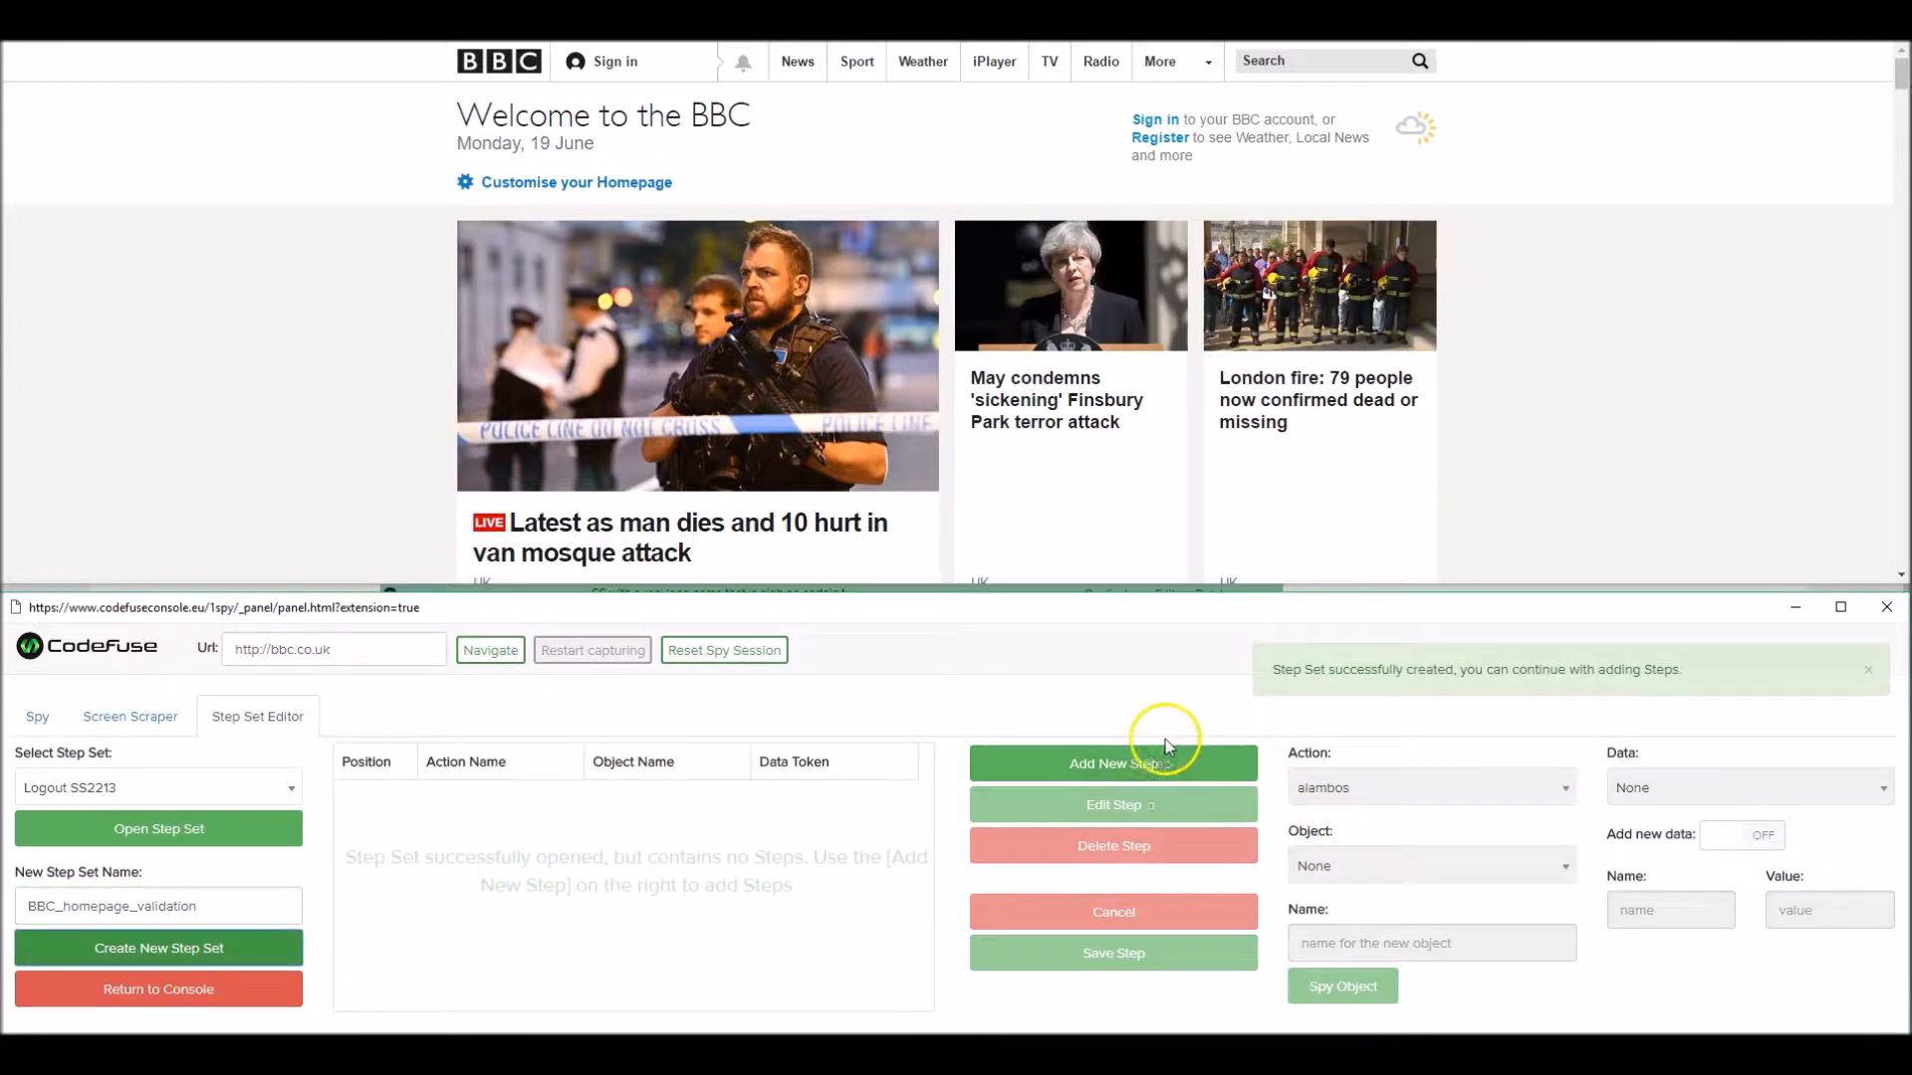
Add a step with the action HTML.Label.Validate and spy the BBC page's News tab as a new object named BBC_home_news_tab
left_click(1113, 767)
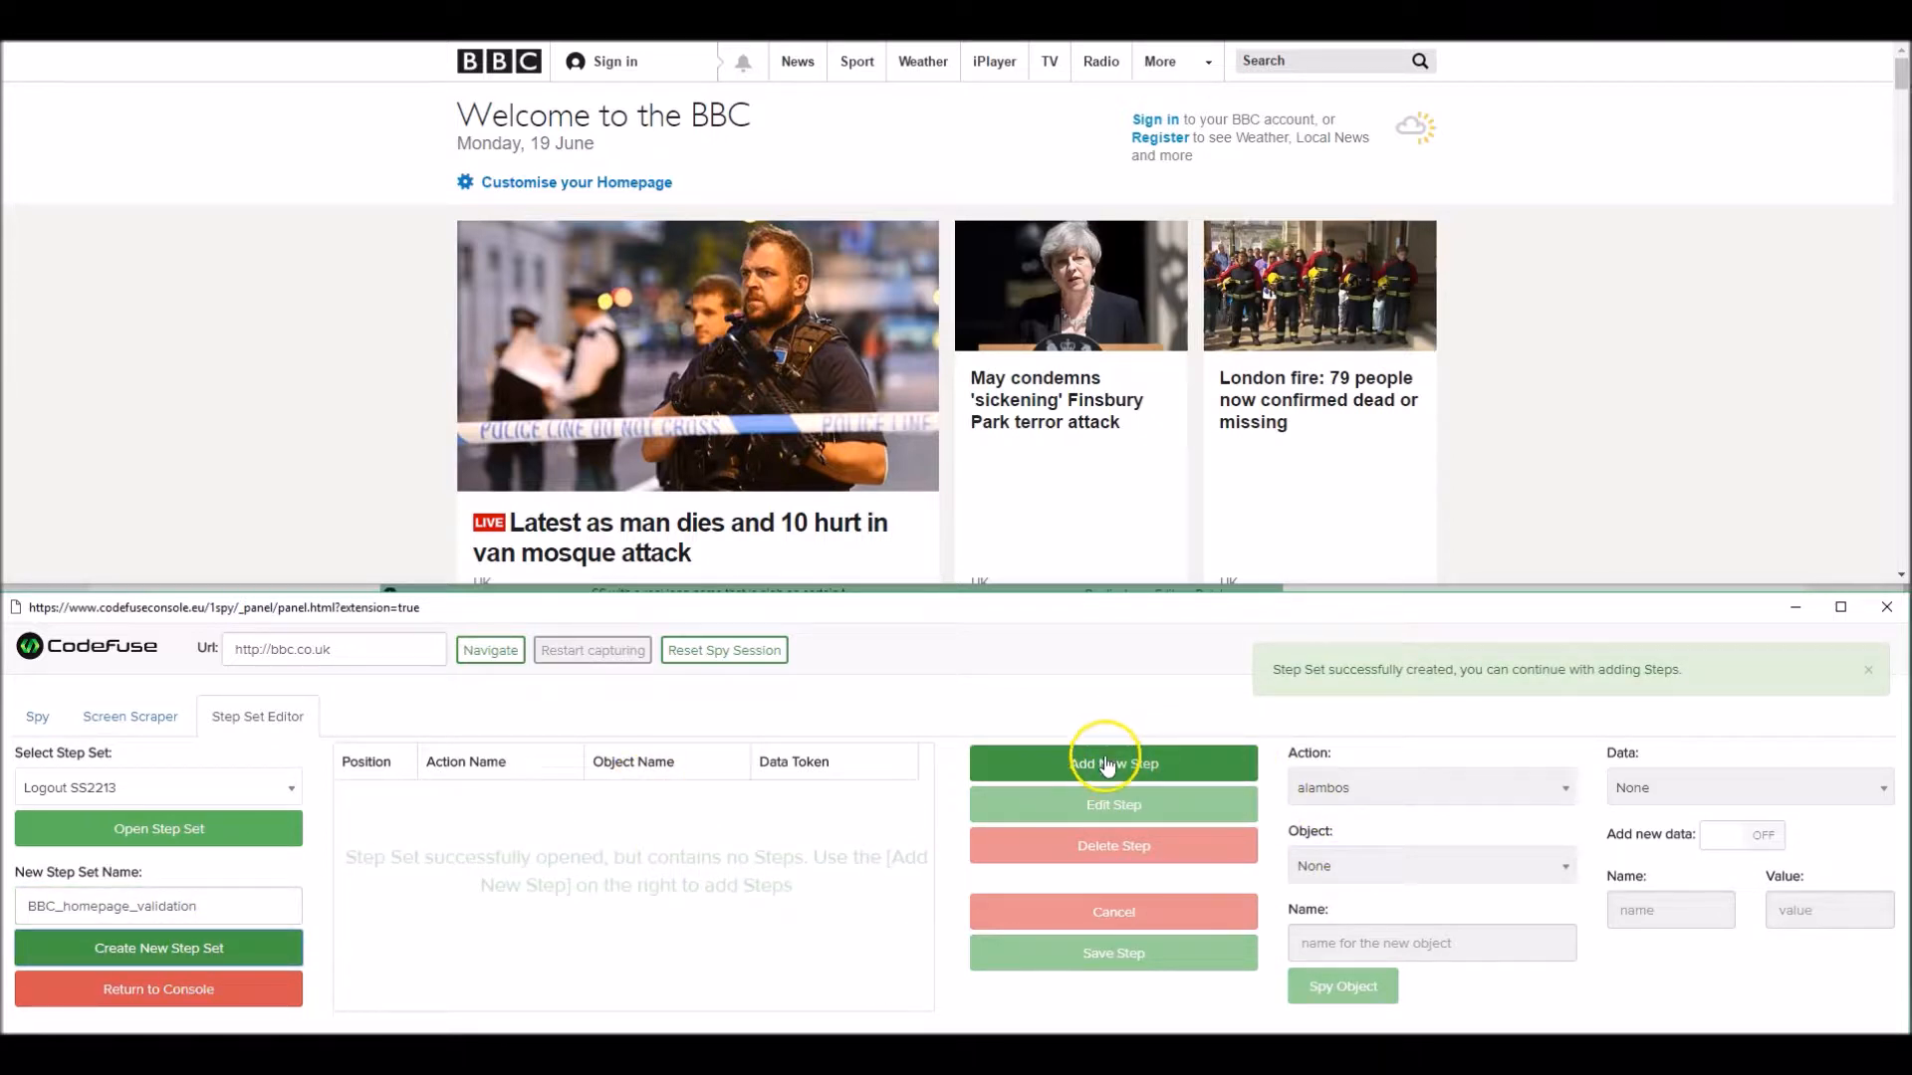
left_click(1107, 769)
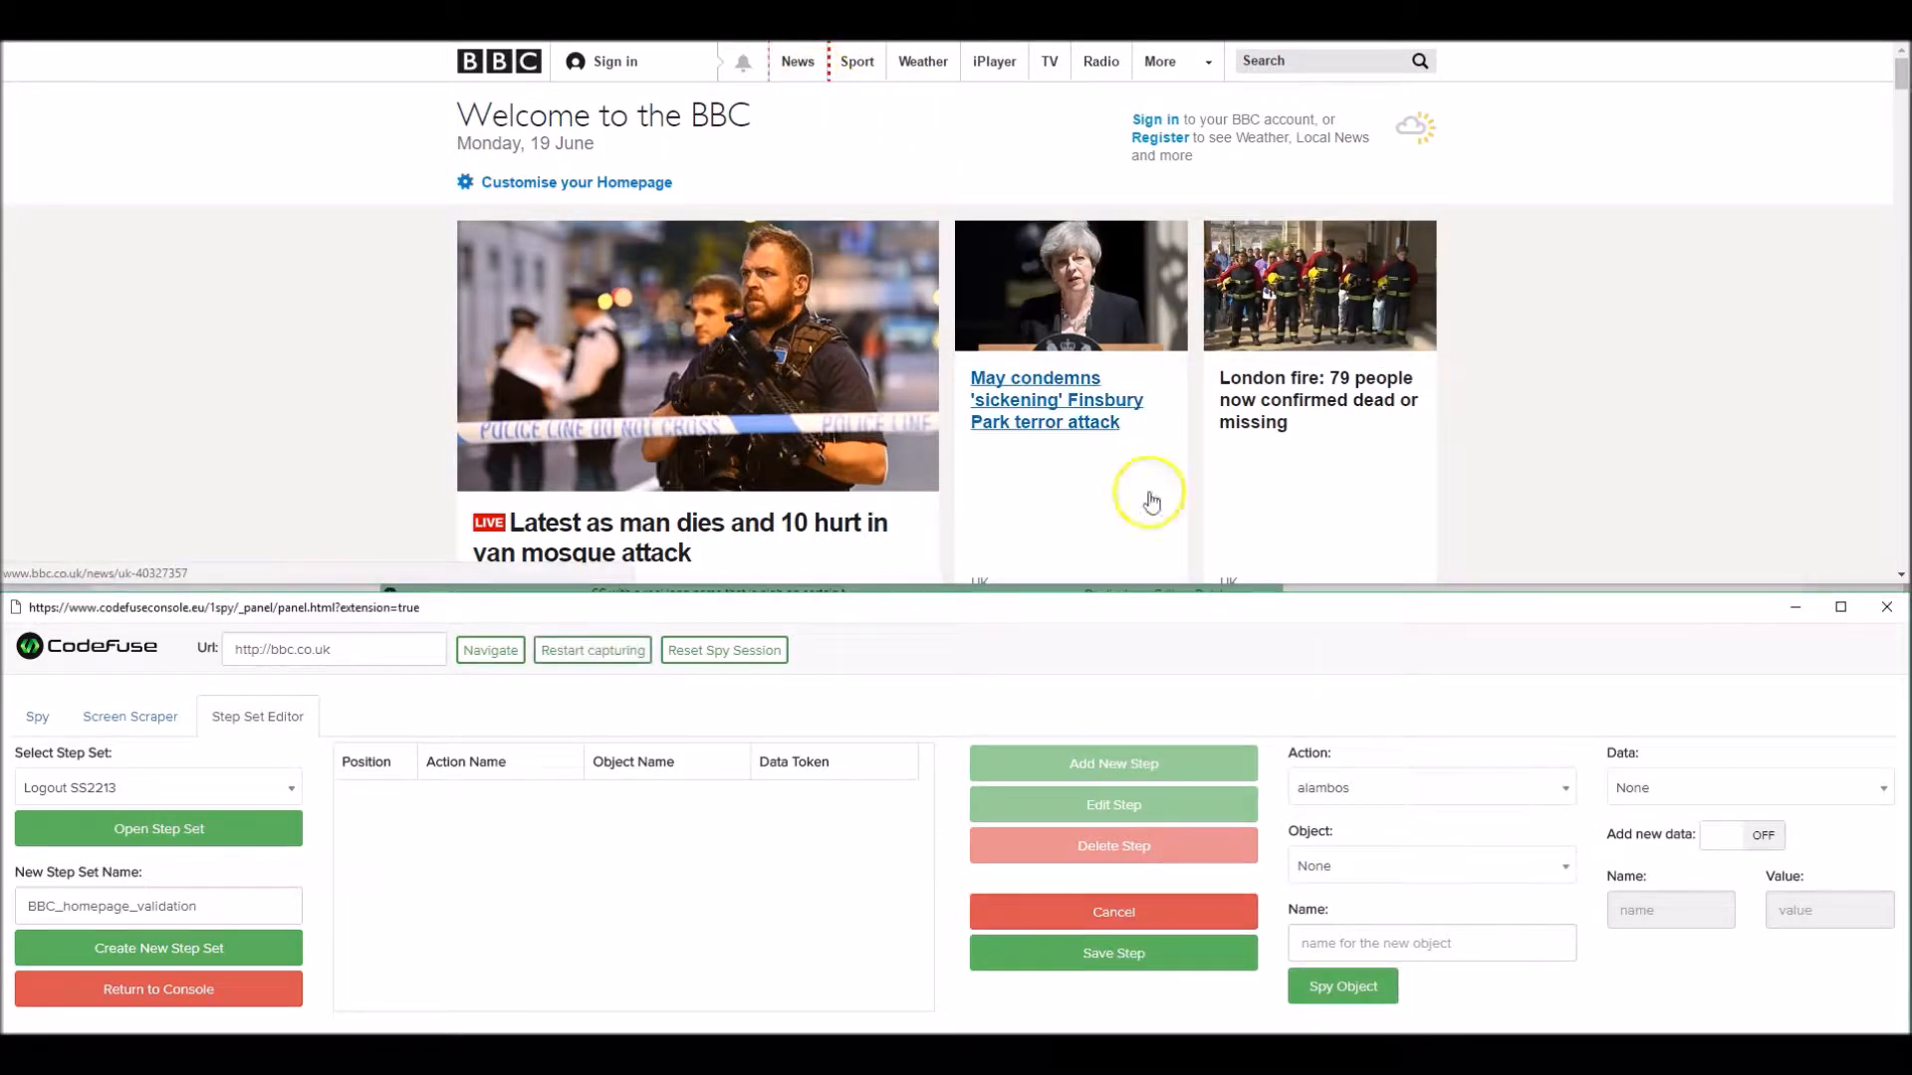
left_click(1328, 792)
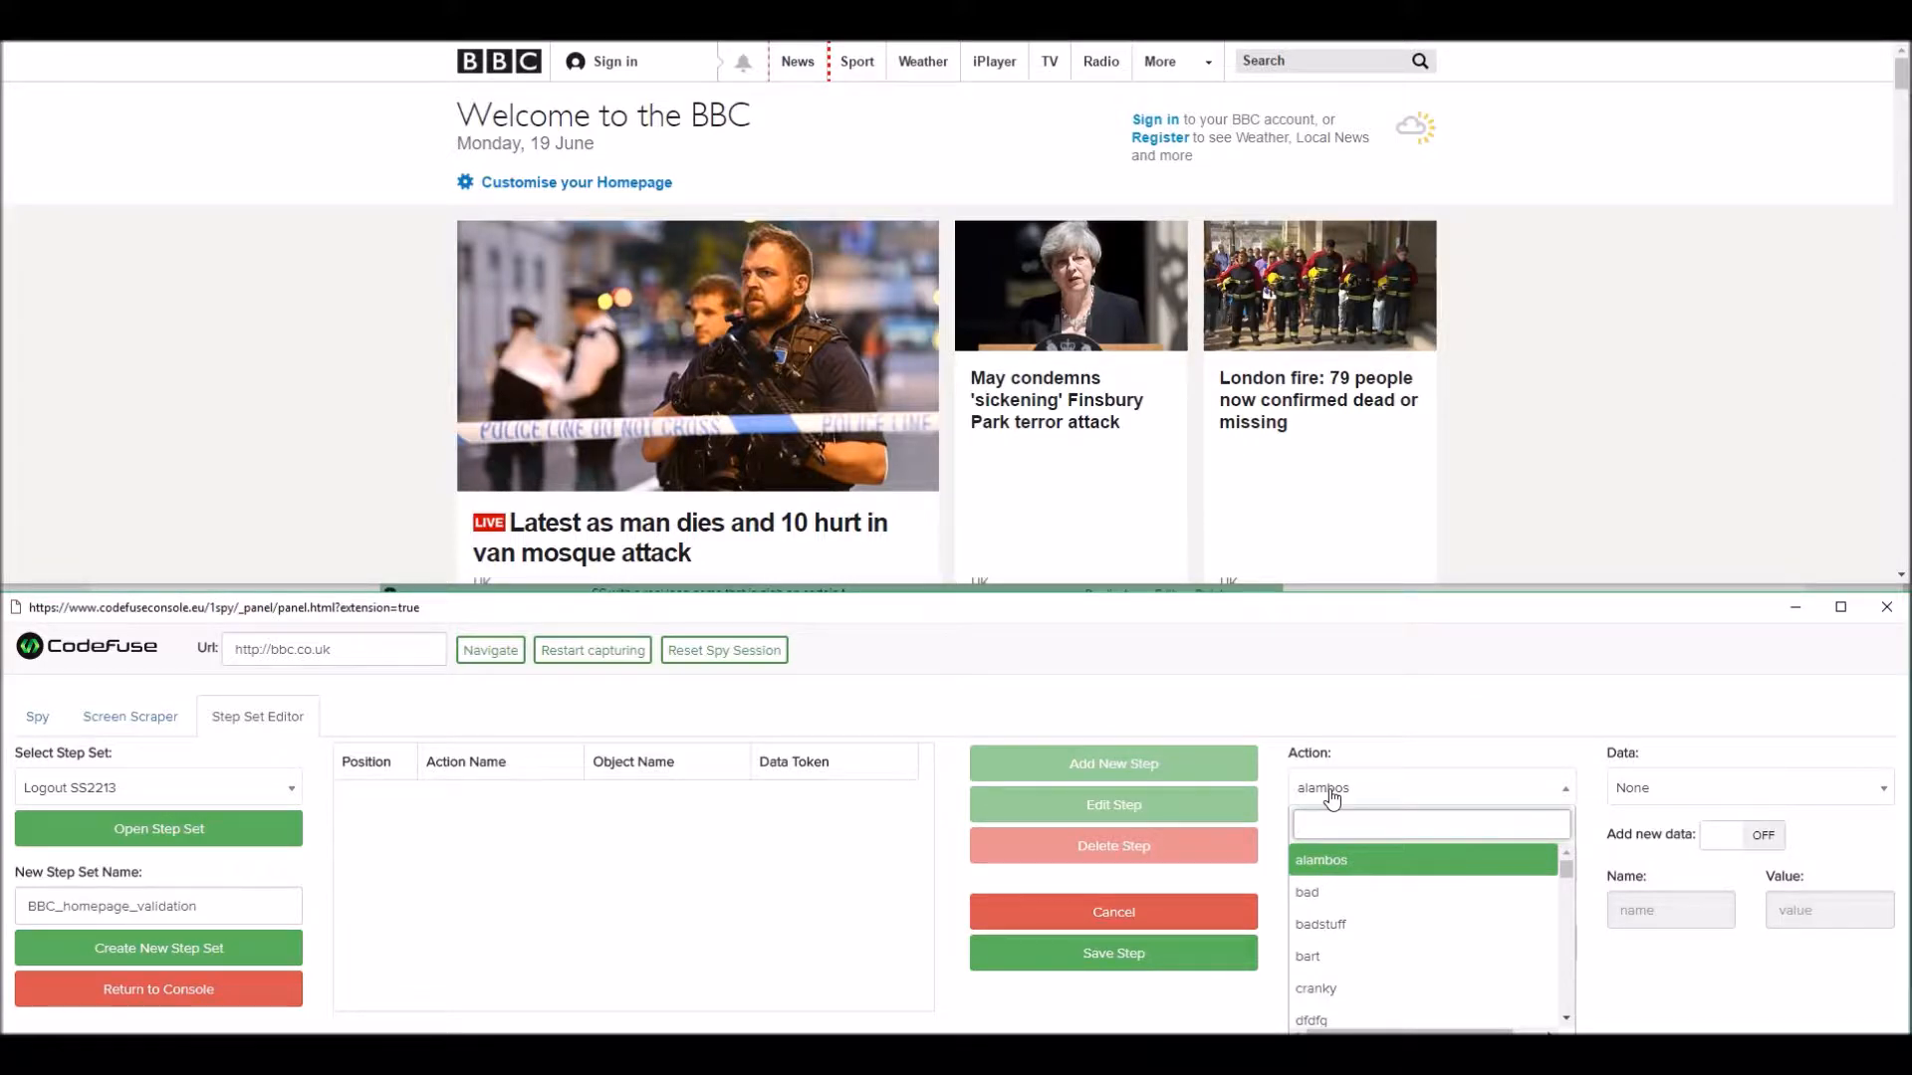
type("text")
key("BackSpace")
key("BackSpace")
key("BackSpace")
key("BackSpace")
type("label")
left_click(1406, 861)
left_click(1352, 944)
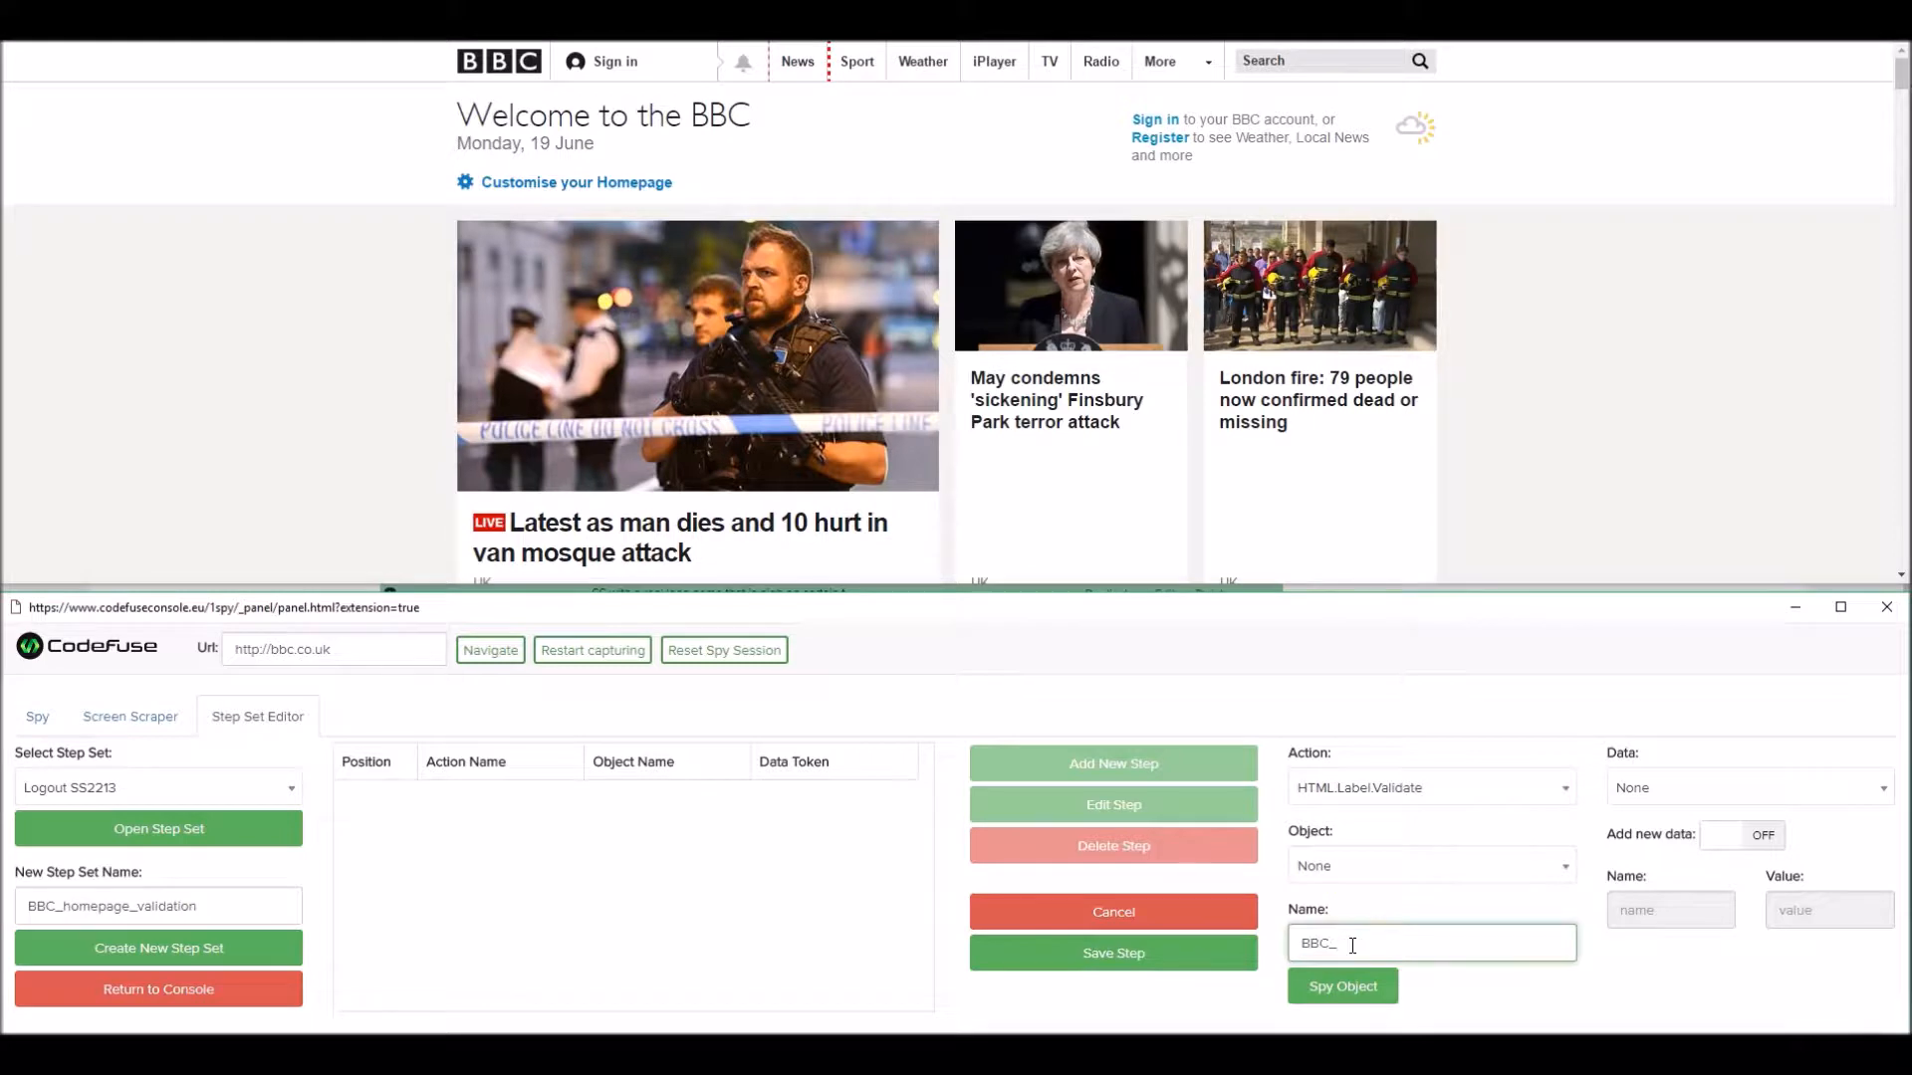
left_click(1346, 990)
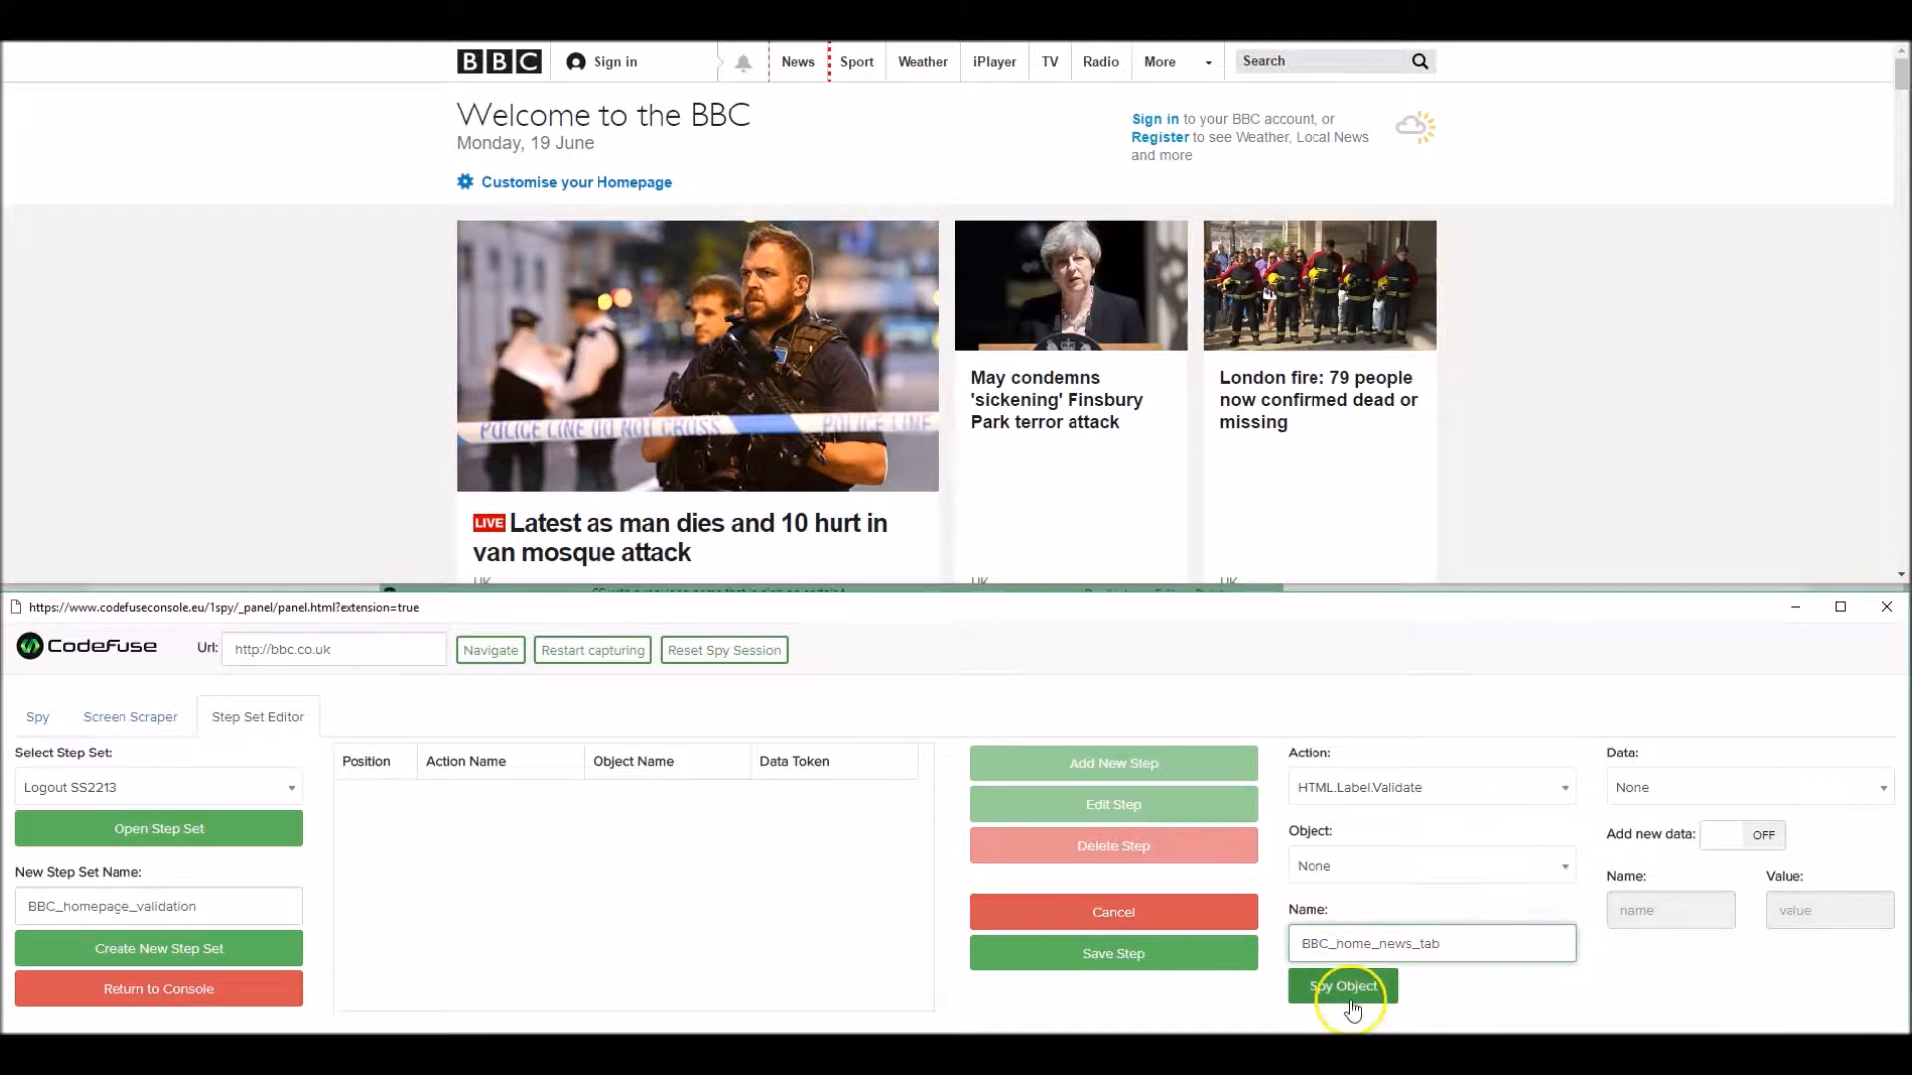
Add new data named bbc_home_news_text with the value News to the validation step and save the step
left_click(1733, 834)
left_click(1676, 907)
type("bbc_hb")
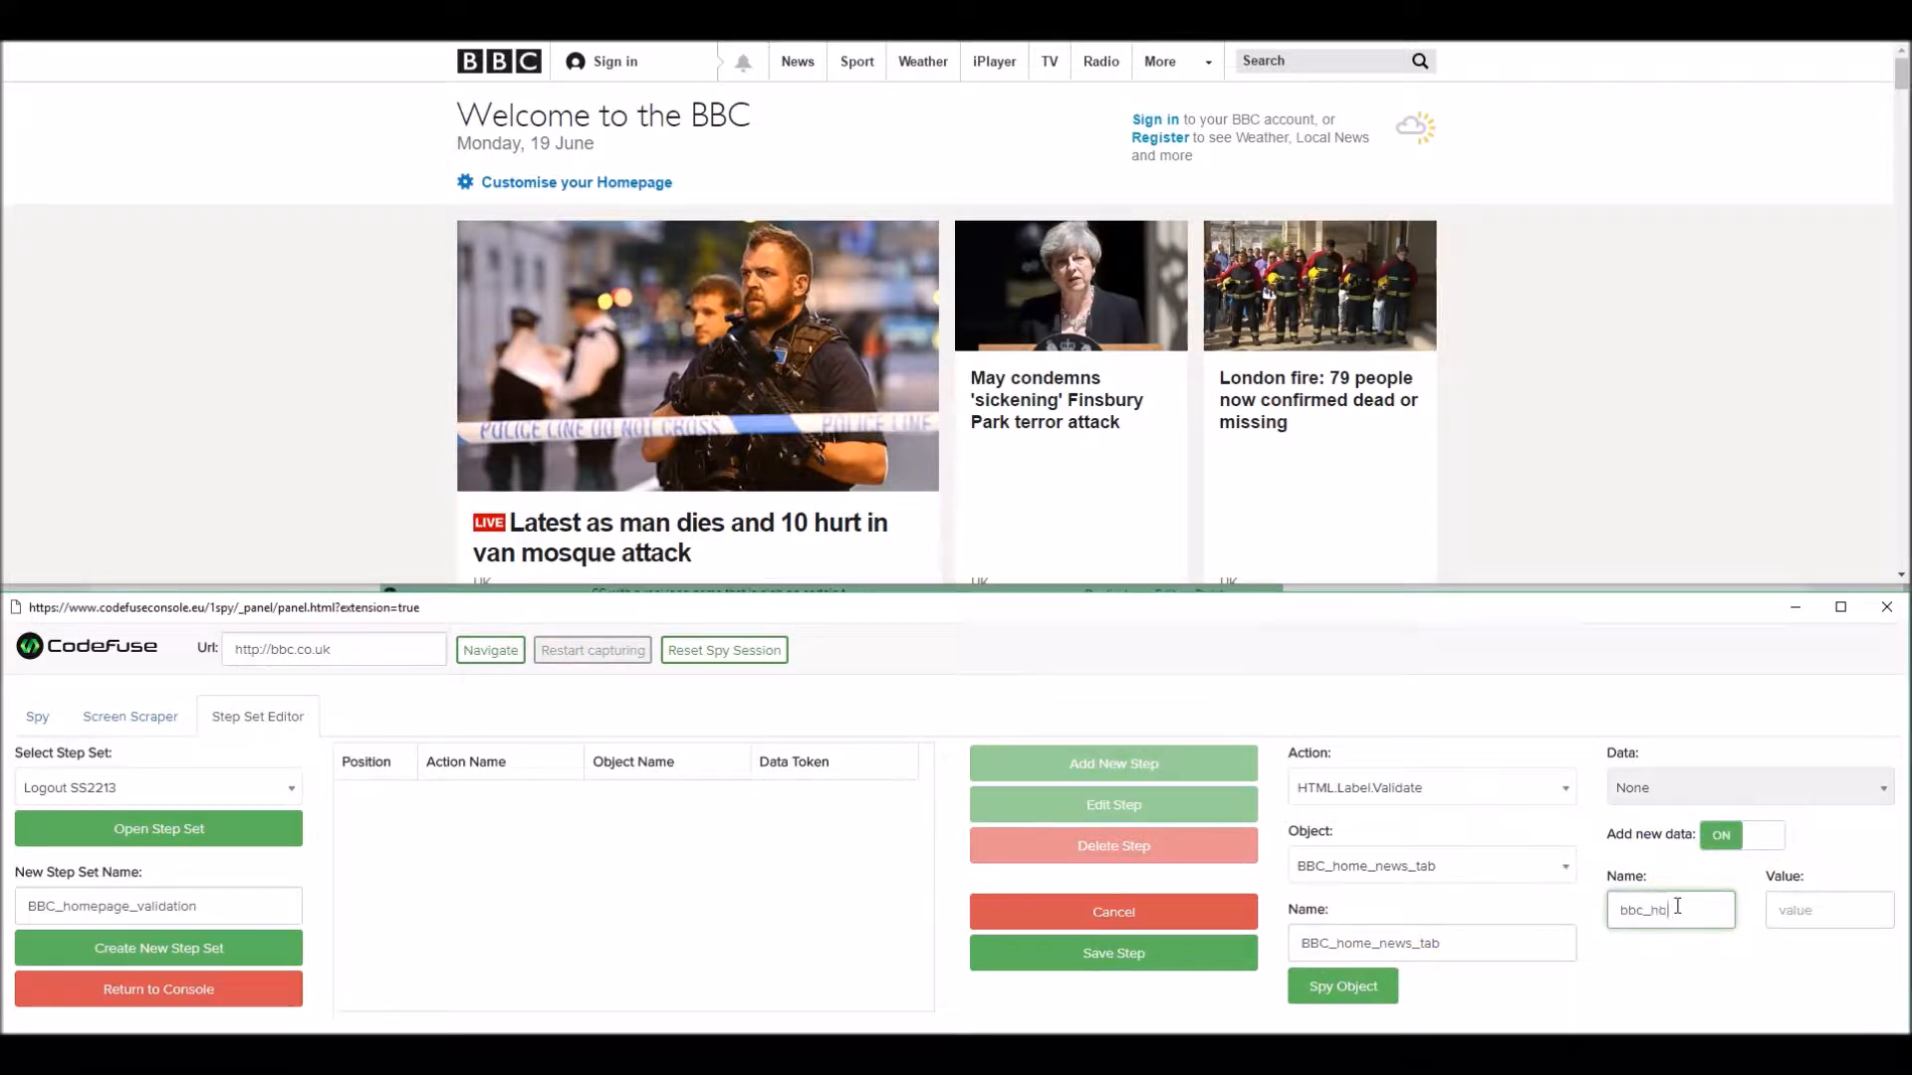
left_click(1841, 902)
type("News")
left_click(1220, 954)
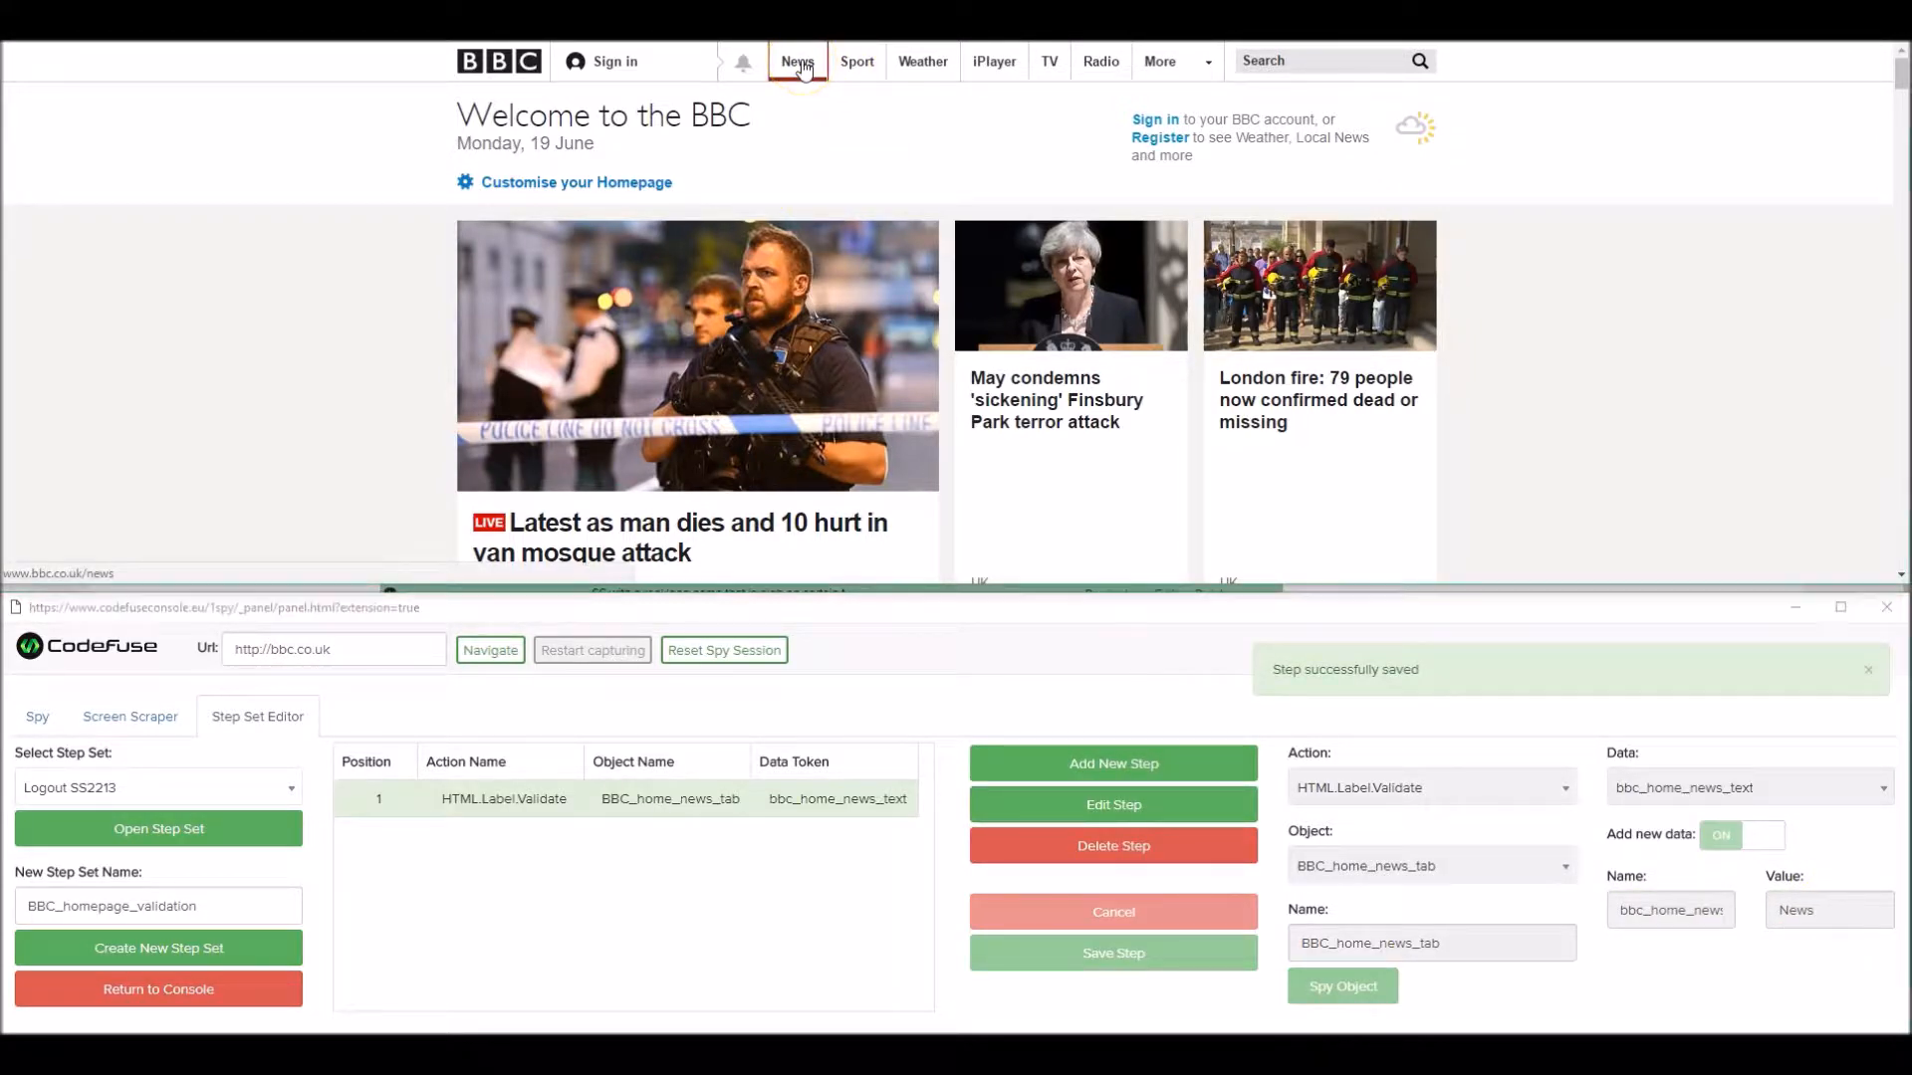
Add and save a second step with the action HTML.Object.Click on BBC_home_news_tab and data set to None
left_click(1170, 778)
left_click(1479, 788)
scroll(1485, 856, "up", 3)
left_click(1489, 854)
left_click(1862, 789)
scroll(1713, 896, "up", 3)
left_click(1694, 925)
left_click(1158, 956)
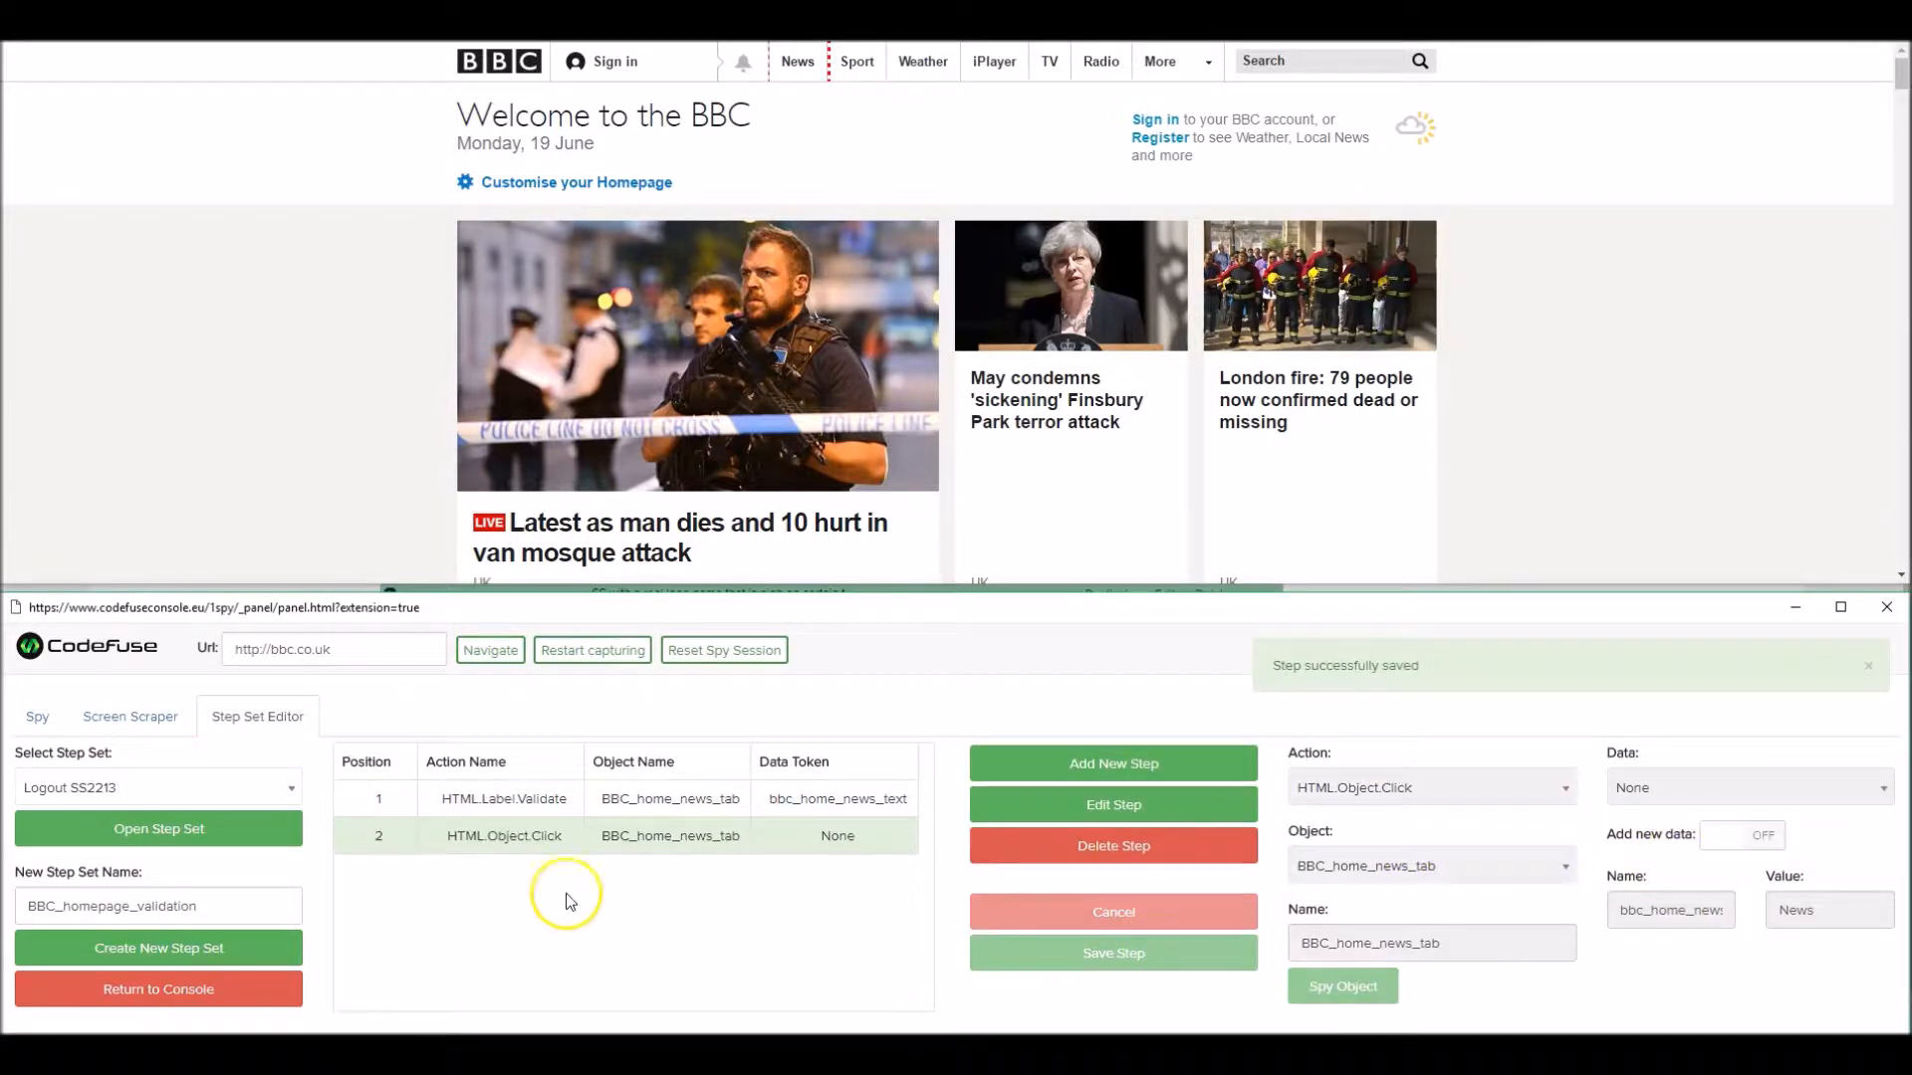
Return to the console, search the step sets for bbc and expand BBC_homepage_validation to review its steps
left_click(160, 989)
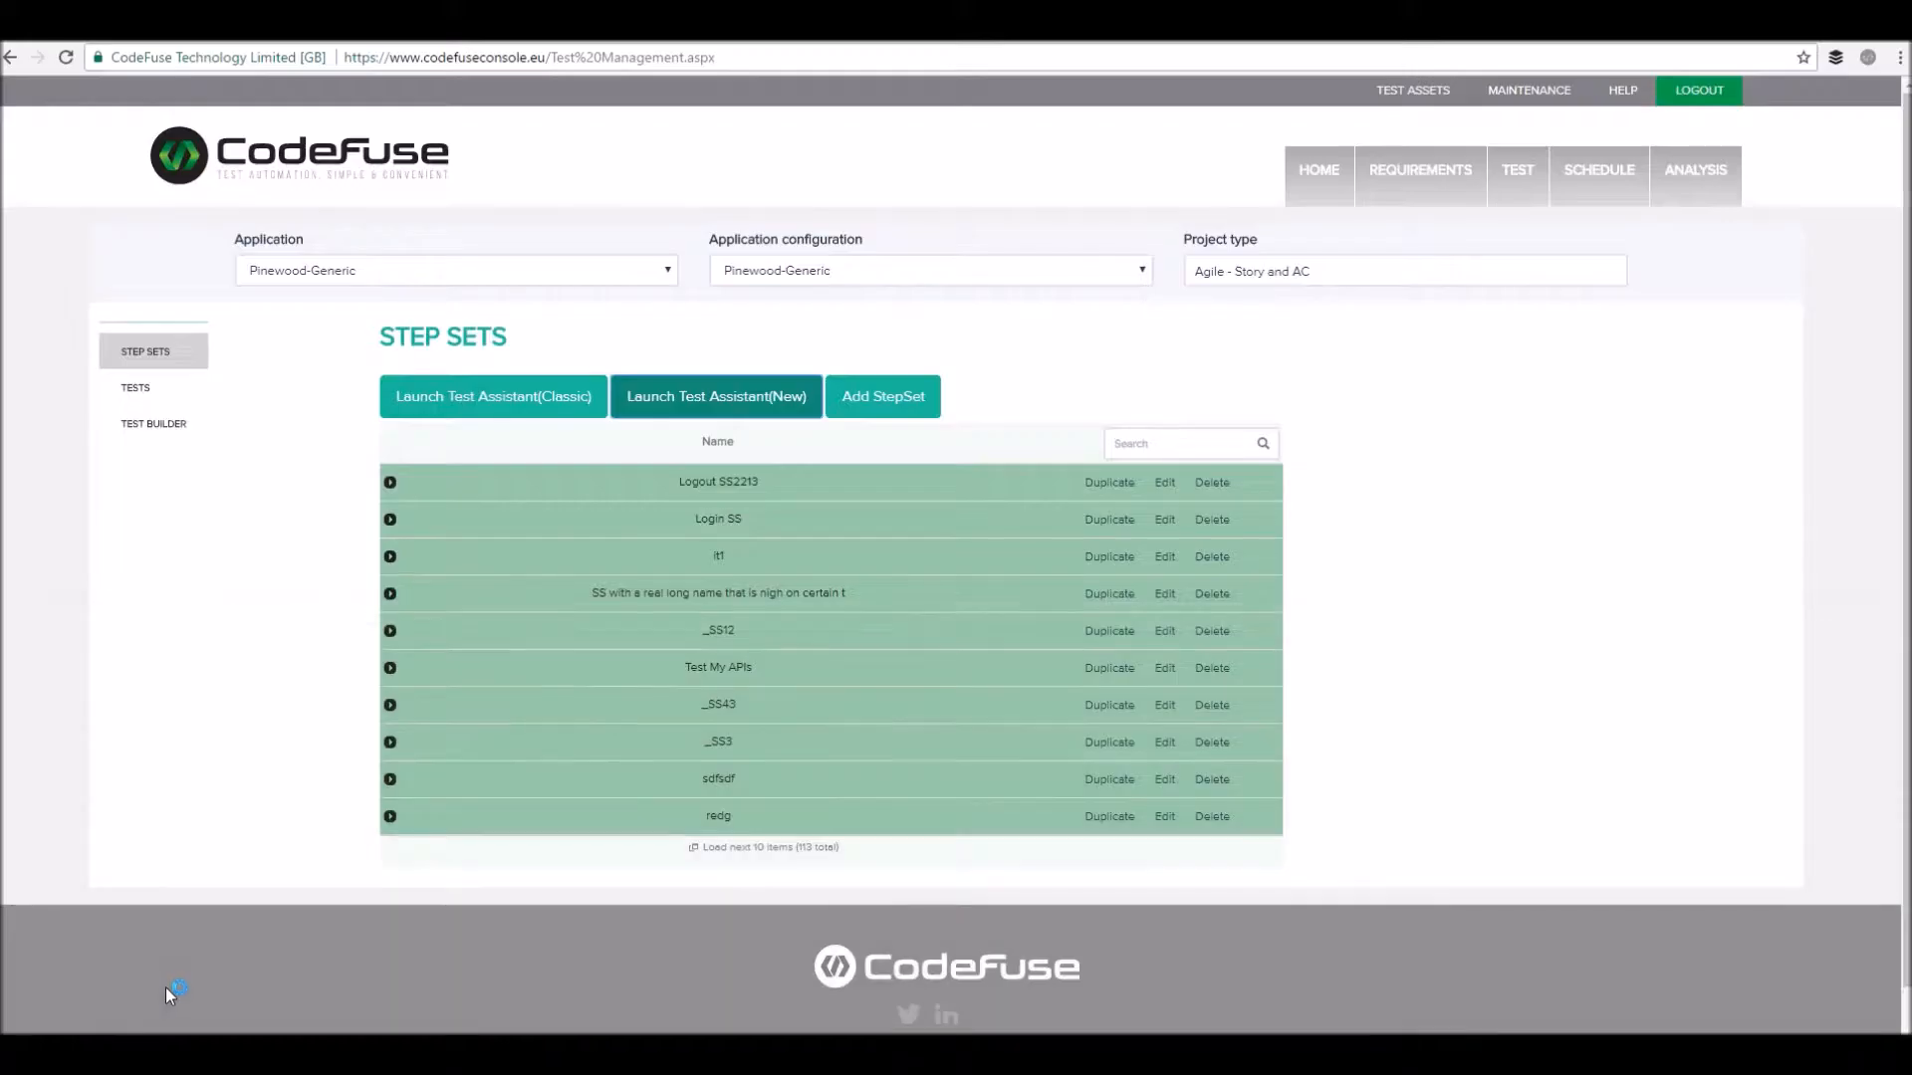
left_click(1200, 444)
type("bbc")
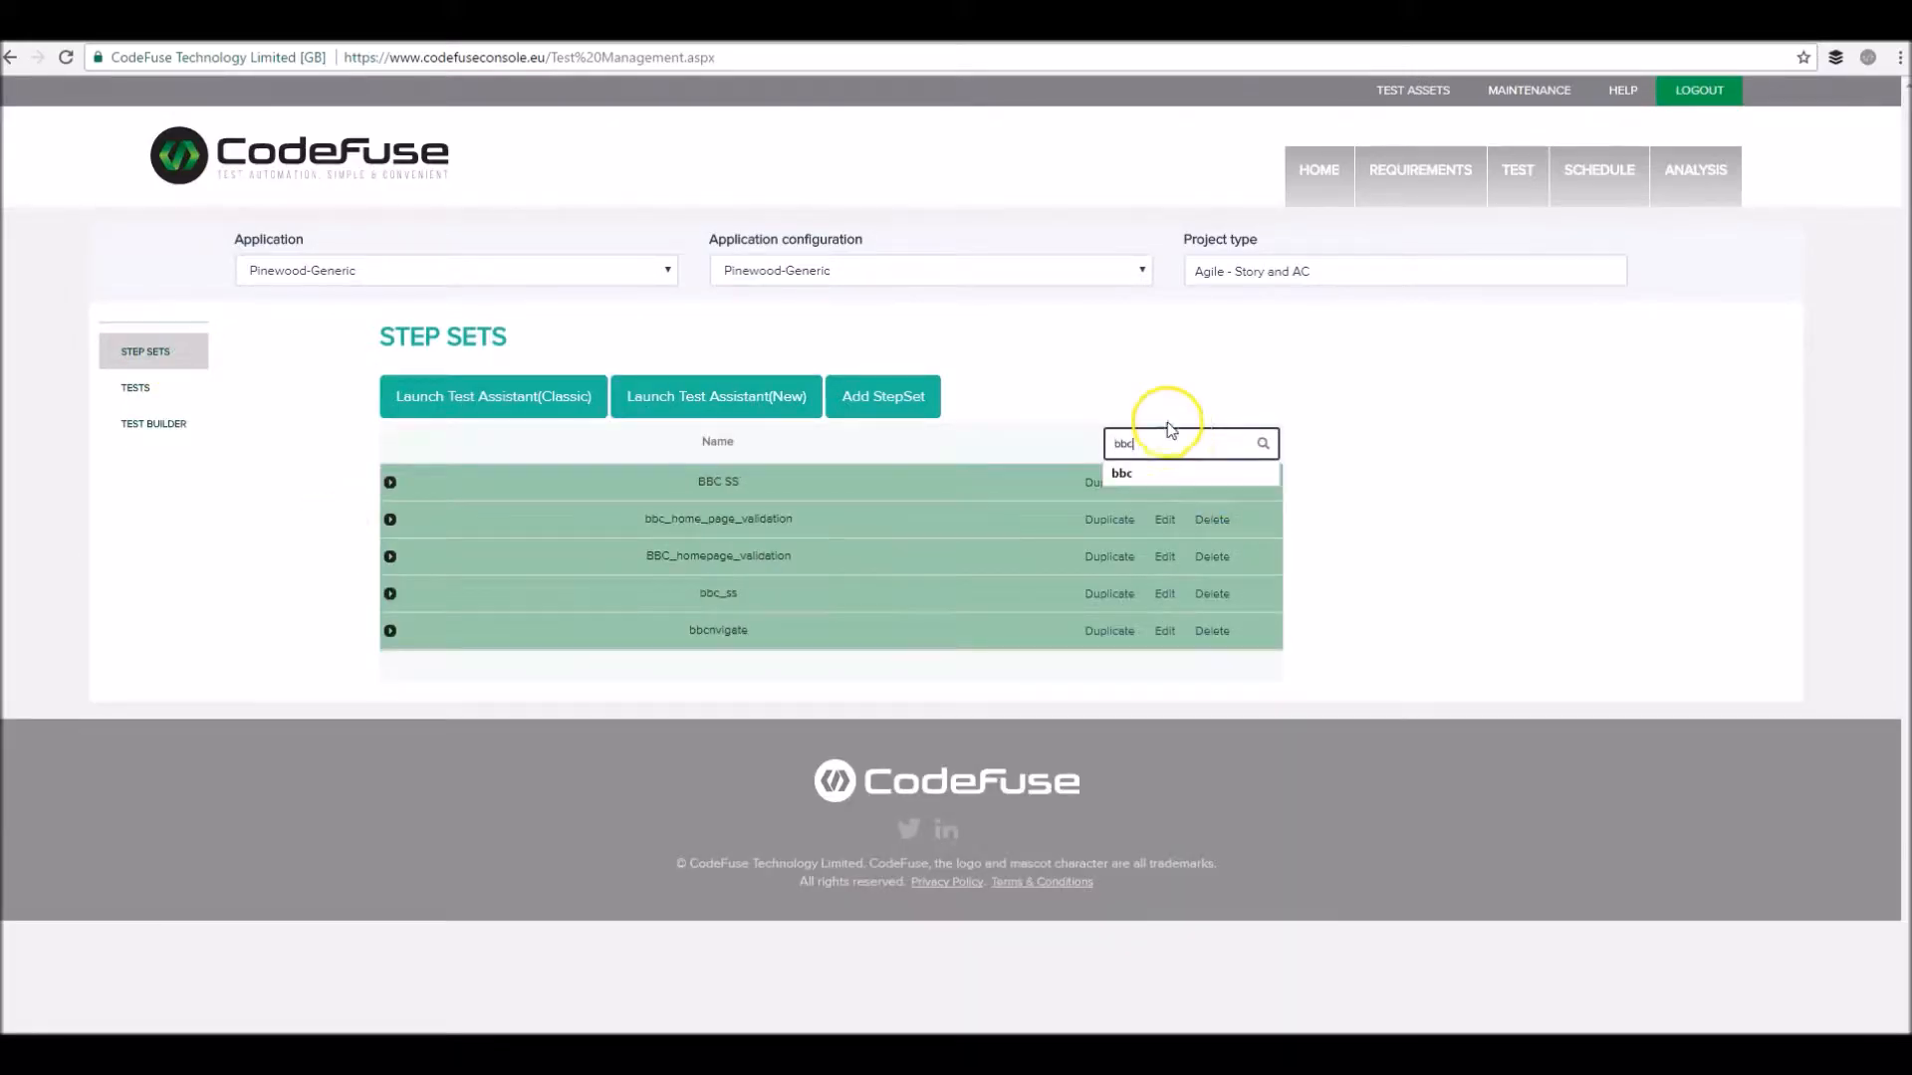
left_click(734, 556)
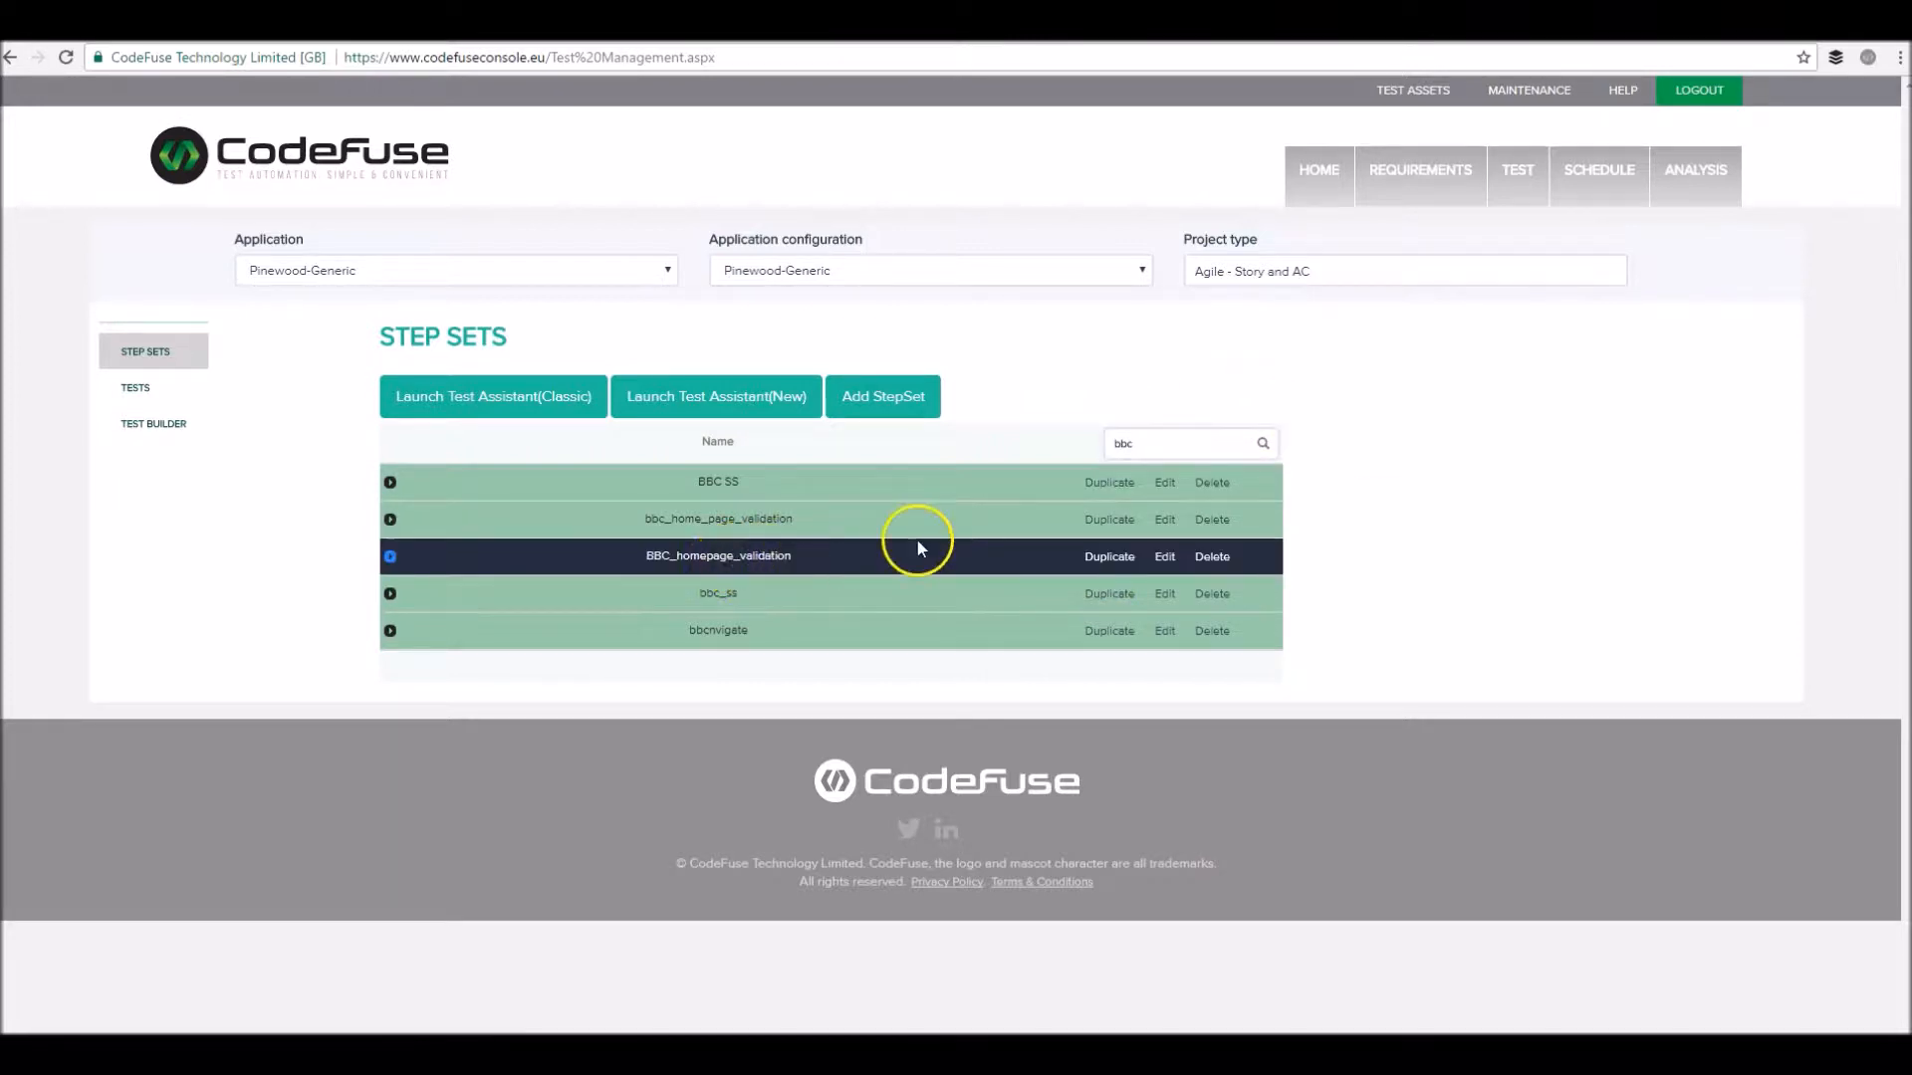
left_click(389, 559)
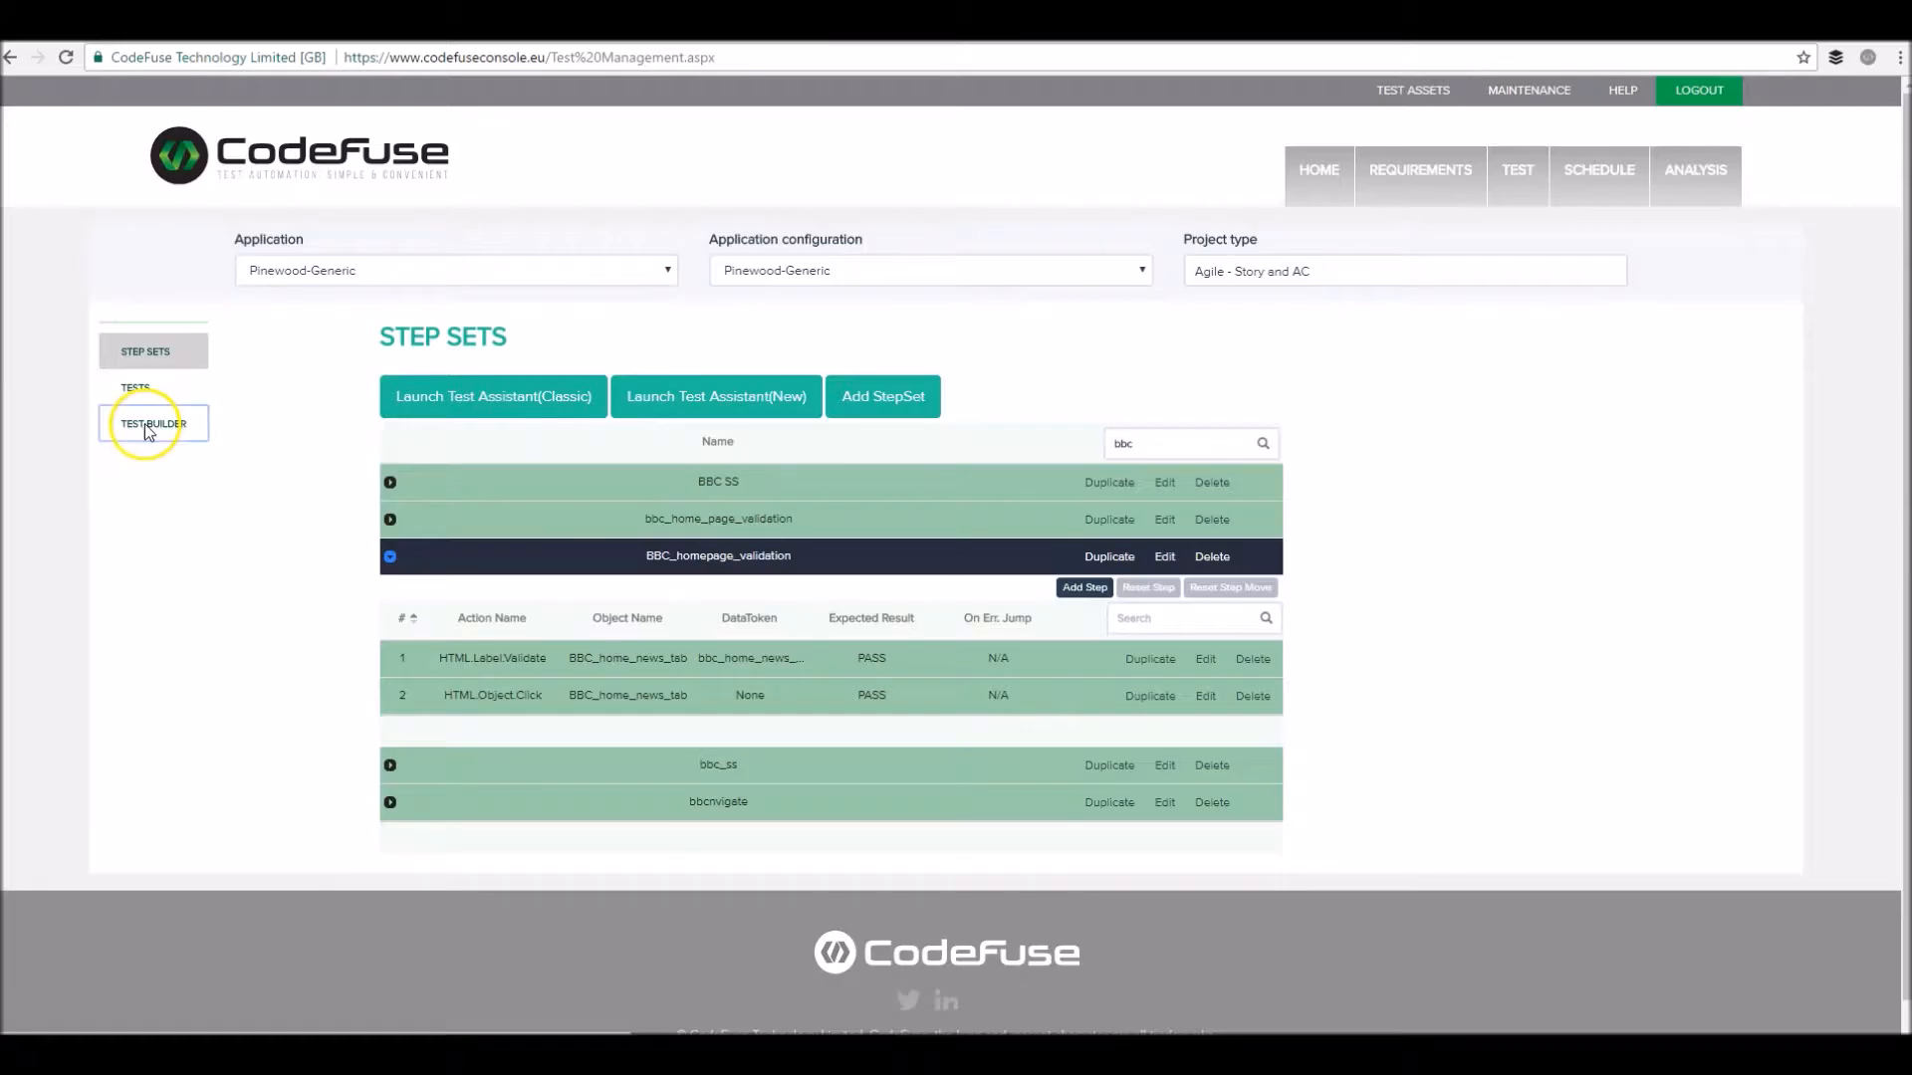
Create a new test named bbc_test_123 in the Test Builder and move its End block further down below Start
left_click(147, 422)
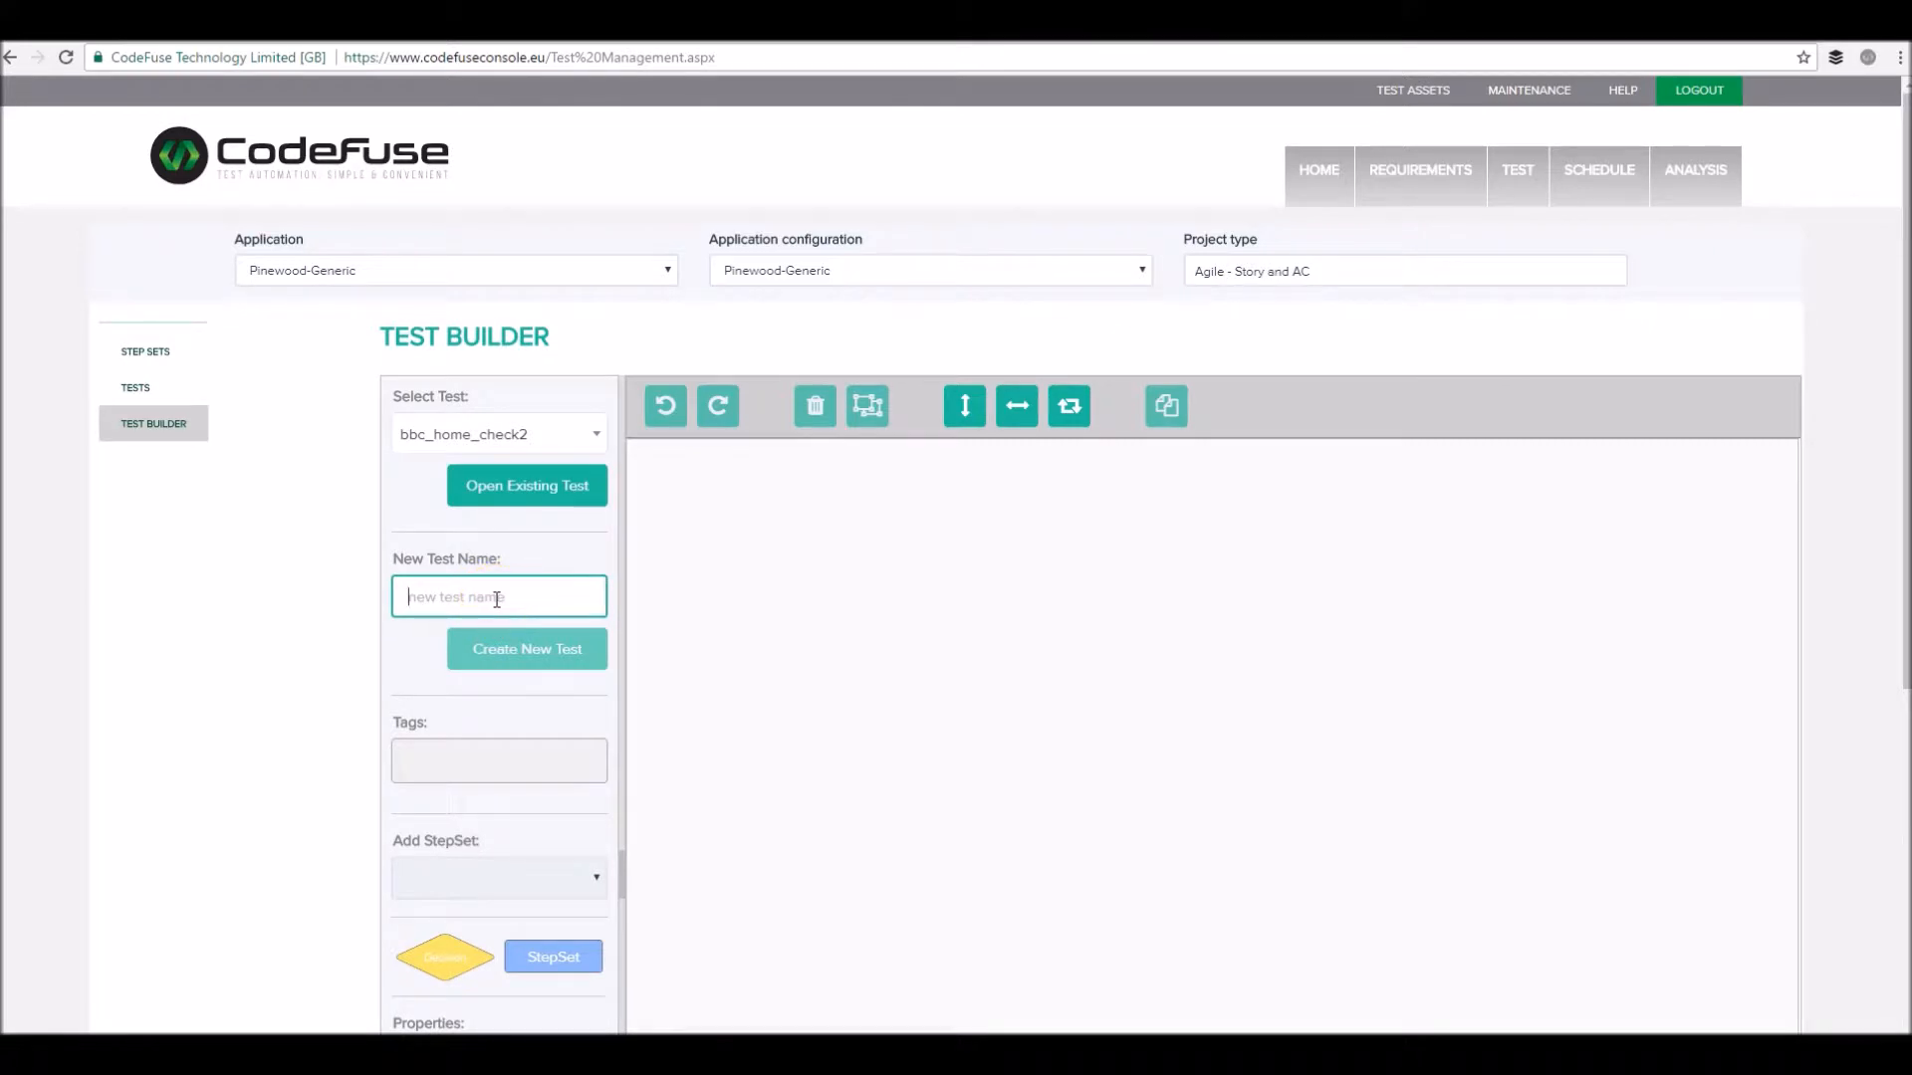
type("bbc_test_123")
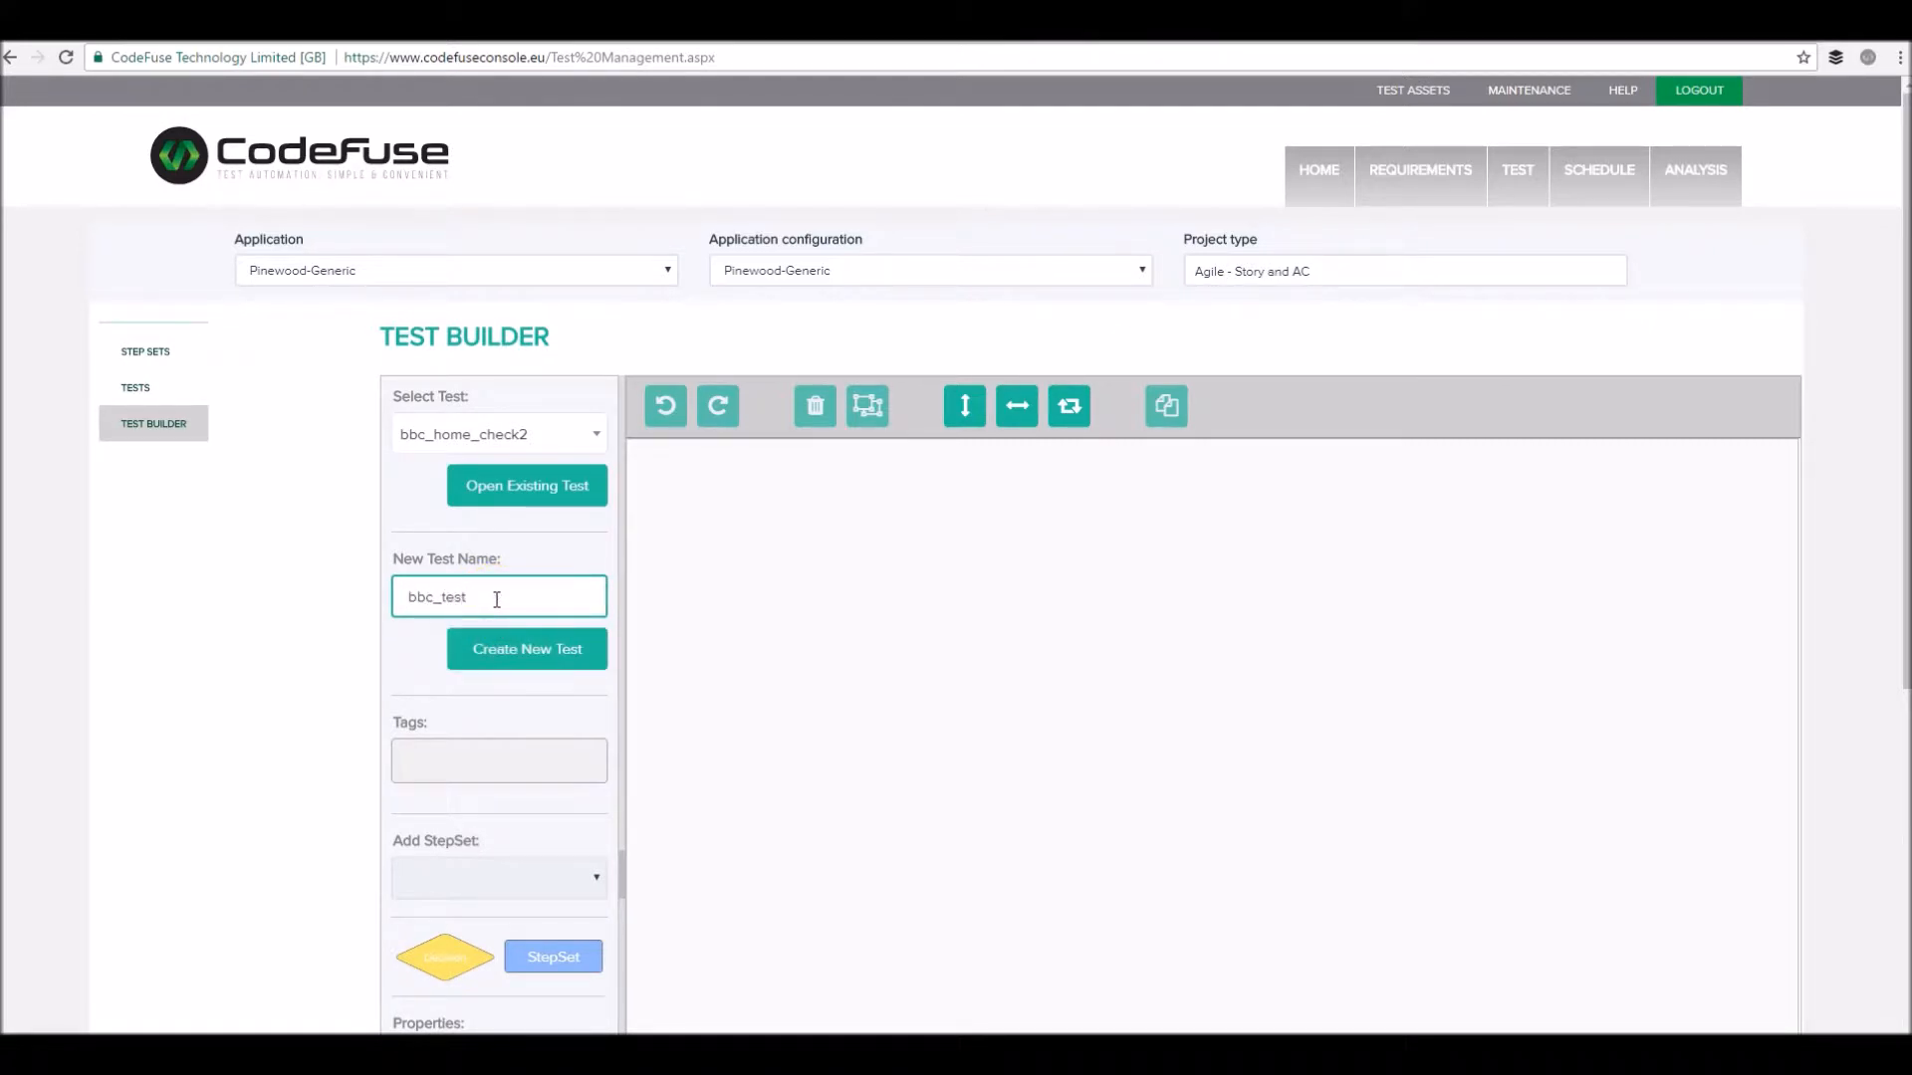
left_click(502, 652)
left_click_drag(757, 620, 776, 879)
Insert the BBC_homepage_validation step set into the flow between Start and End, and save the test
left_click(447, 882)
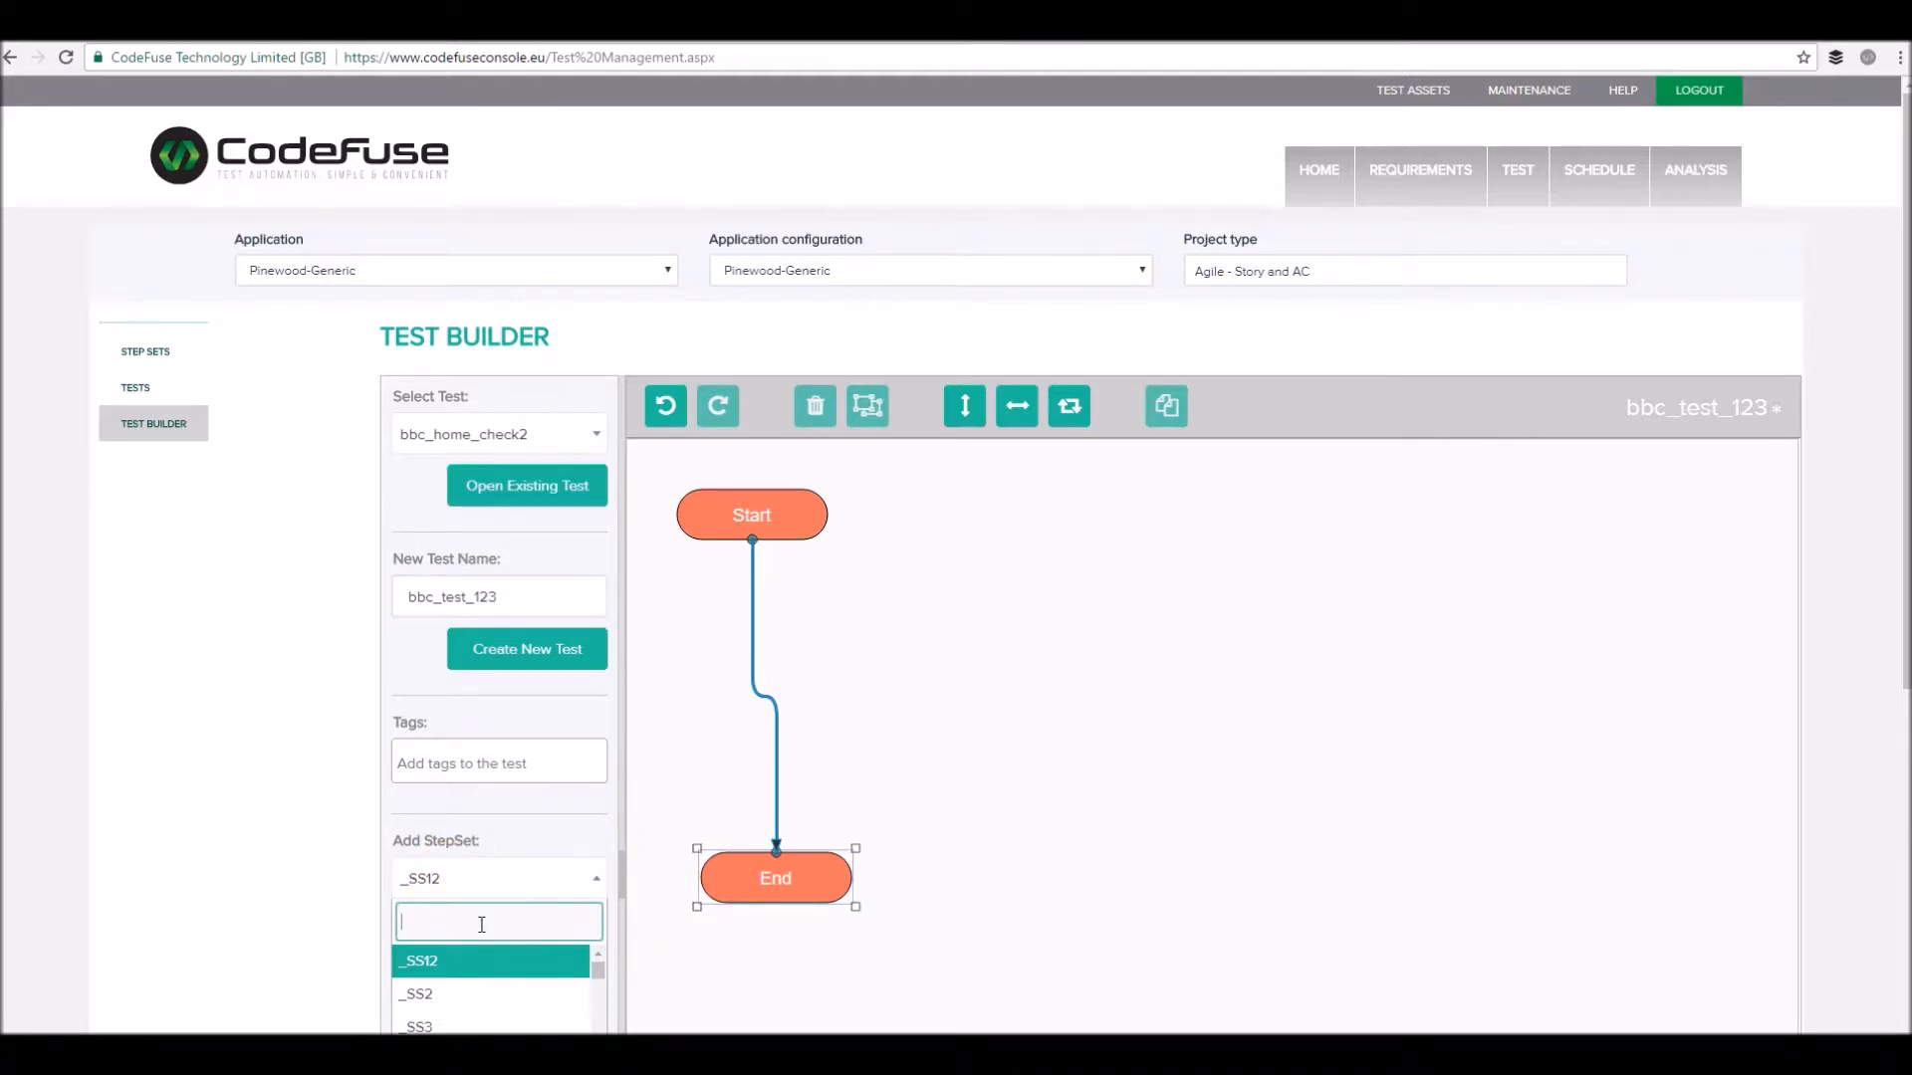
type("bbc")
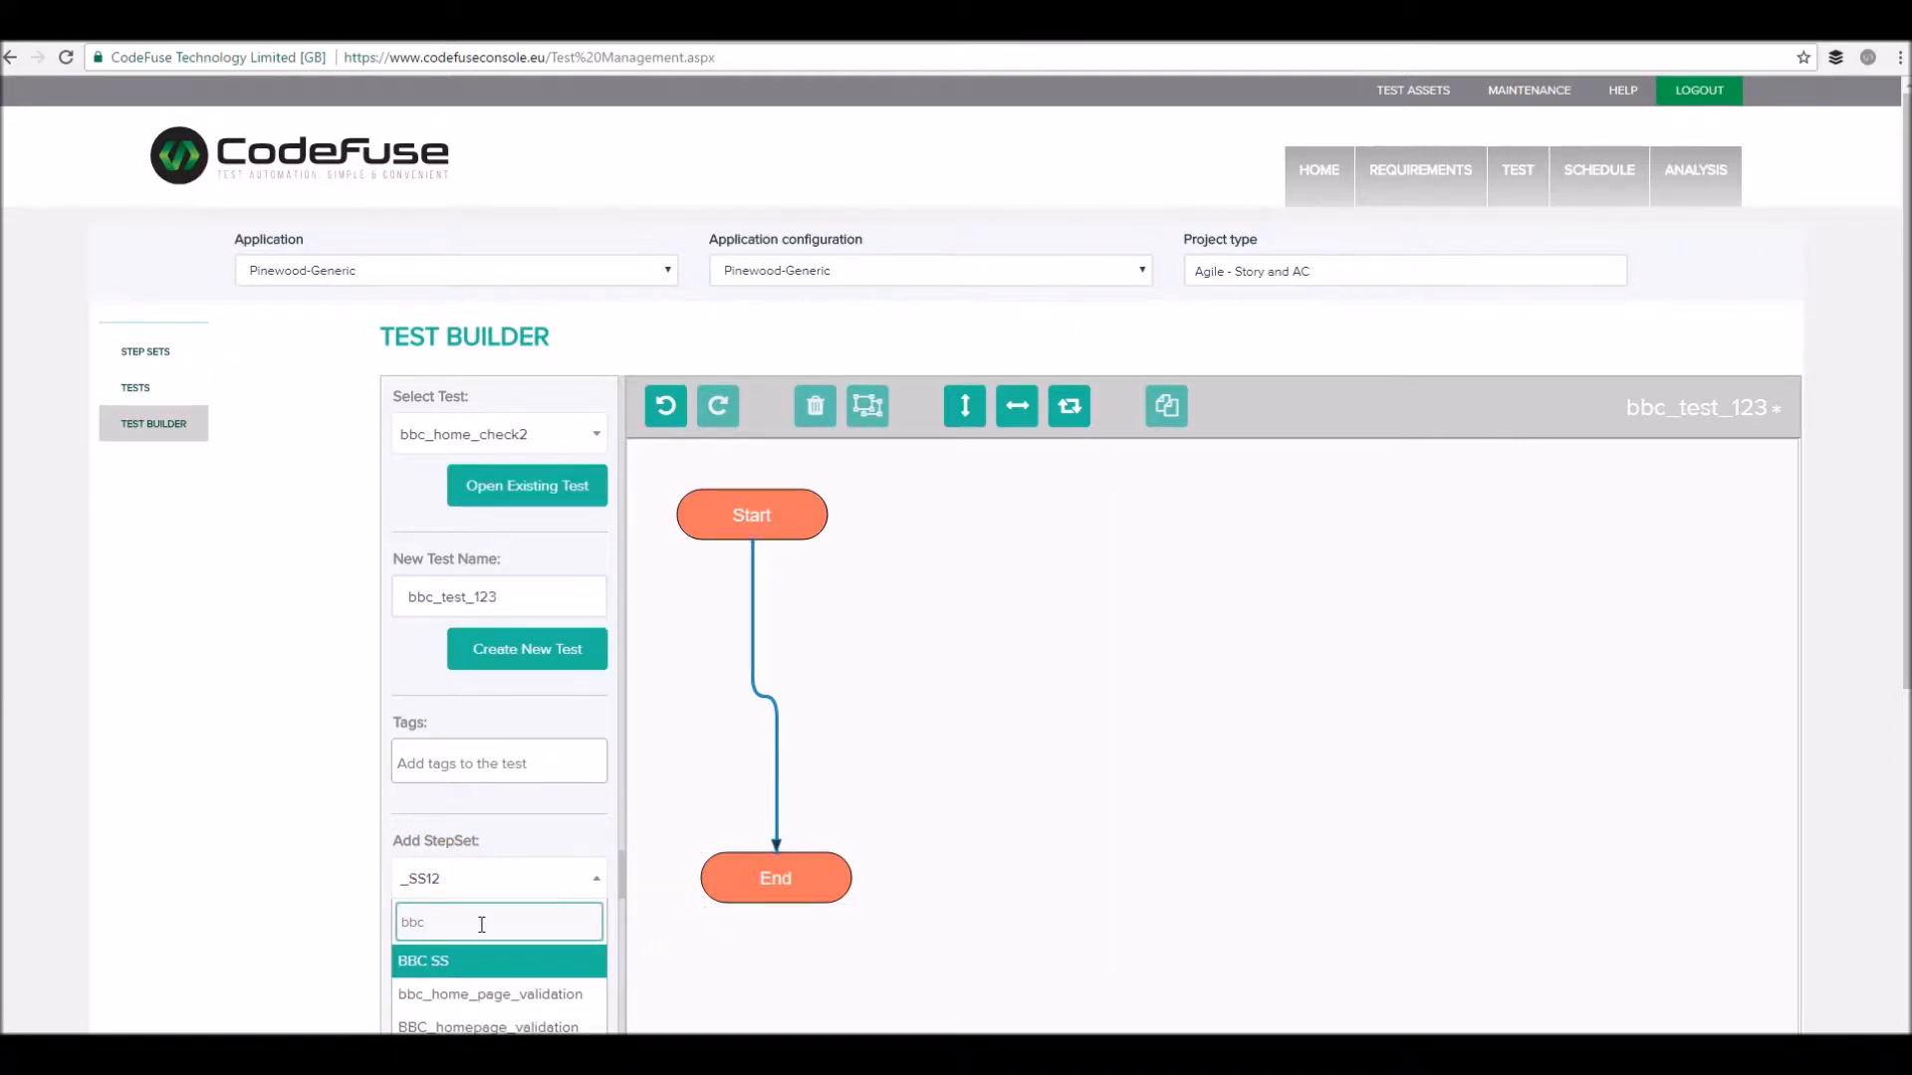
left_click(488, 1025)
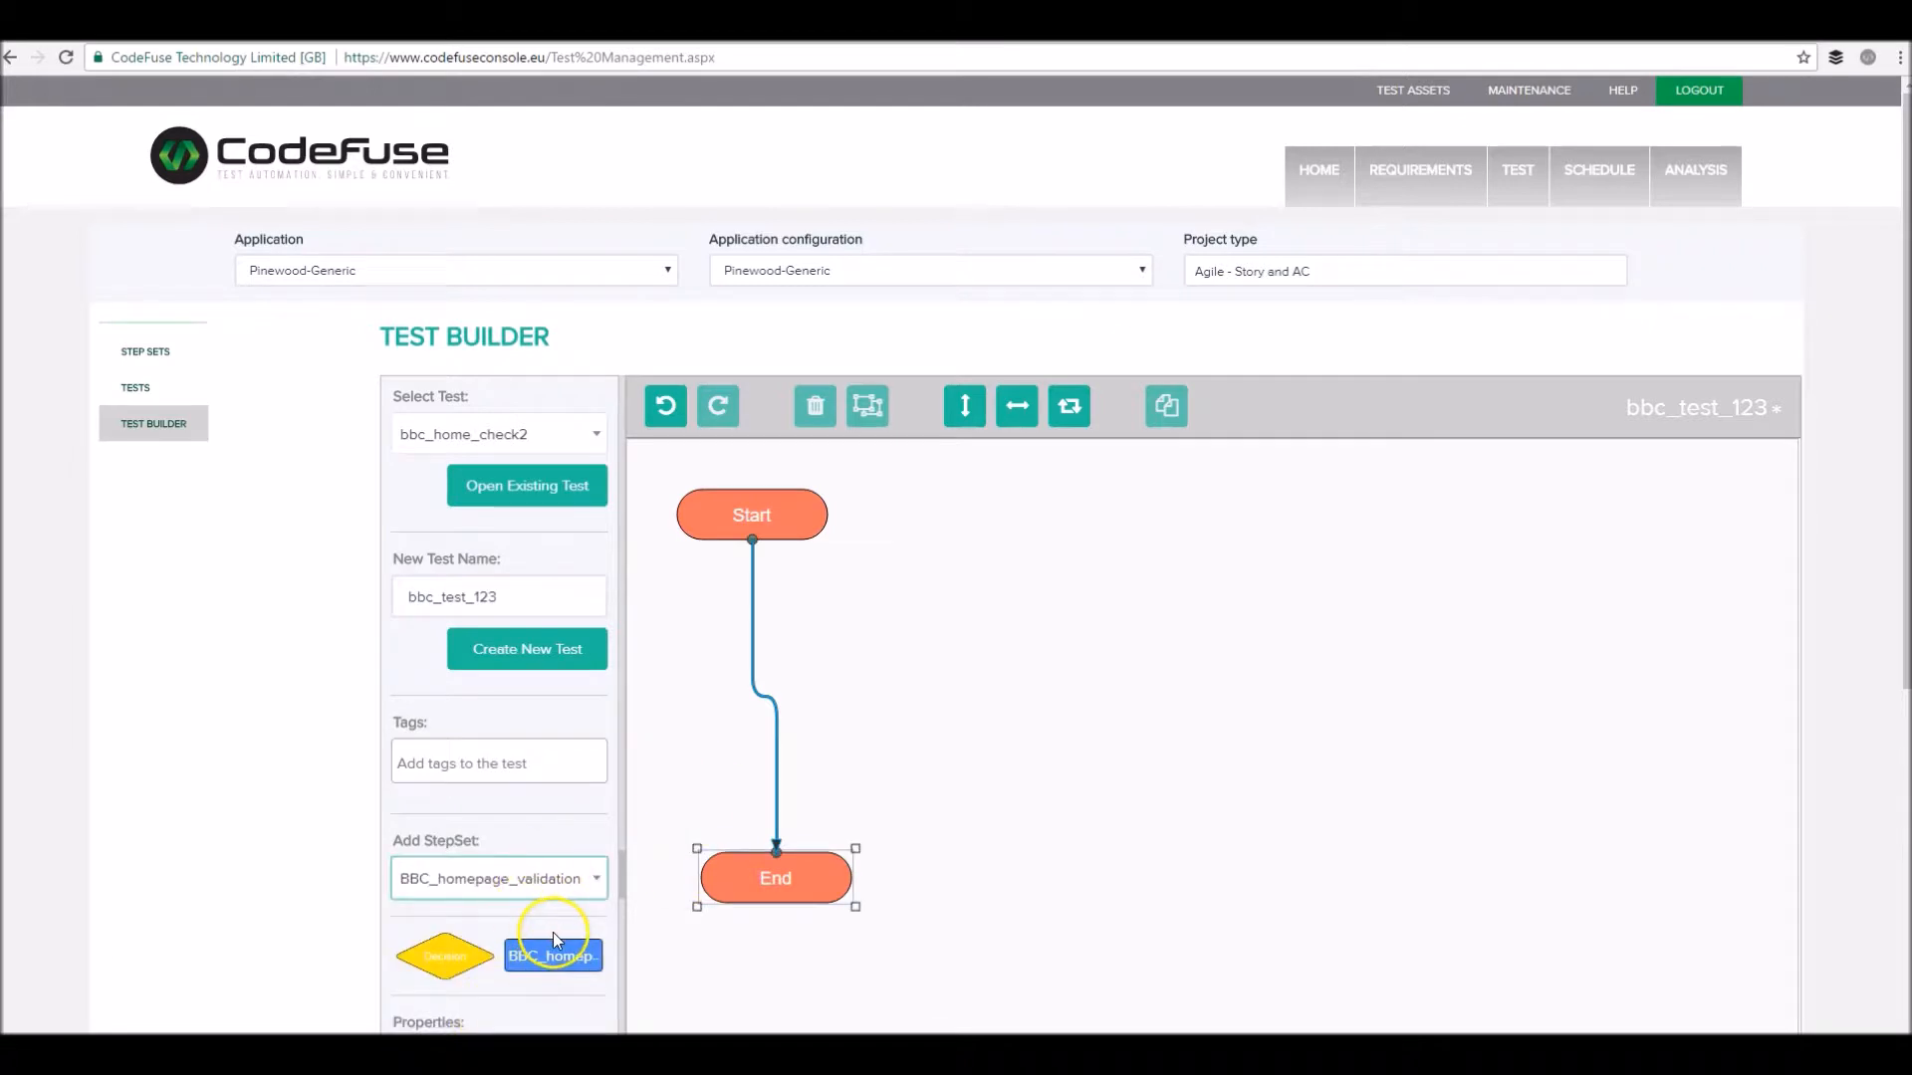
left_click_drag(553, 956, 871, 677)
left_click(777, 784)
mouse_move(776, 852)
left_mouse_down()
mouse_move(875, 670)
mouse_move(959, 649)
mouse_move(836, 663)
mouse_move(783, 700)
mouse_move(786, 840)
left_mouse_up()
left_click(1010, 667)
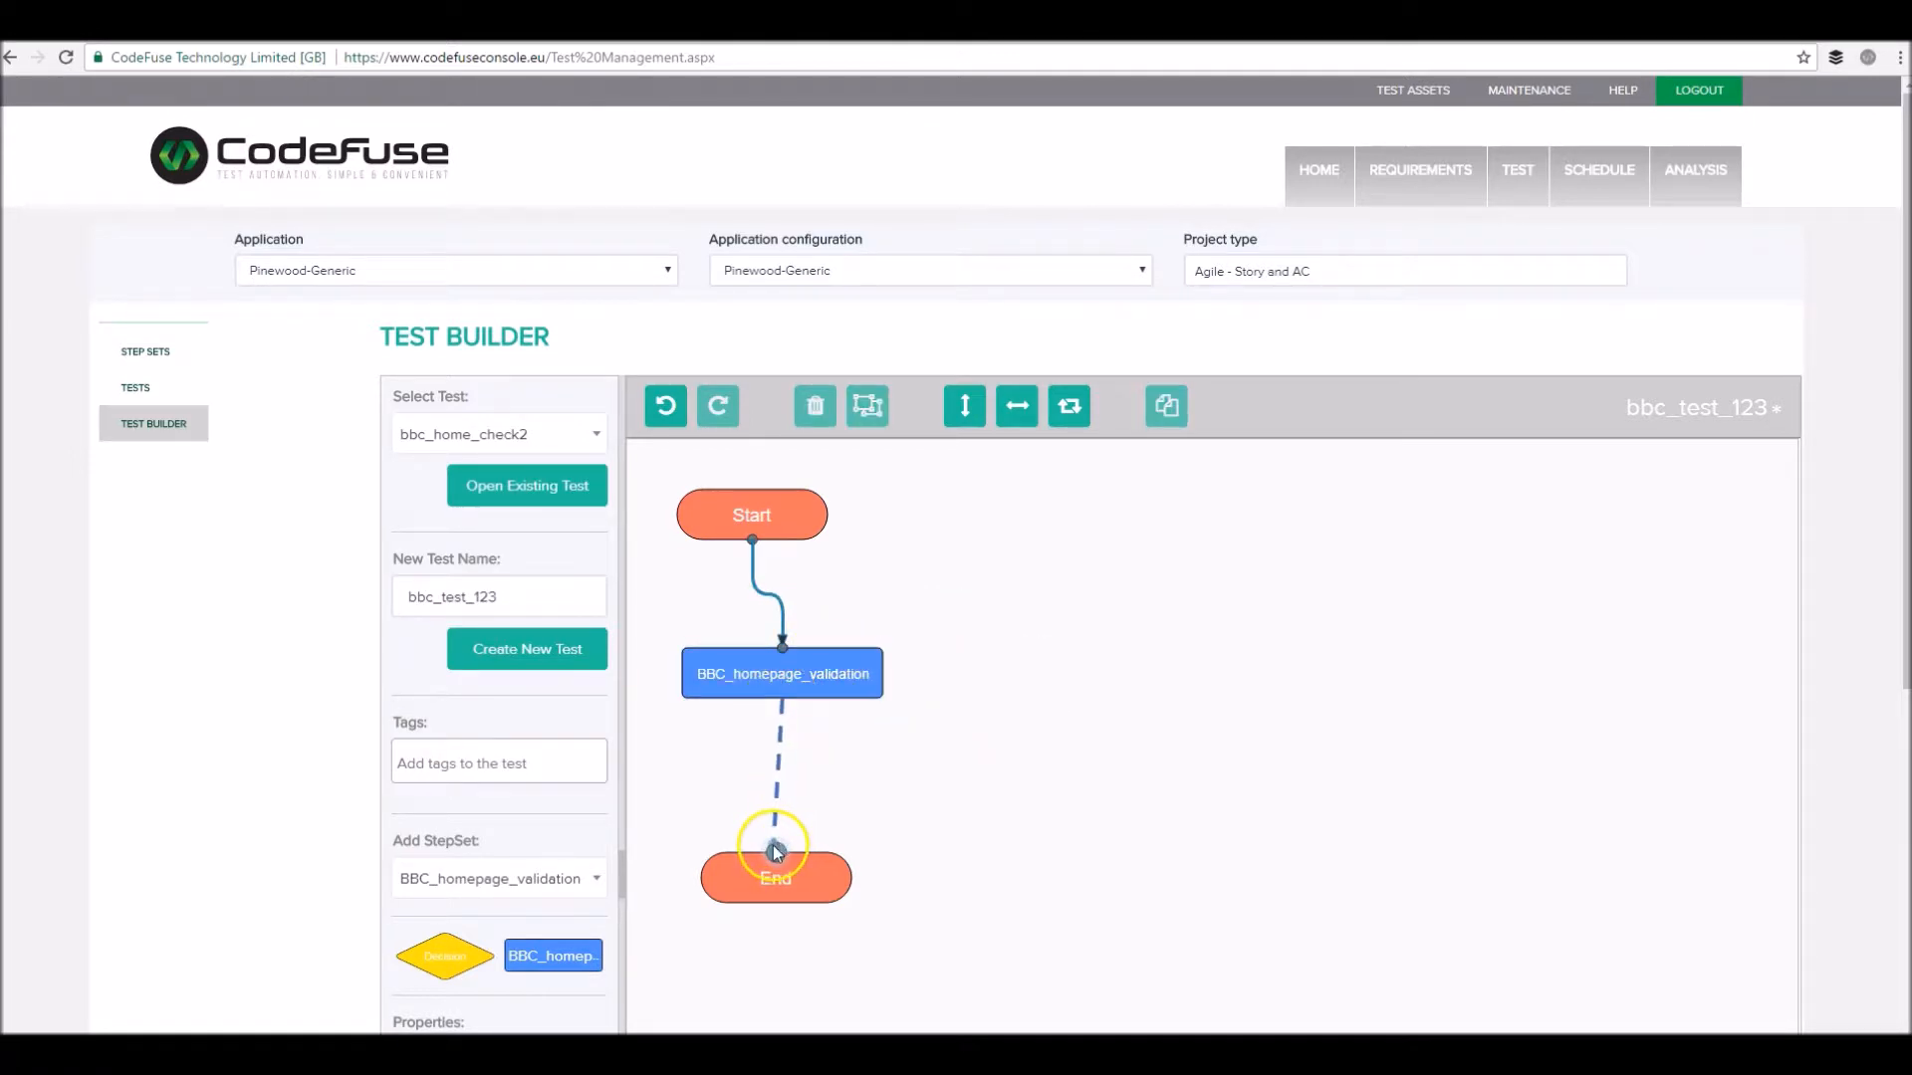
left_click_drag(791, 689, 779, 700)
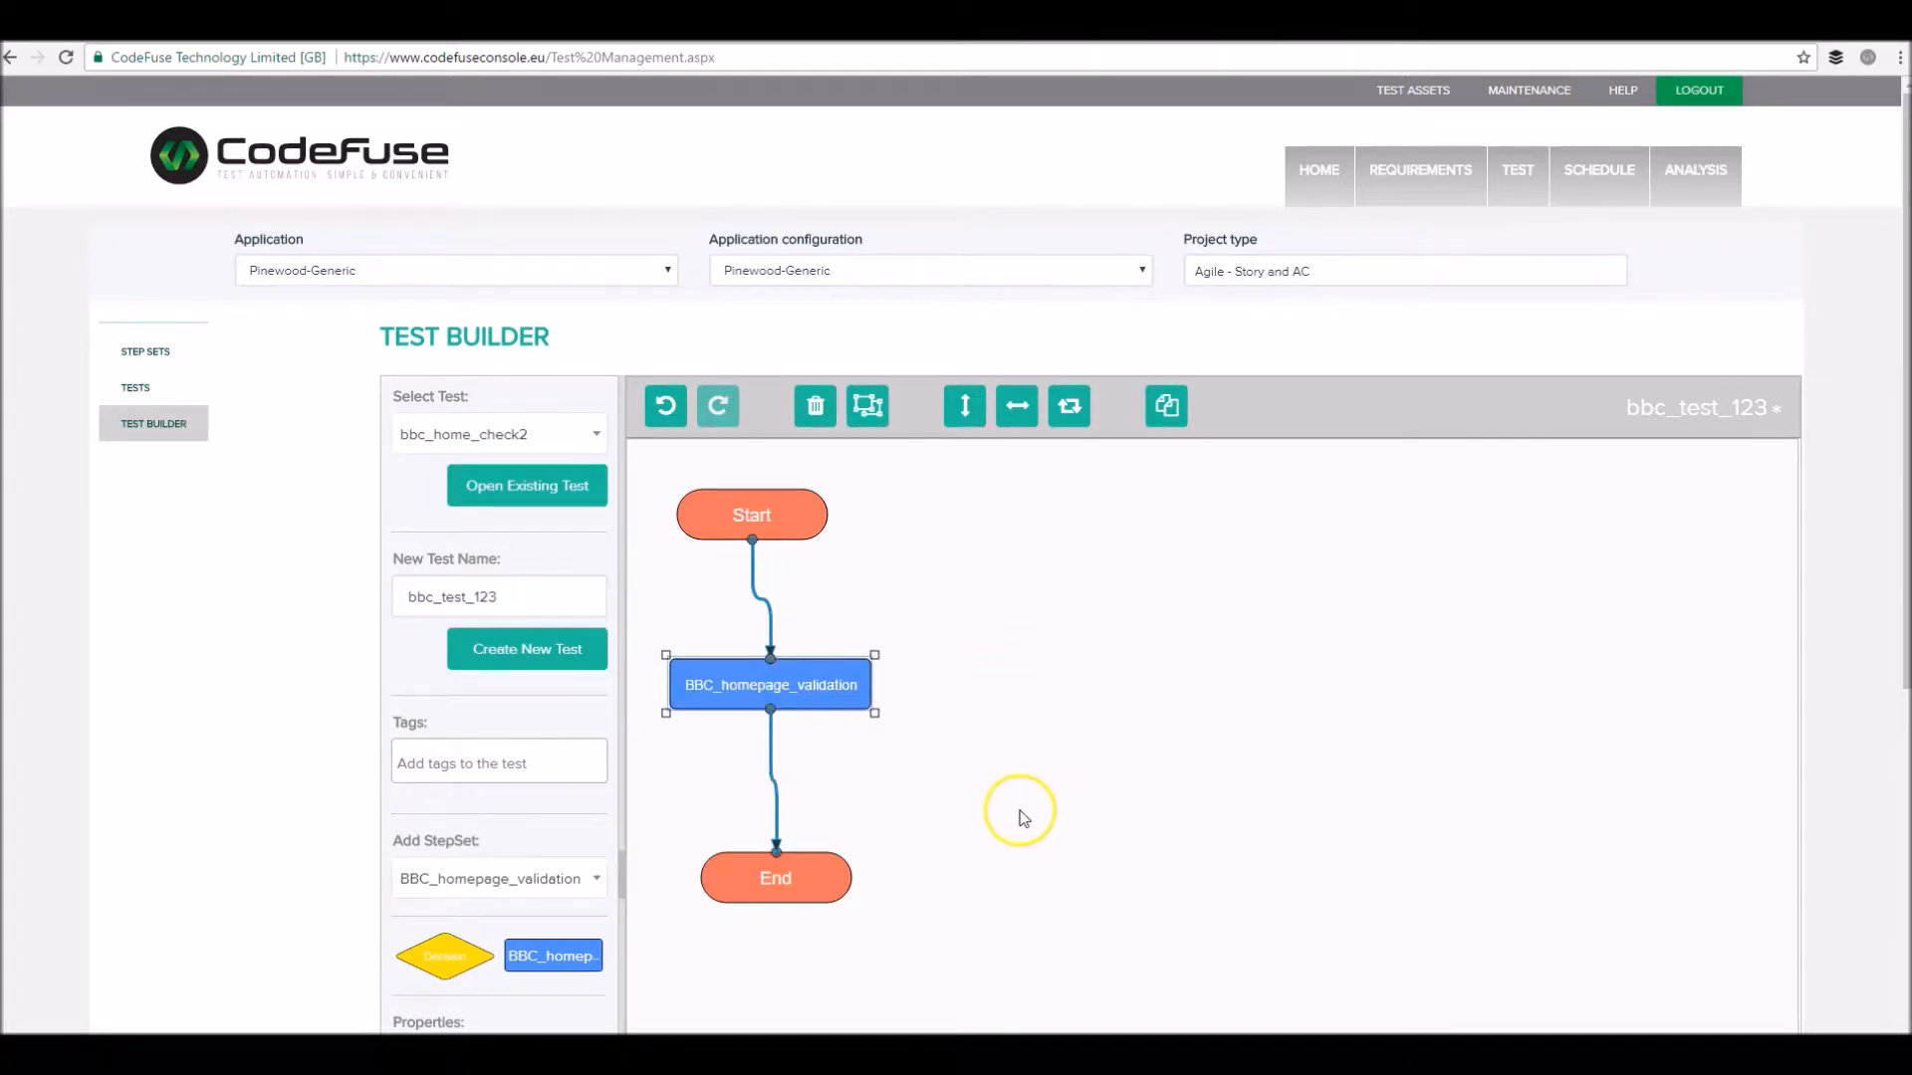
scroll(1016, 810, "down", 4)
left_click(525, 845)
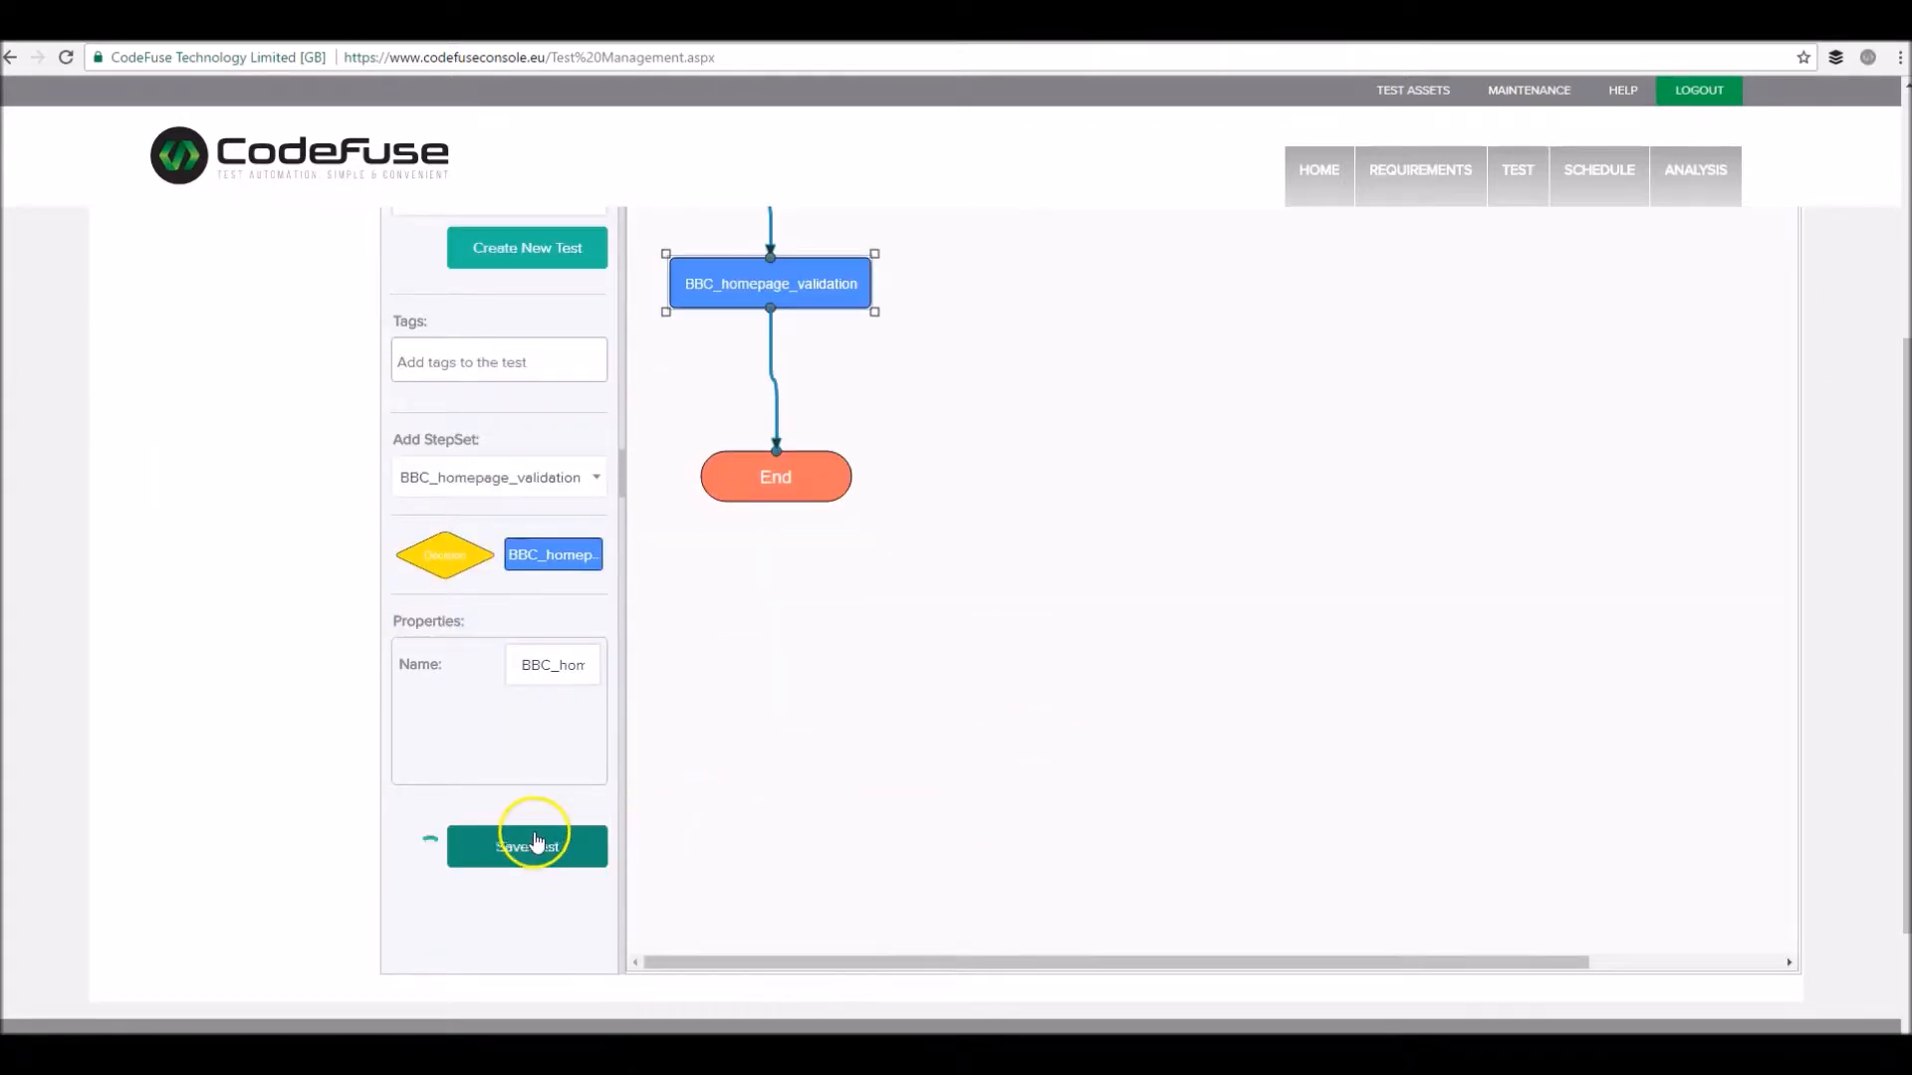
Create another test named bbc_test_456 and move its End block further down below Start
scroll(1036, 722, "up", 3)
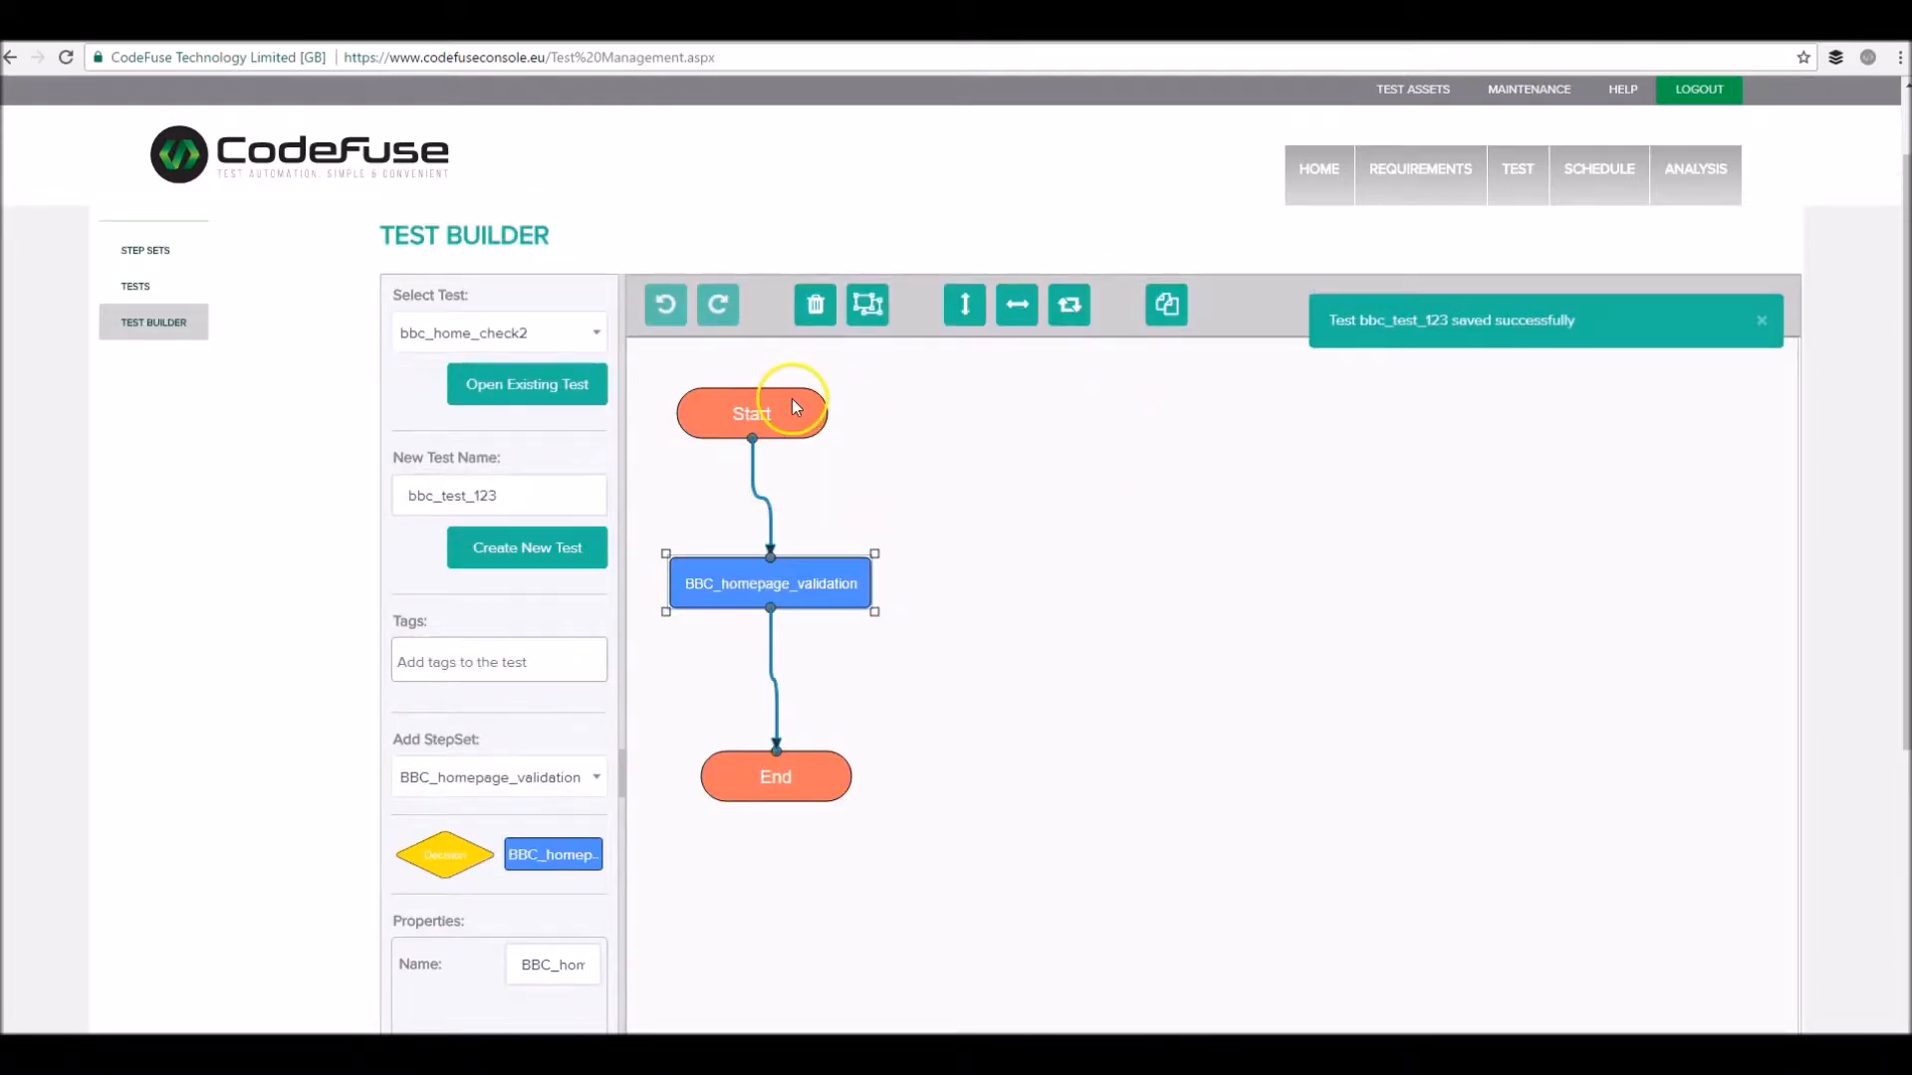
left_click(605, 507)
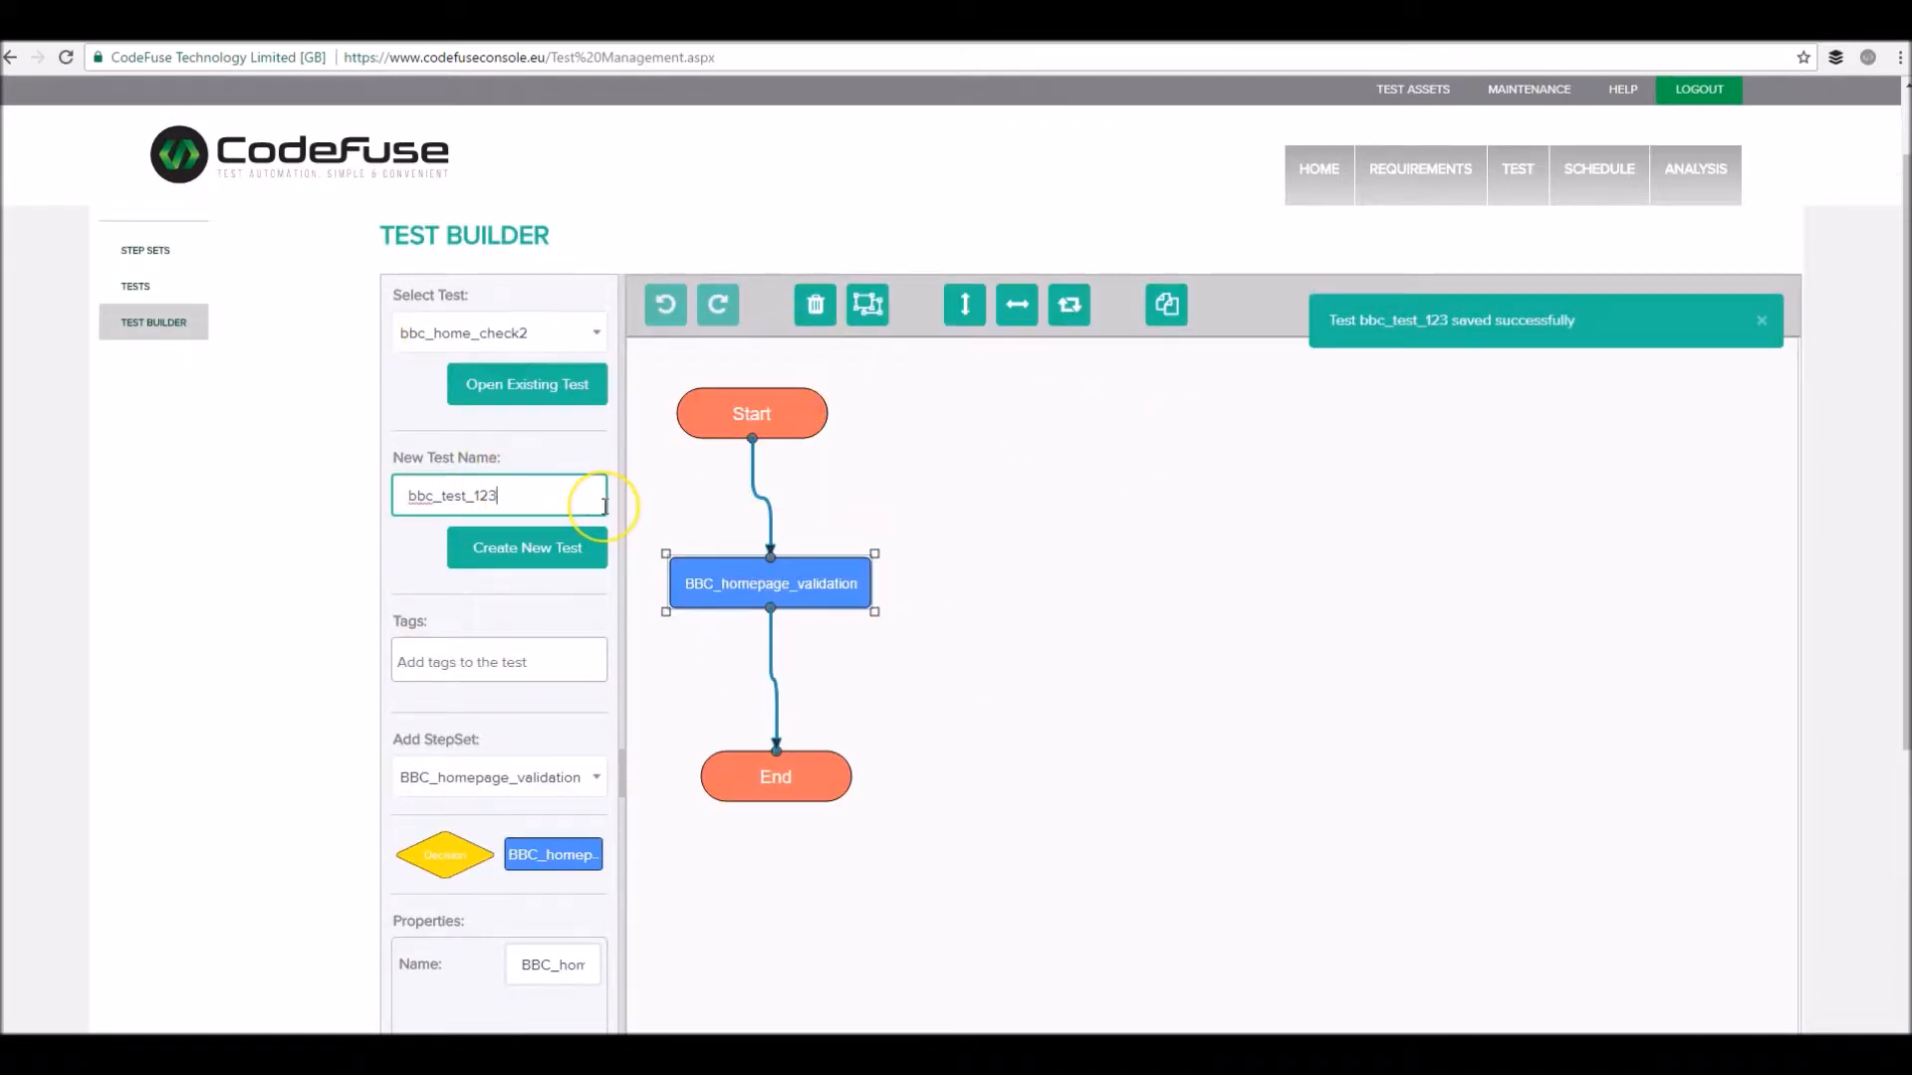
key("BackSpace")
key("BackSpace")
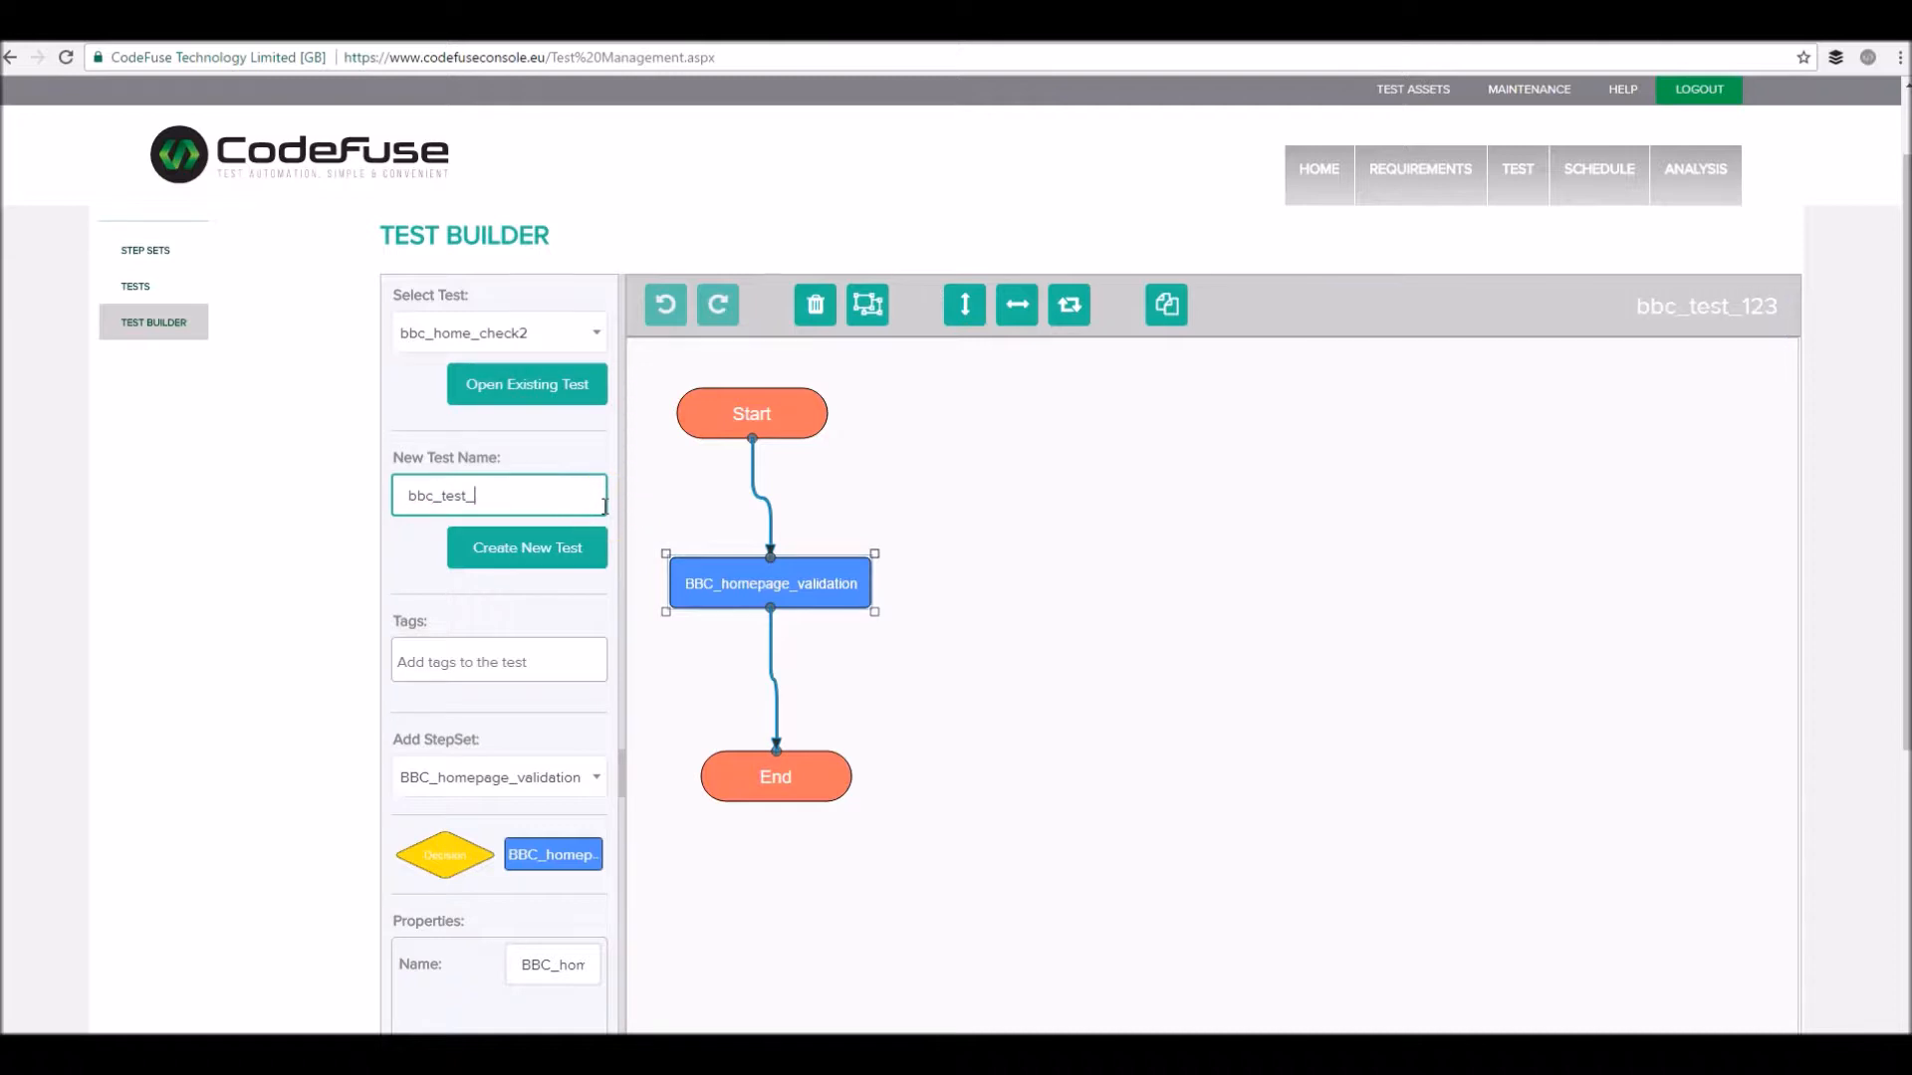
left_click(463, 533)
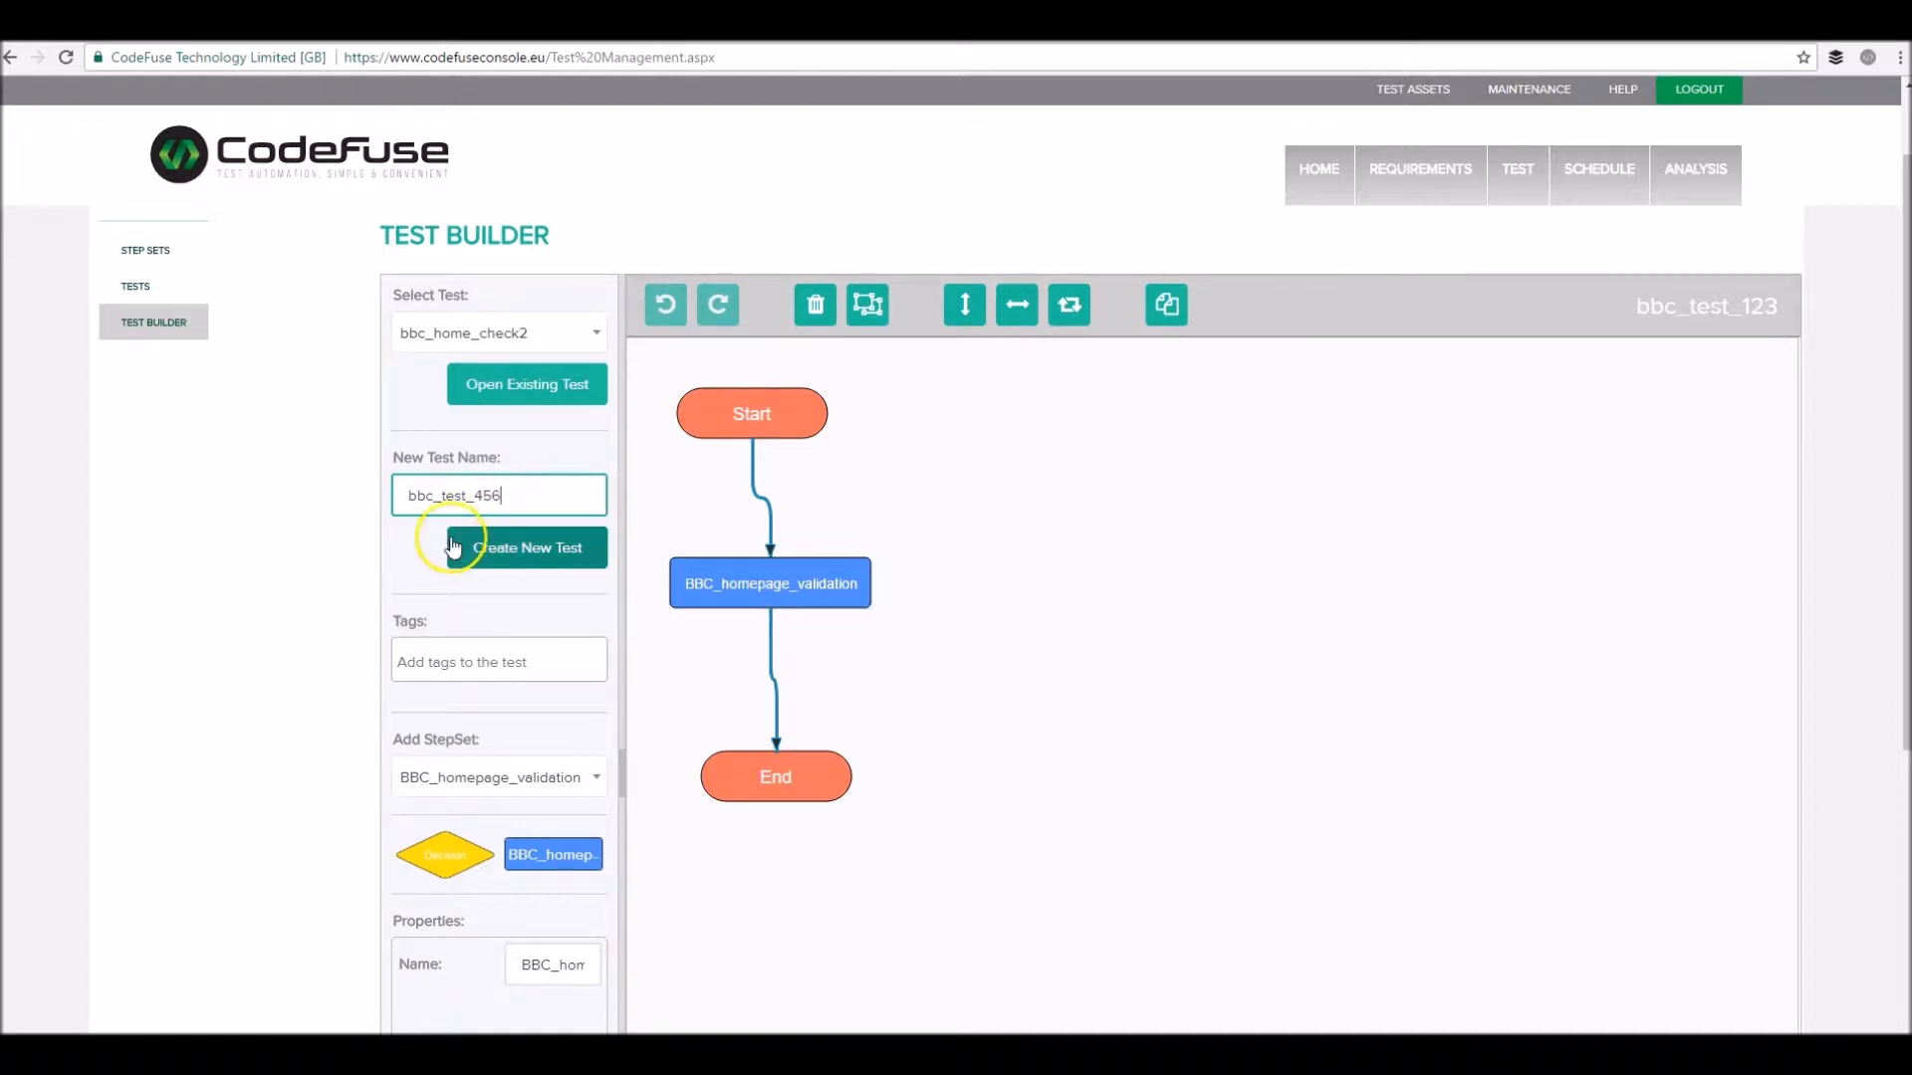
left_click_drag(817, 520, 842, 878)
Place the BBC_homepage_validation step set on the canvas and reroute the connector from Start to it
left_click(584, 787)
type("bbc")
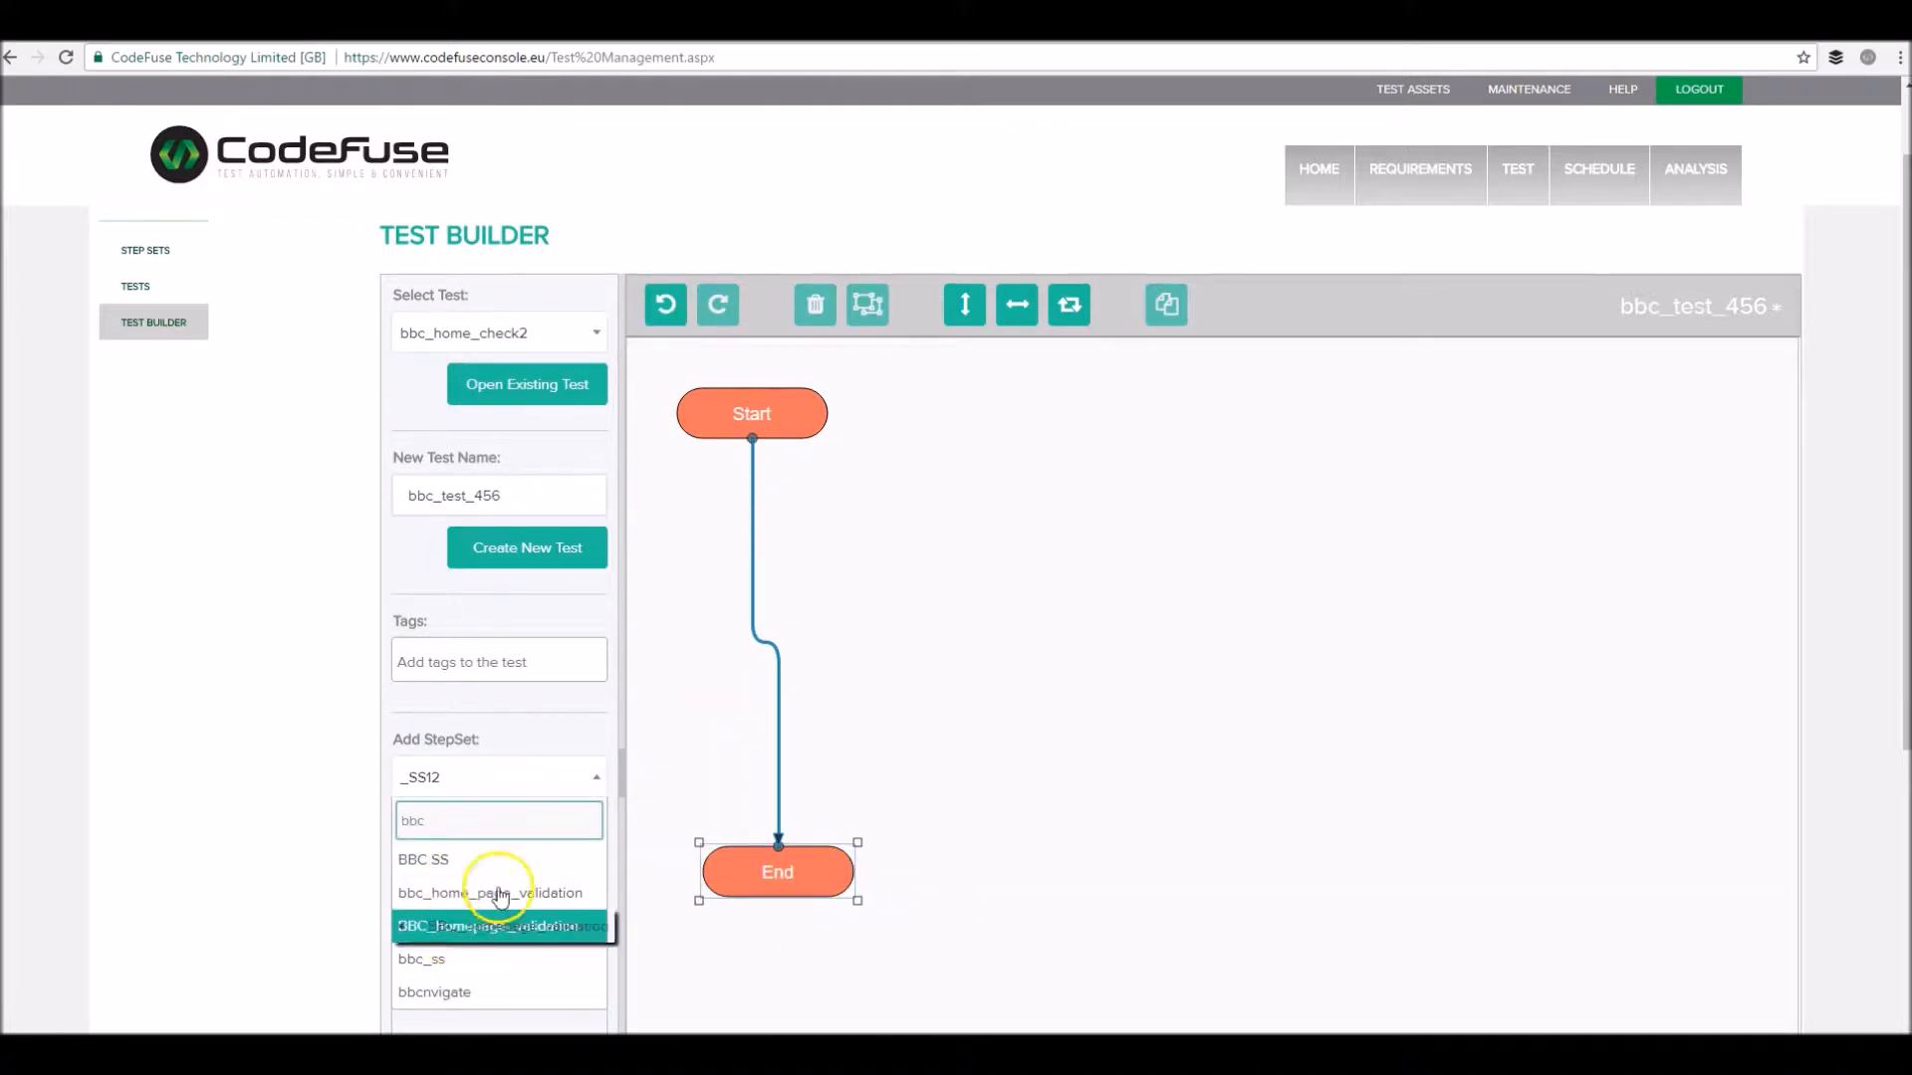
left_click_drag(488, 925, 877, 588)
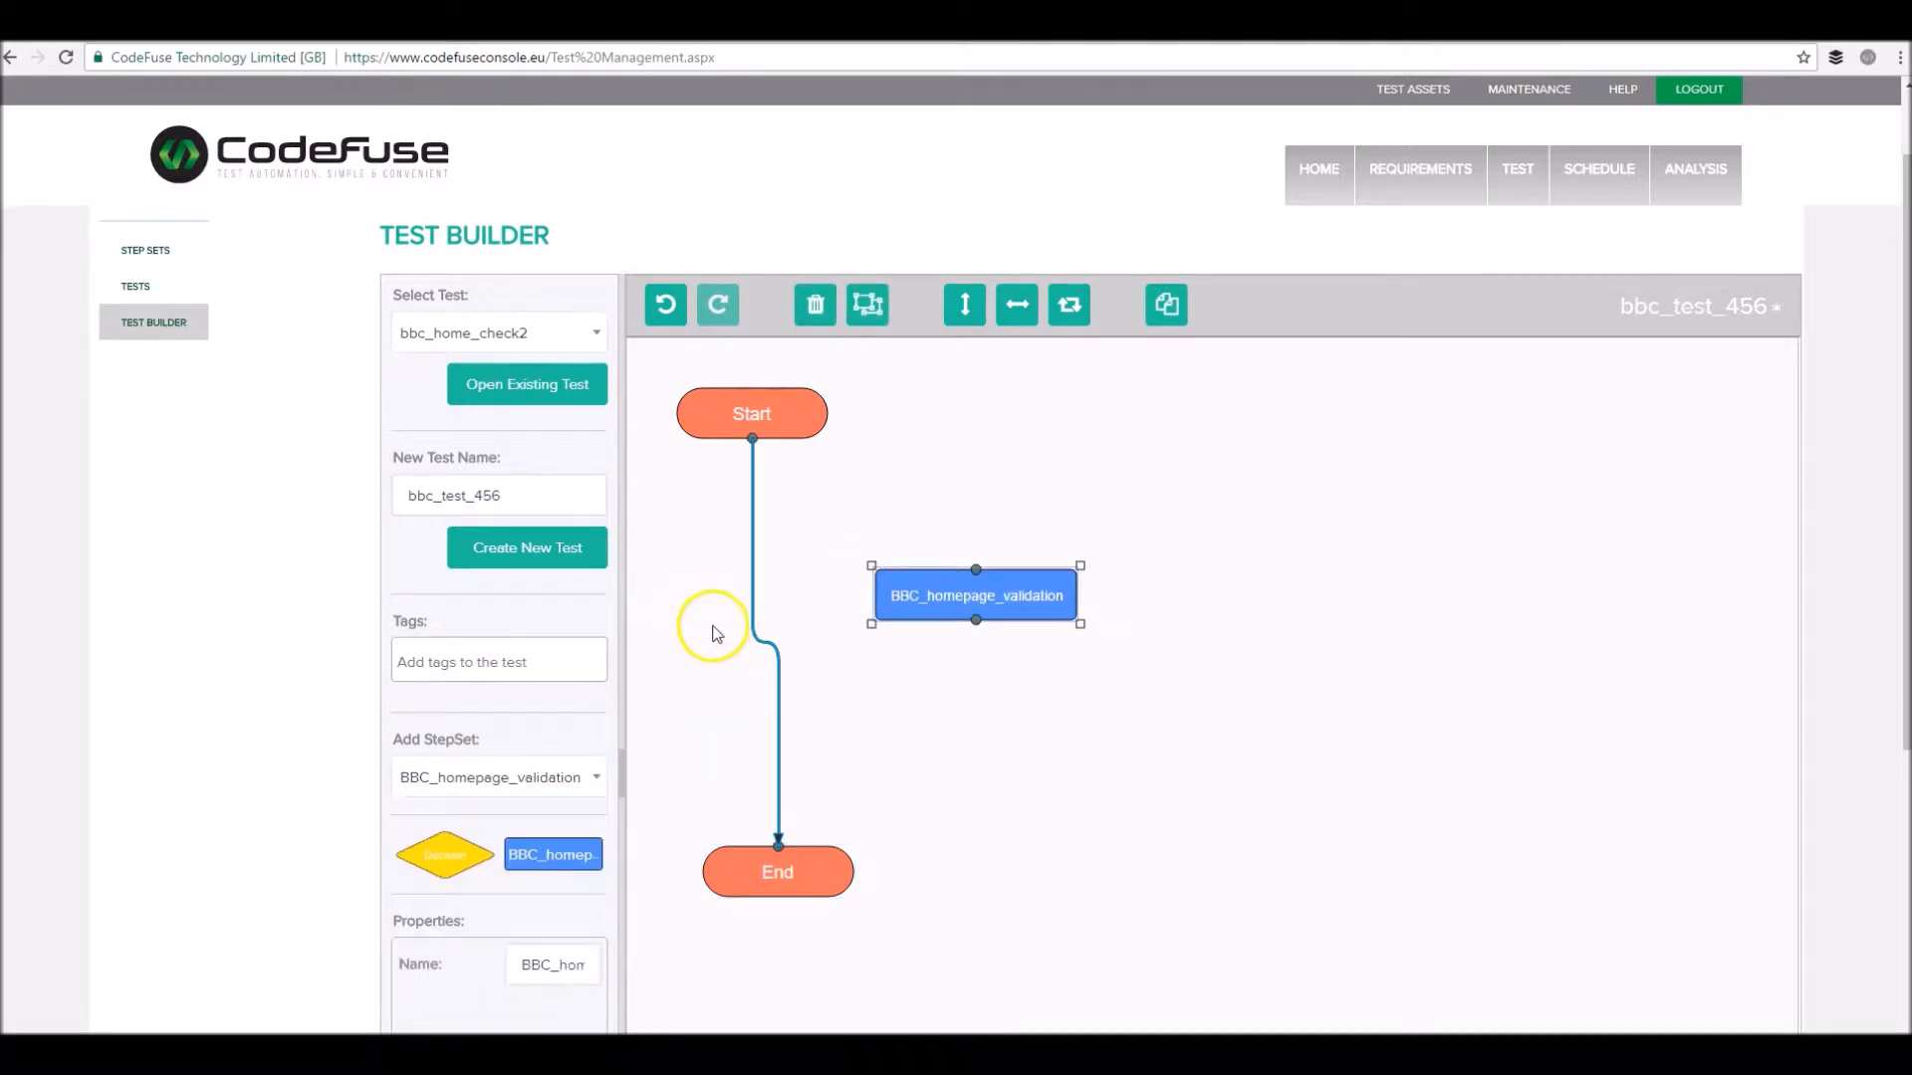
left_click(752, 577)
left_click_drag(780, 838, 976, 566)
Insert the _SS12 step set between BBC_homepage_validation and End with connectors to both, and save the test
left_click(450, 778)
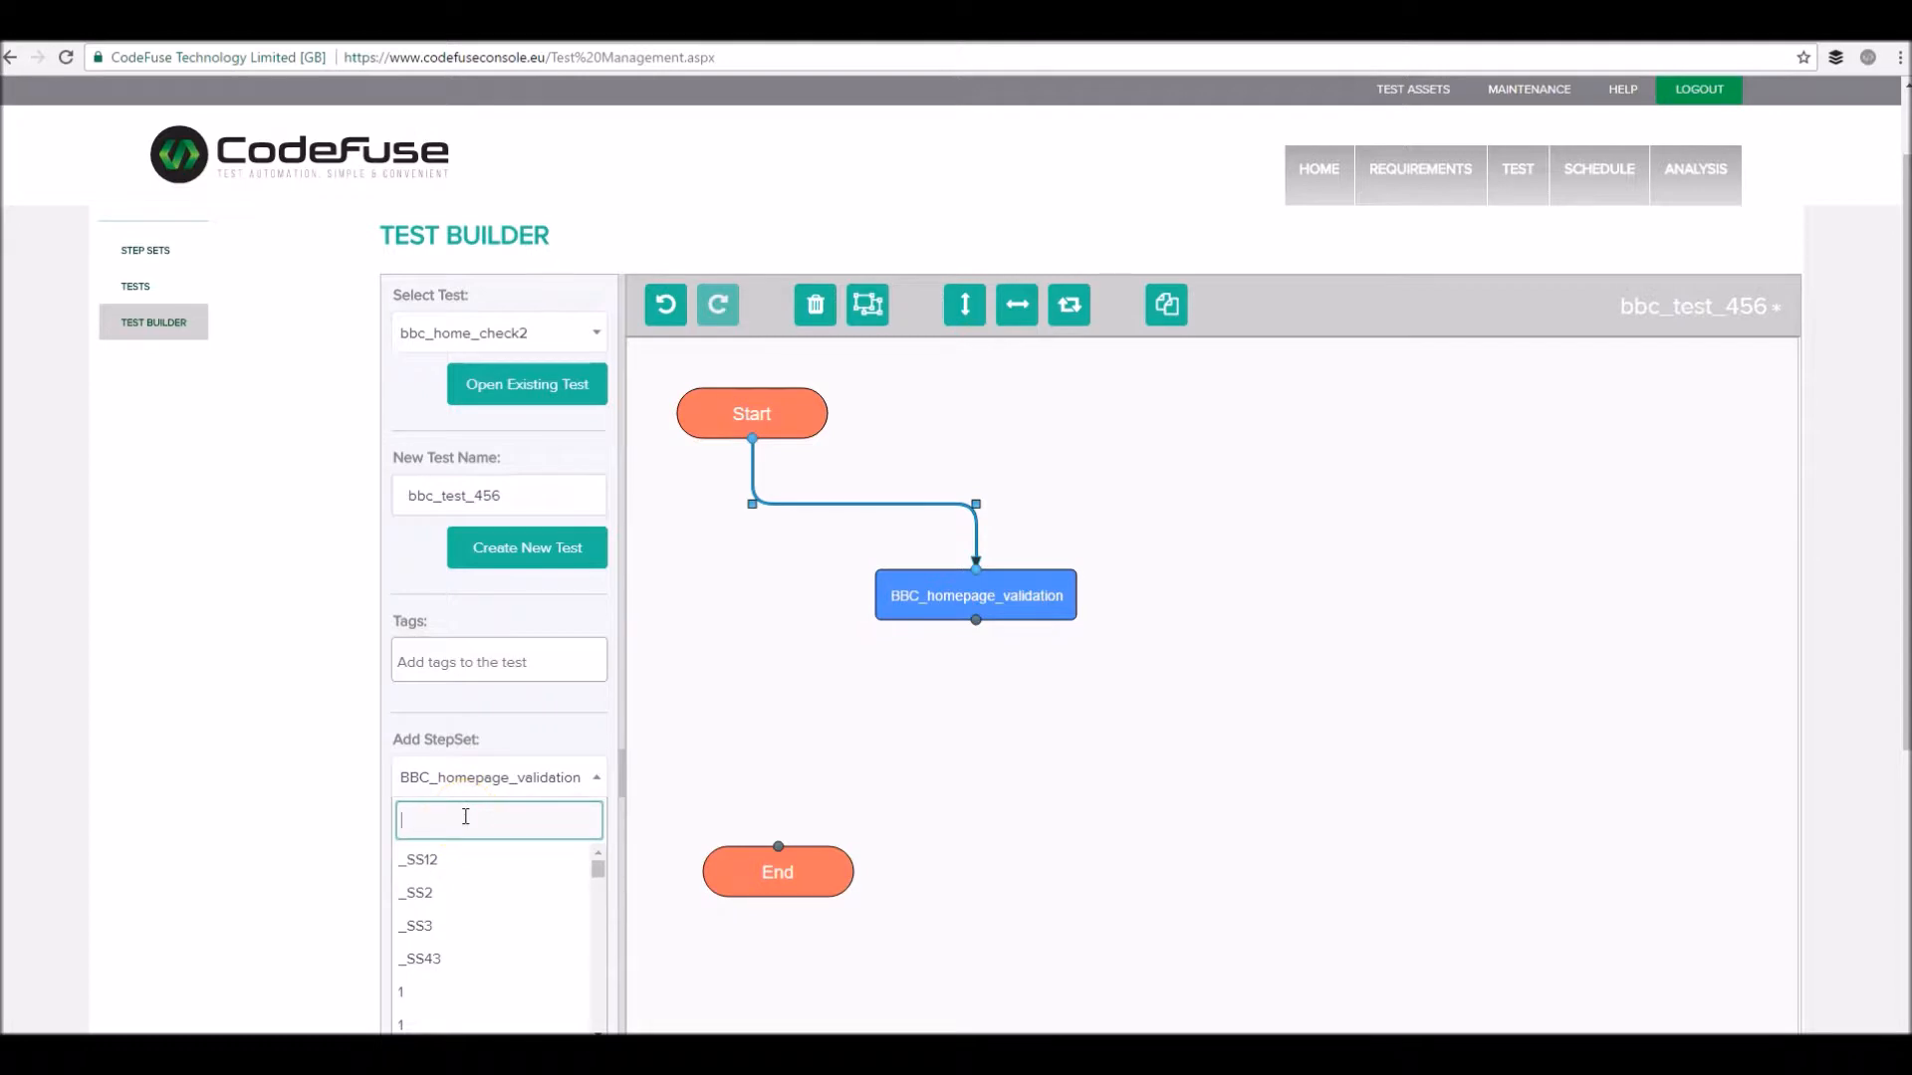
left_click_drag(426, 857, 944, 742)
left_click_drag(779, 846, 1043, 746)
left_click_drag(976, 620, 1042, 696)
scroll(485, 725, "down", 3)
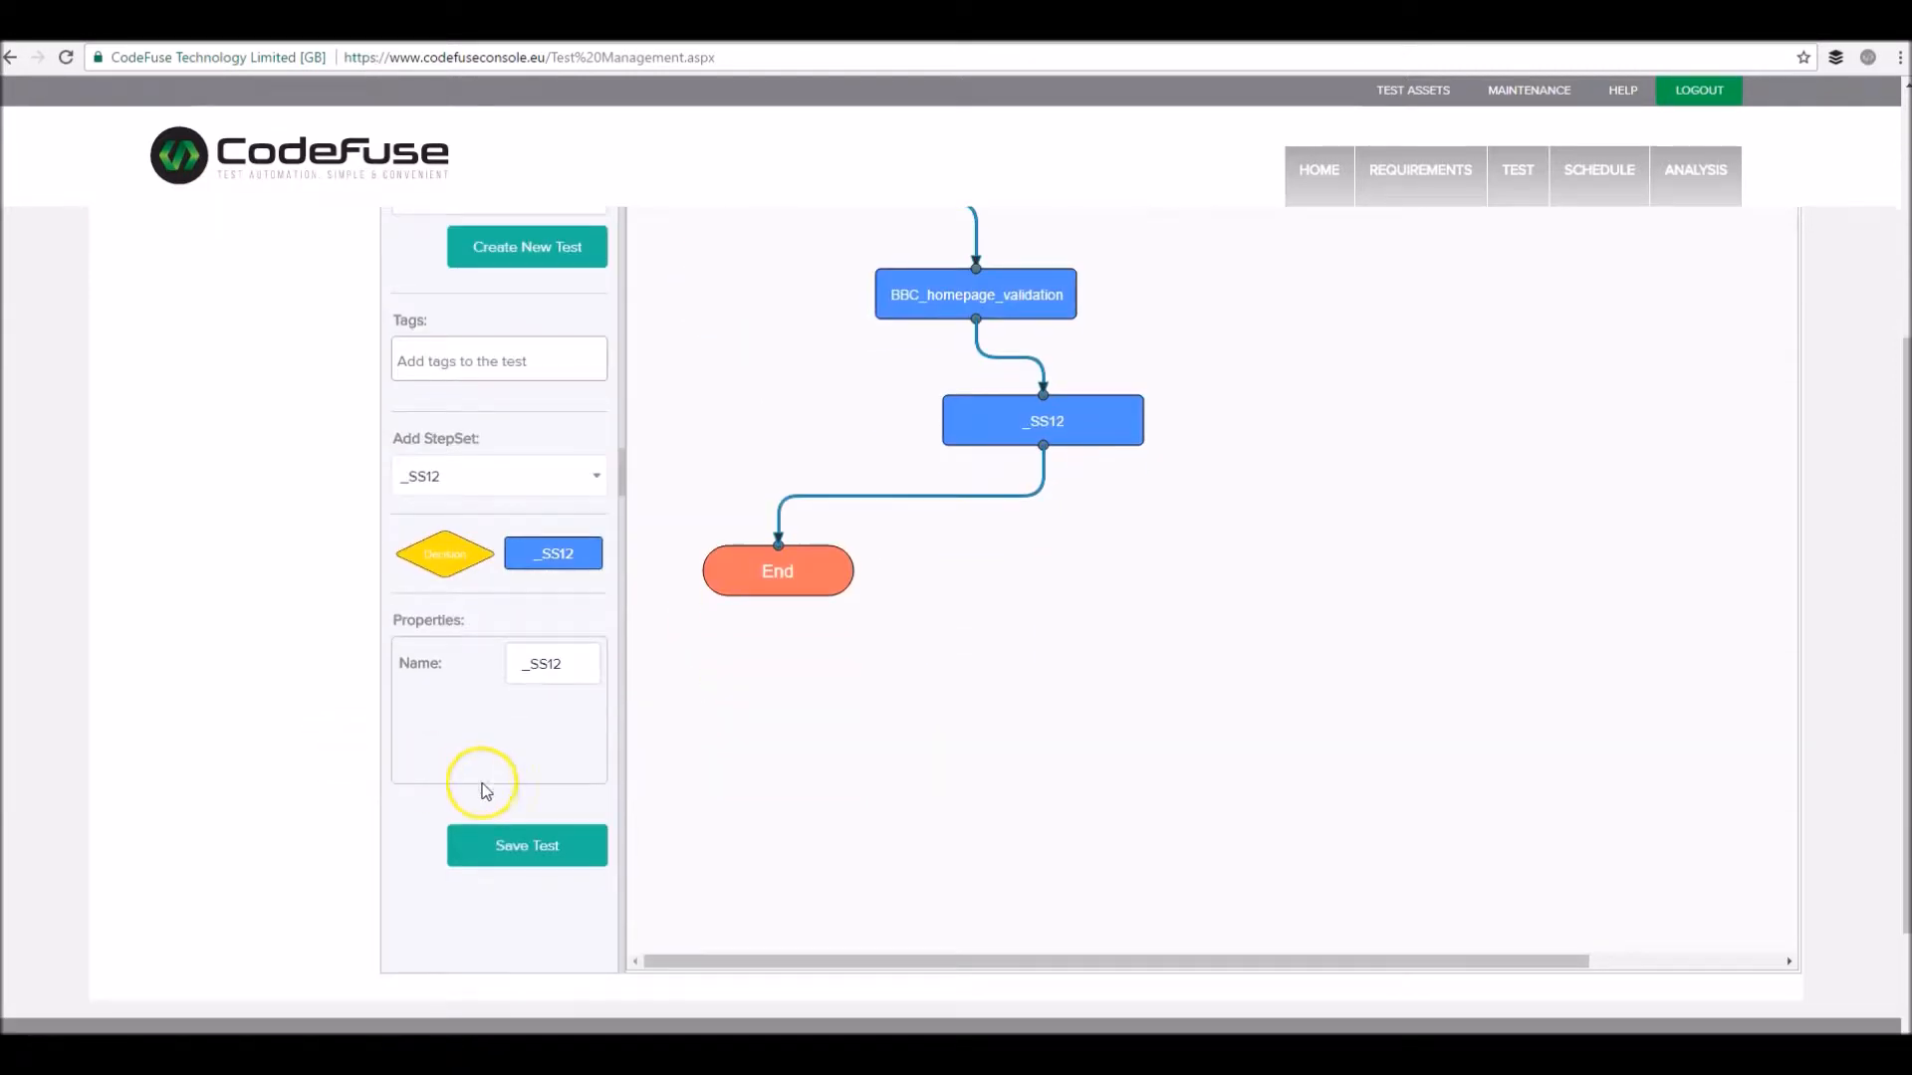
left_click(520, 839)
Line up the _SS12 and BBC_homepage_validation blocks in a vertical column between Start and End
left_click_drag(992, 430, 726, 445)
left_click_drag(1001, 301, 800, 311)
scroll(1121, 713, "down", 1)
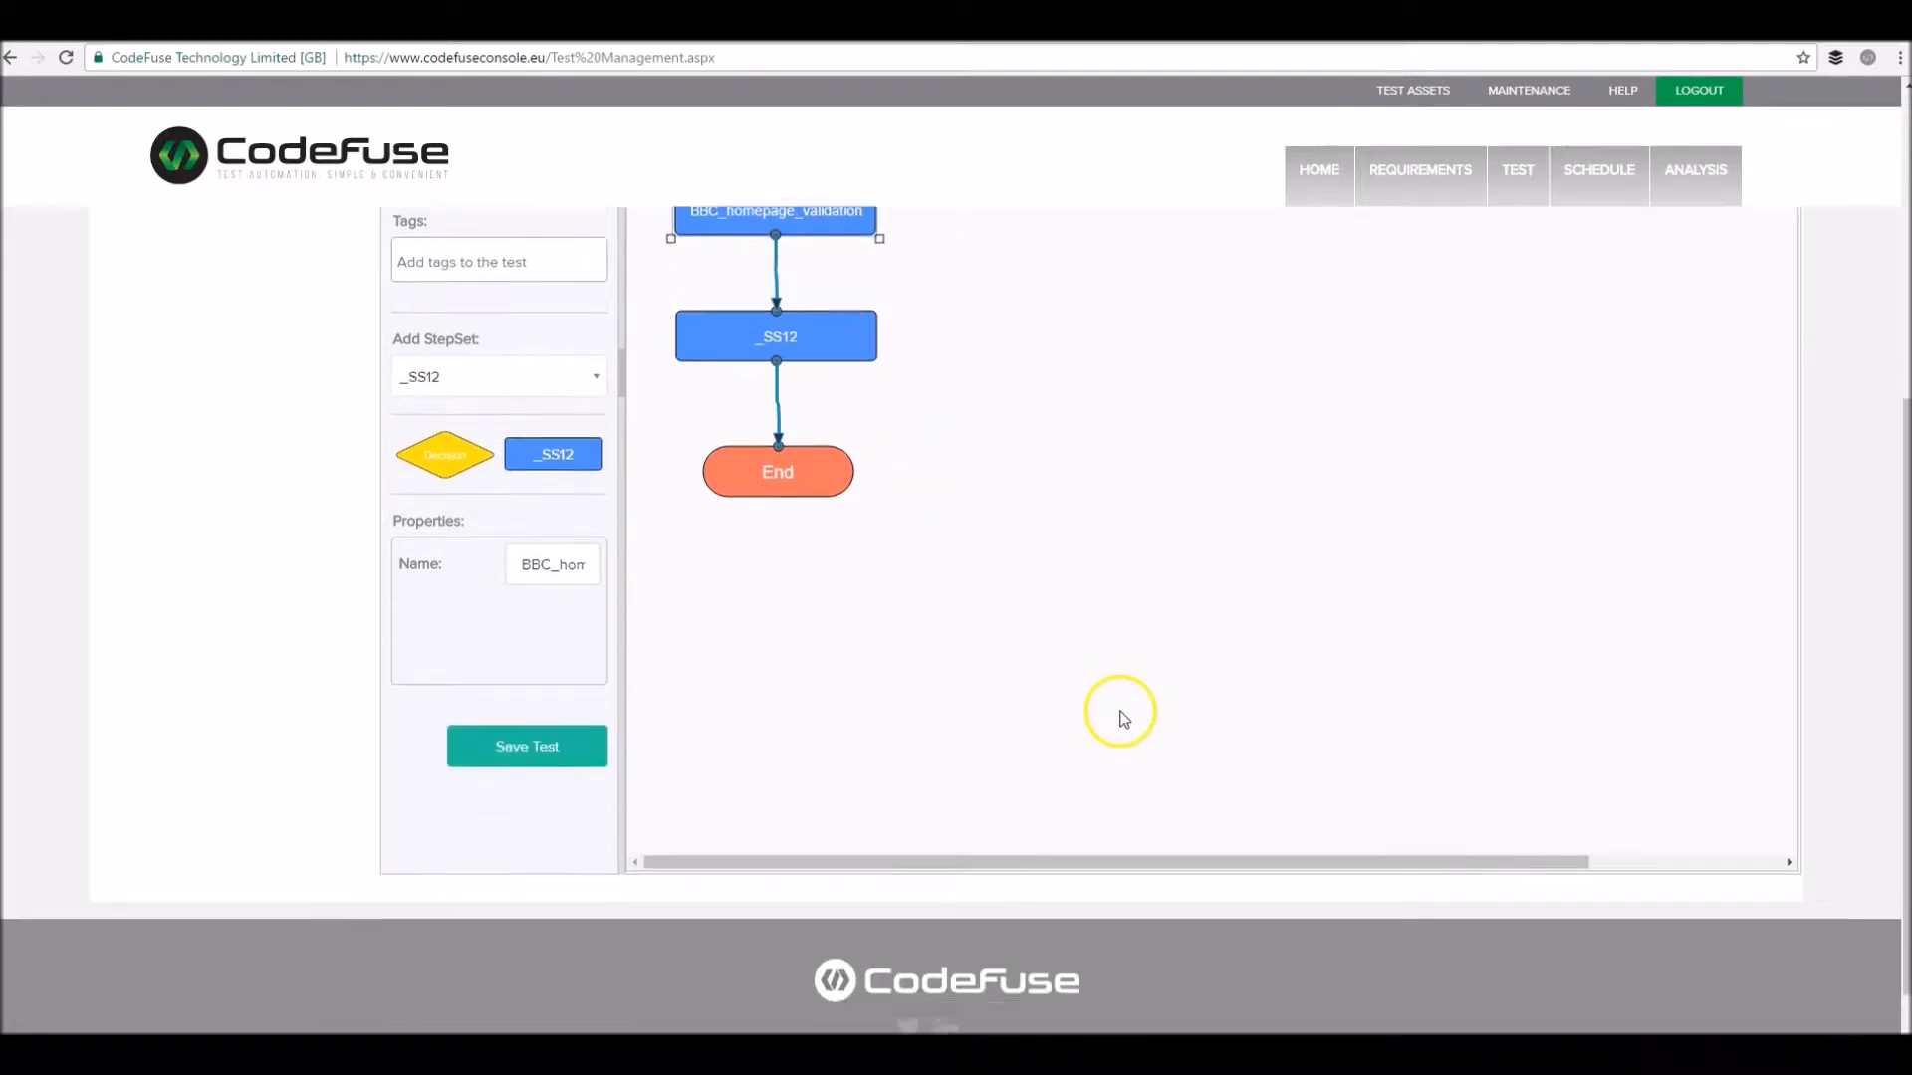
scroll(1121, 714, "up", 5)
scroll(1112, 744, "down", 1)
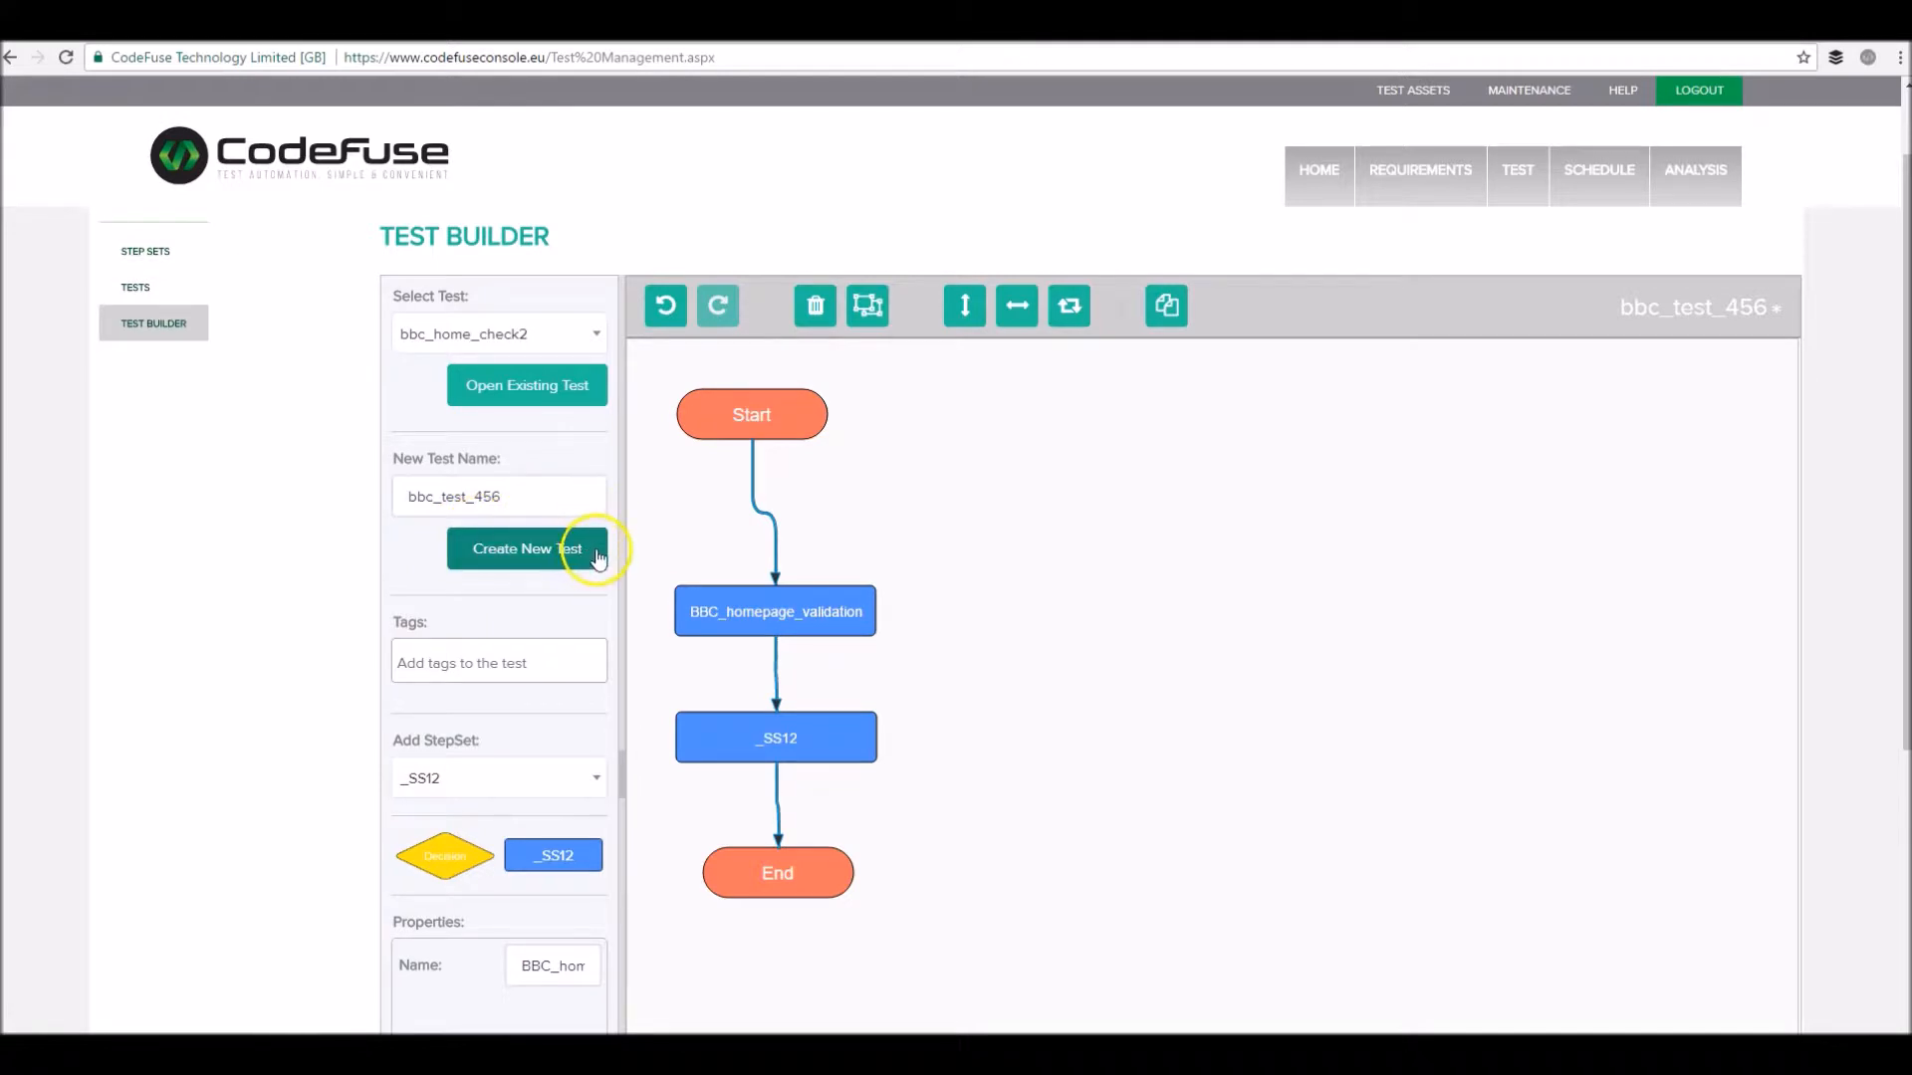
left_click(697, 597)
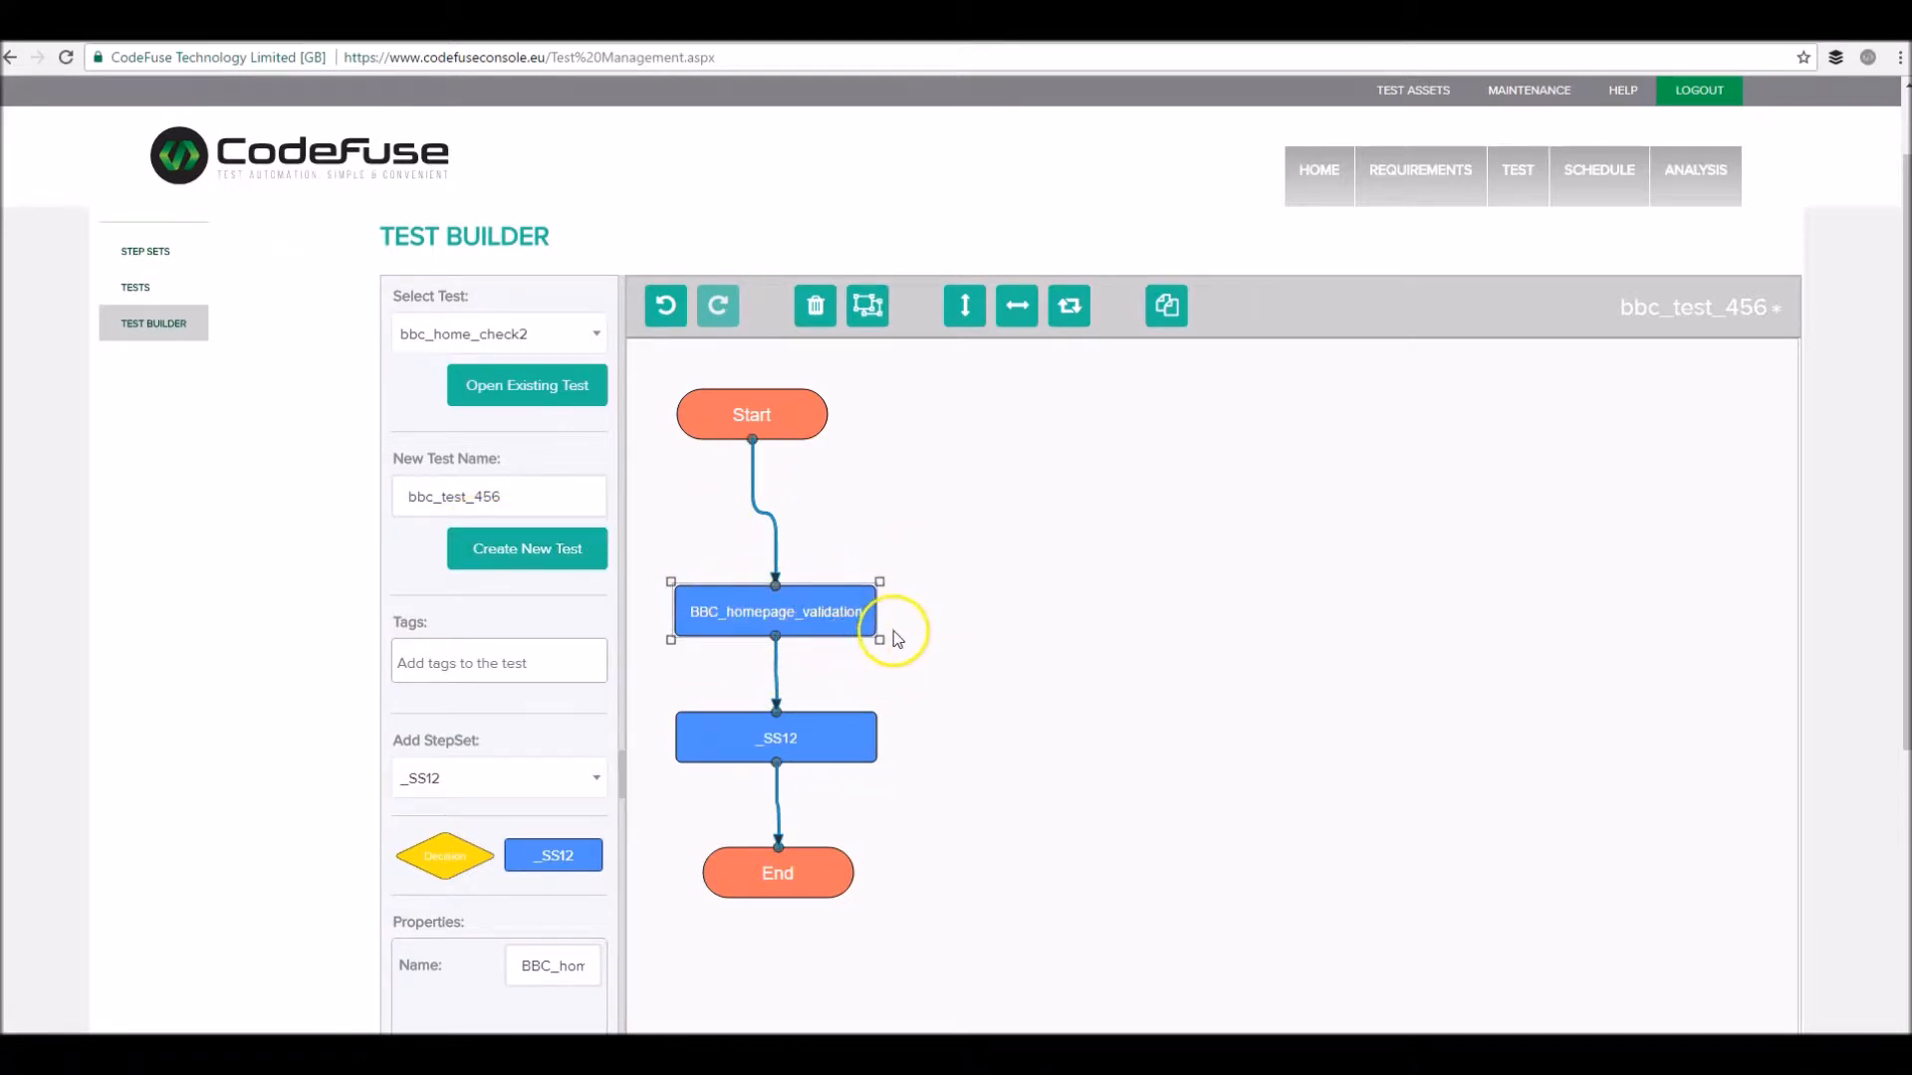
left_click_drag(795, 612, 802, 582)
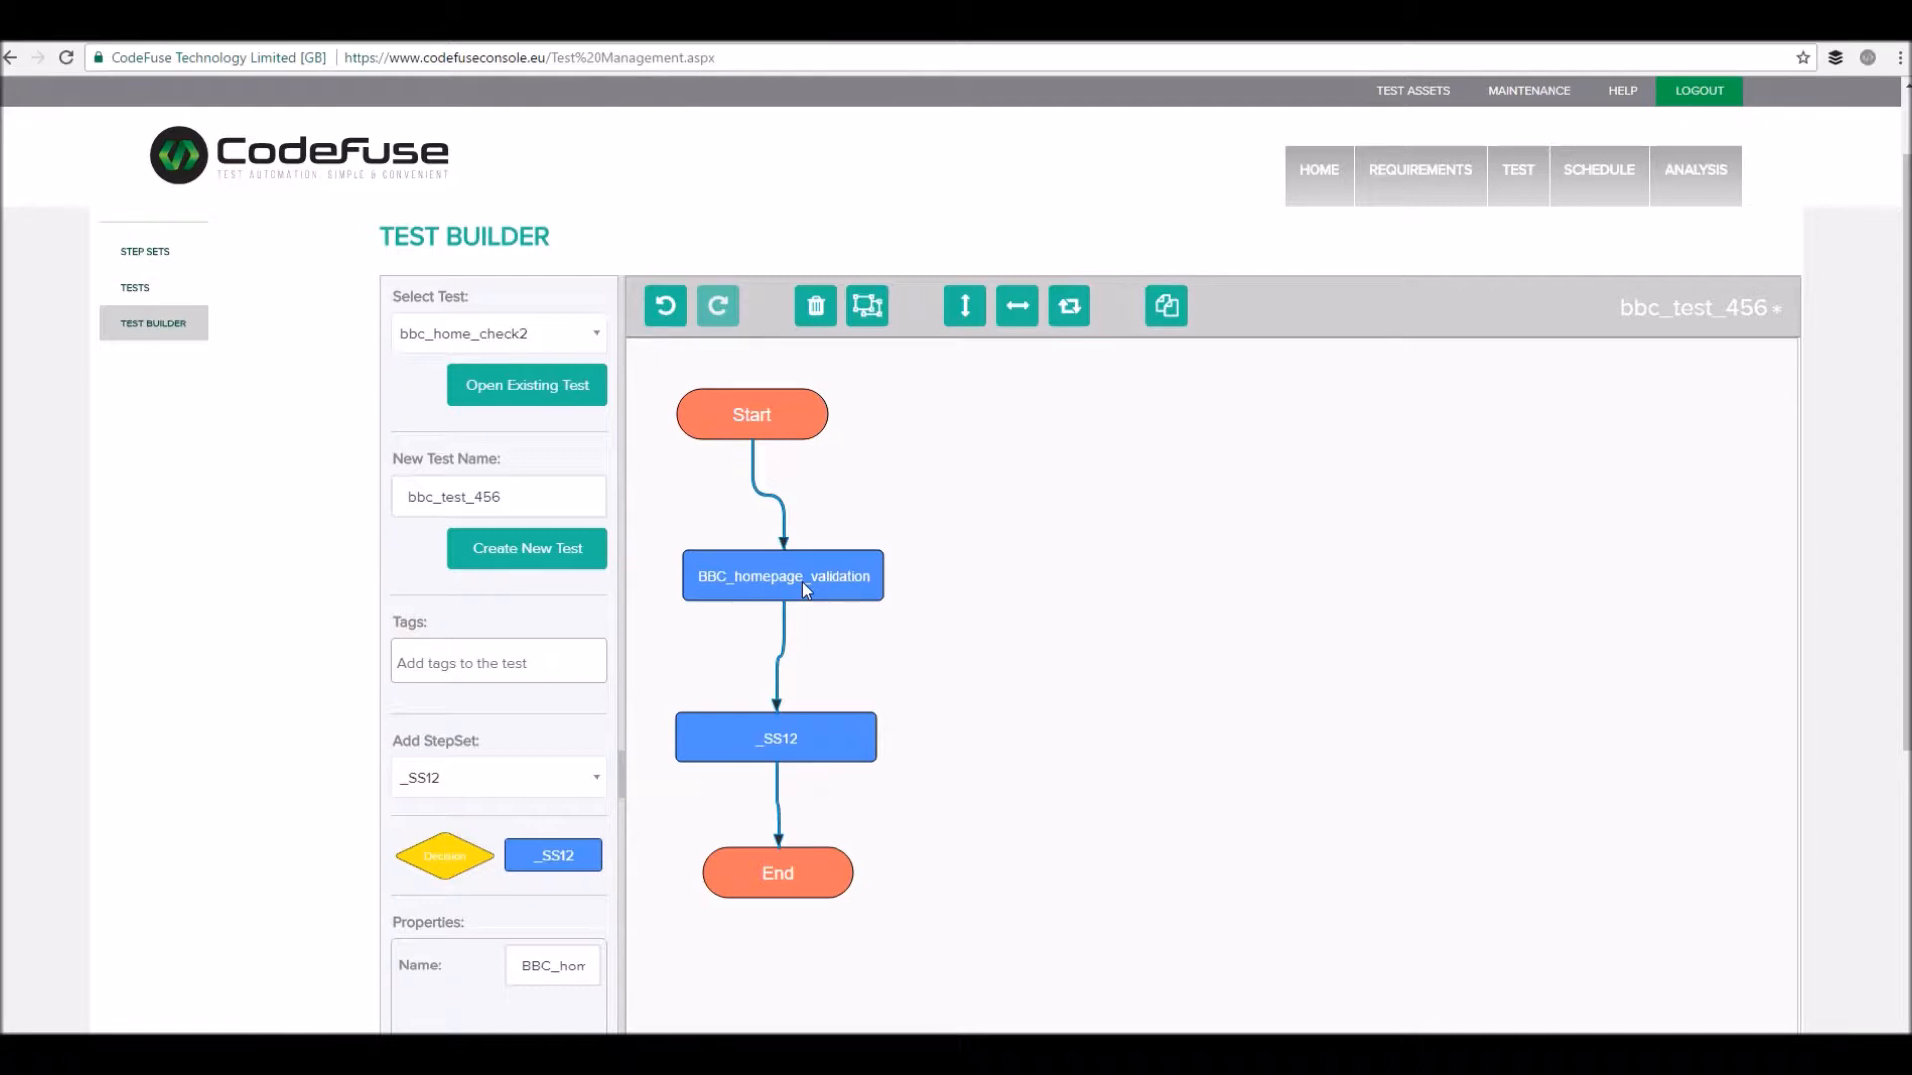
left_click(842, 569)
Save the rearranged test bbc_test_456 and open the Test Objects list in the test assets
left_click(1417, 99)
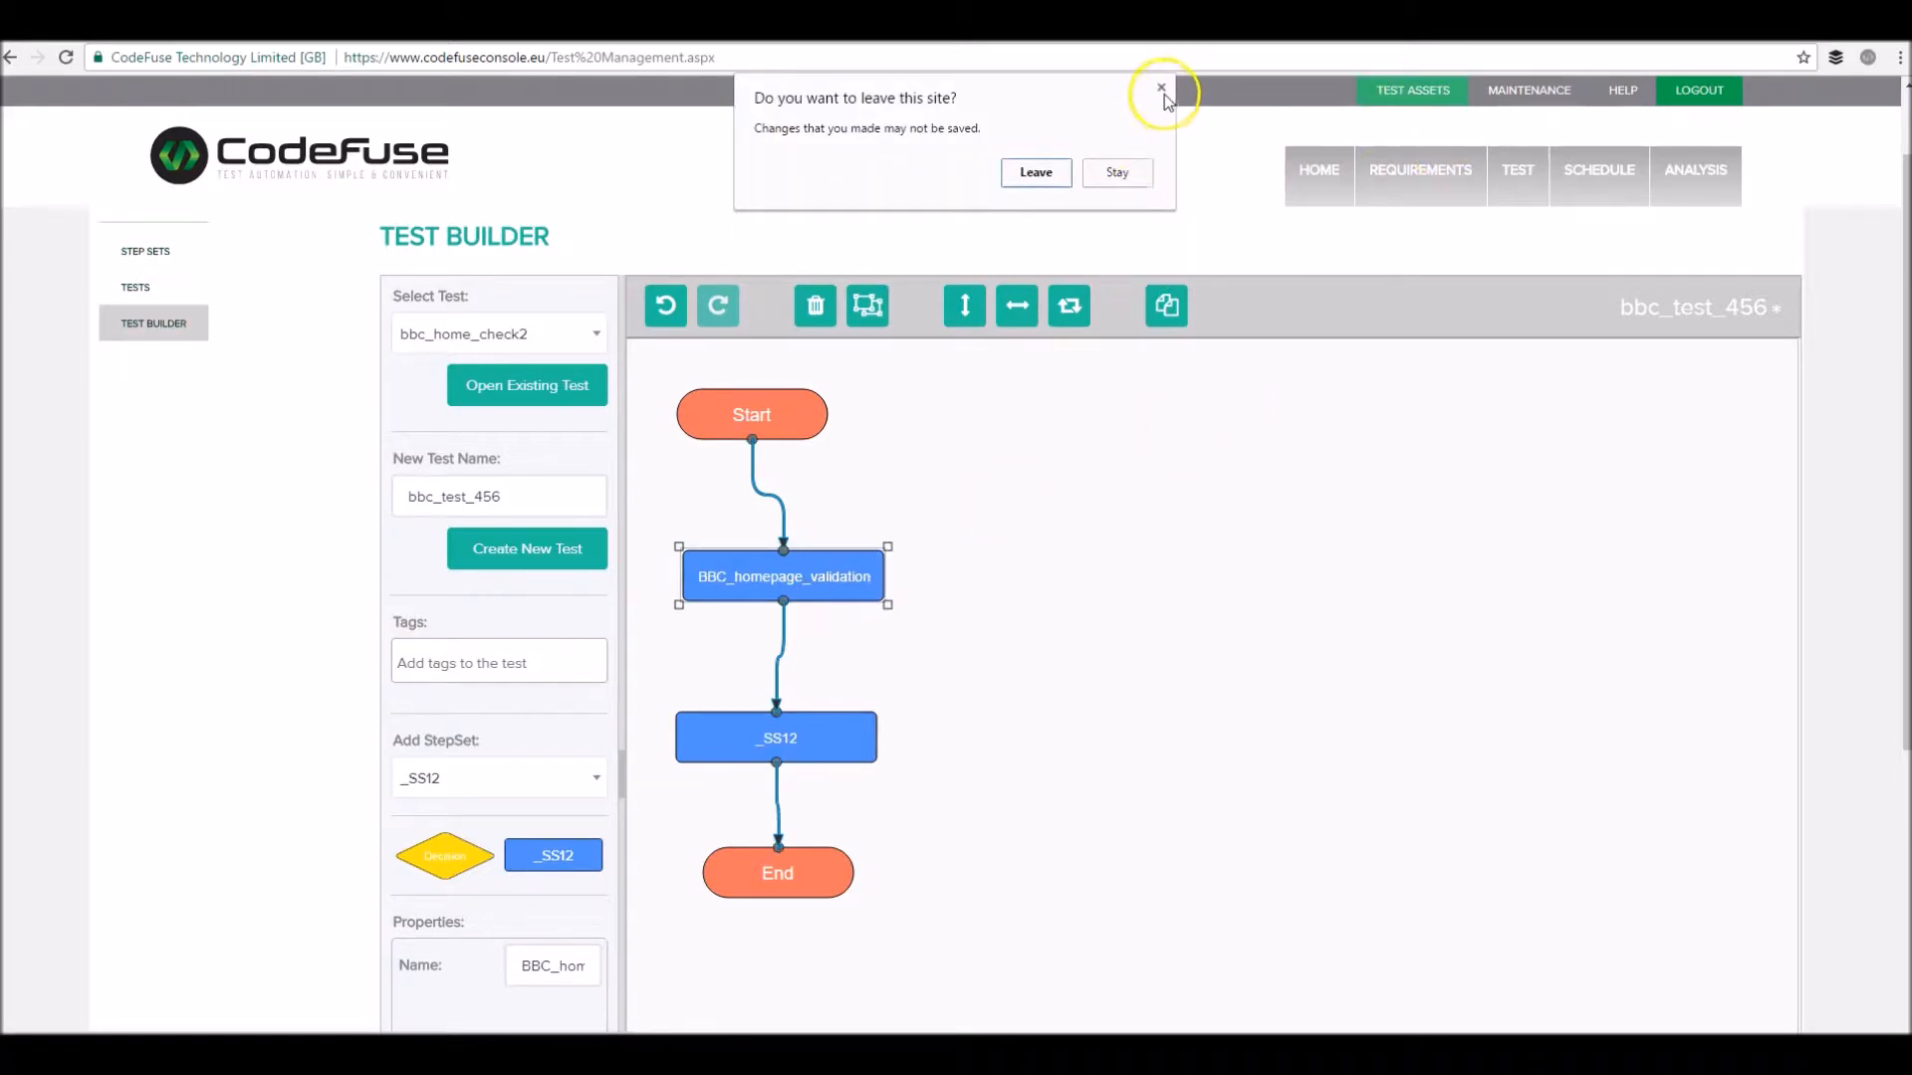
left_click(1161, 88)
scroll(311, 697, "down", 4)
left_click(547, 747)
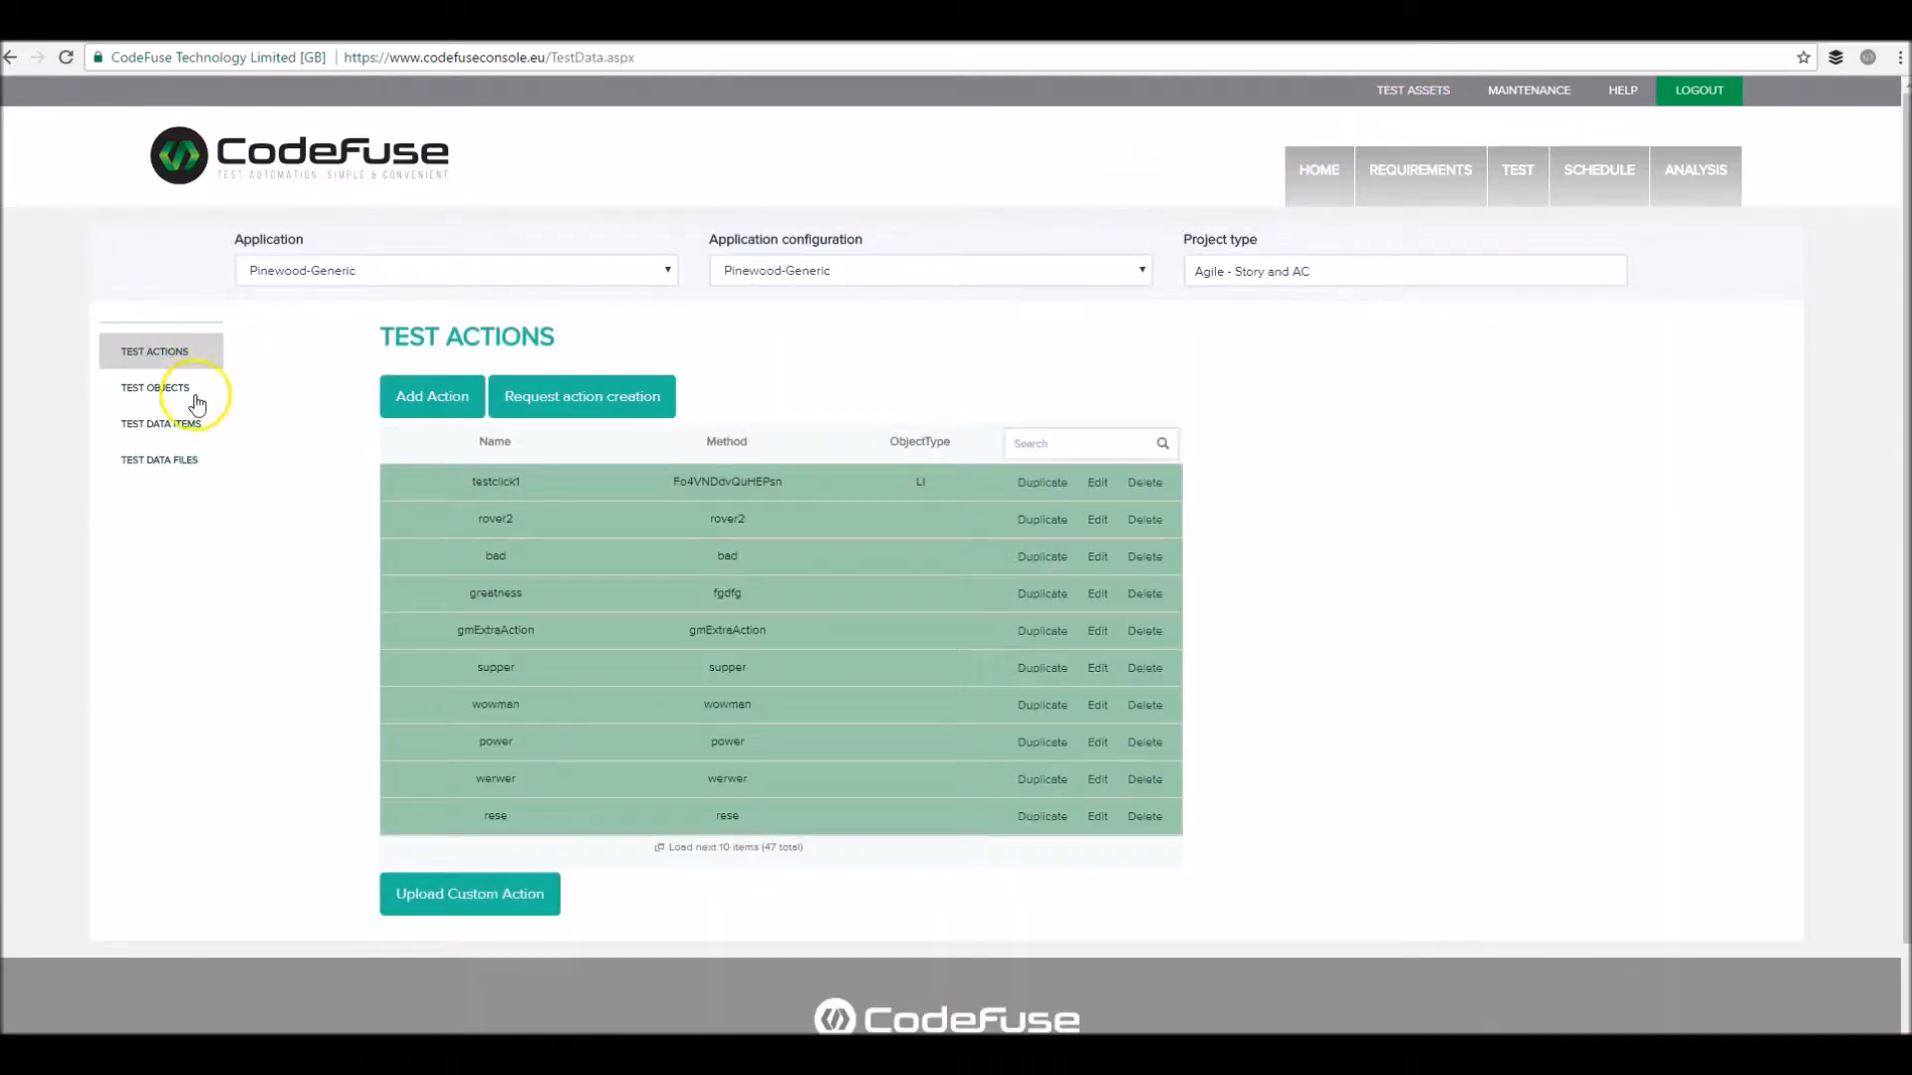
left_click(172, 393)
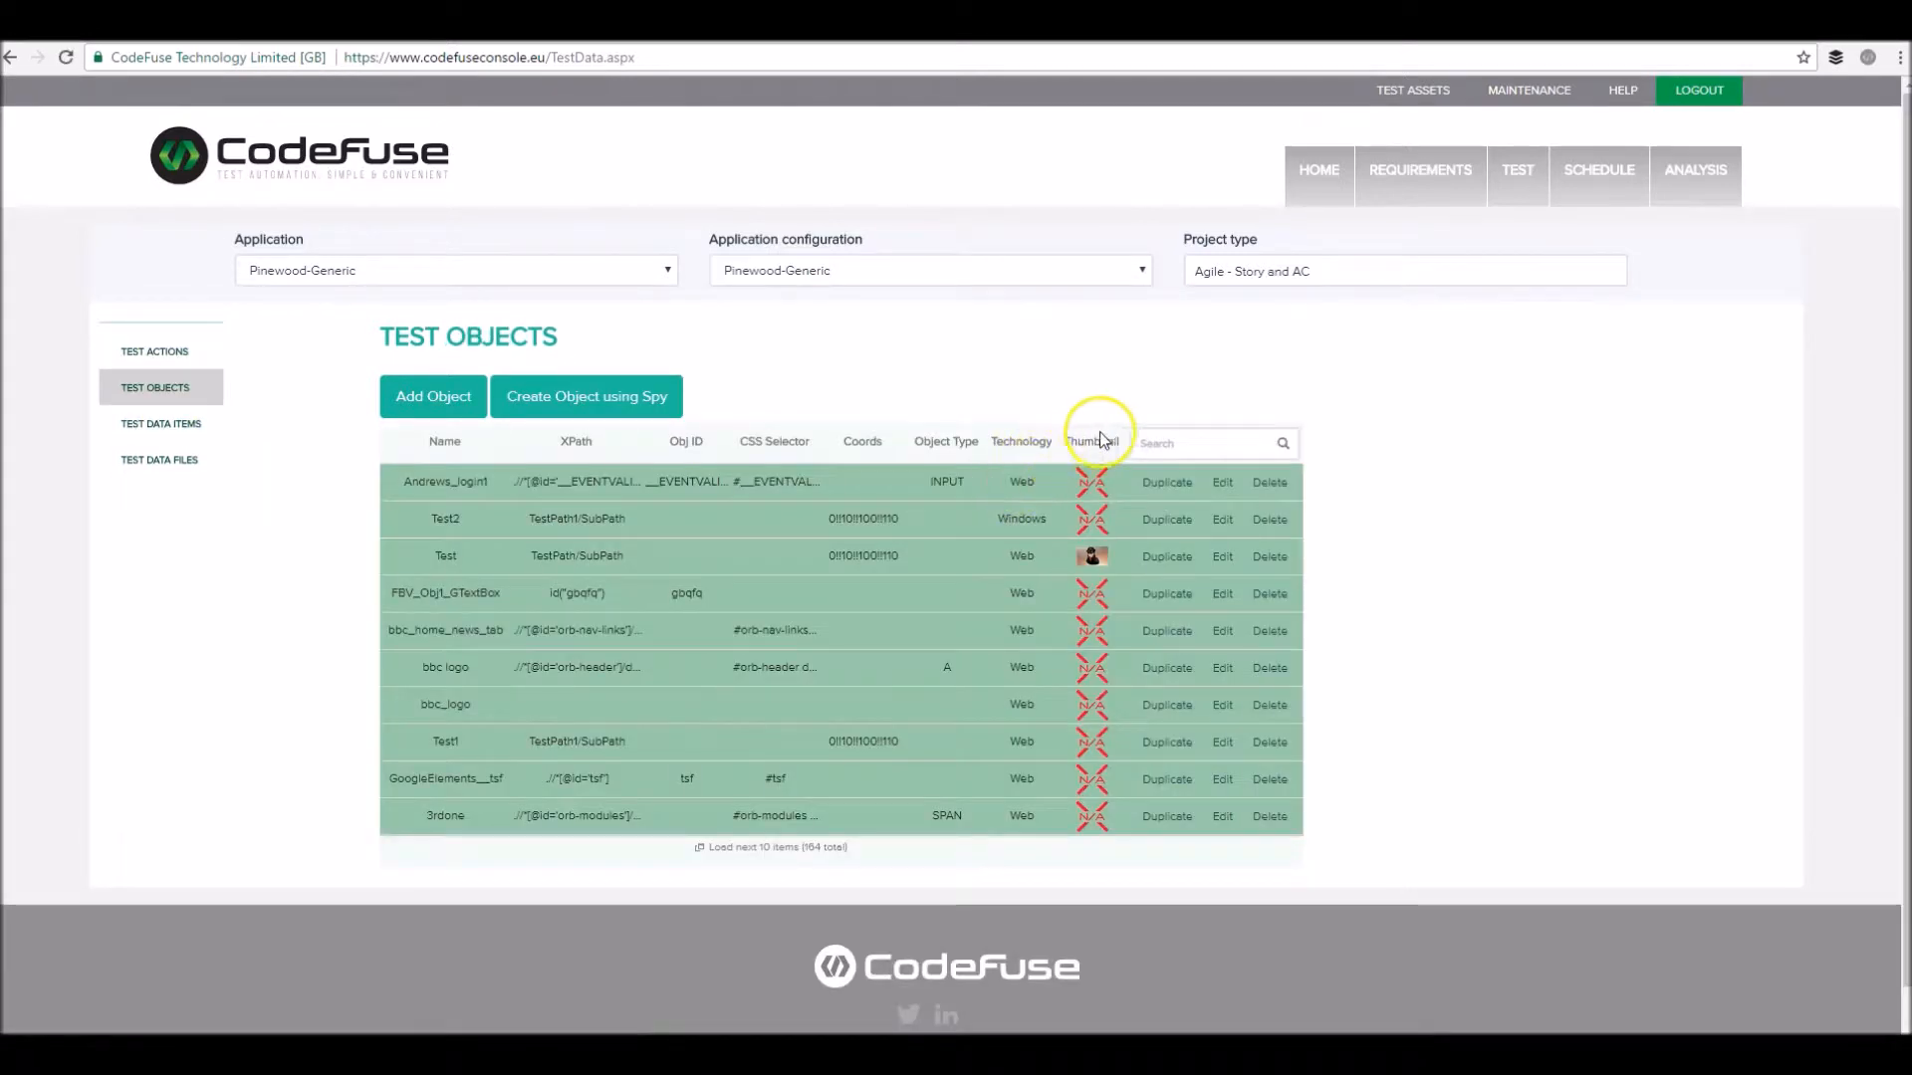
Search the test objects for bbc and select the bbc_home_news_tab object to inspect its CSS selector
left_click(1167, 445)
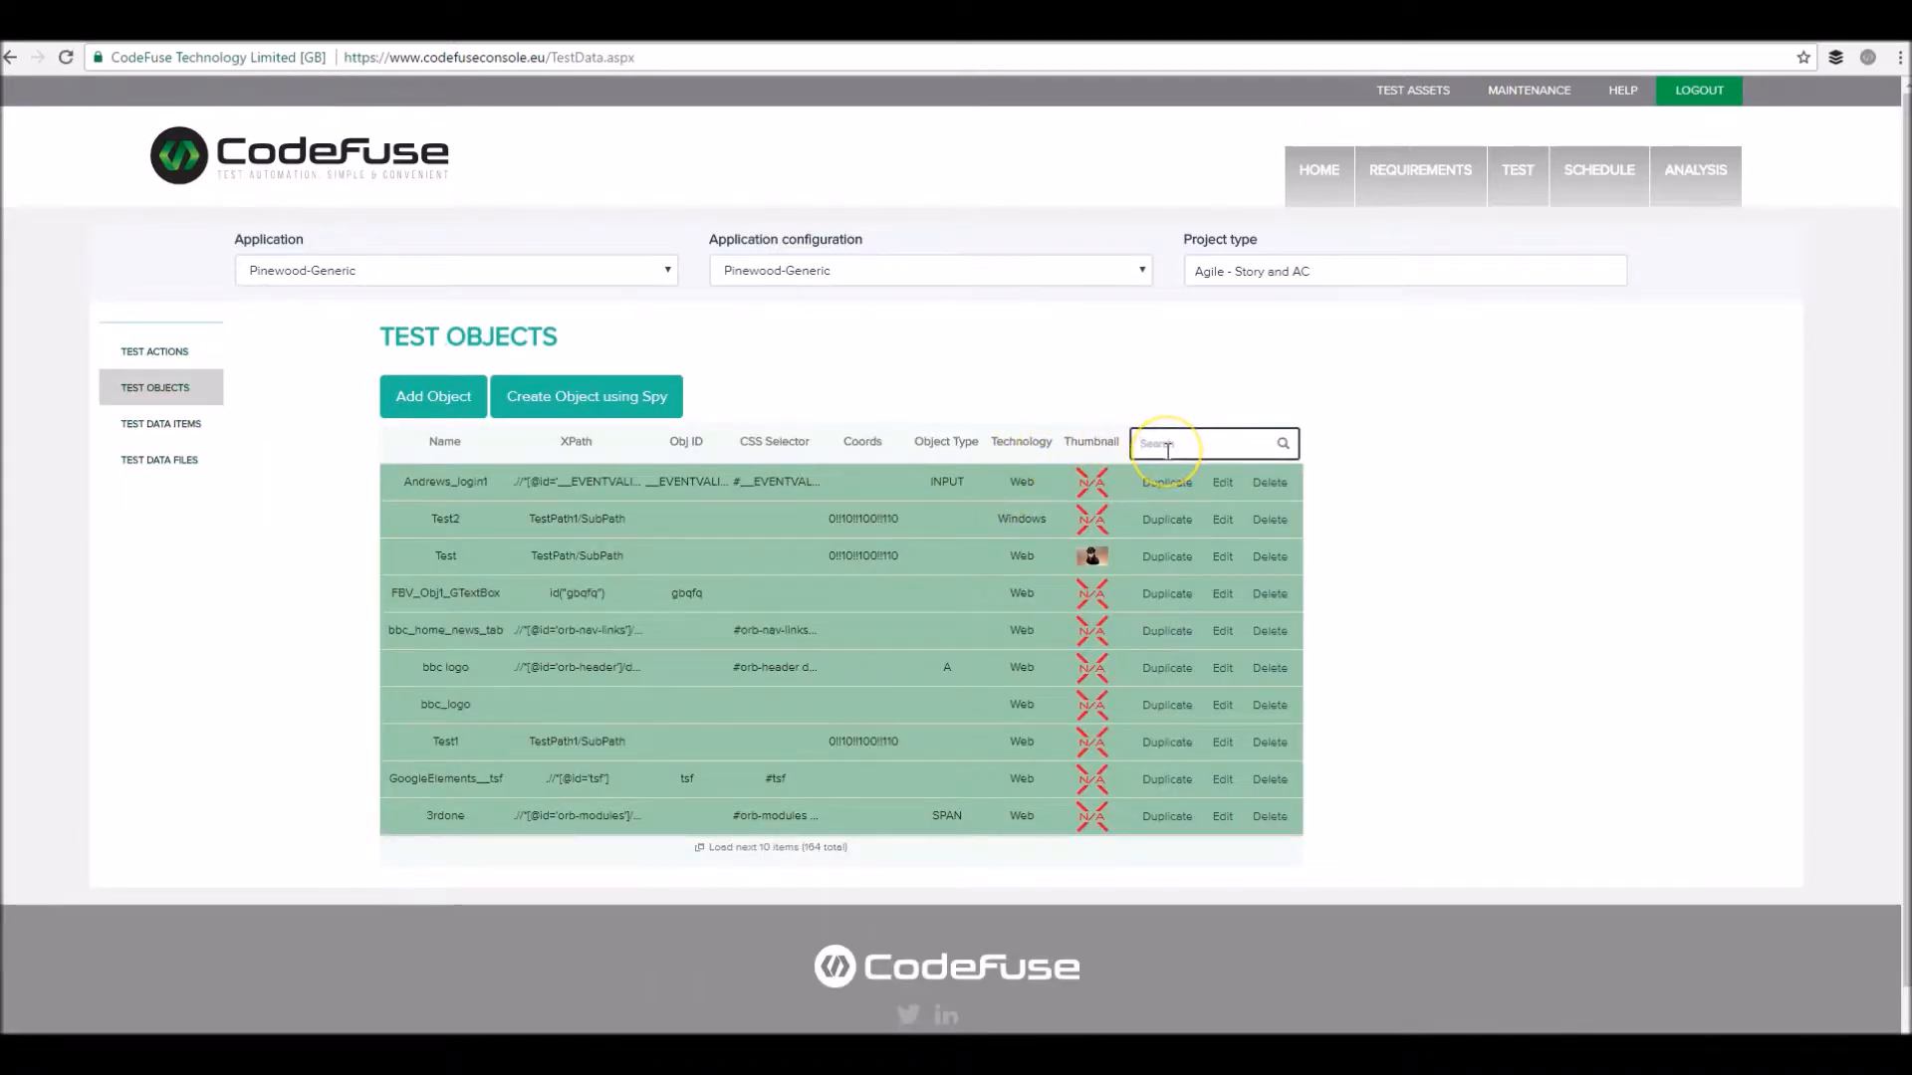
type("bbc")
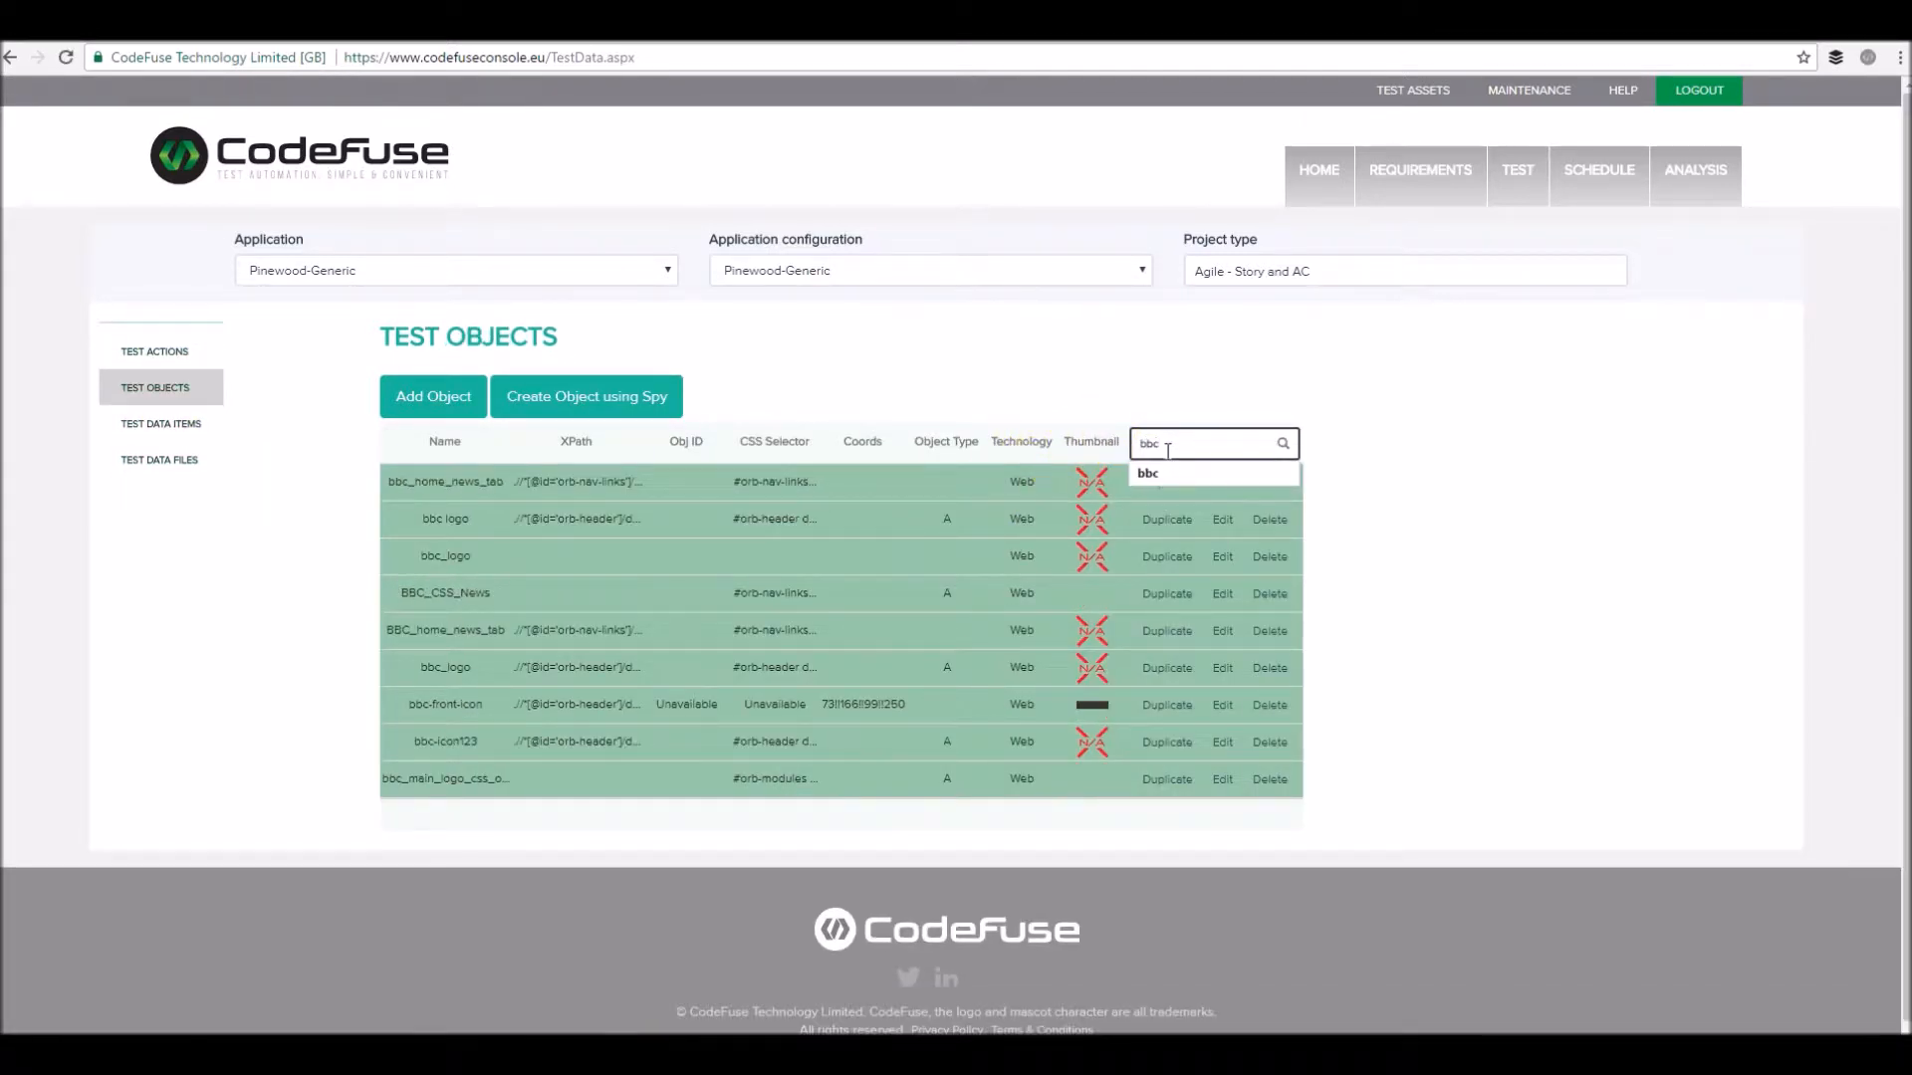
type("be")
key("BackSpace")
left_click(478, 480)
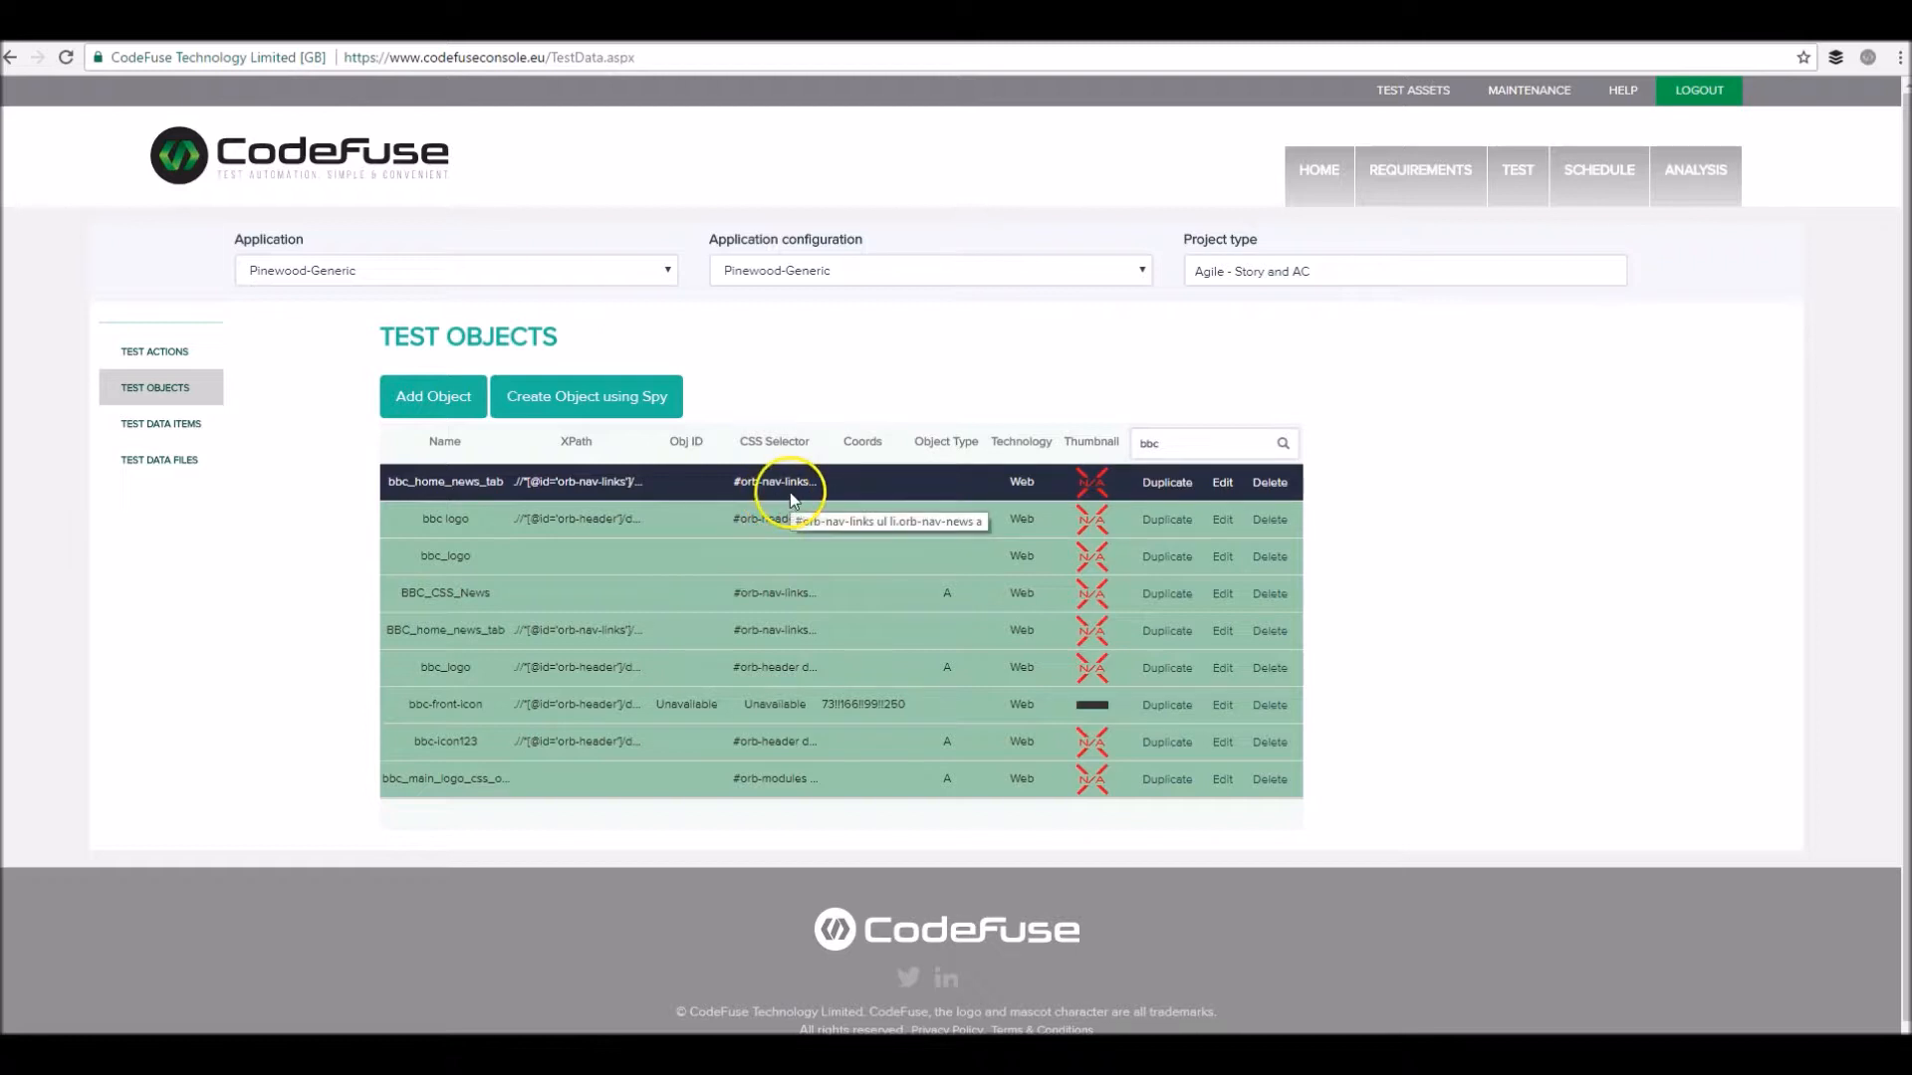
Open the test data items list and search it for bbc
left_click(160, 423)
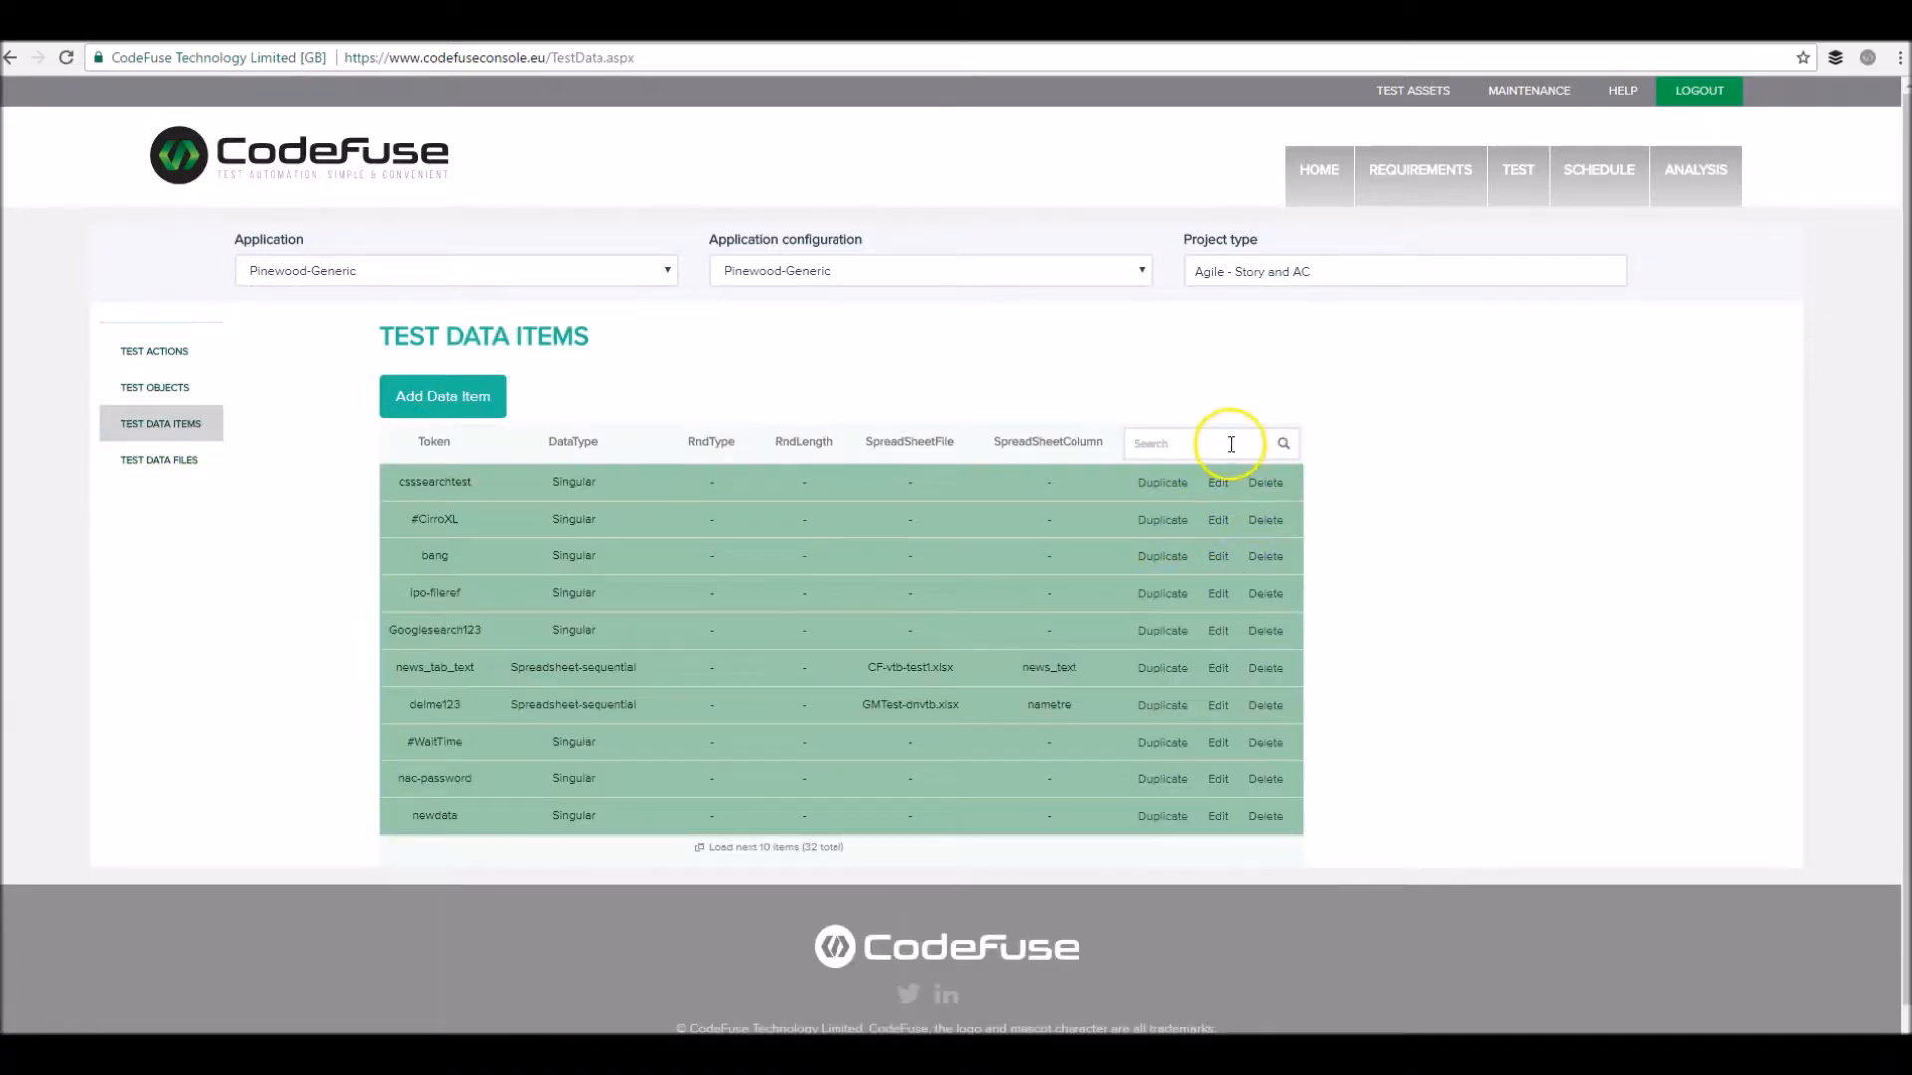
left_click(1228, 442)
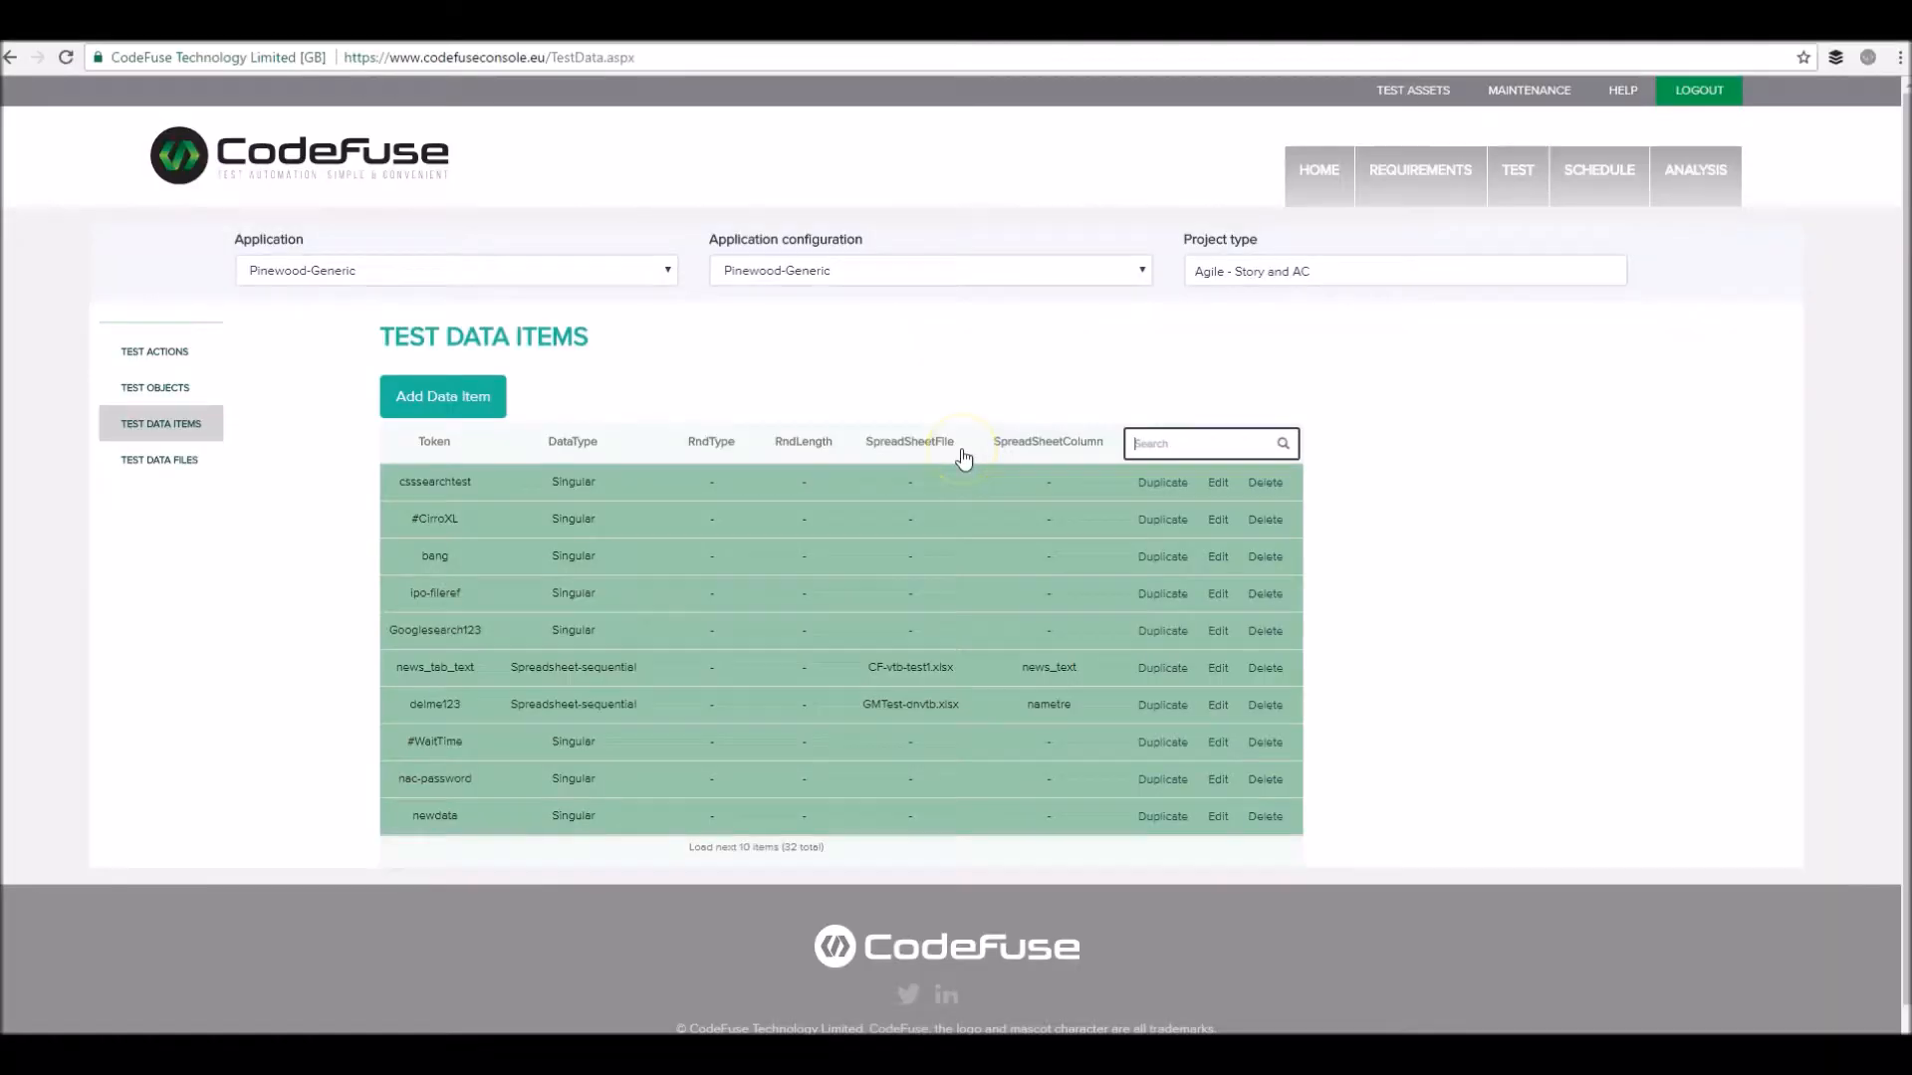
type("bbc")
left_click(1441, 428)
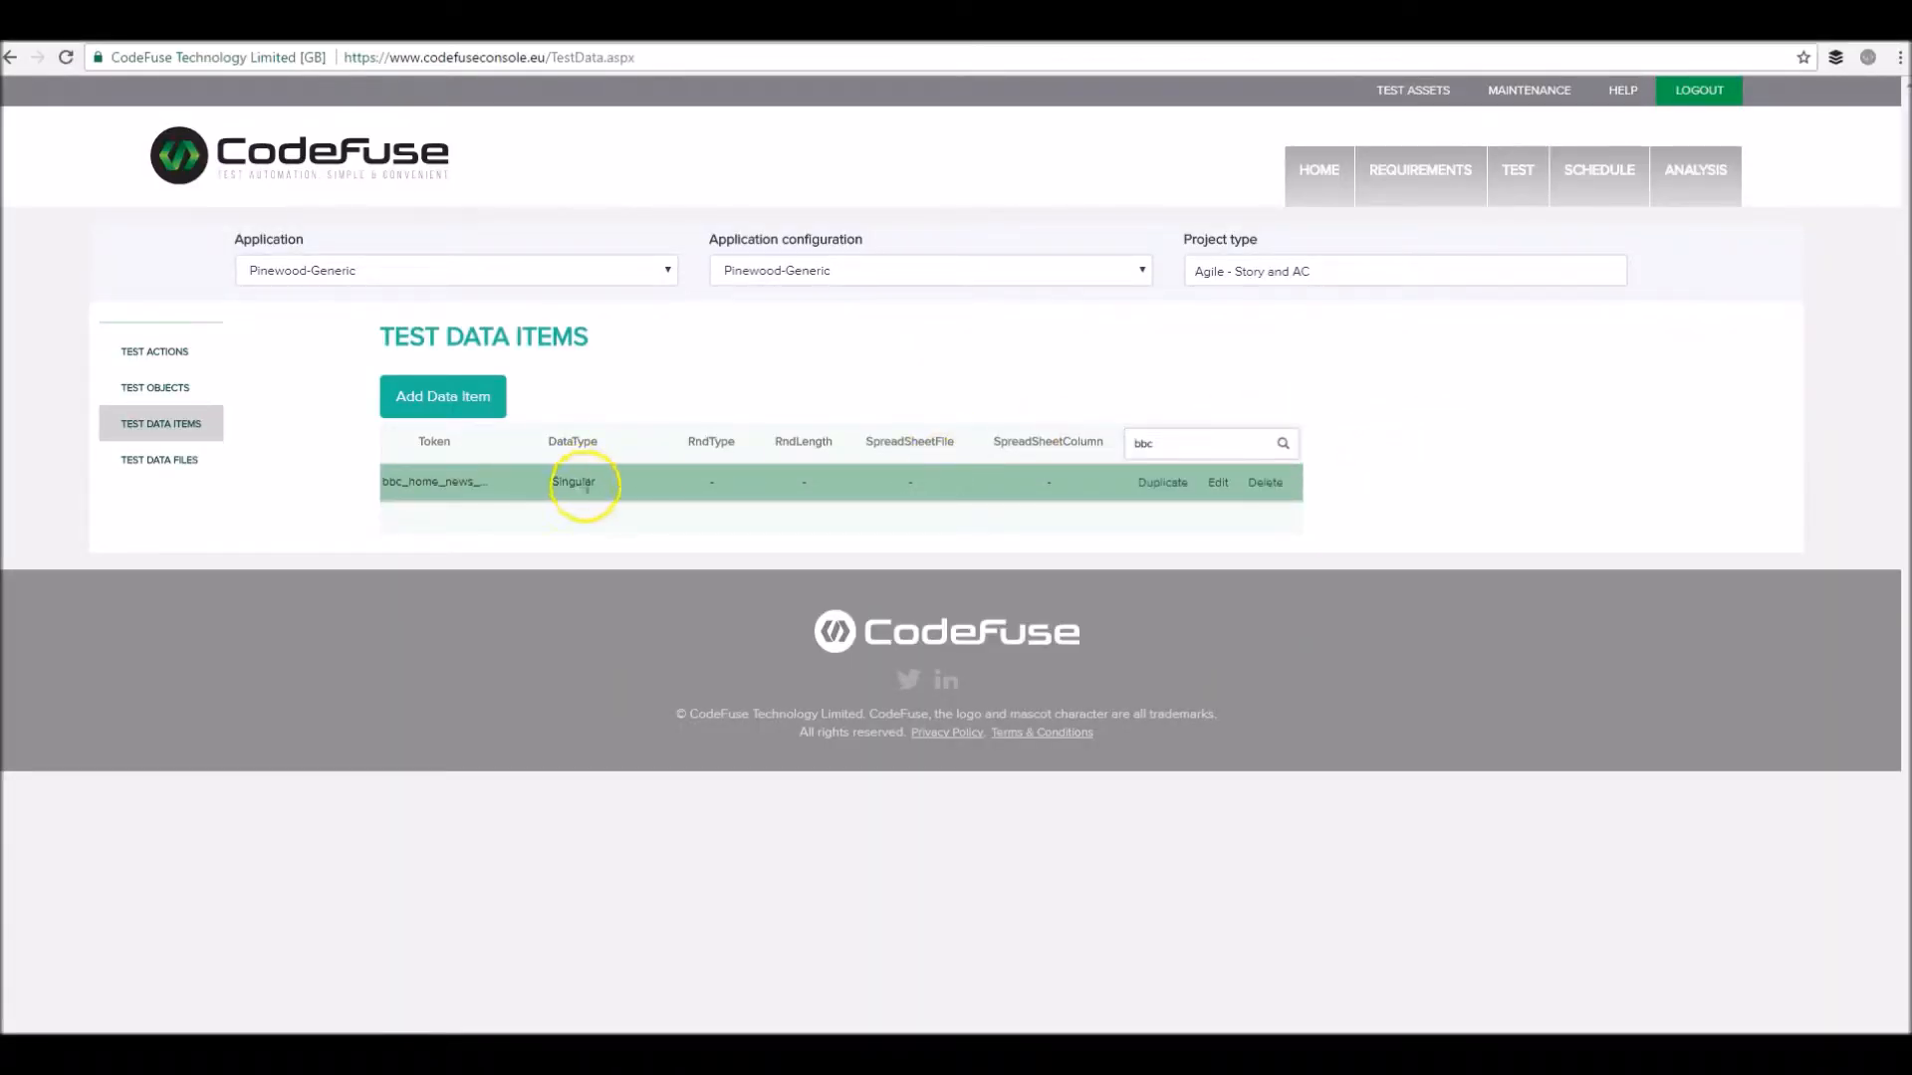
Change the bbc_home_news data item to Spreadsheet-sequential, using file CF-vtb-test1.xlsx and column switch, and save it
left_click(417, 482)
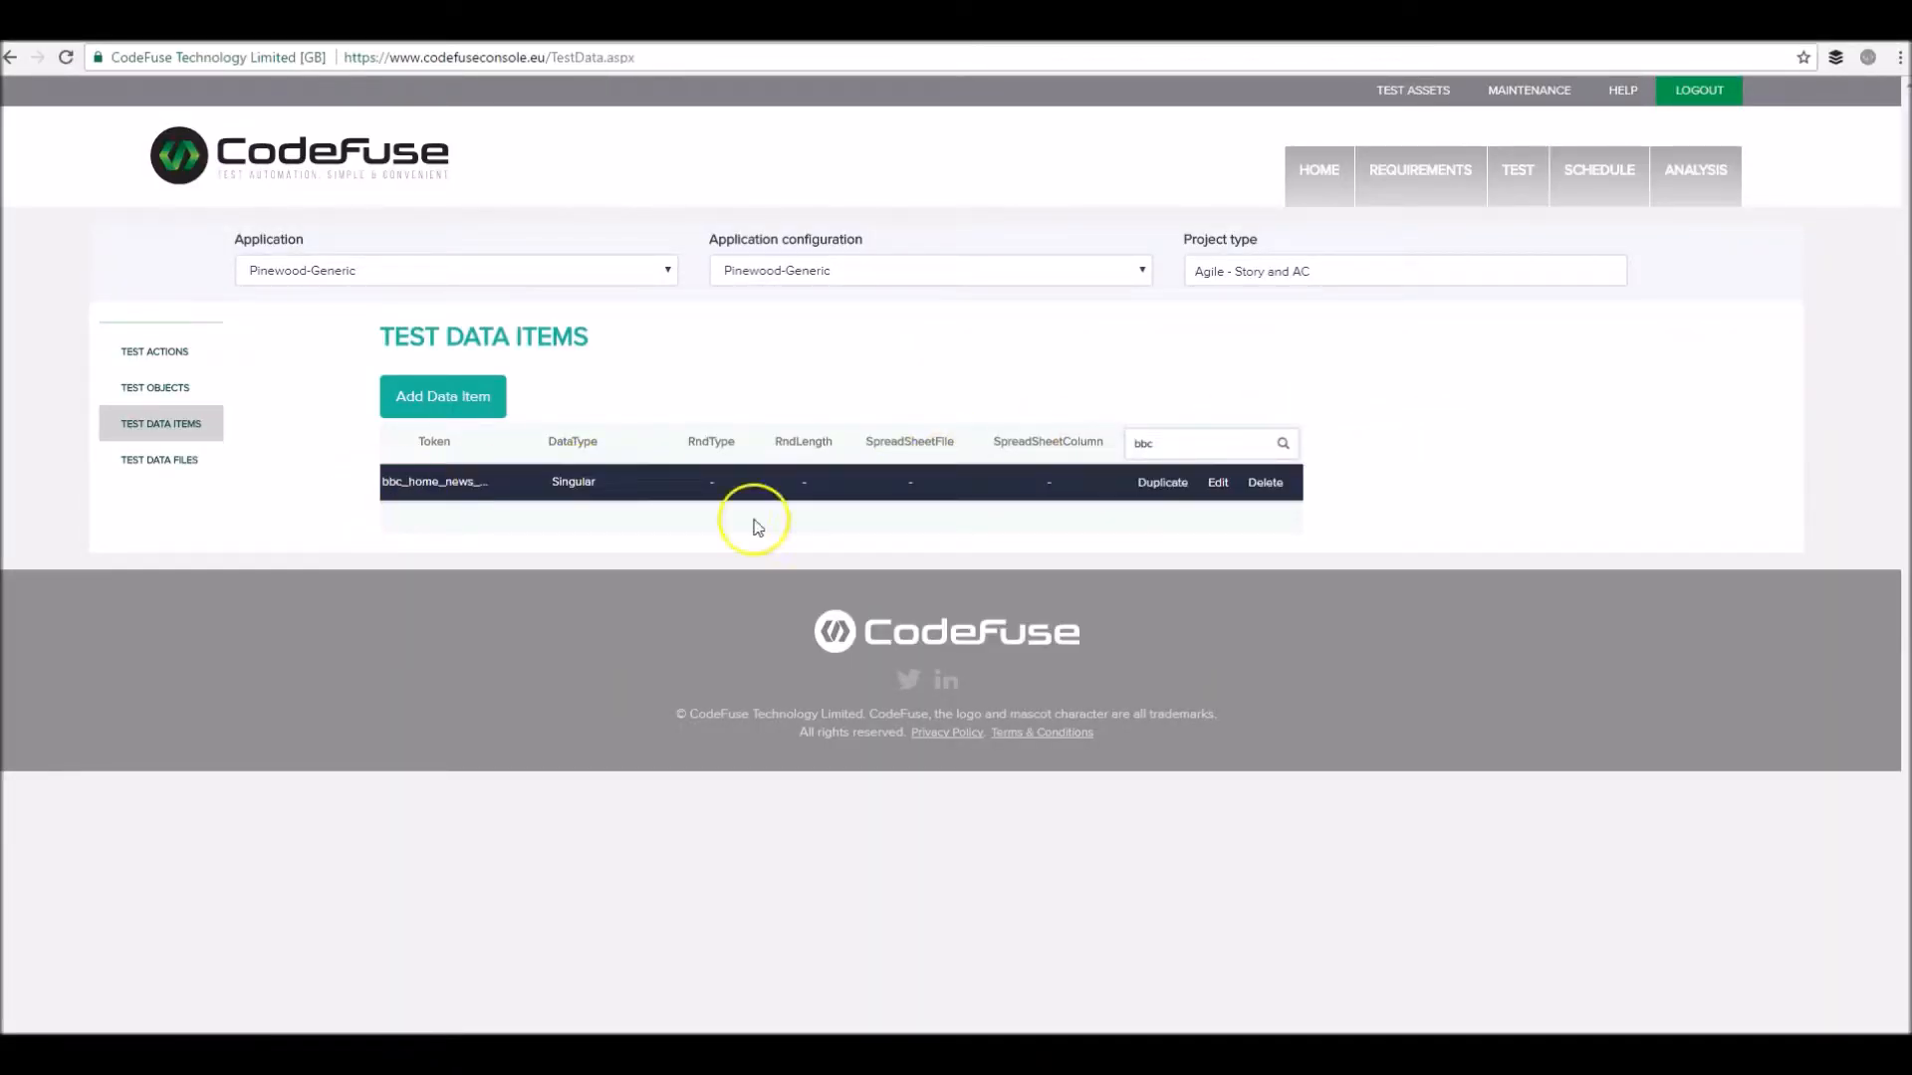
left_click(1219, 483)
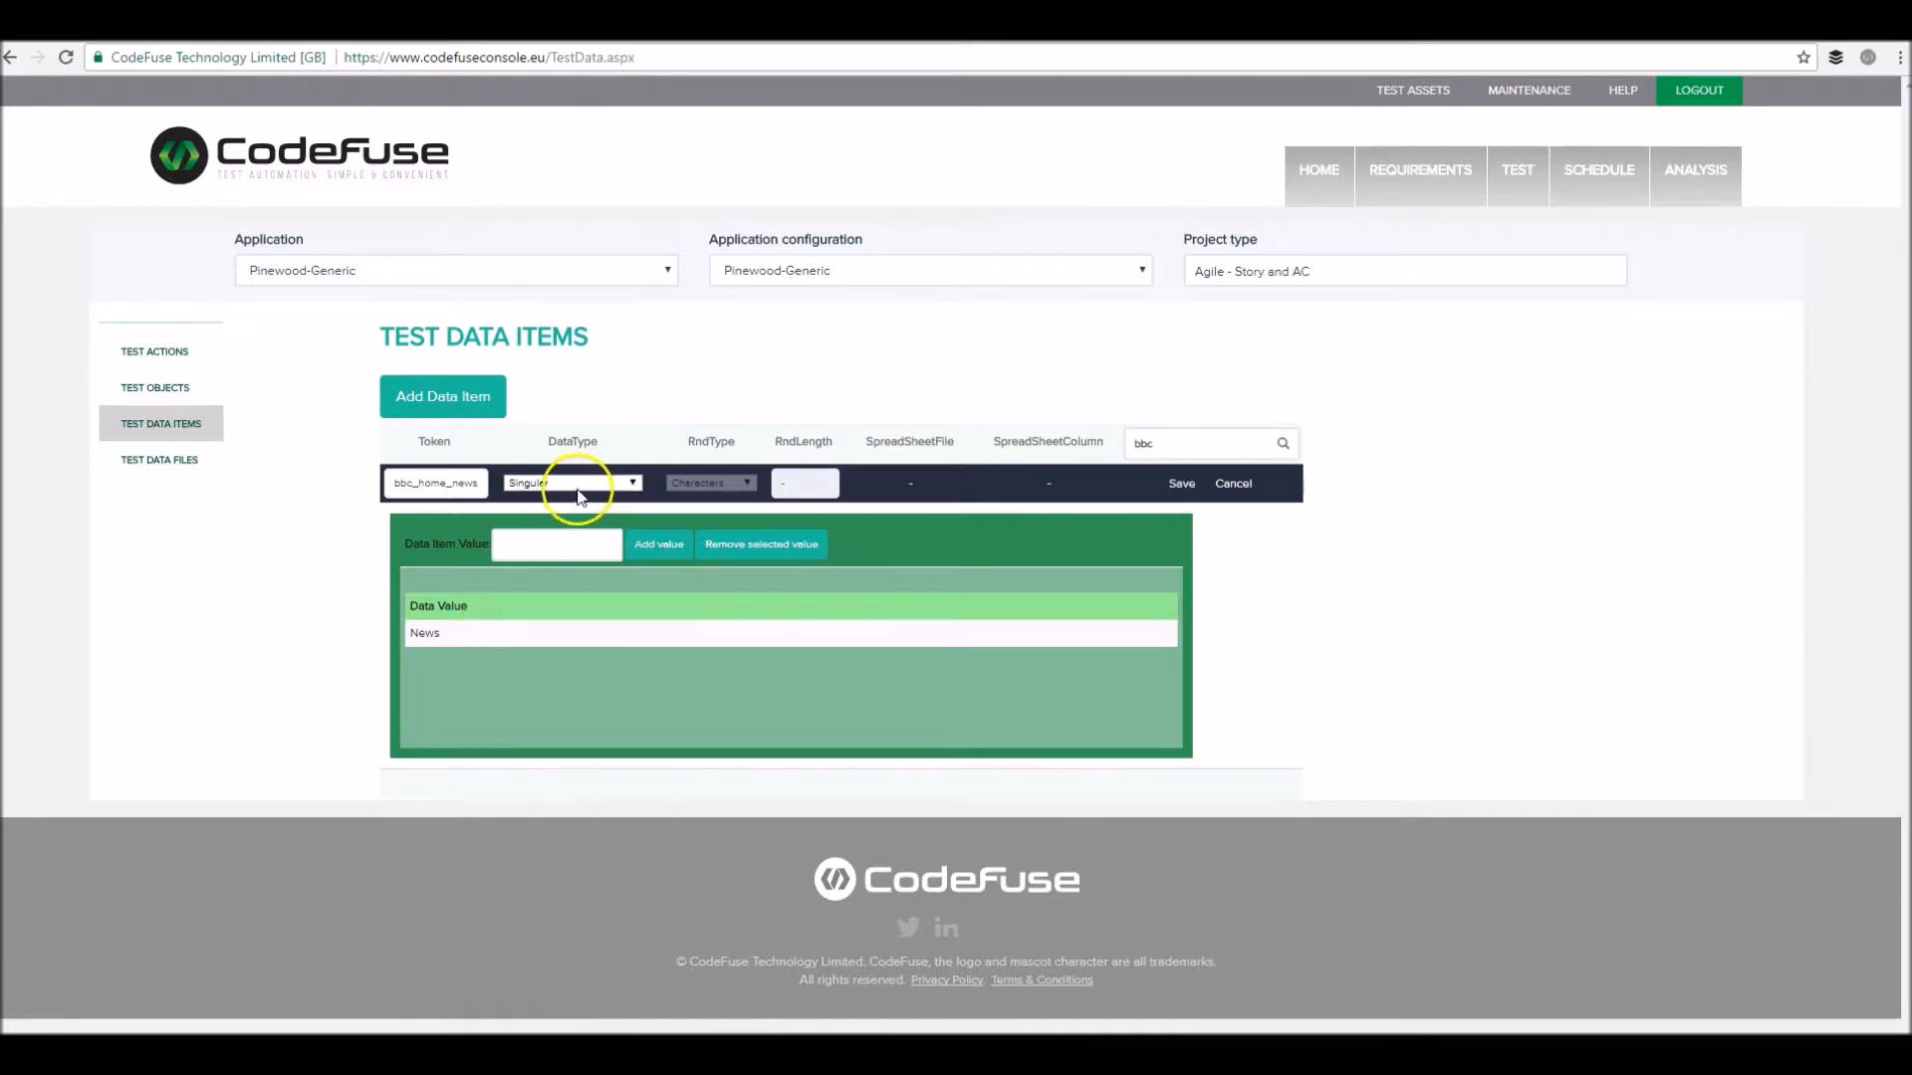
left_click(450, 635)
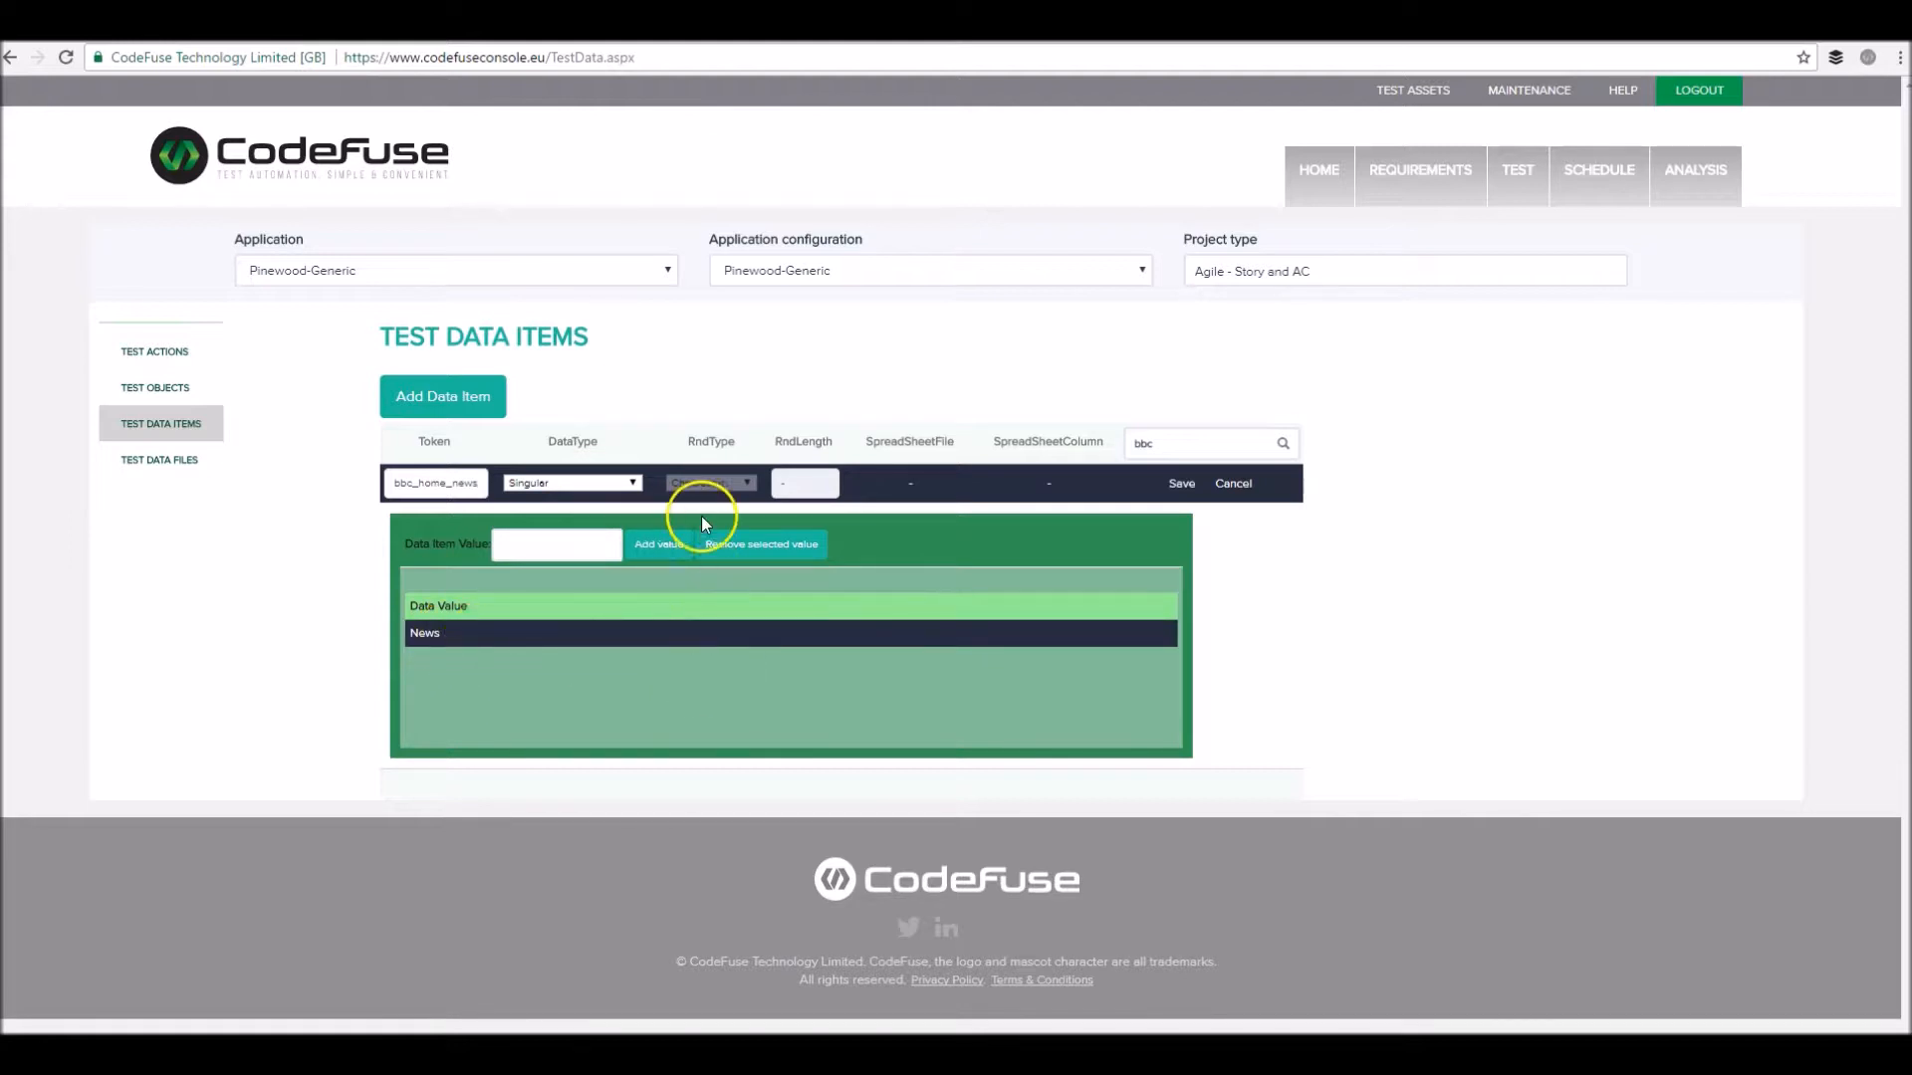
left_click(520, 484)
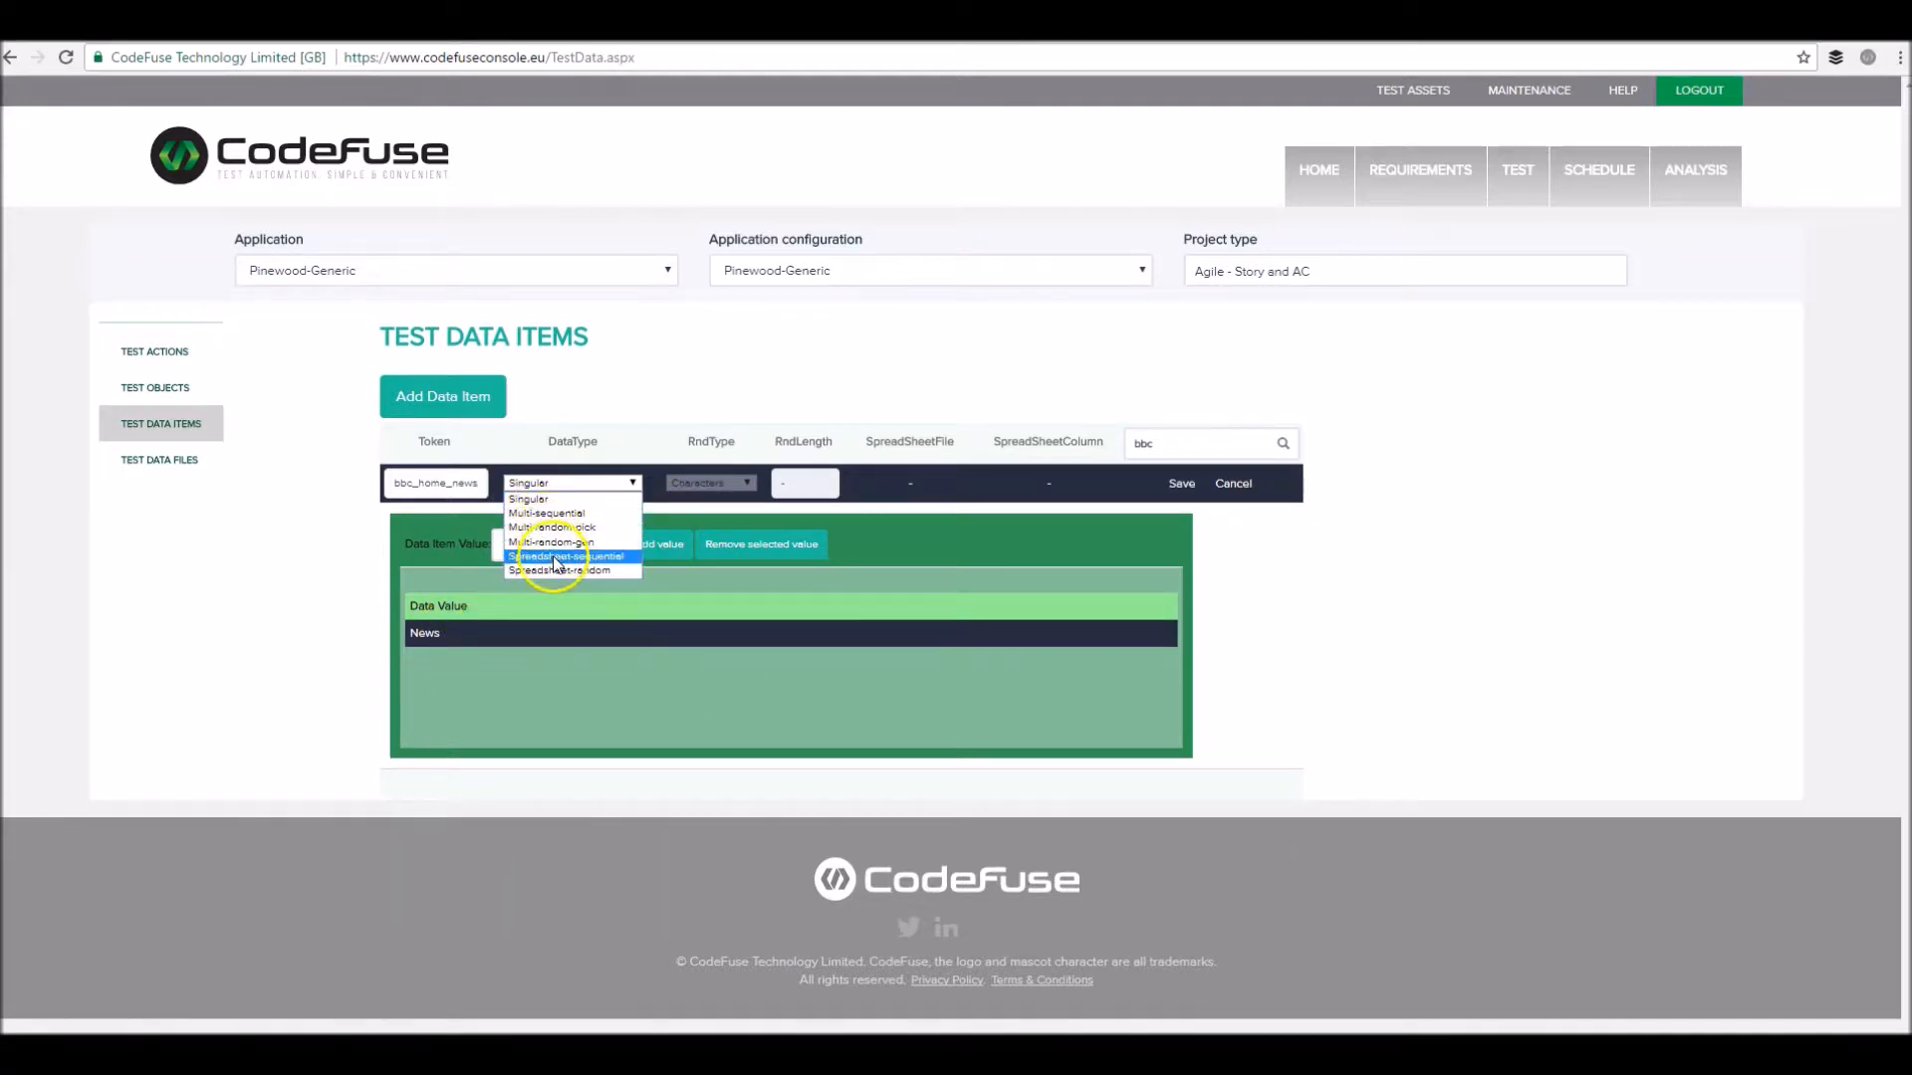
left_click(555, 558)
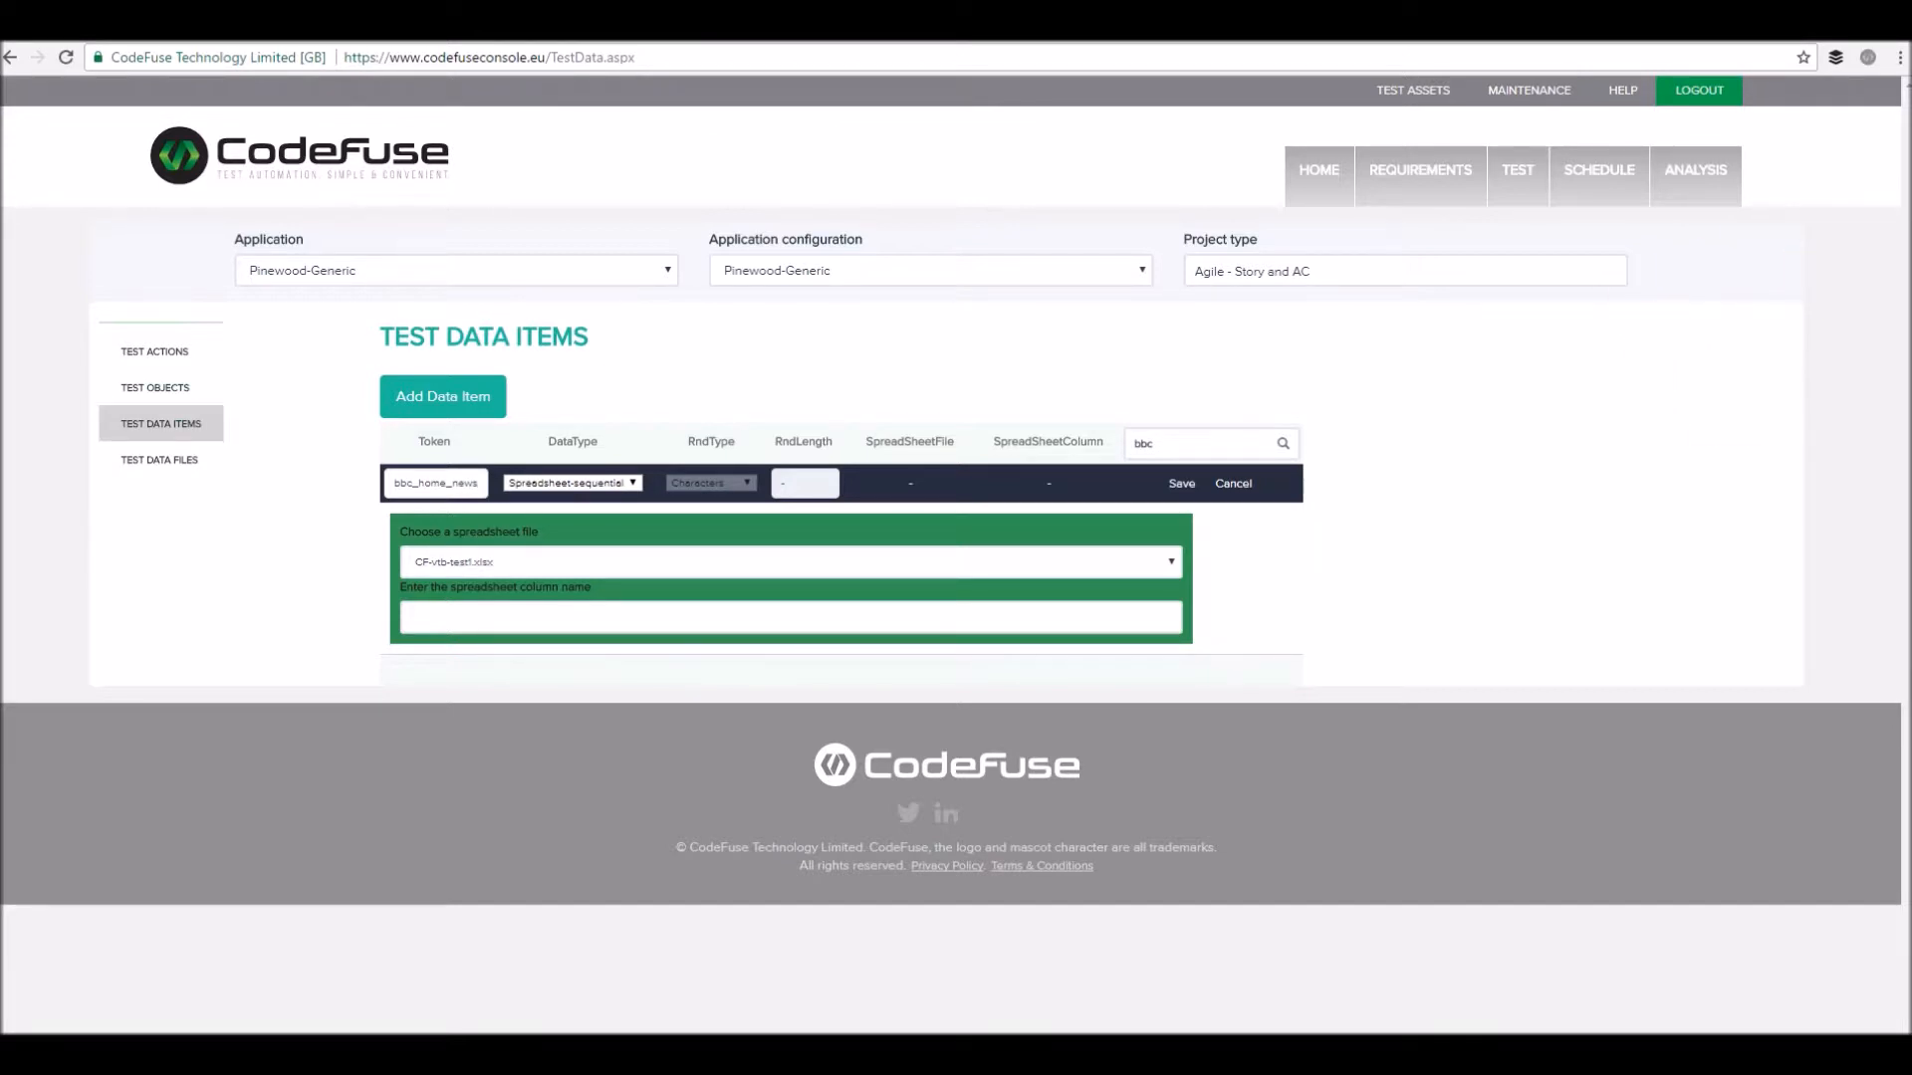
left_click(635, 611)
type("switch")
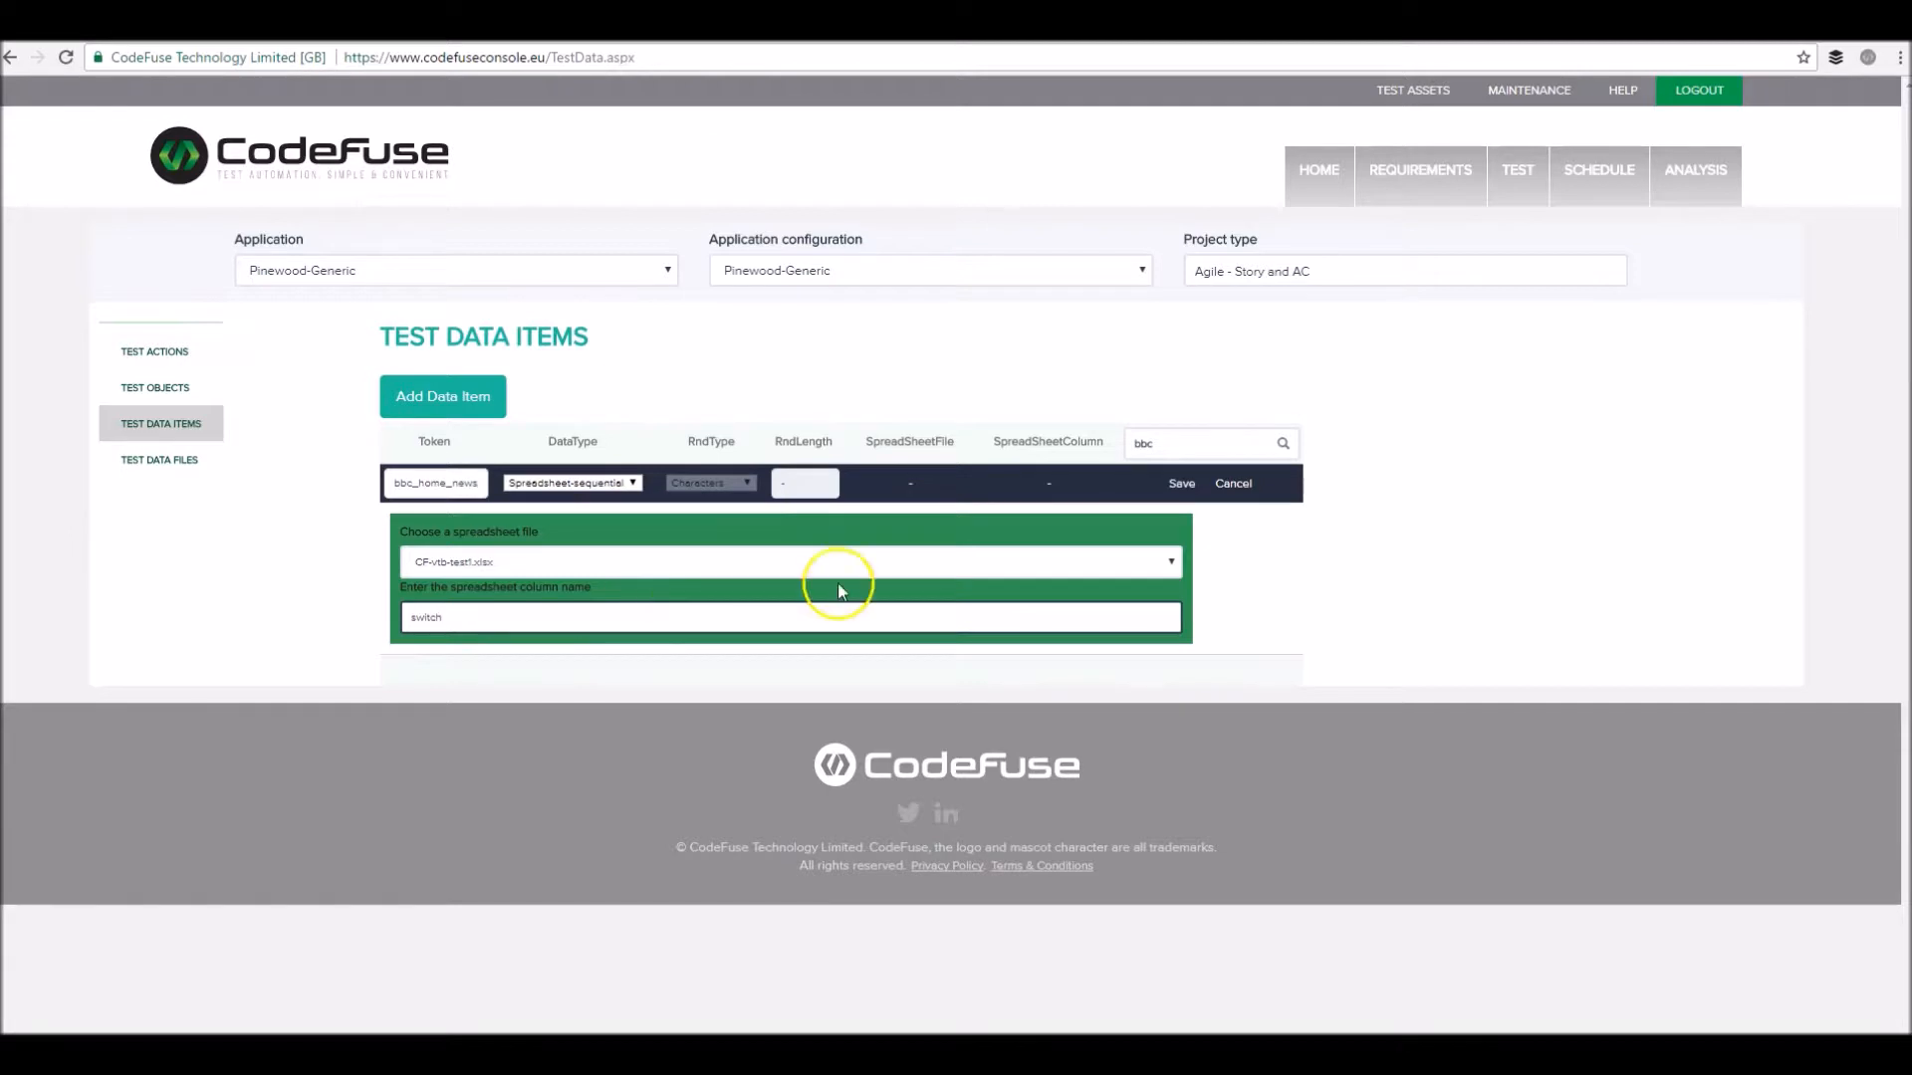
left_click(1357, 588)
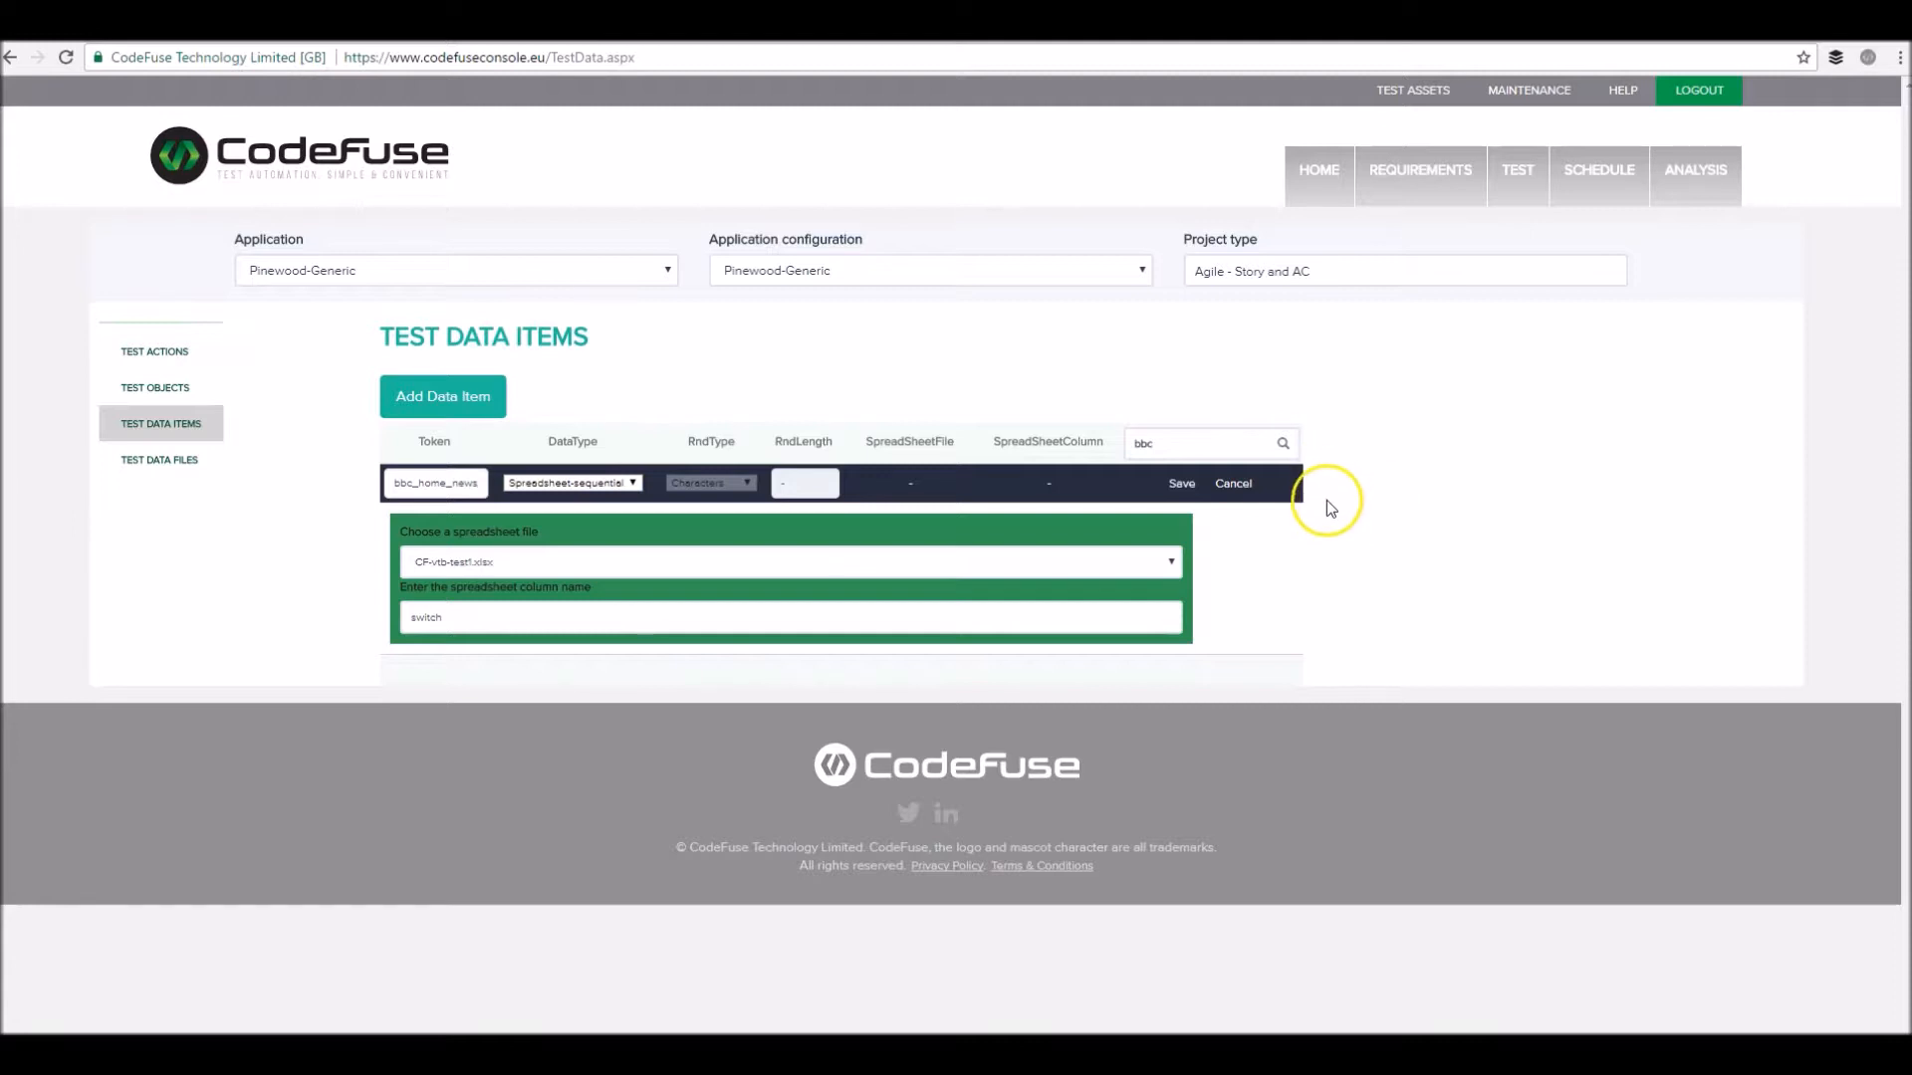
left_click(1180, 487)
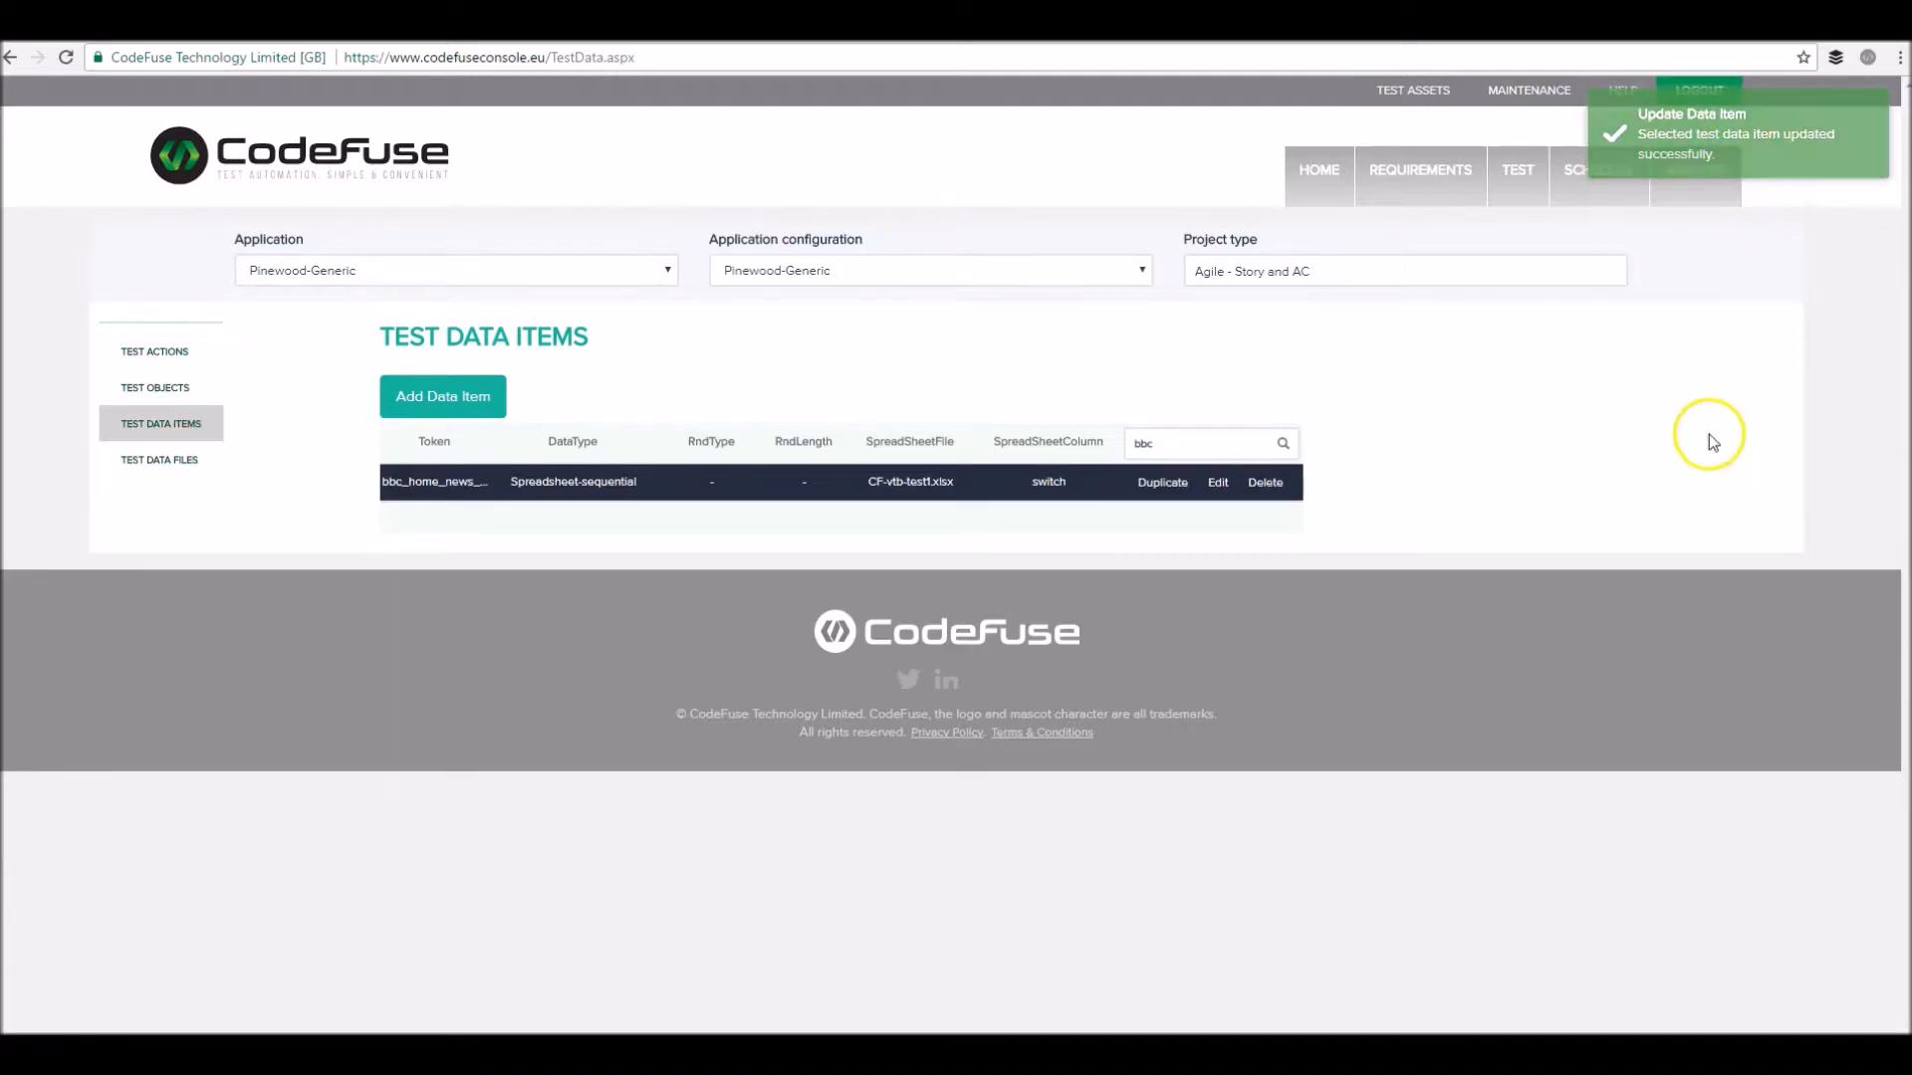
In the Scheduler, enable multiple data scenarios, add bbc_test_456 and set its data path number to 4
left_click(1593, 176)
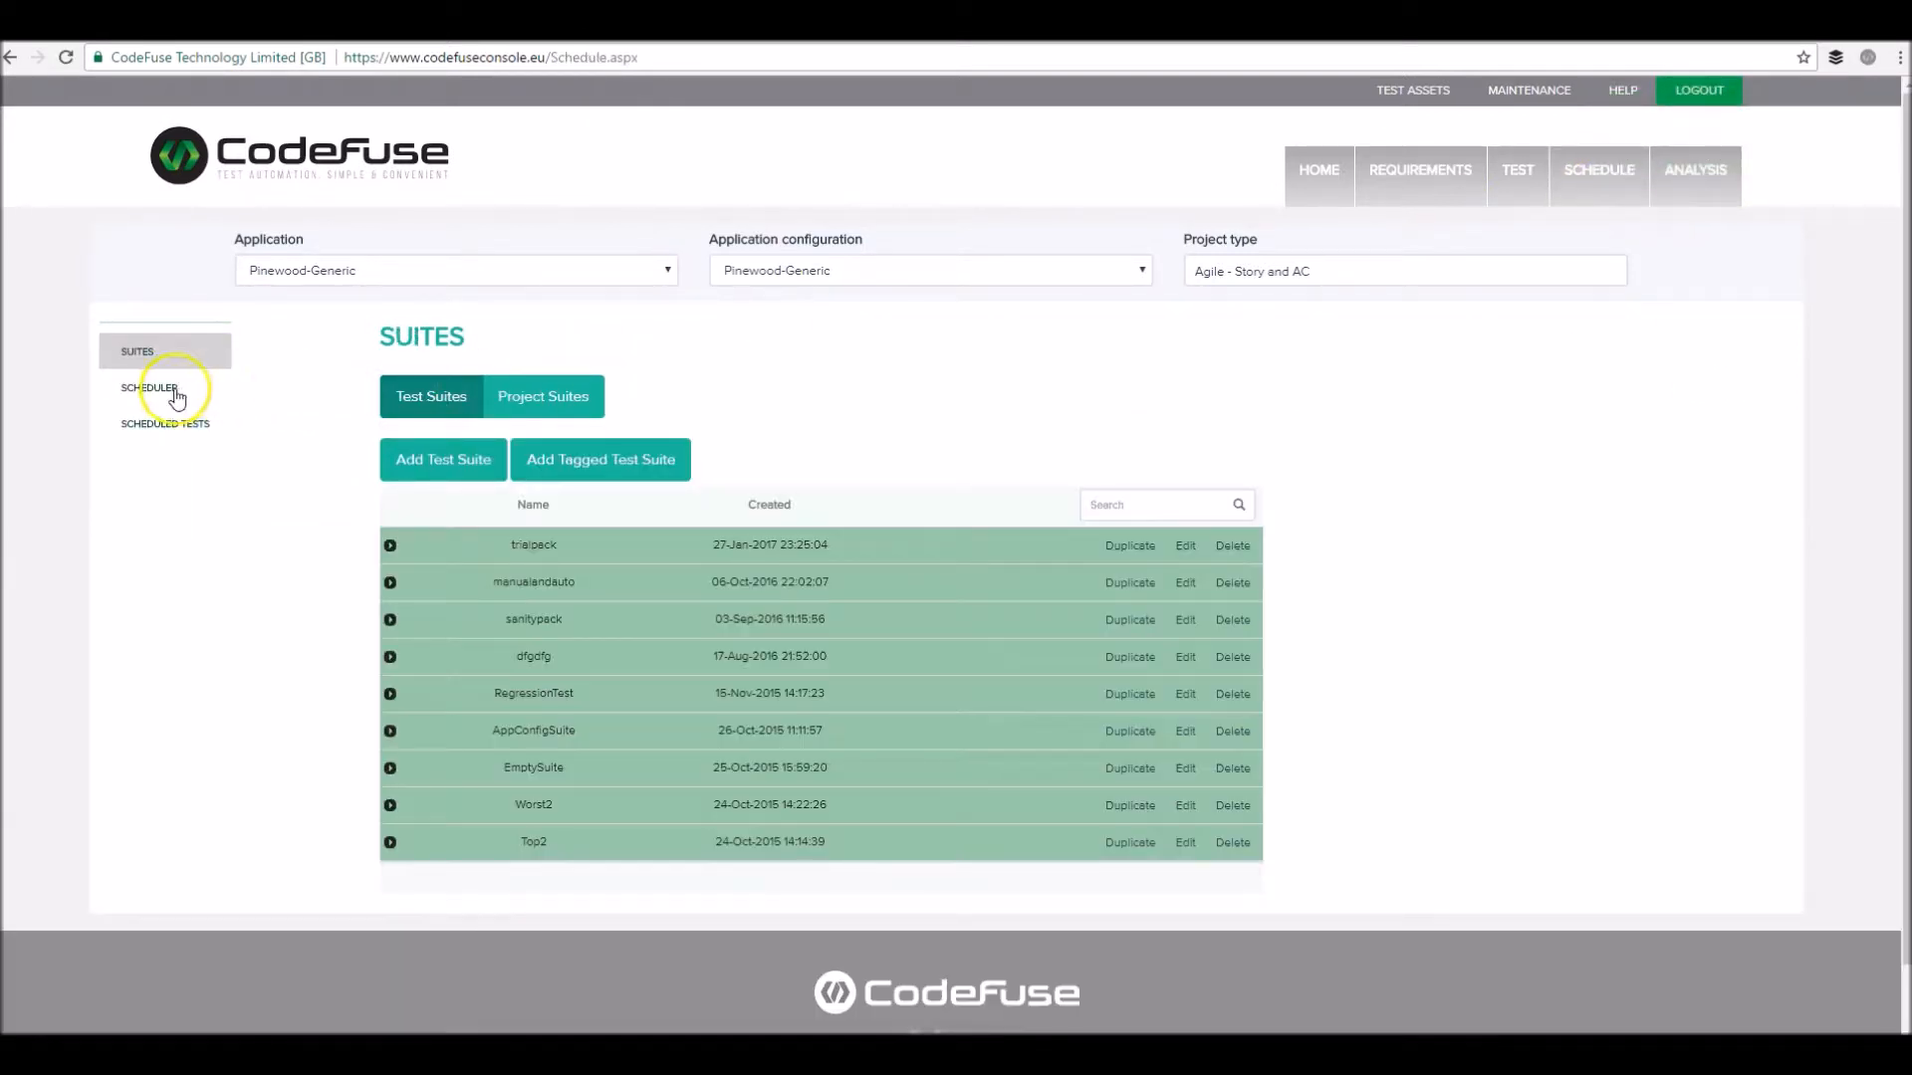
left_click(139, 387)
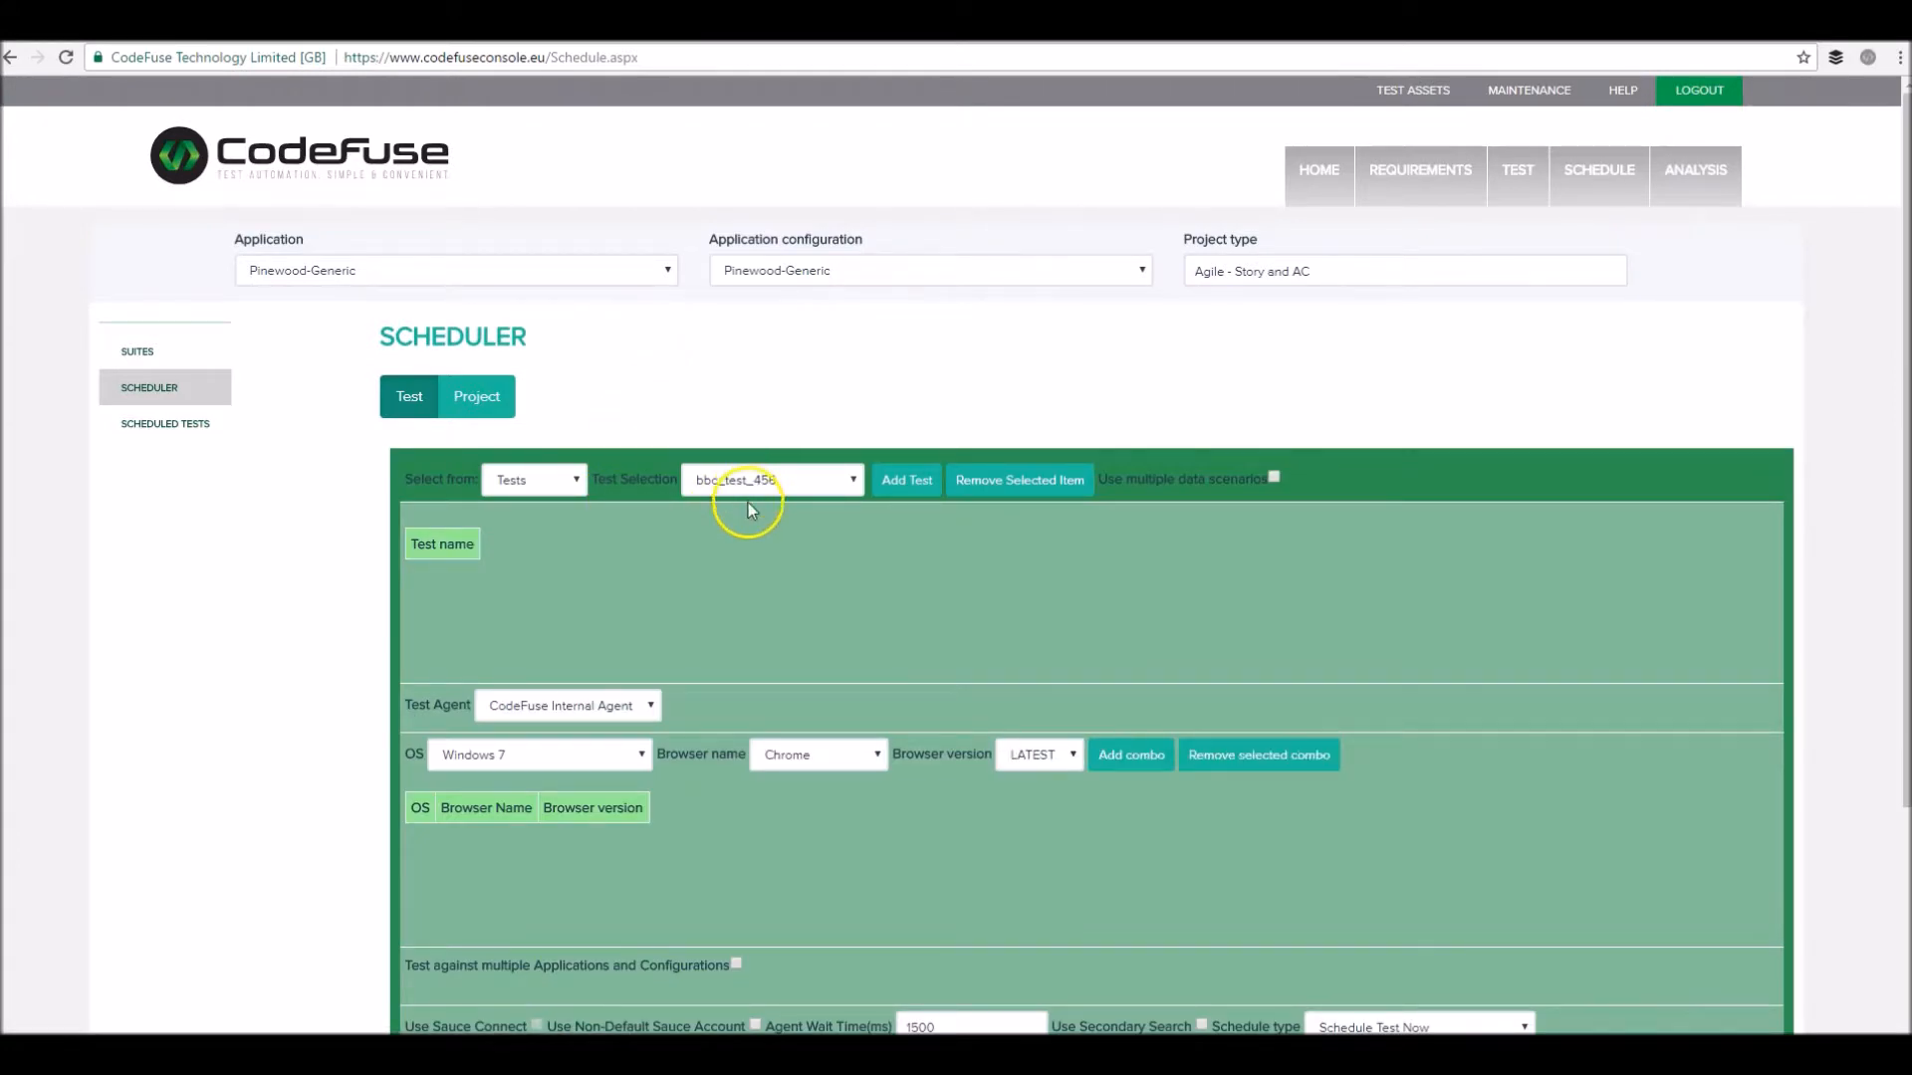
left_click(1273, 477)
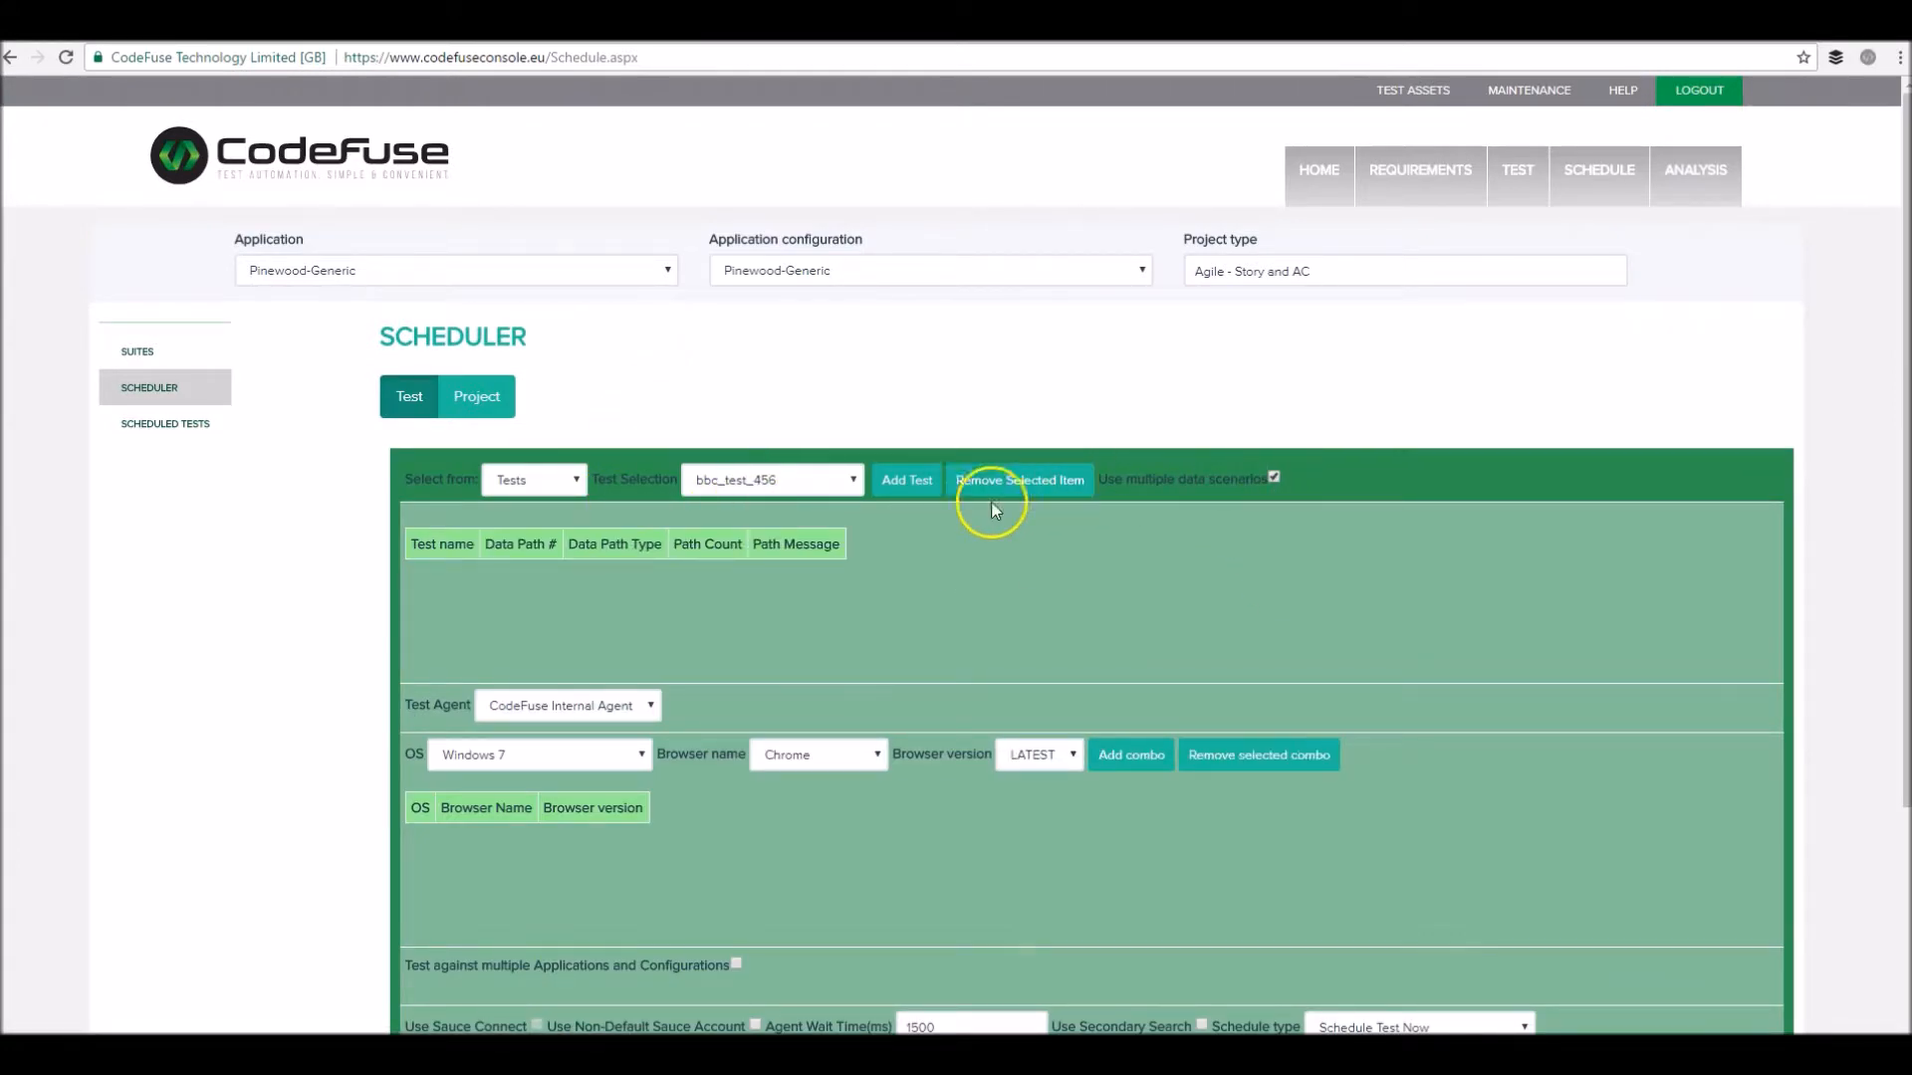
left_click(910, 483)
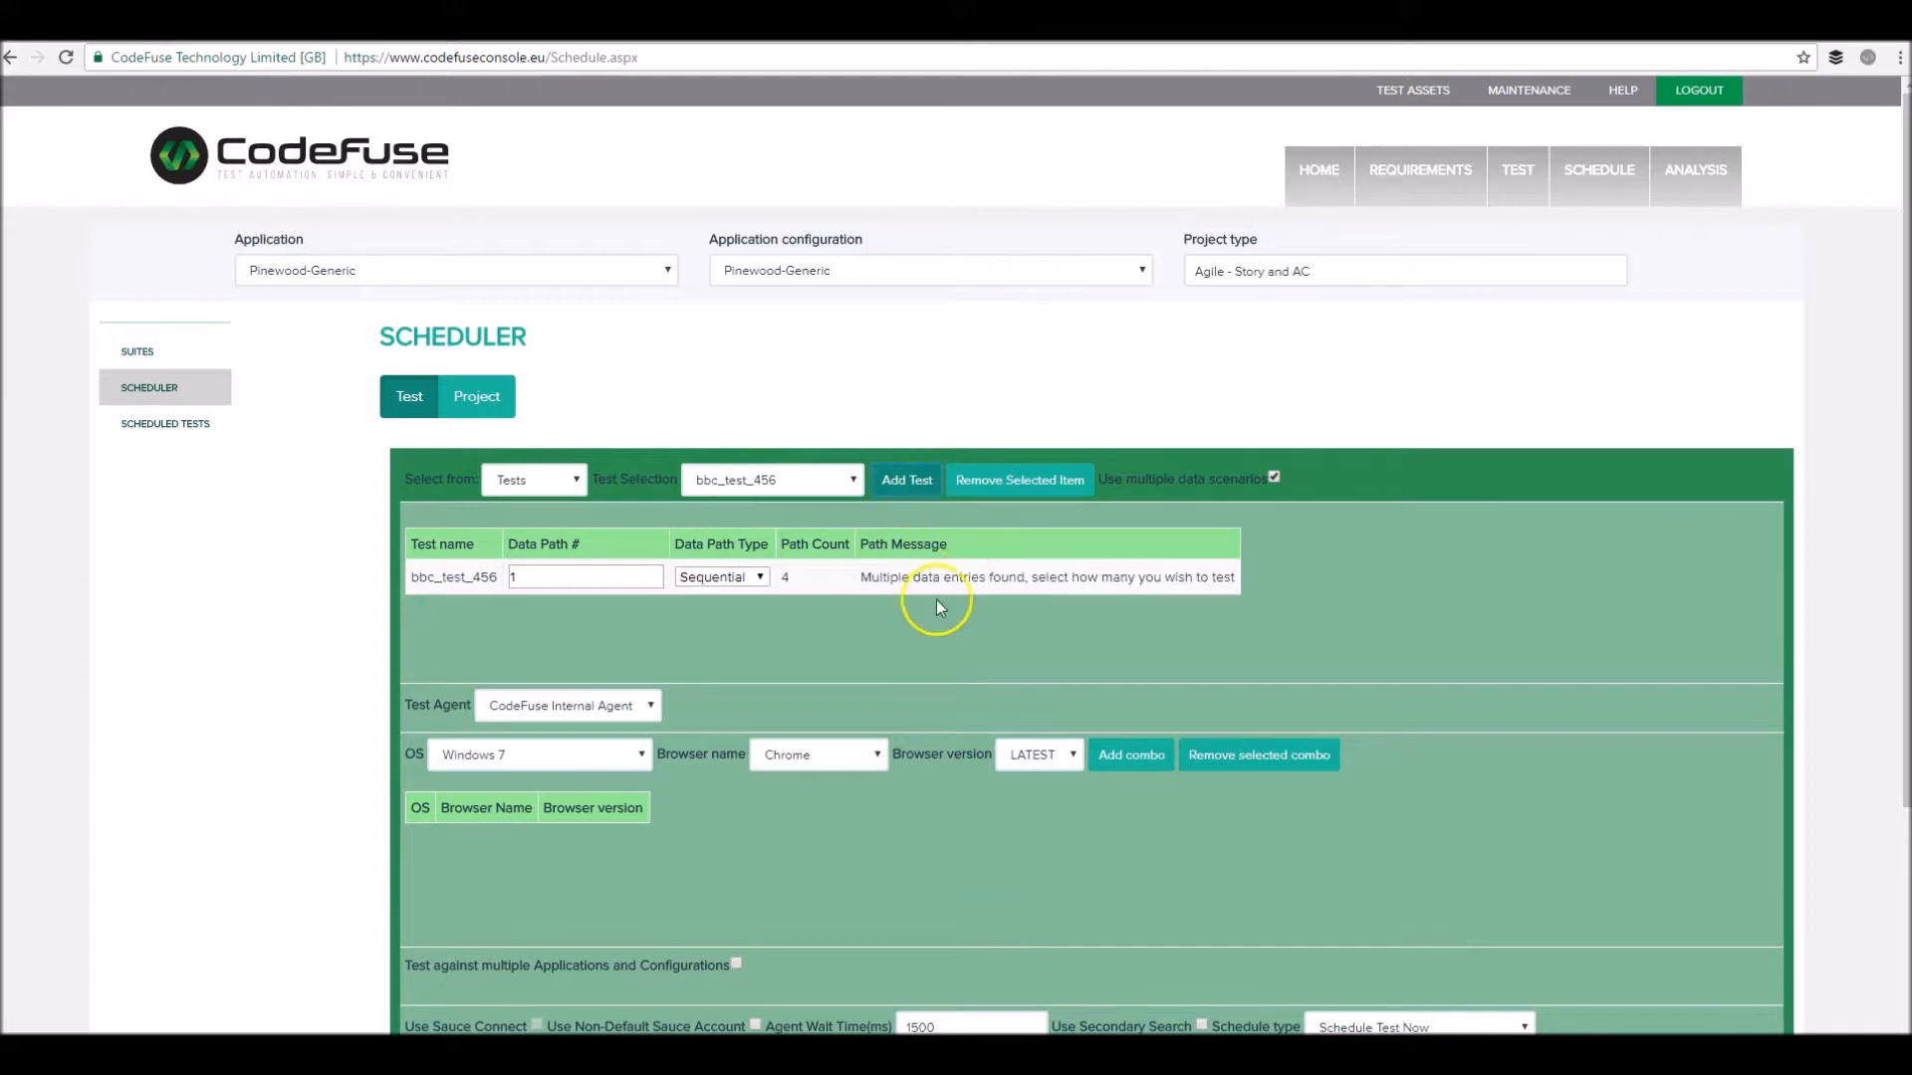
left_click(544, 580)
key("BackSpace")
type("4")
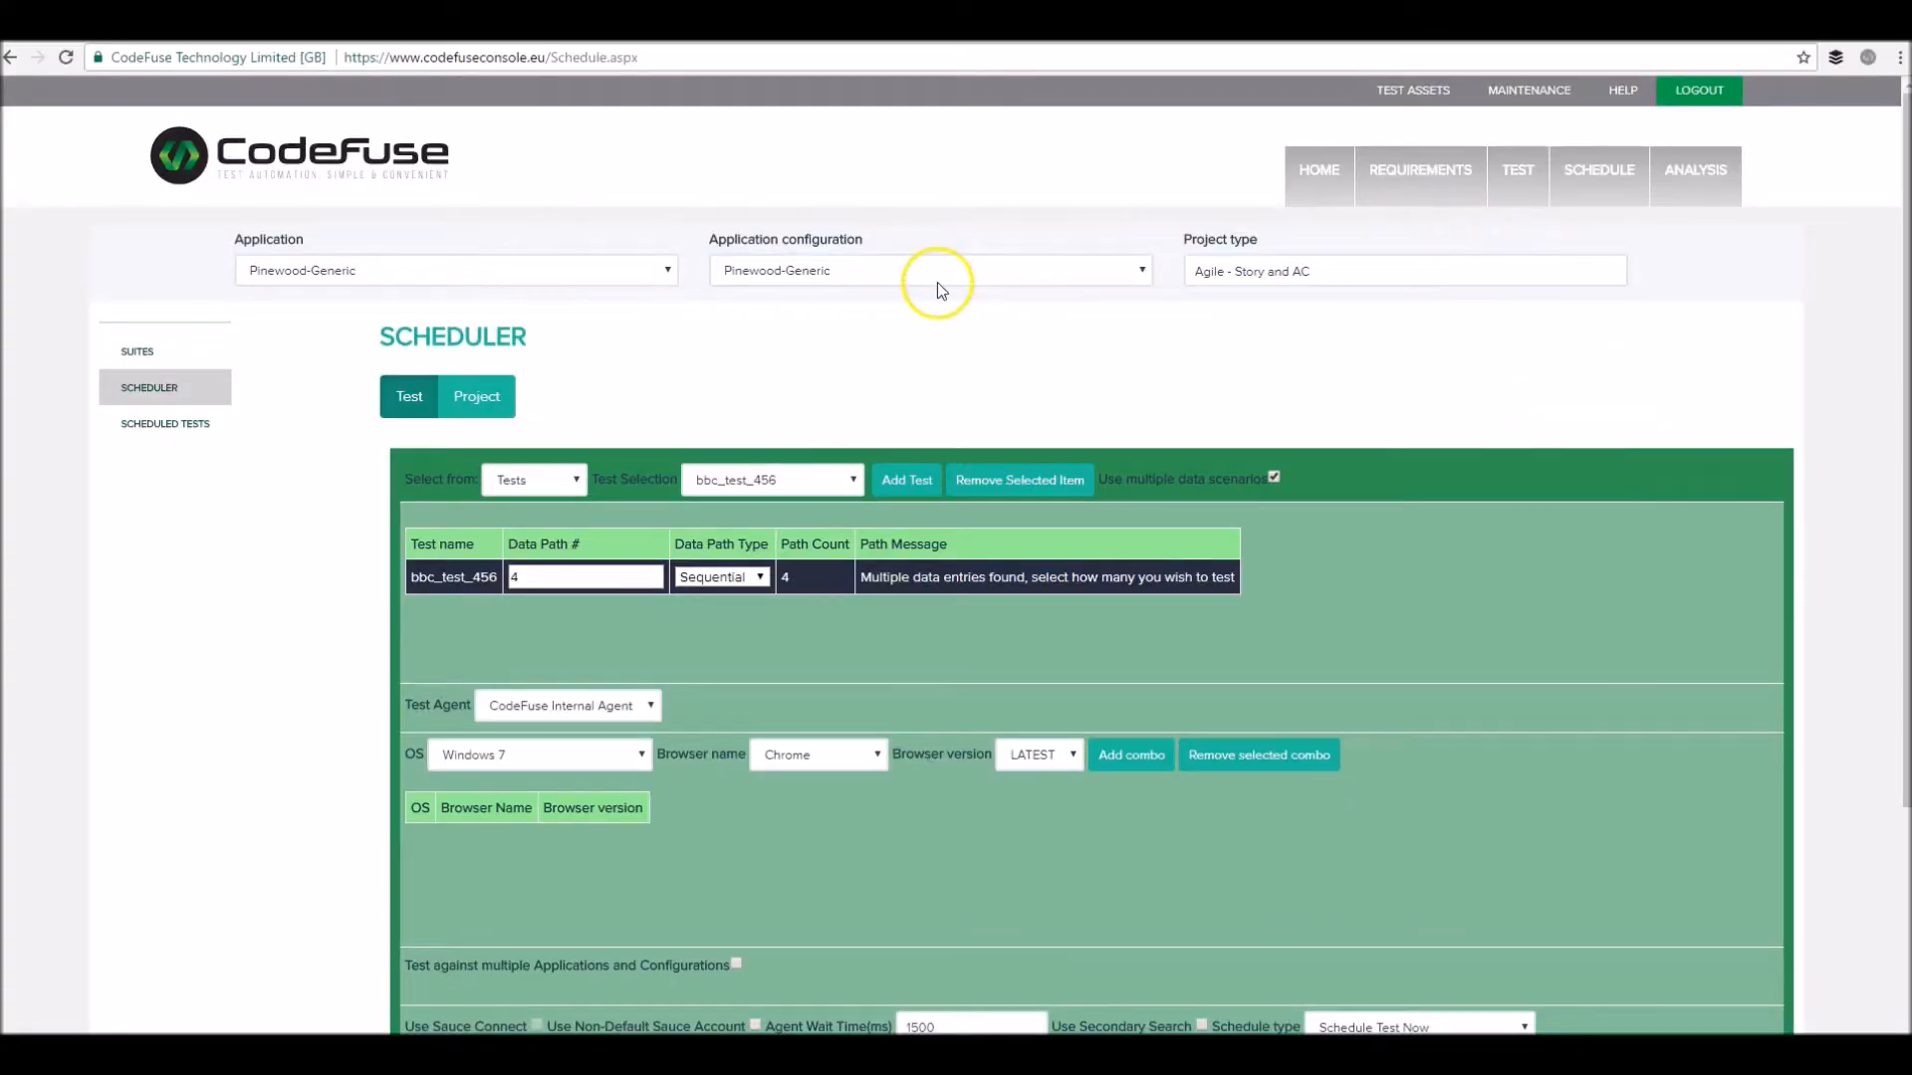
Open the step sets, view the list for the UK application configuration, and return to Pinewood-Generic
left_click(1519, 171)
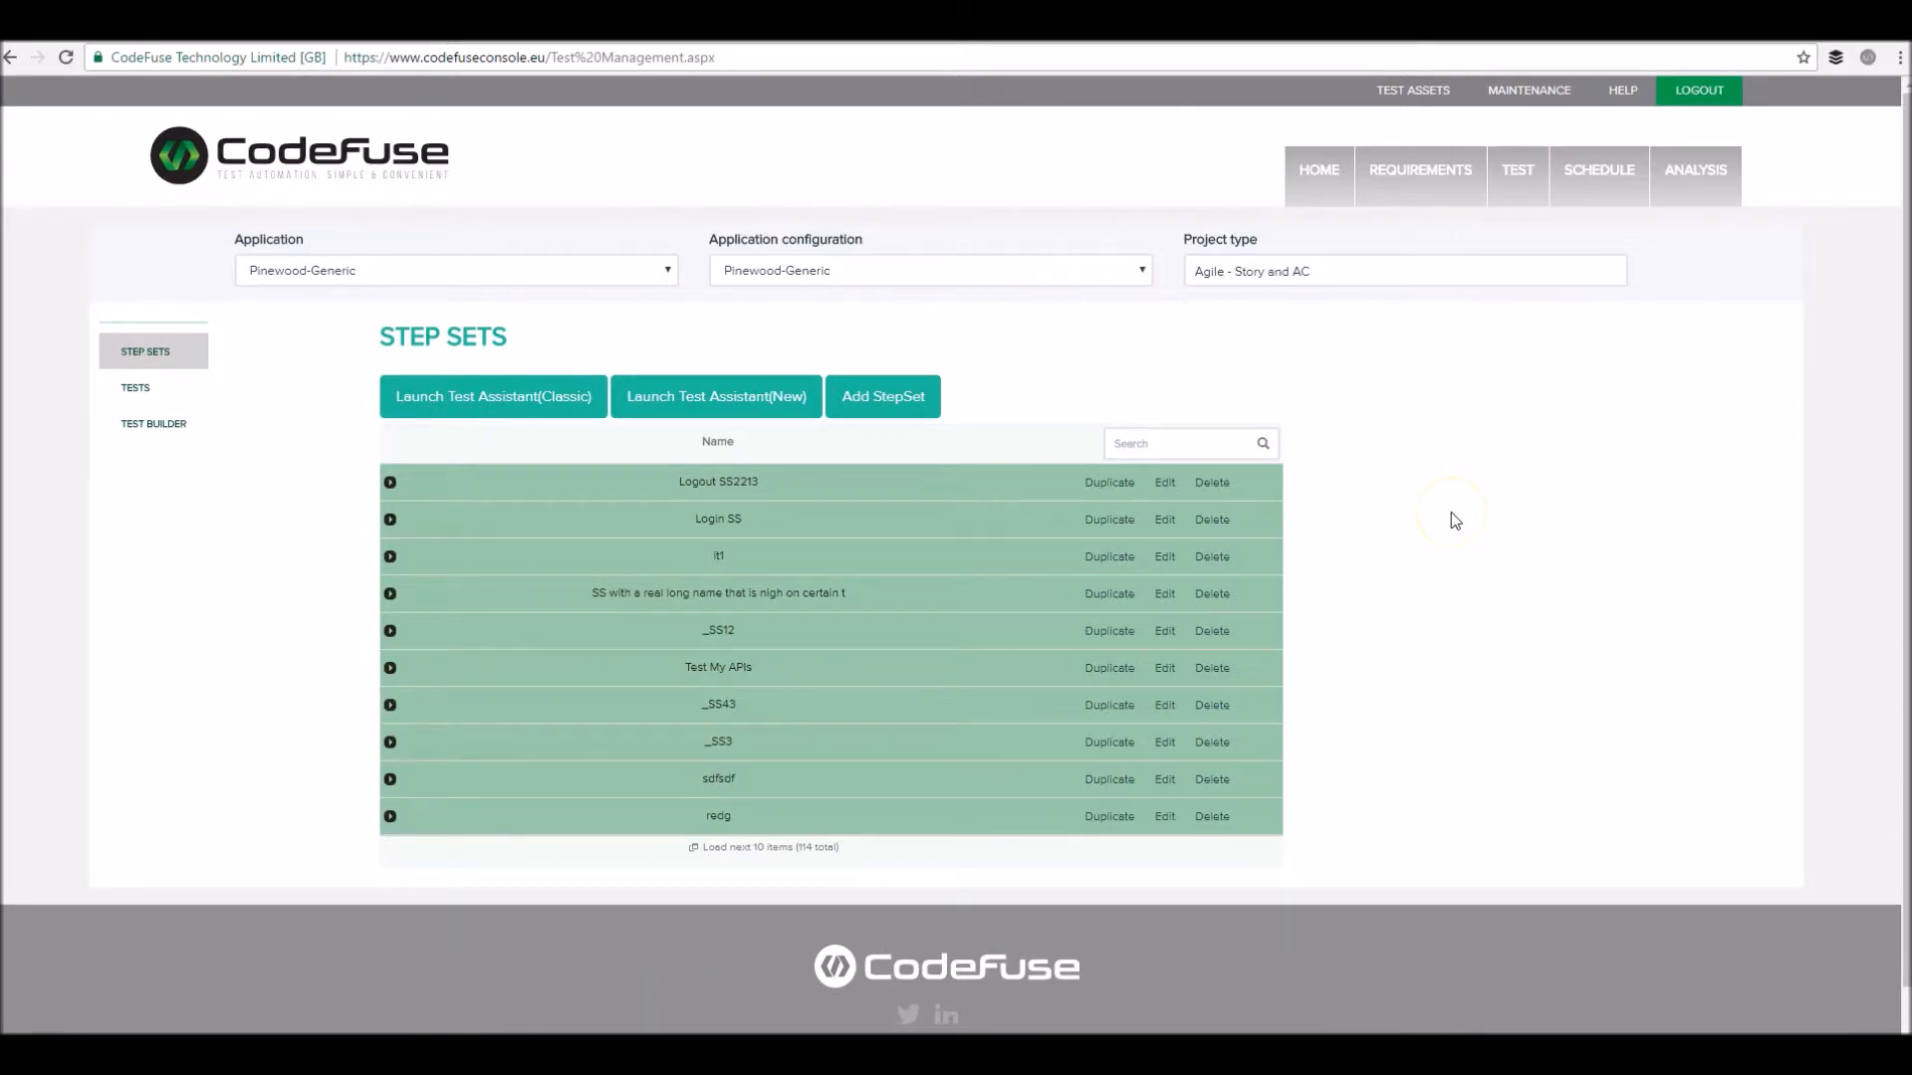
left_click(1478, 461)
left_click(793, 278)
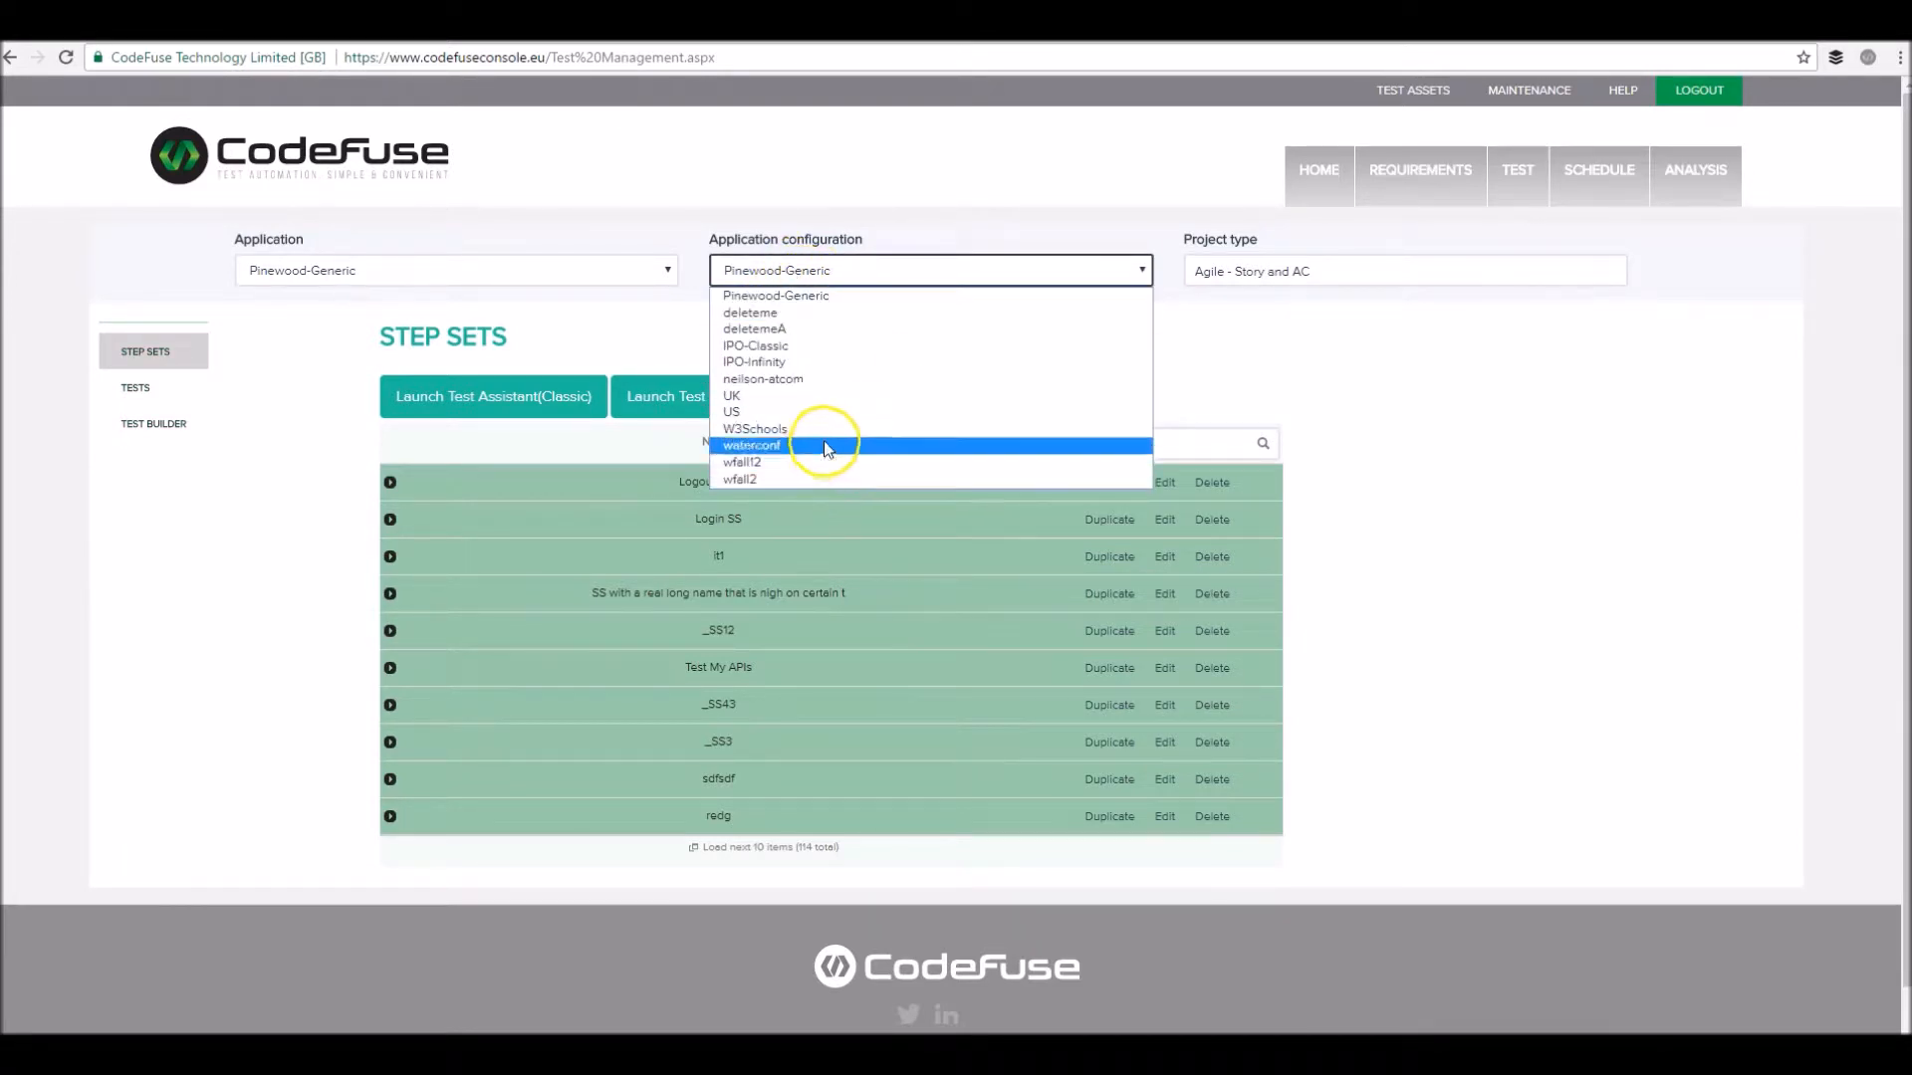
left_click(827, 396)
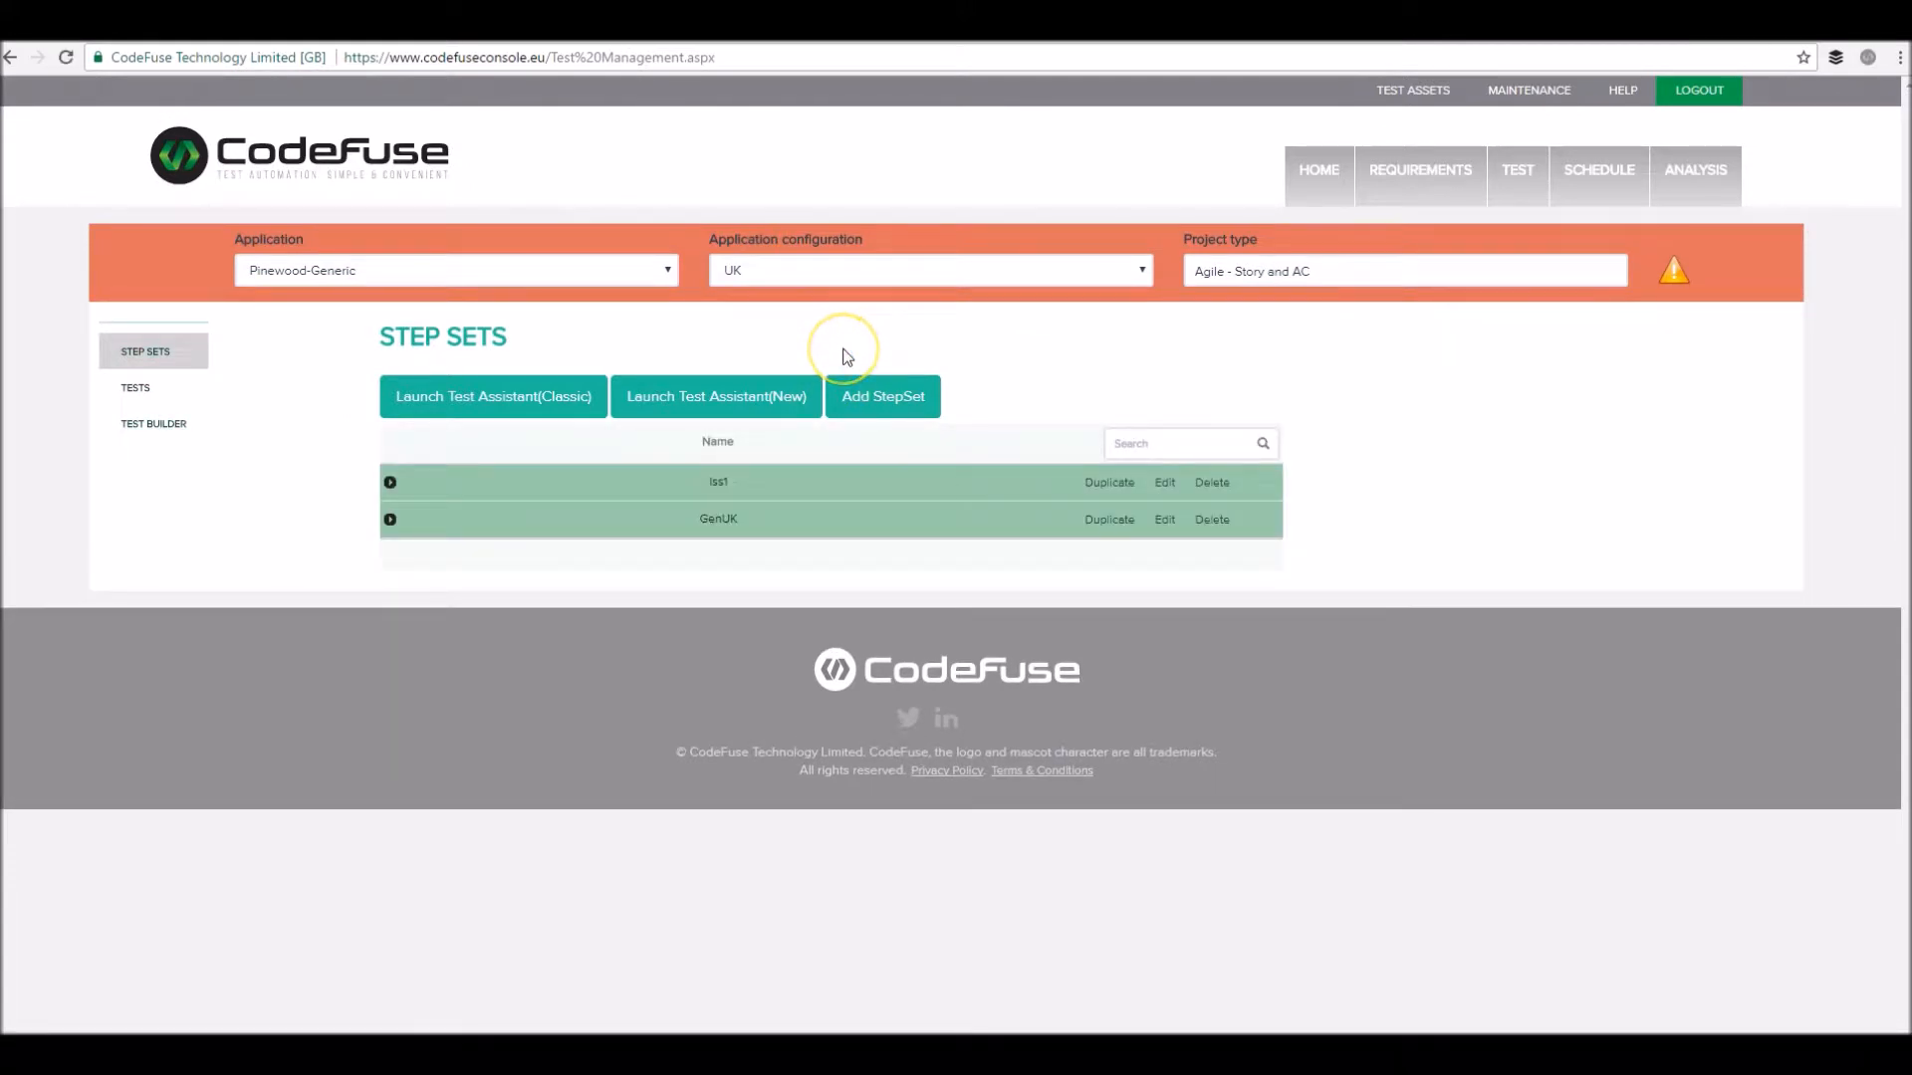
left_click(761, 283)
left_click(778, 297)
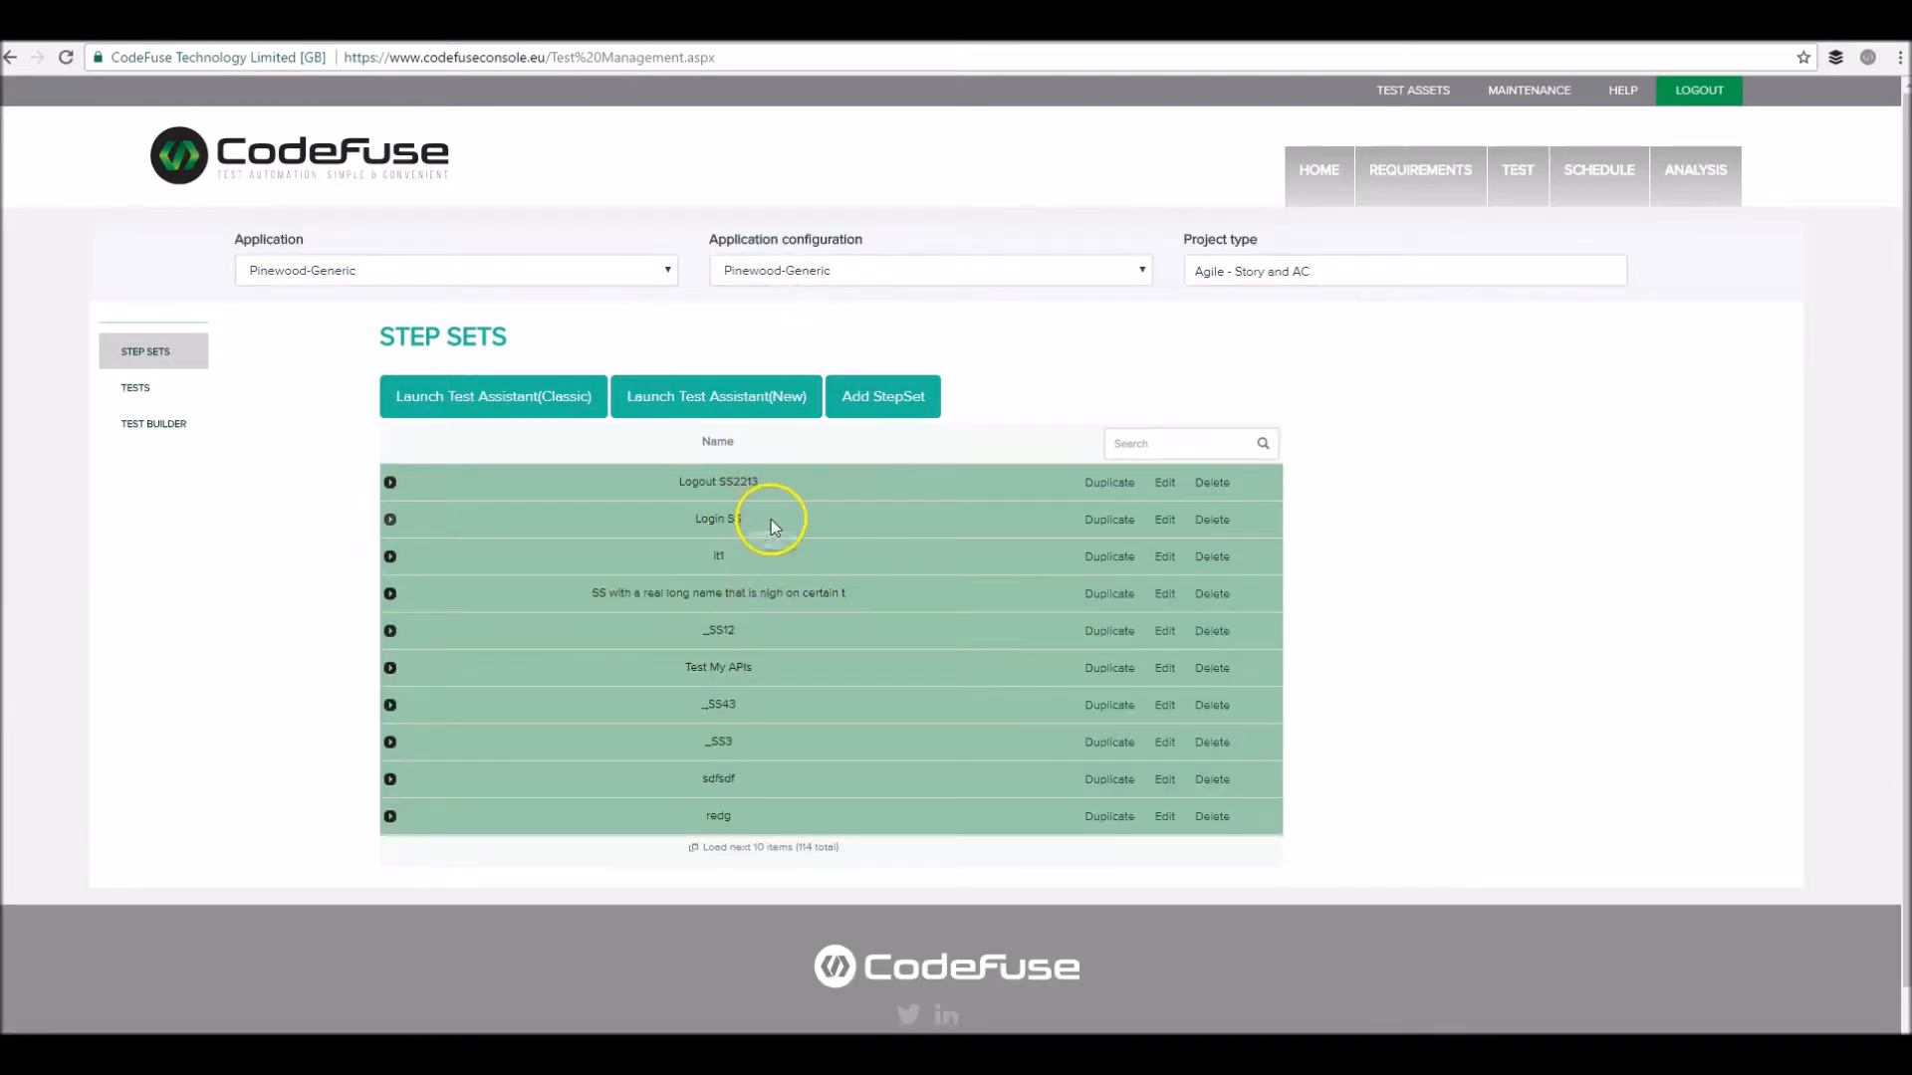
Duplicate the Login SS step set into the US configuration of Pinewood-Generic
left_click(751, 526)
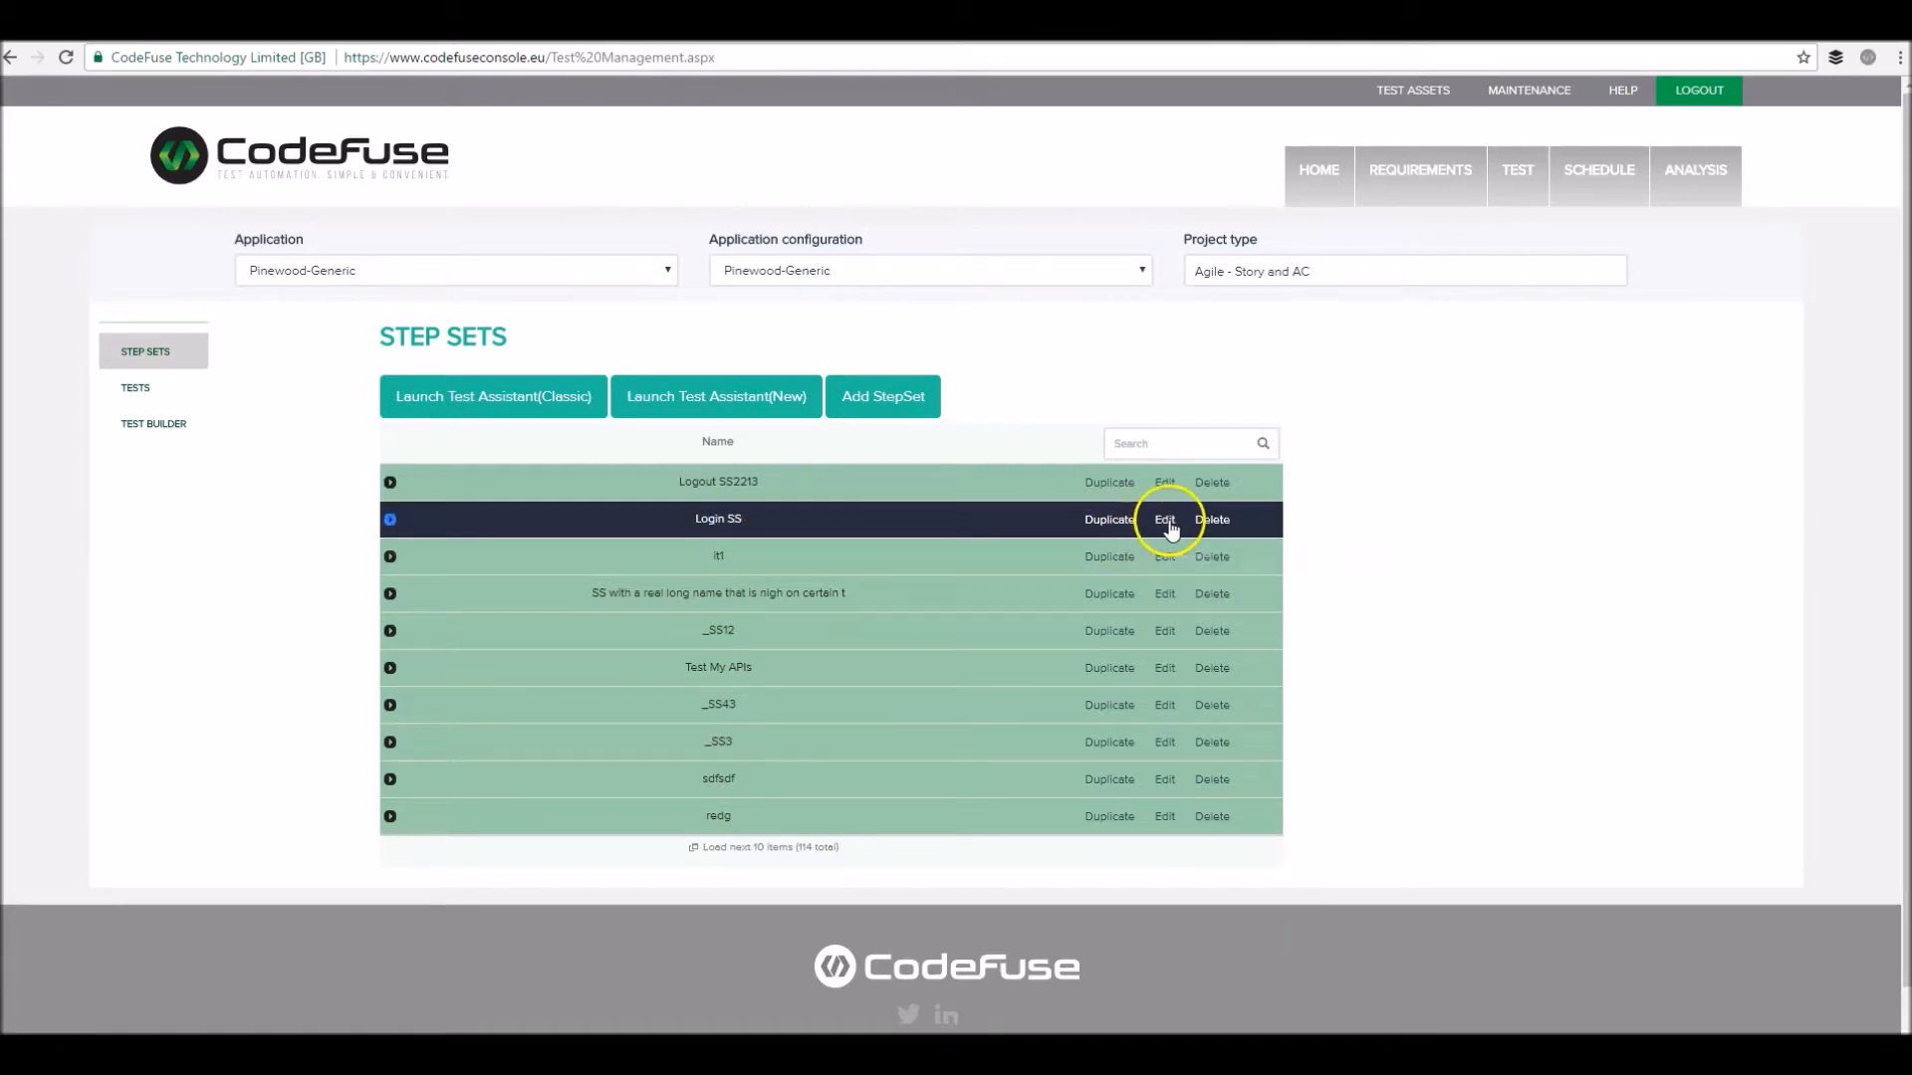
left_click(1113, 522)
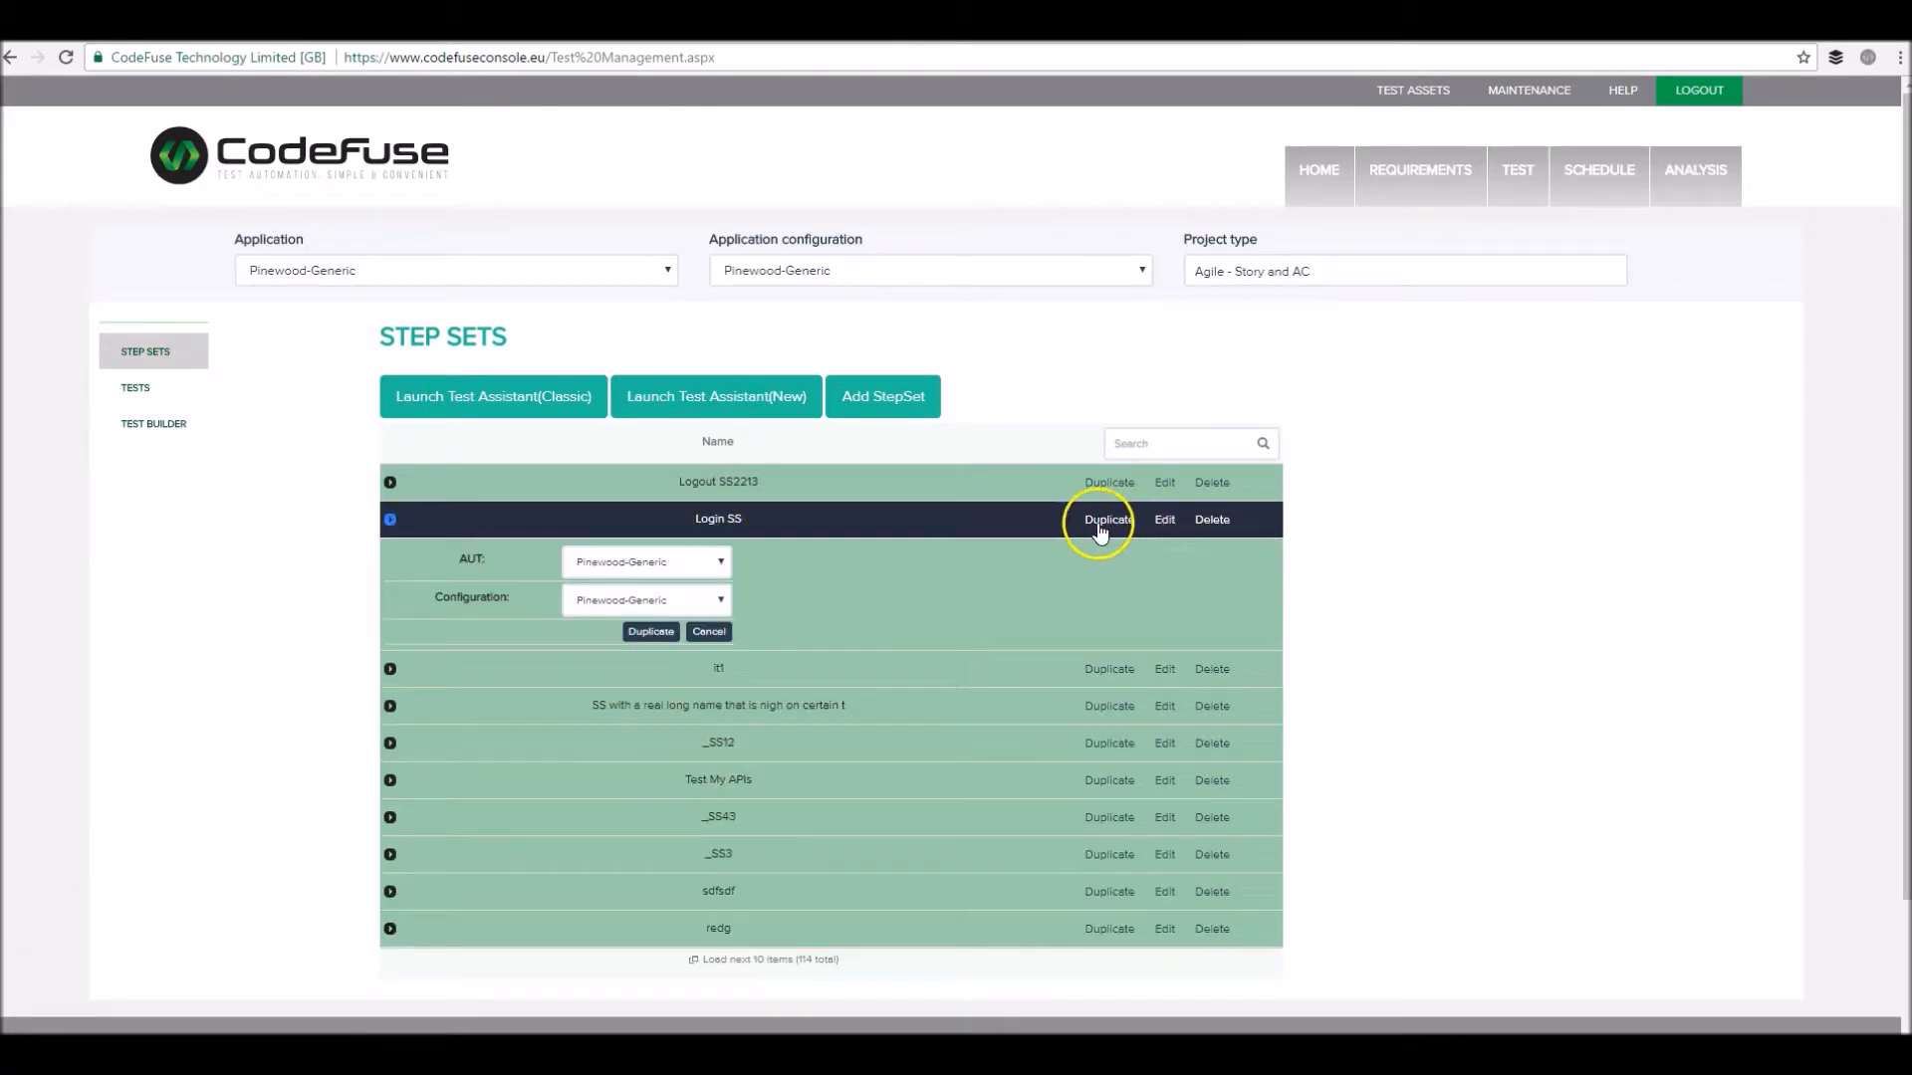
left_click(616, 599)
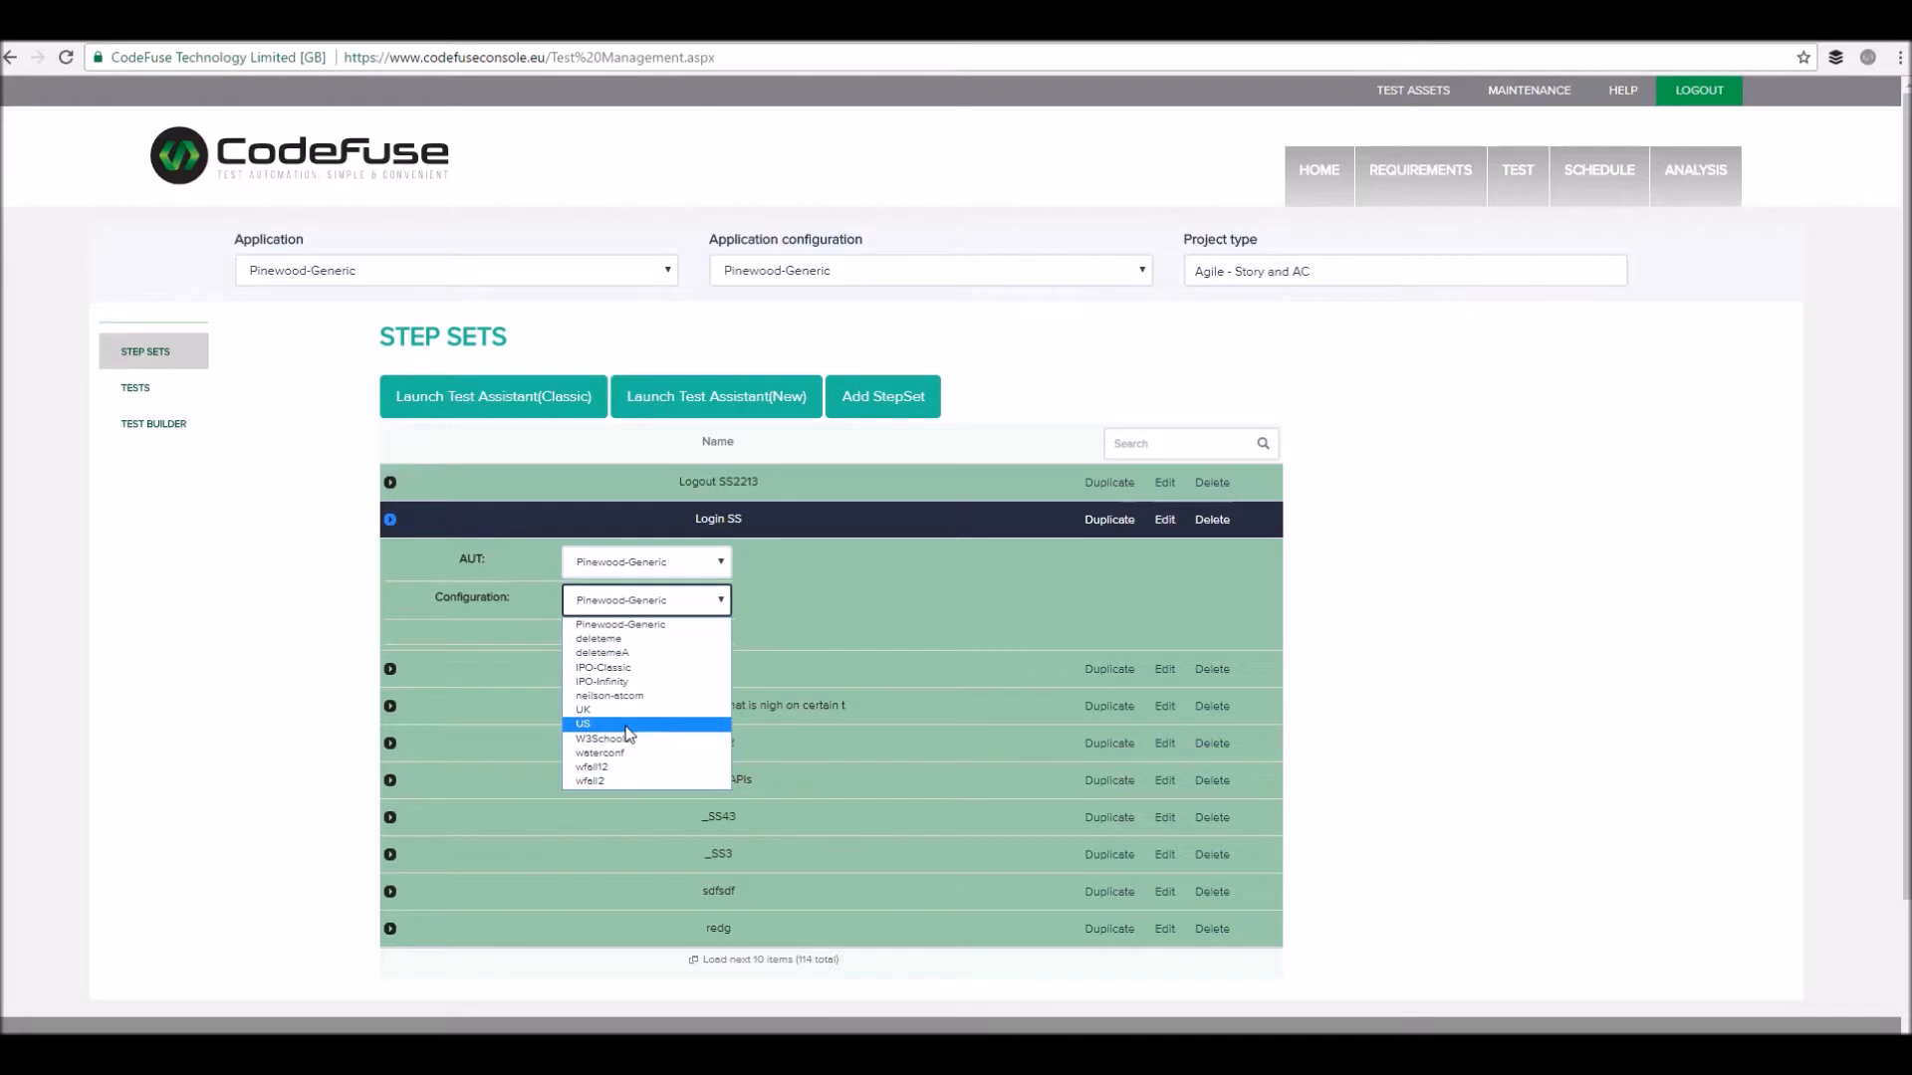
left_click(627, 729)
left_click(652, 633)
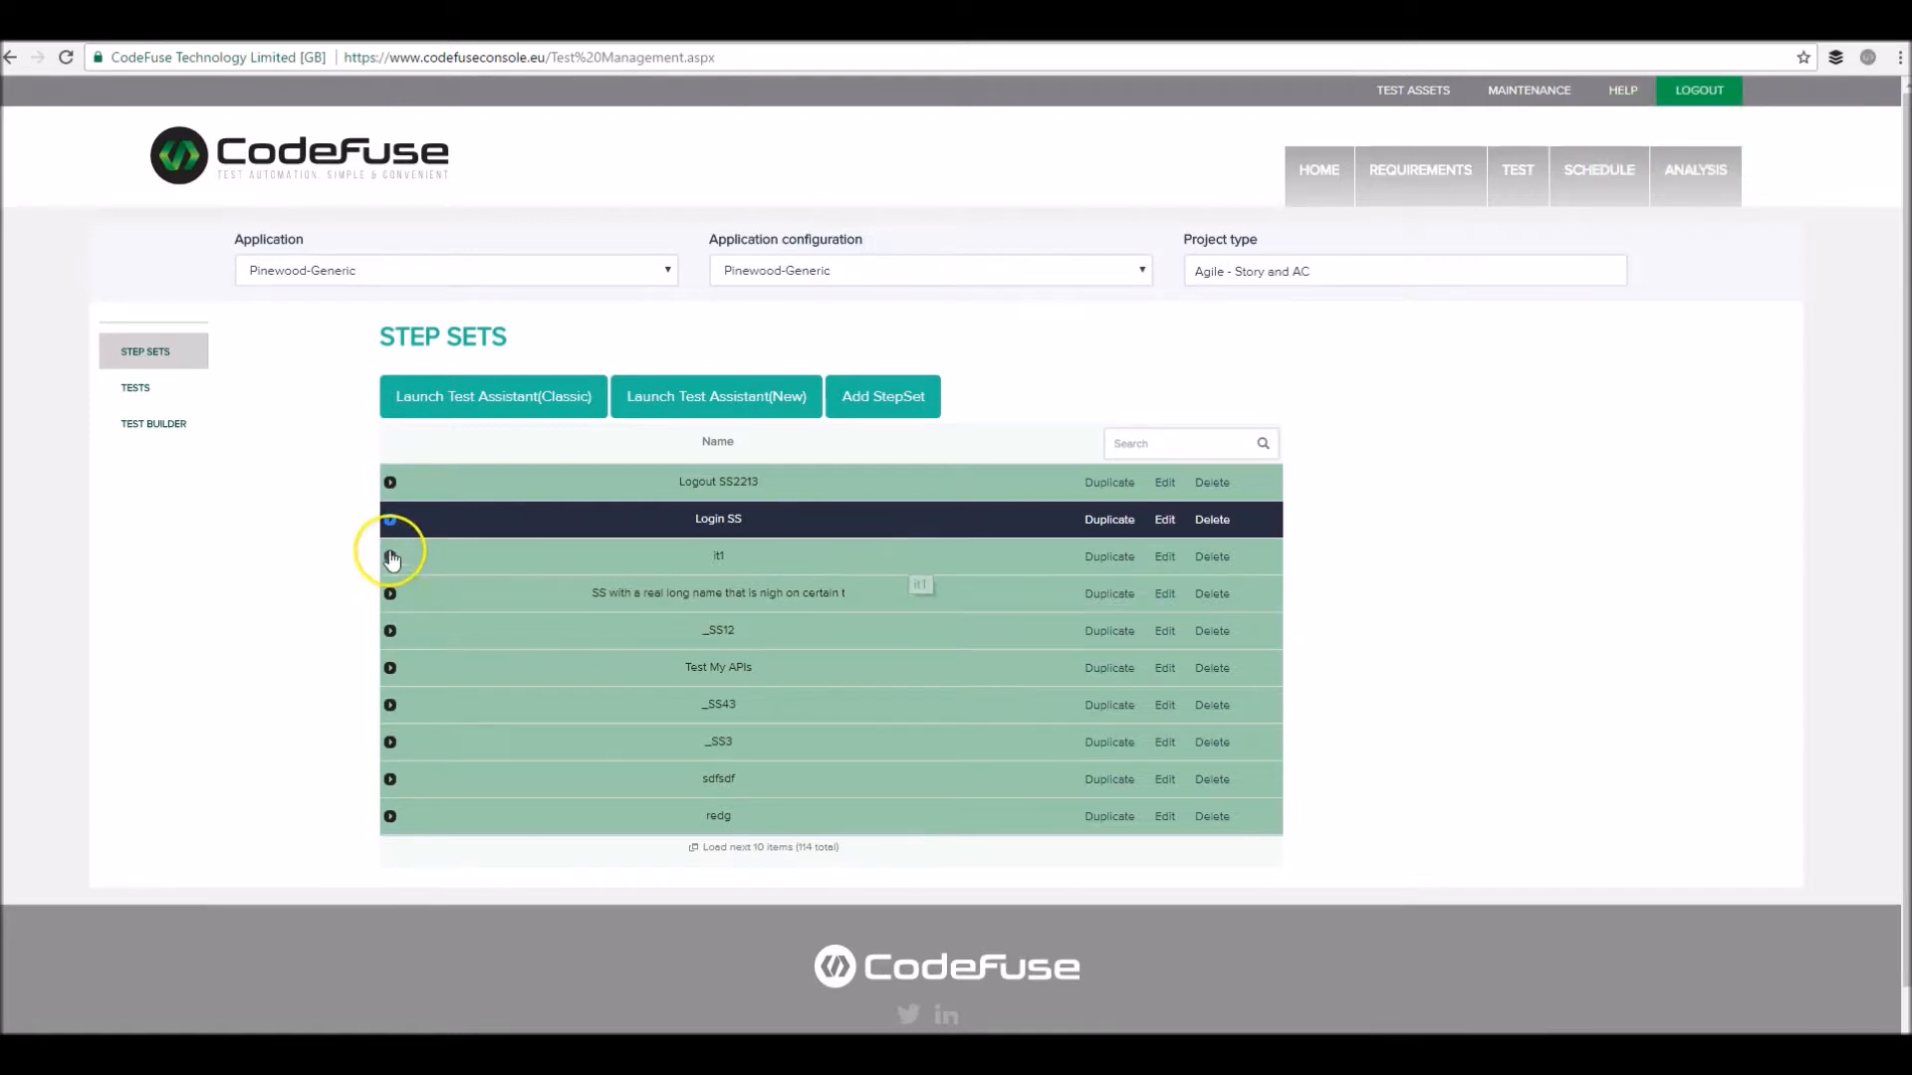
Review the original Login SS steps, switch the application configuration to US and expand its Login SS copy
left_click(389, 521)
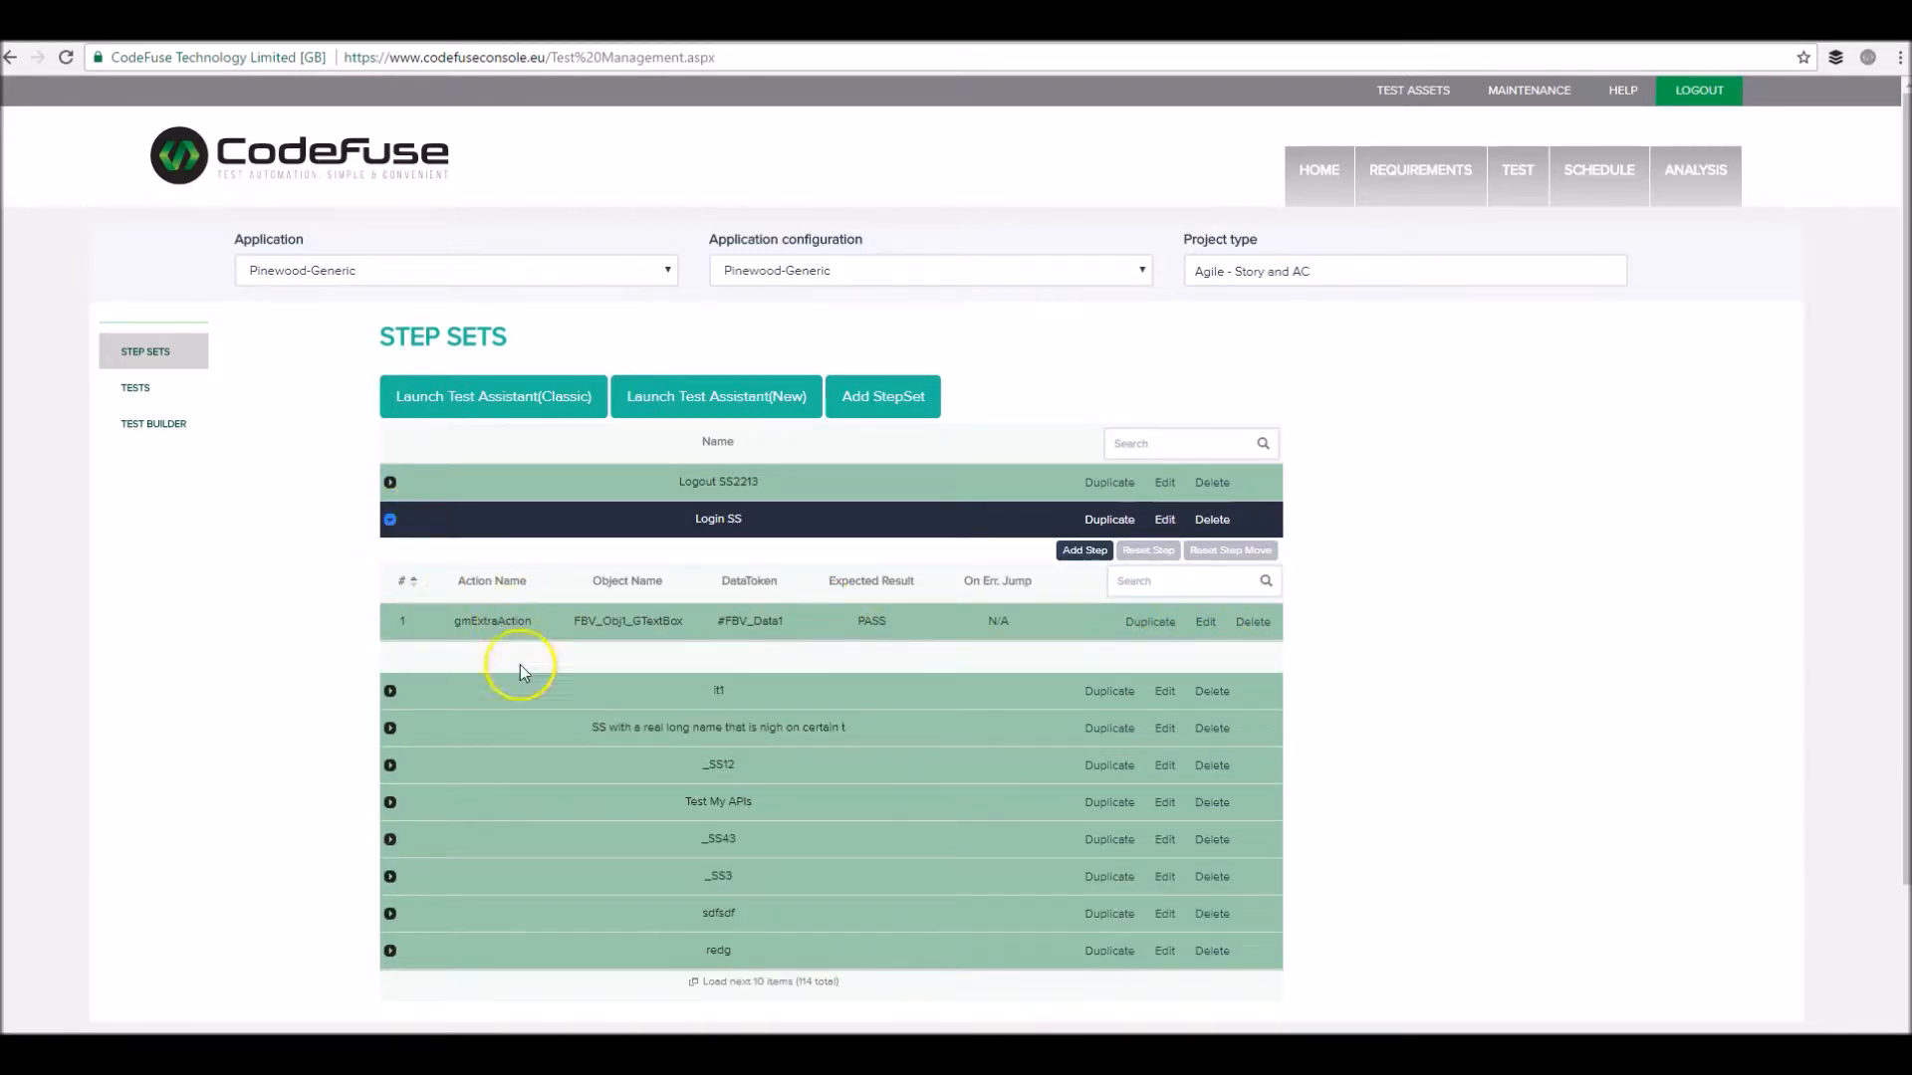
left_click(389, 519)
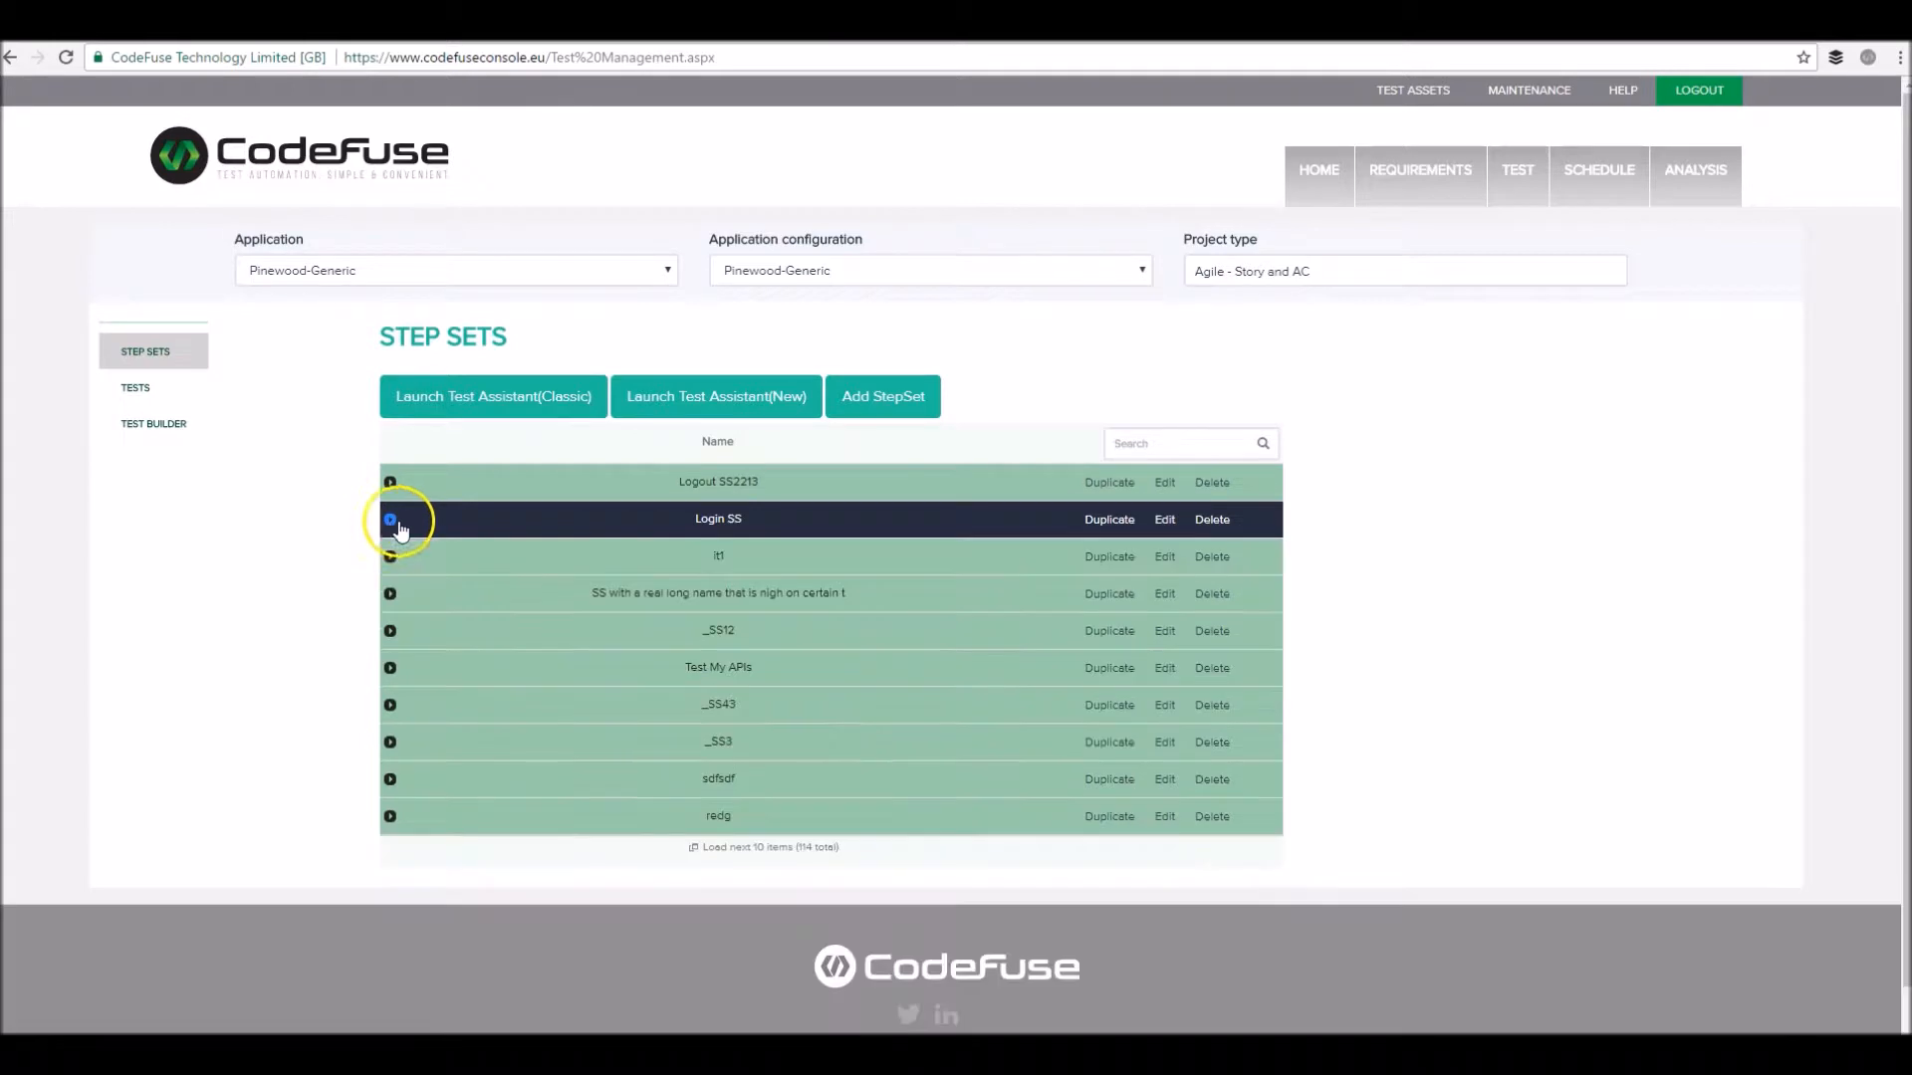
left_click(861, 293)
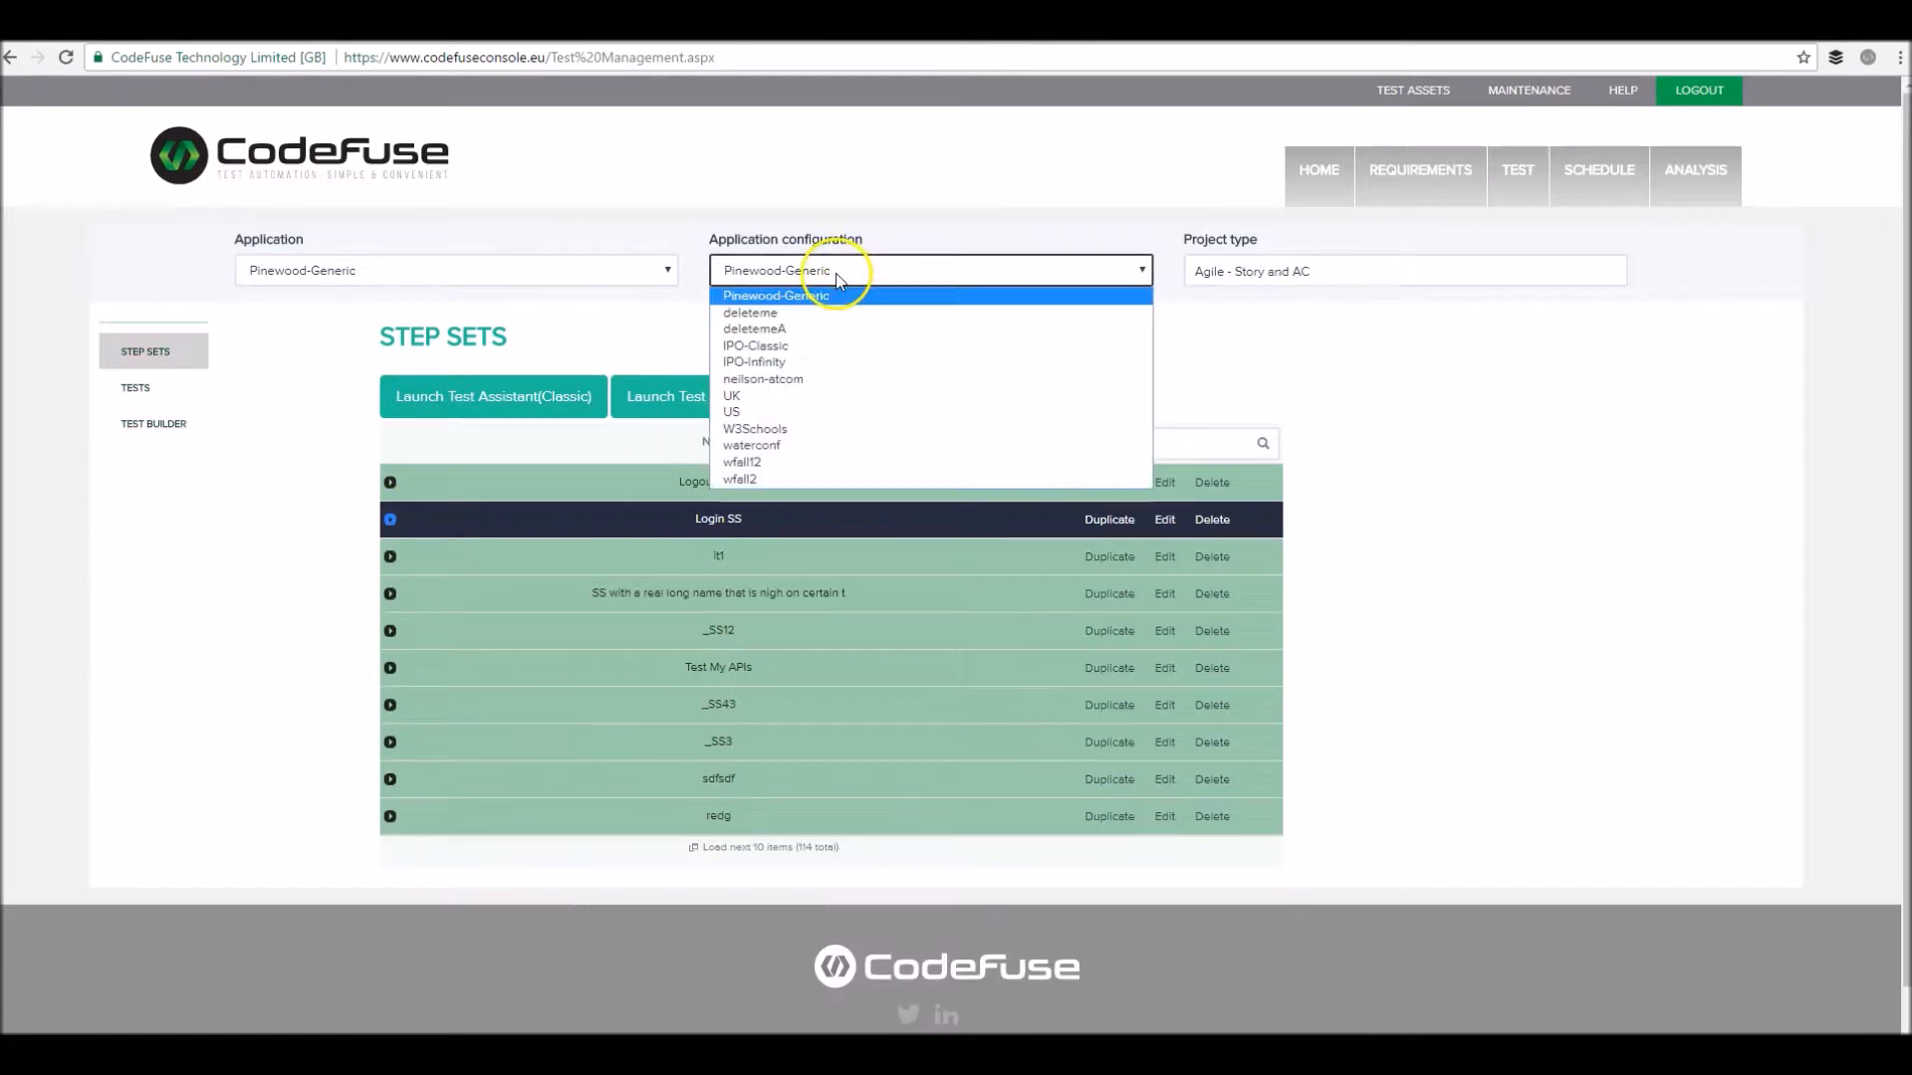
left_click(803, 410)
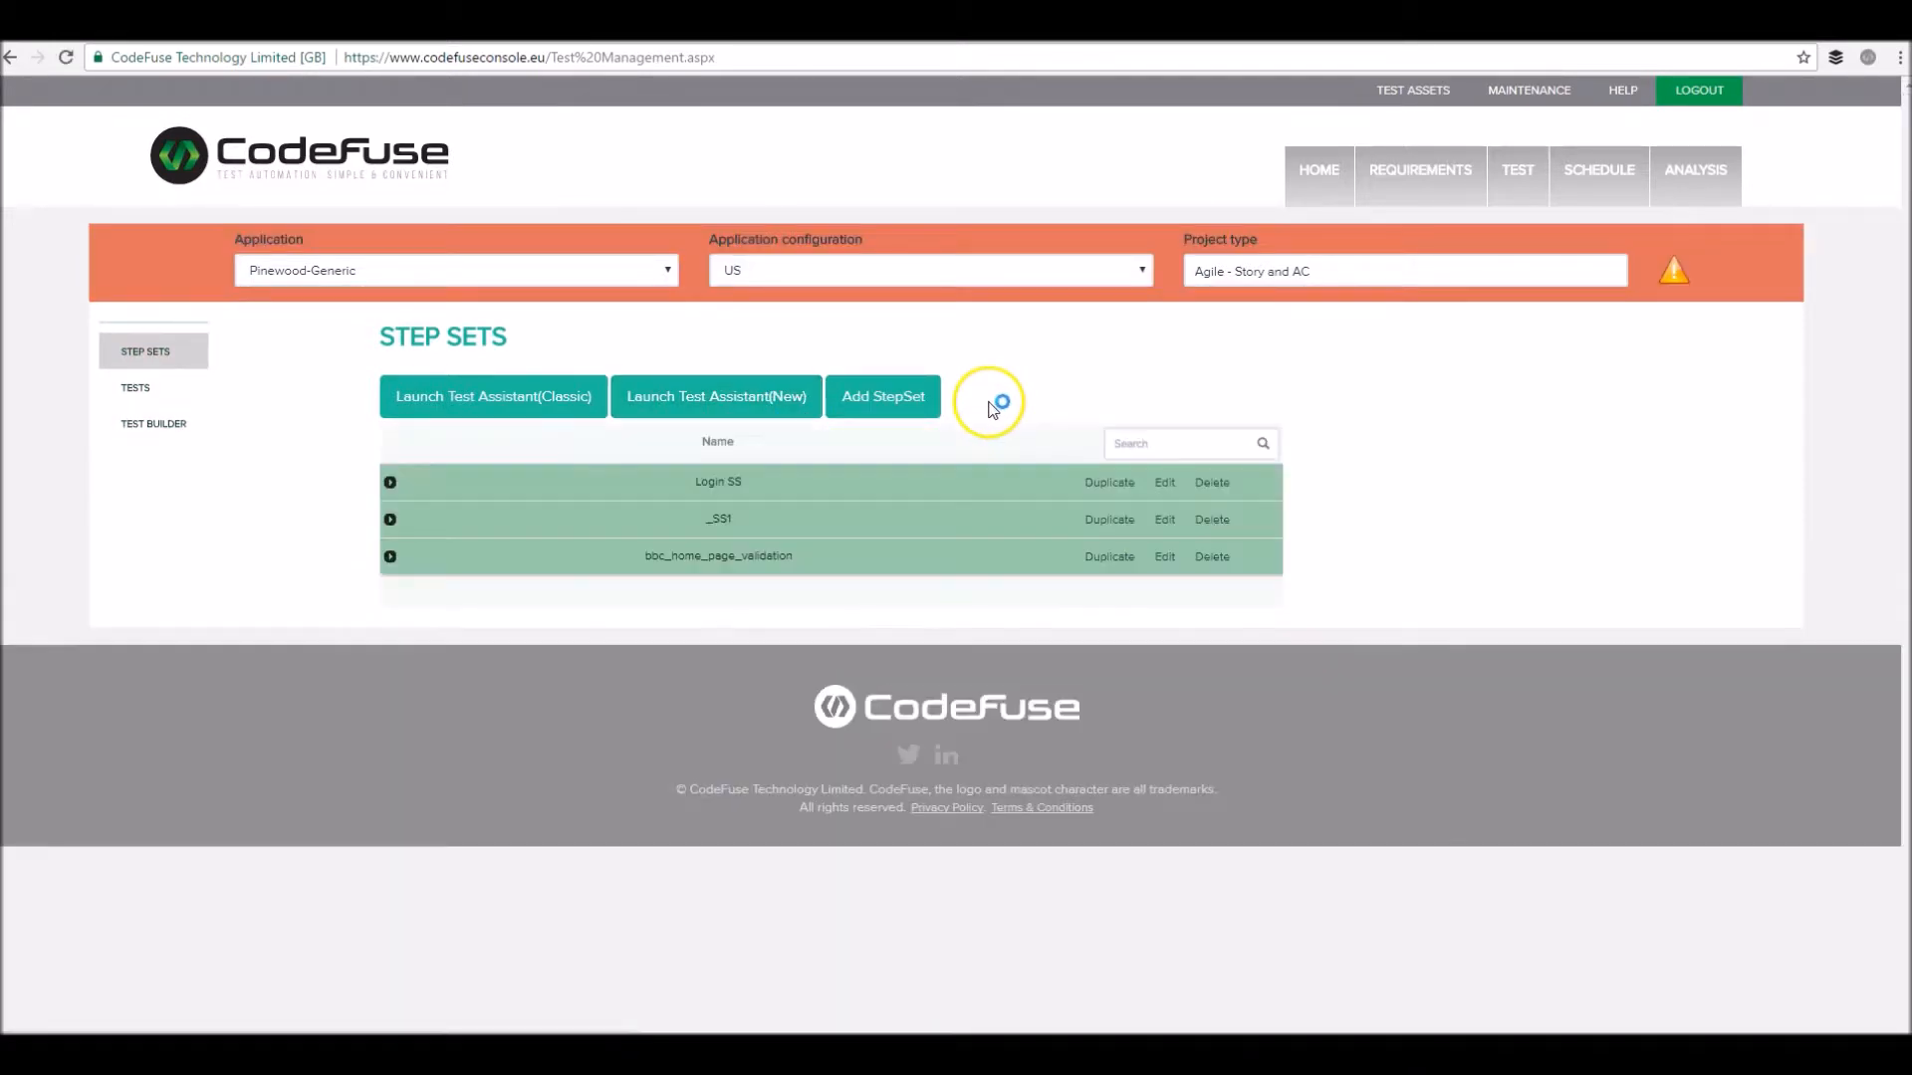
left_click(389, 485)
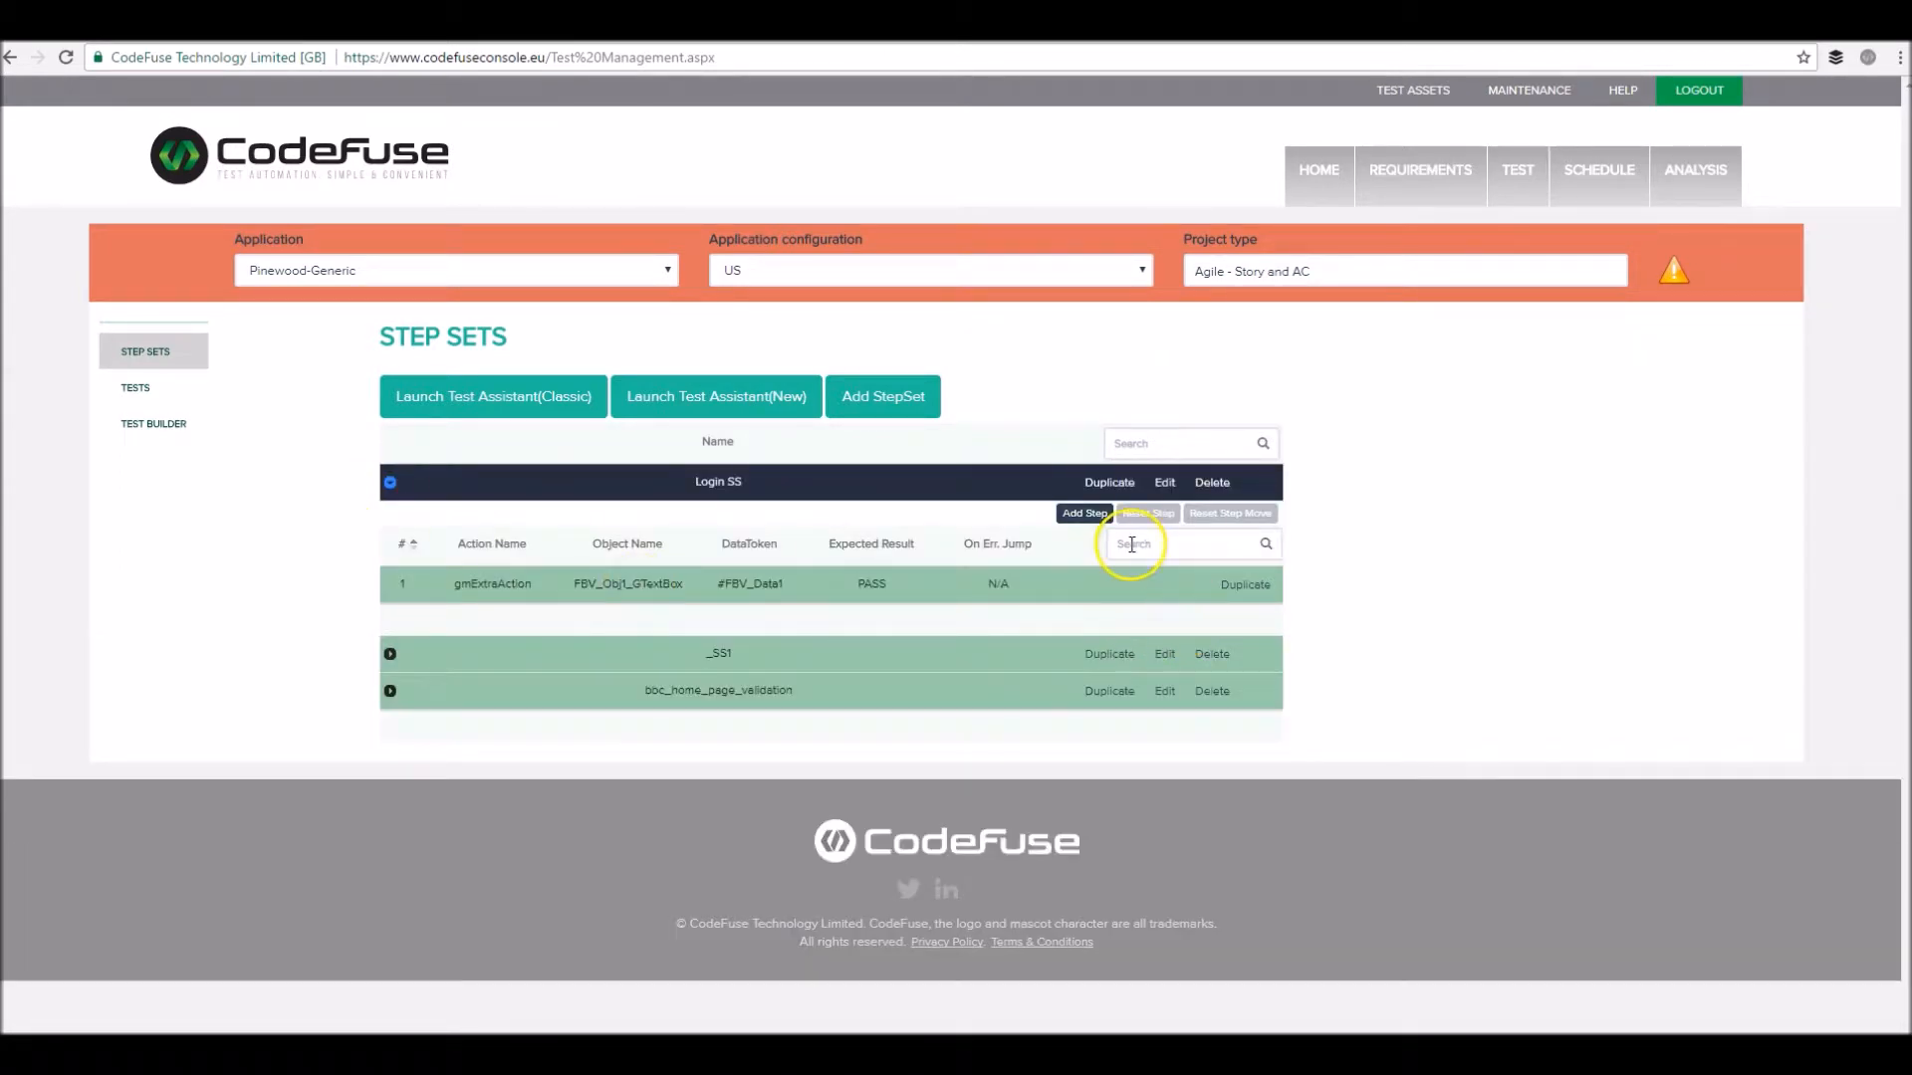
Add a GUI step to the US Login SS with action HTML.Cell.Text.Validate and object ipo-login-uid
left_click(1085, 514)
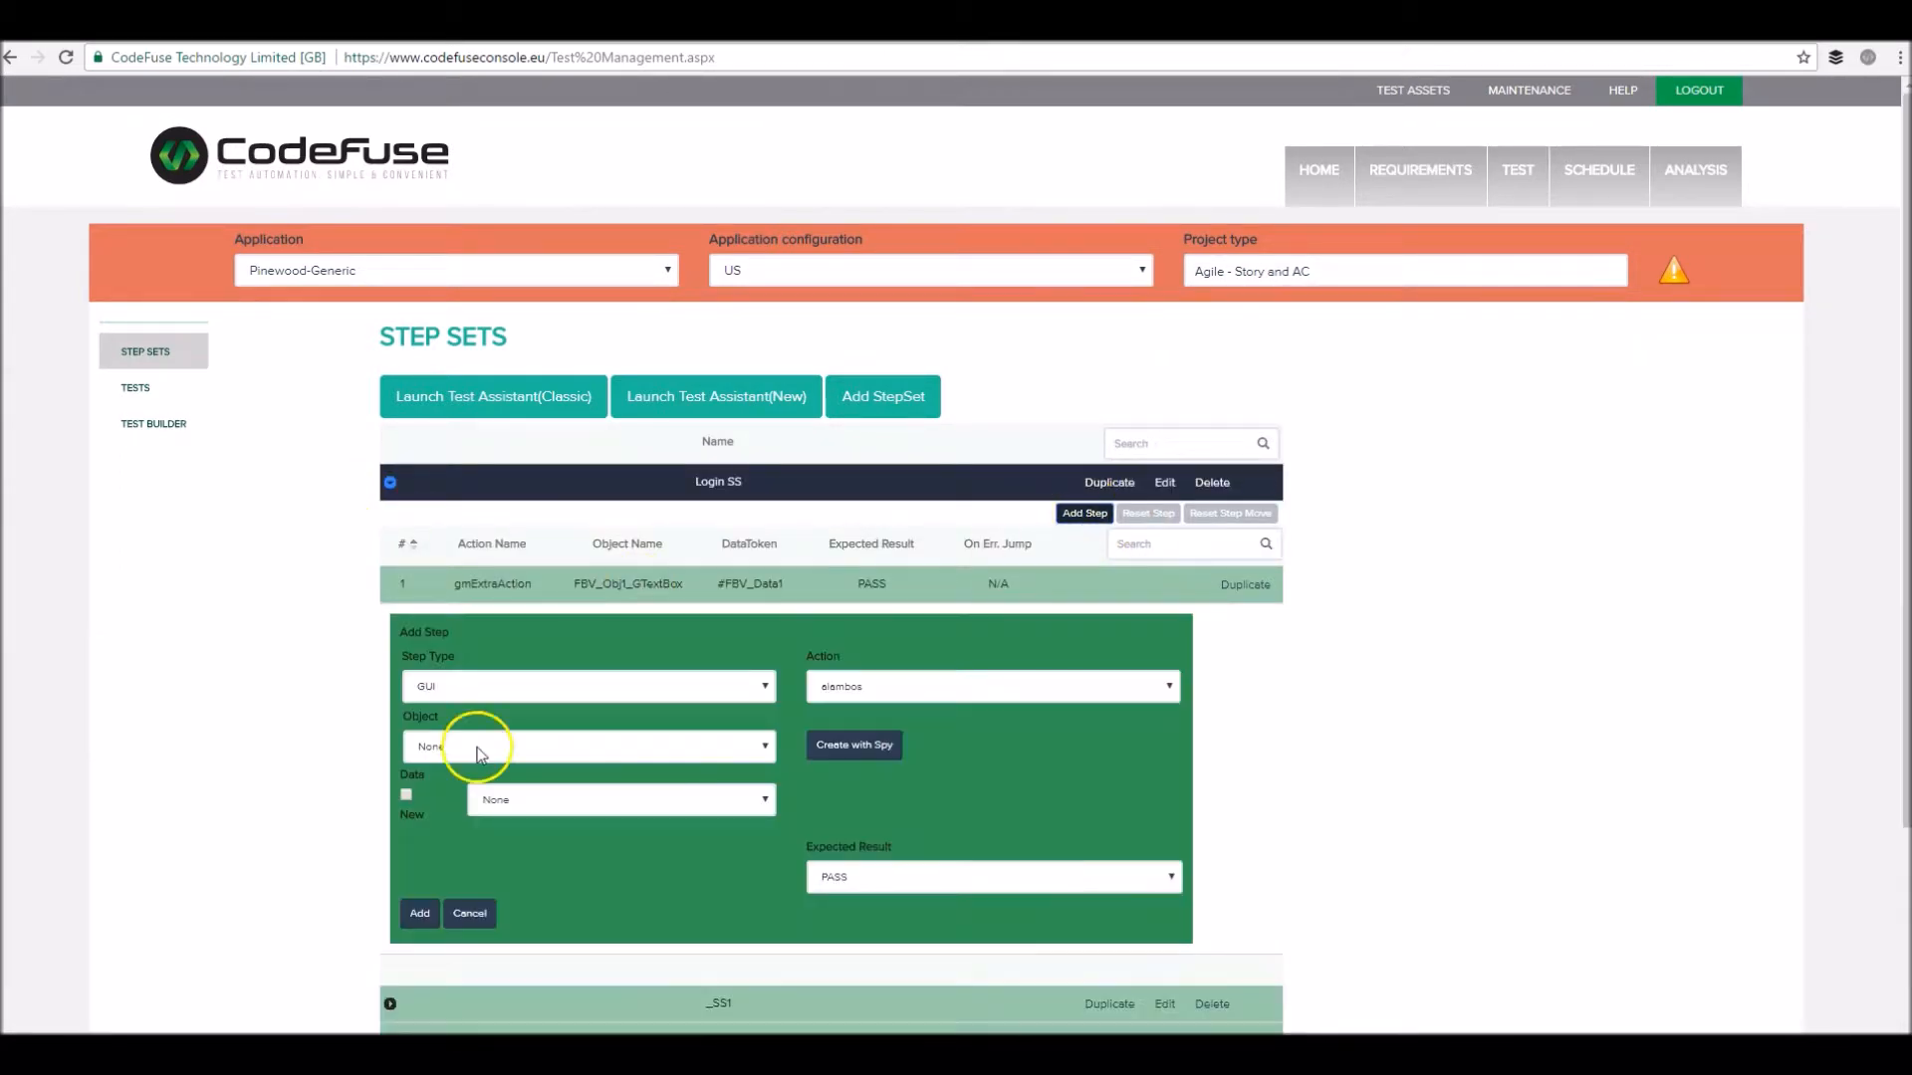
left_click(930, 685)
scroll(942, 833, "down", 4)
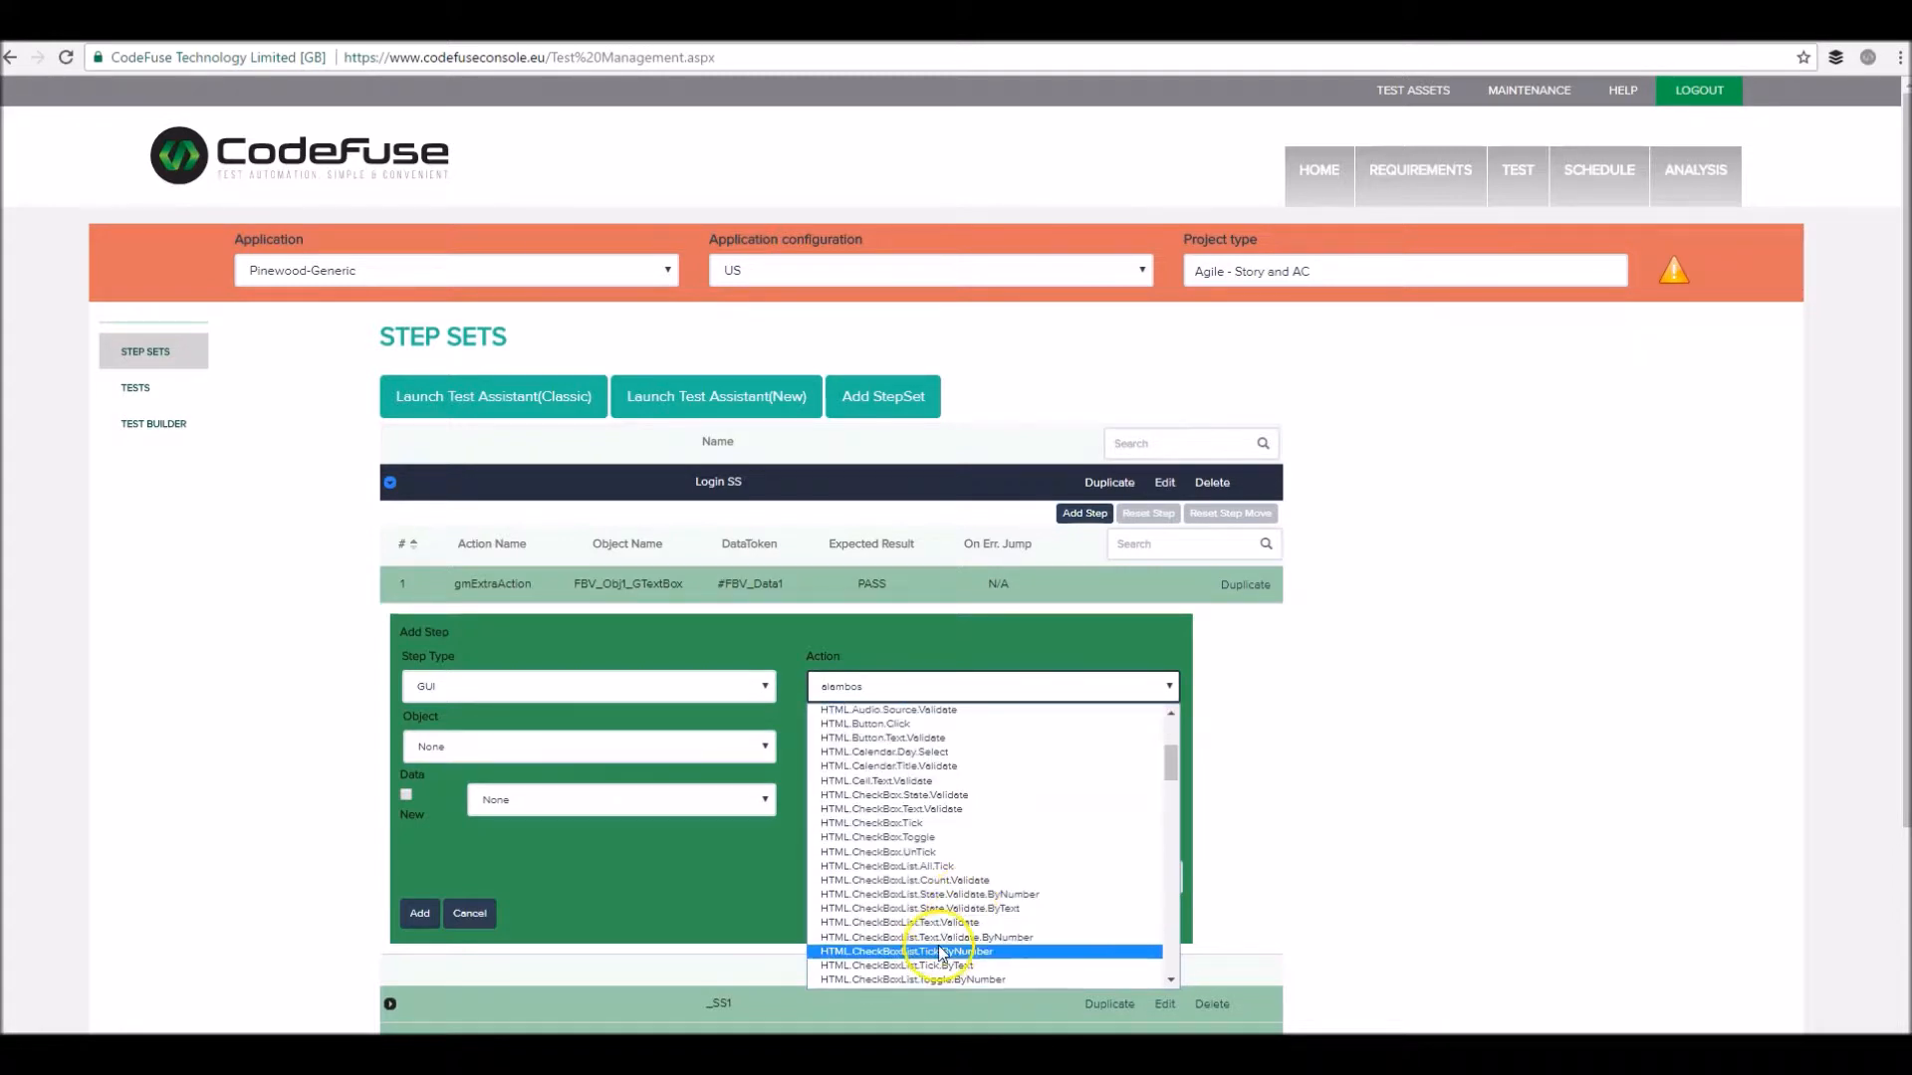
left_click(941, 782)
left_click(607, 751)
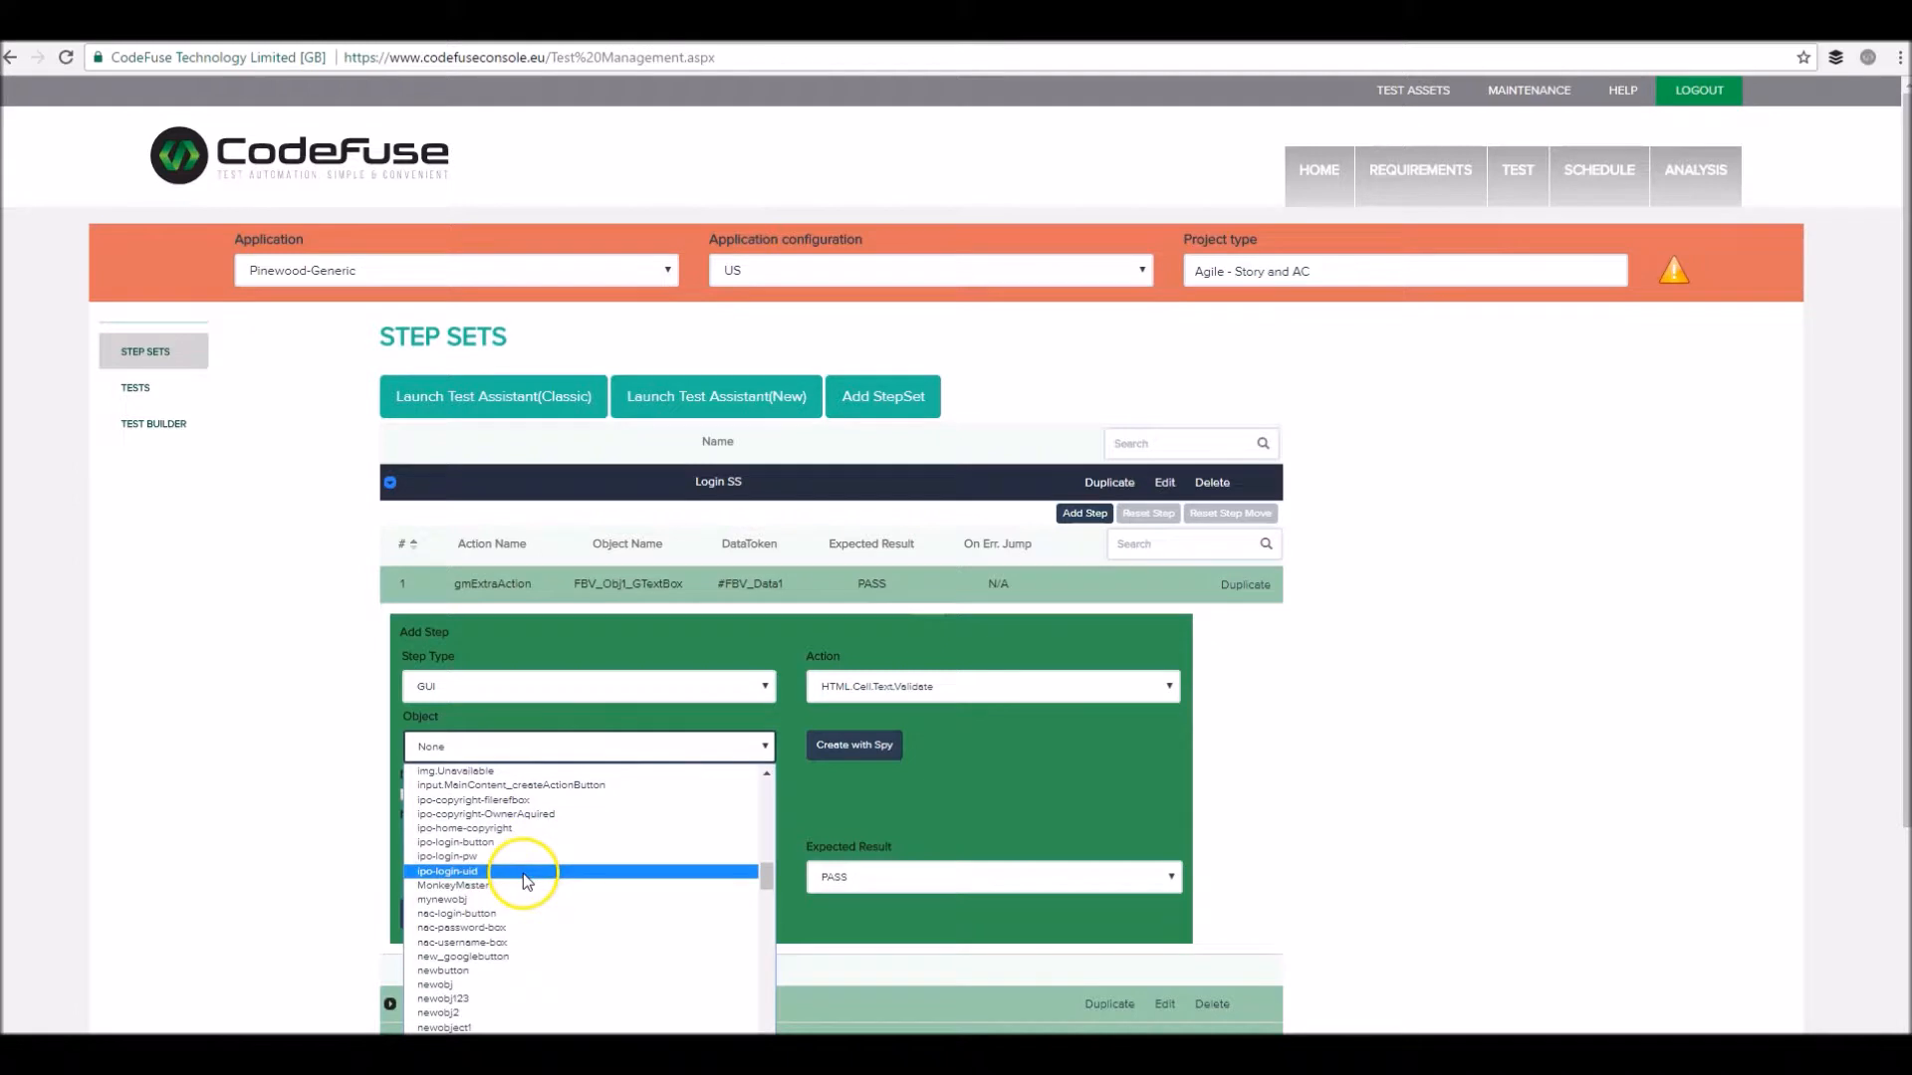
left_click(525, 875)
left_click(419, 913)
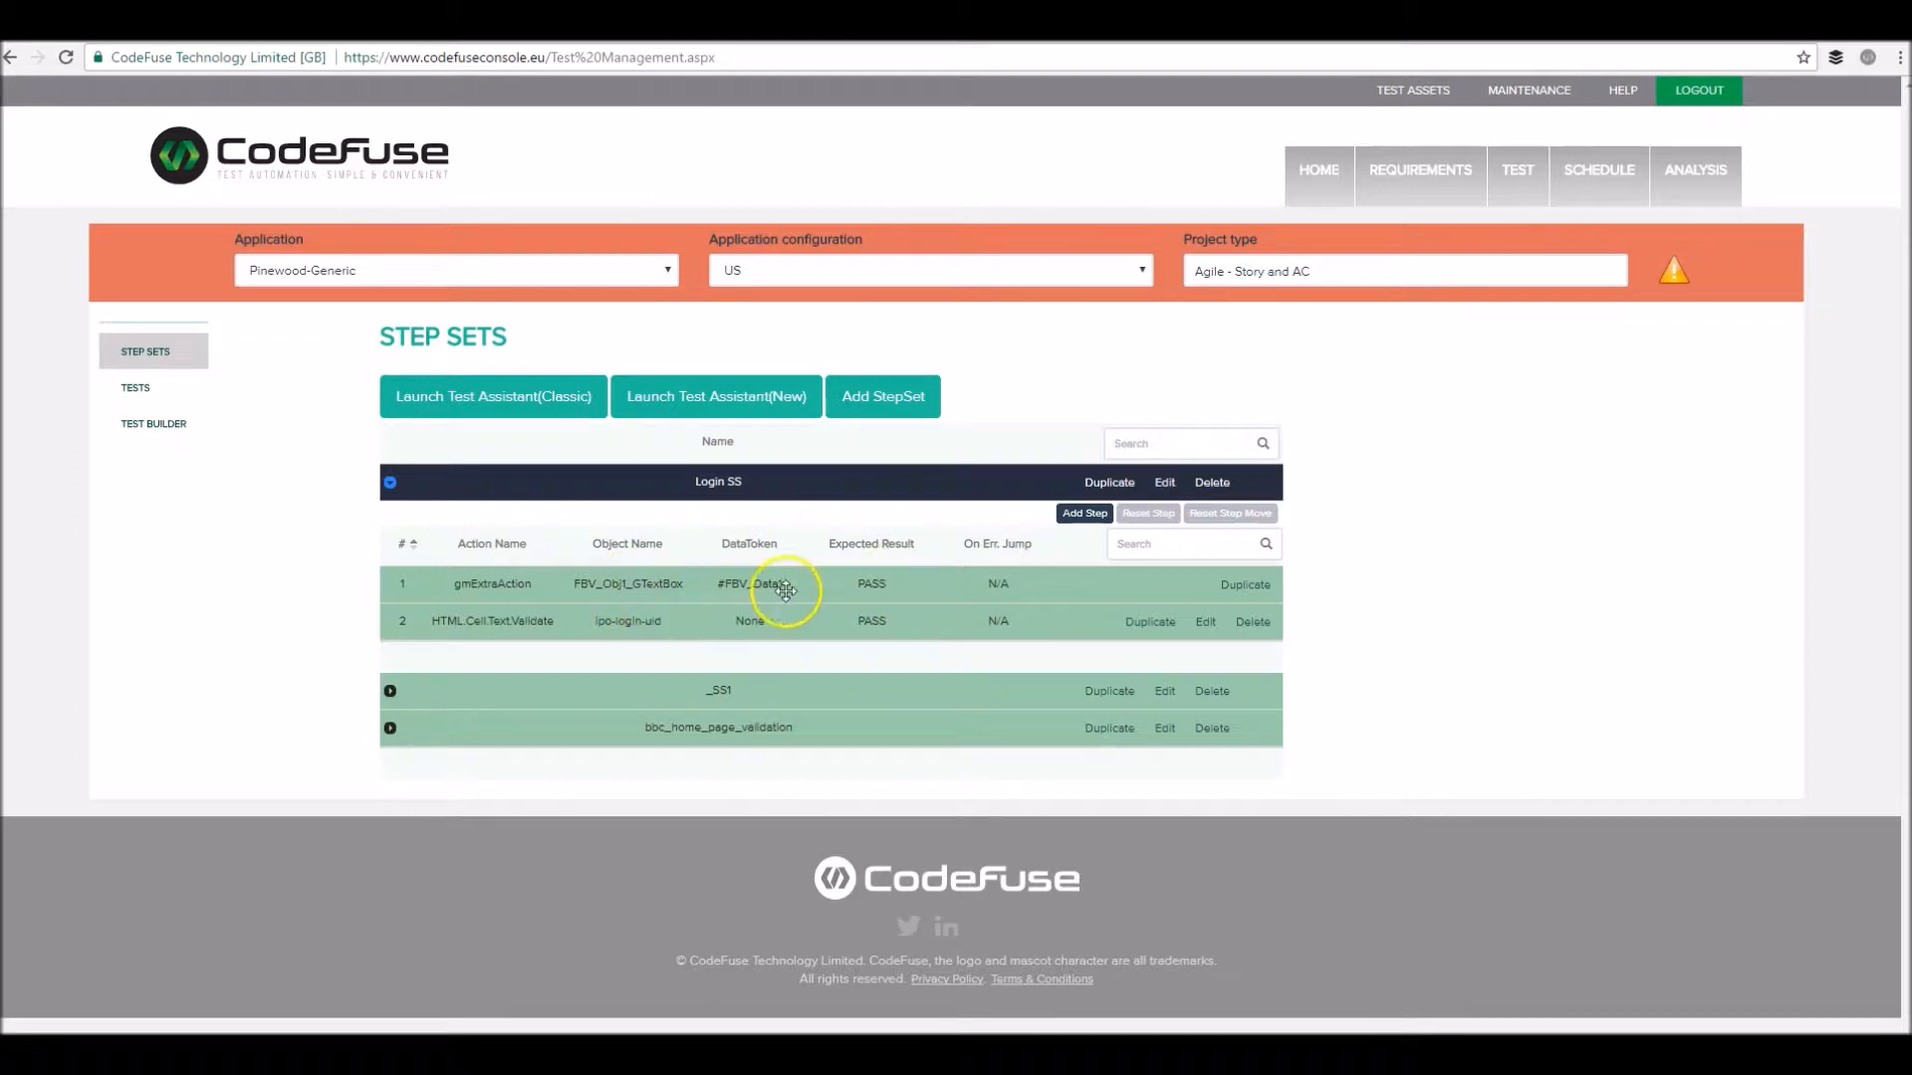
Return to the Pinewood-Generic configuration, review its Login SS steps and open the test objects list
left_click(794, 275)
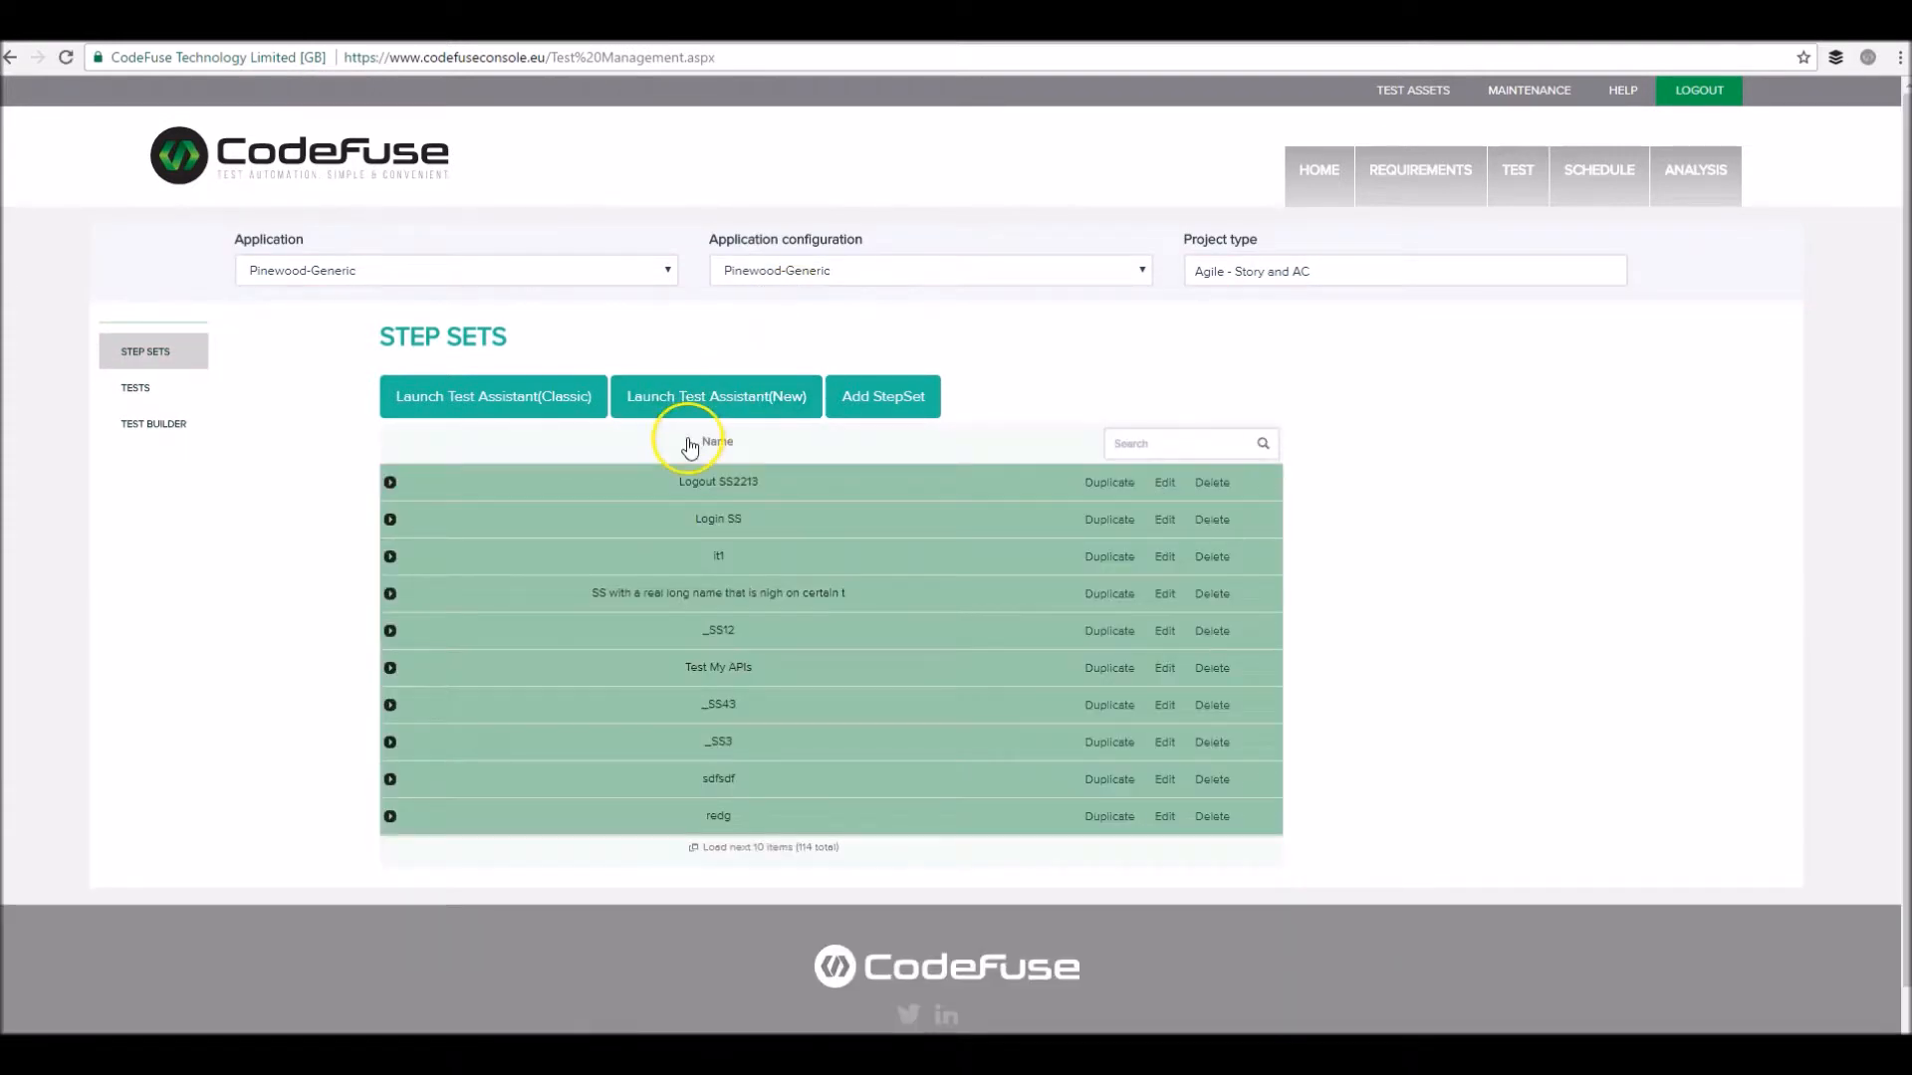
left_click(390, 519)
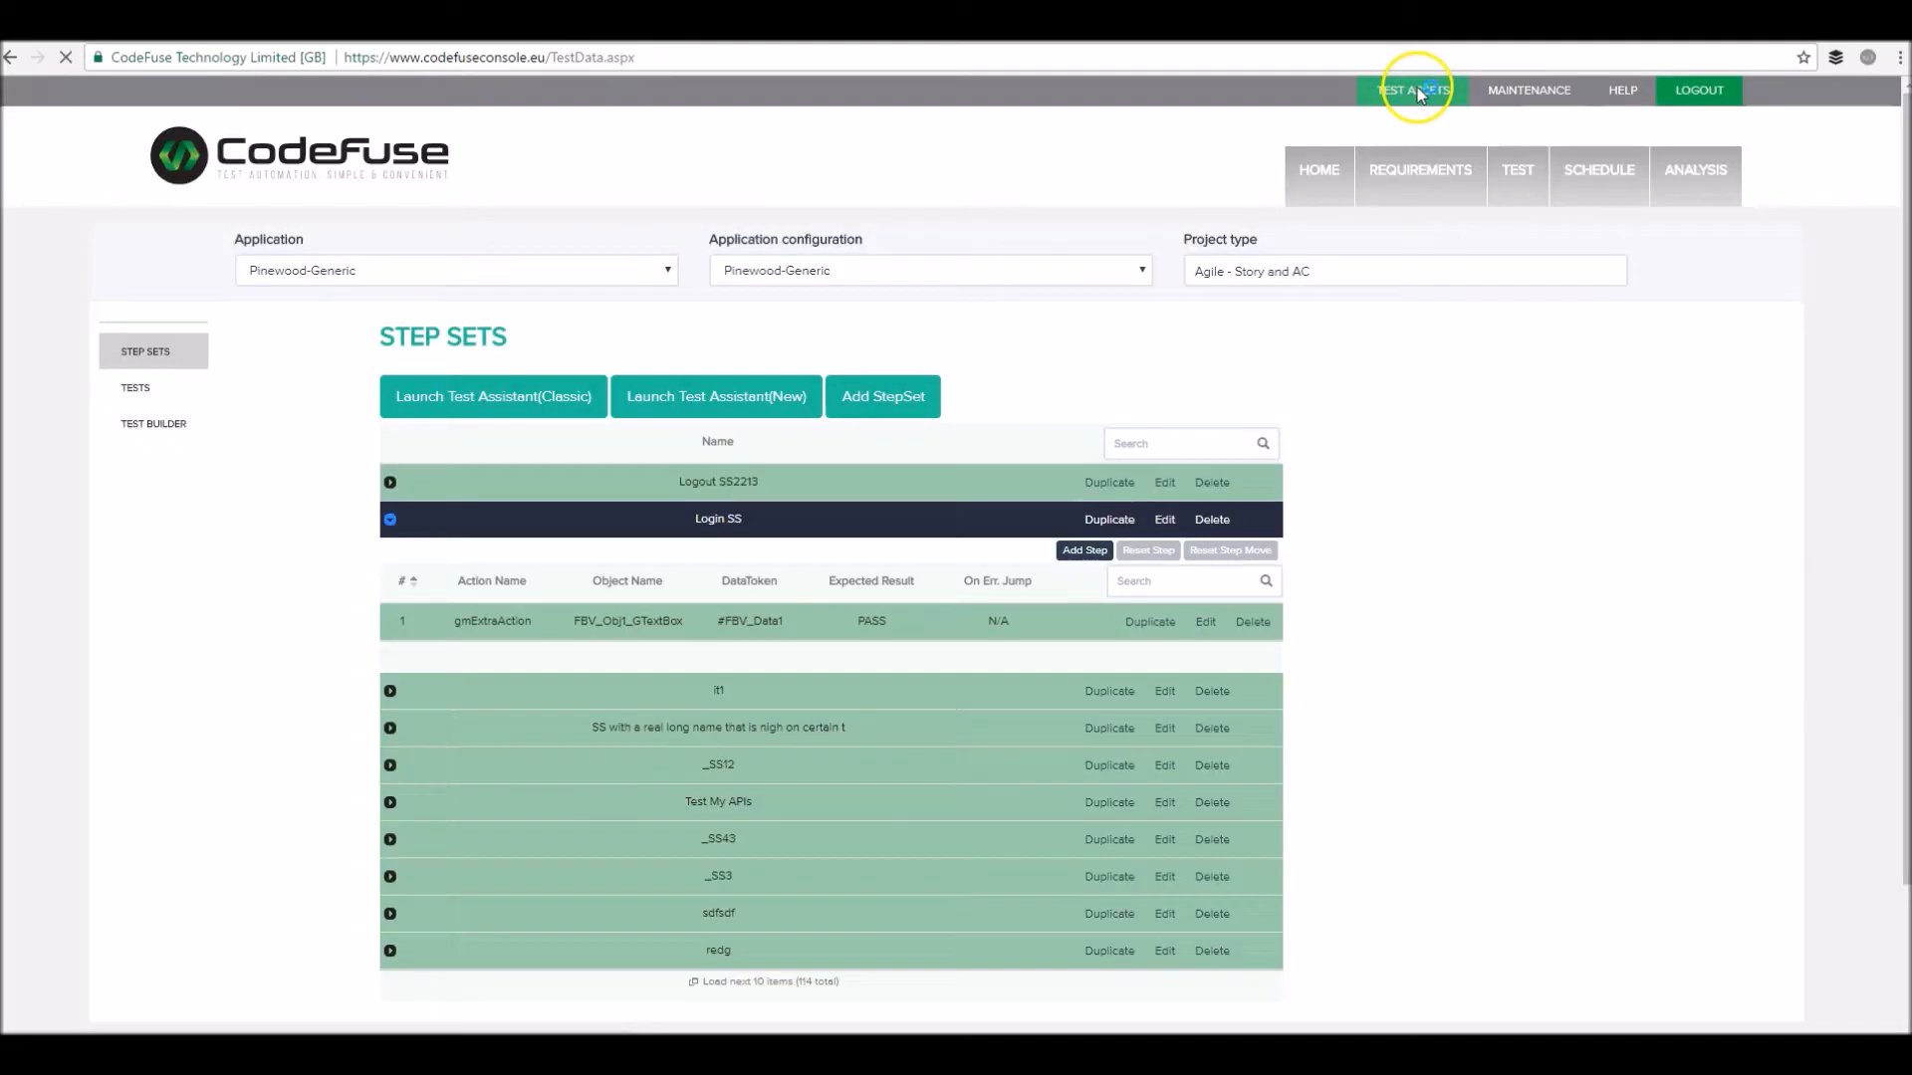
left_click(1412, 90)
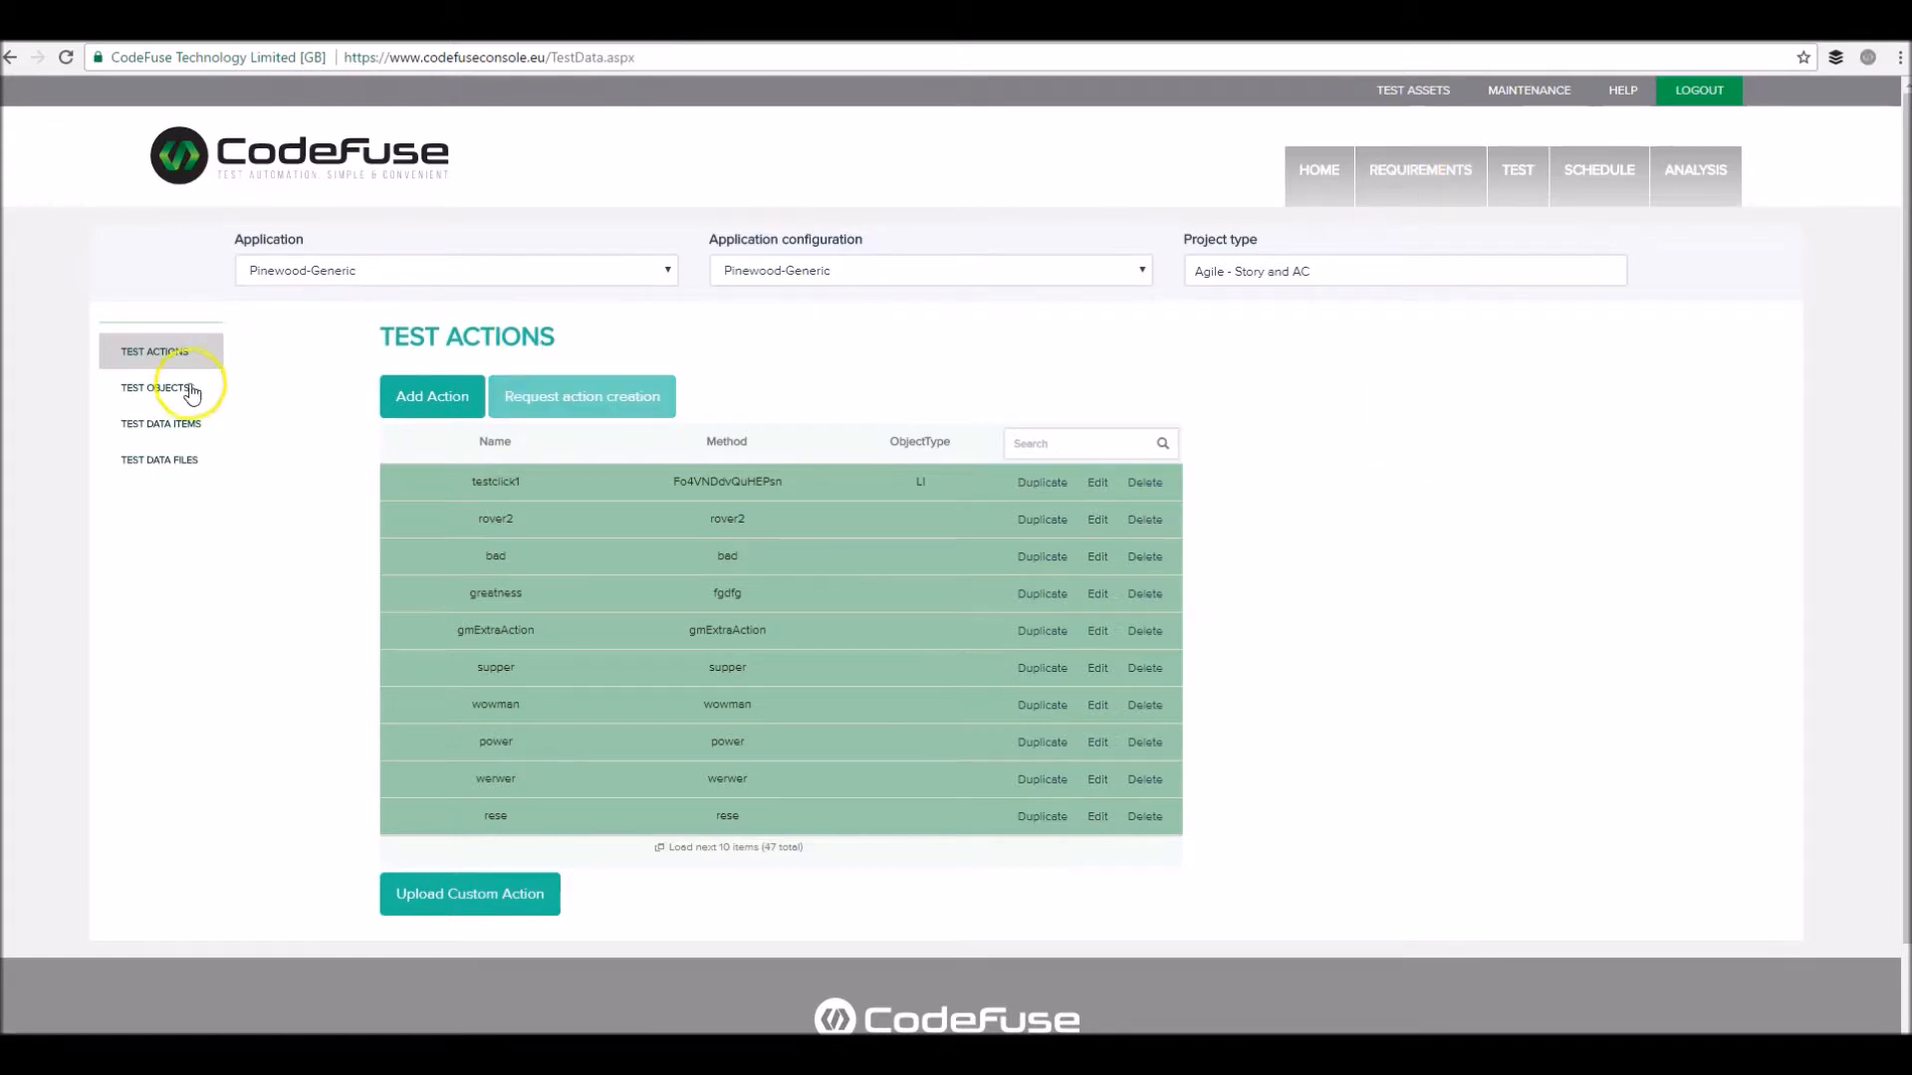
left_click(162, 396)
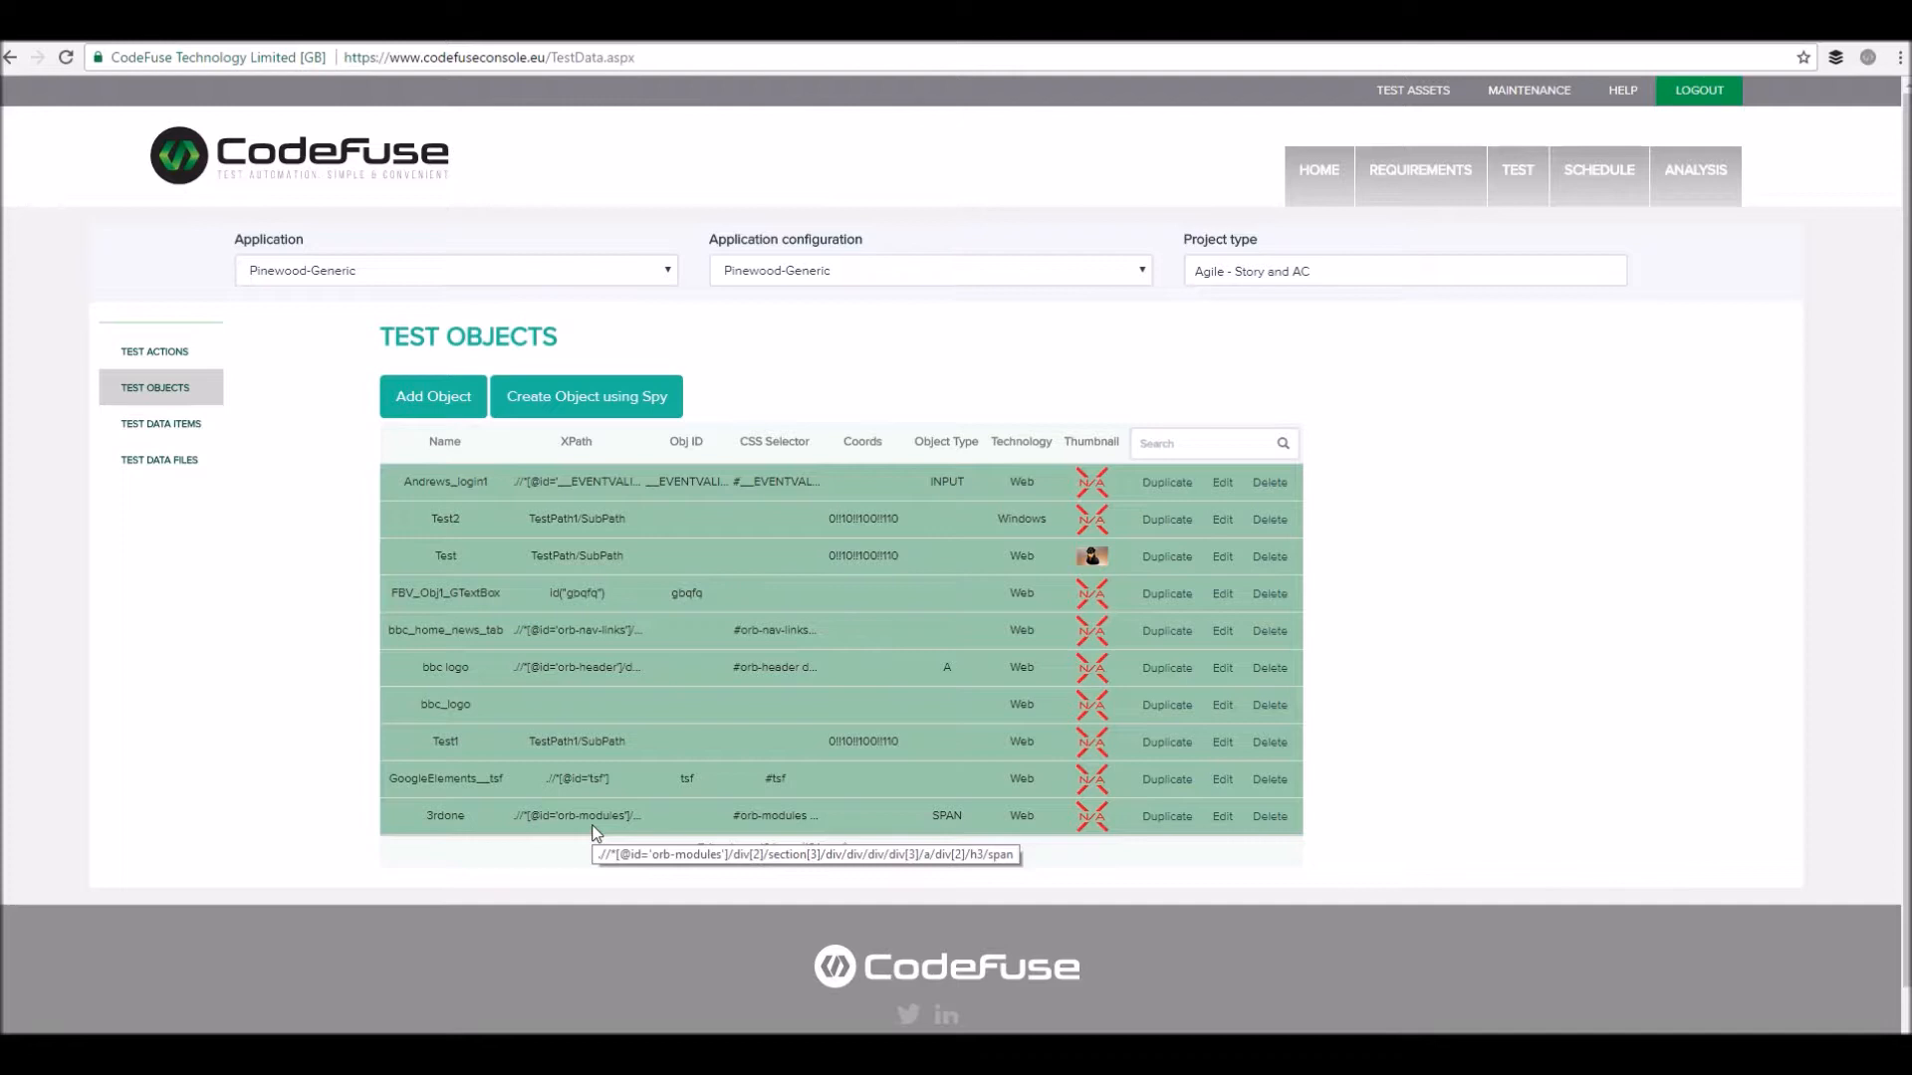
Open the Scheduler and enable Use Secondary Search for the test run
left_click(1612, 169)
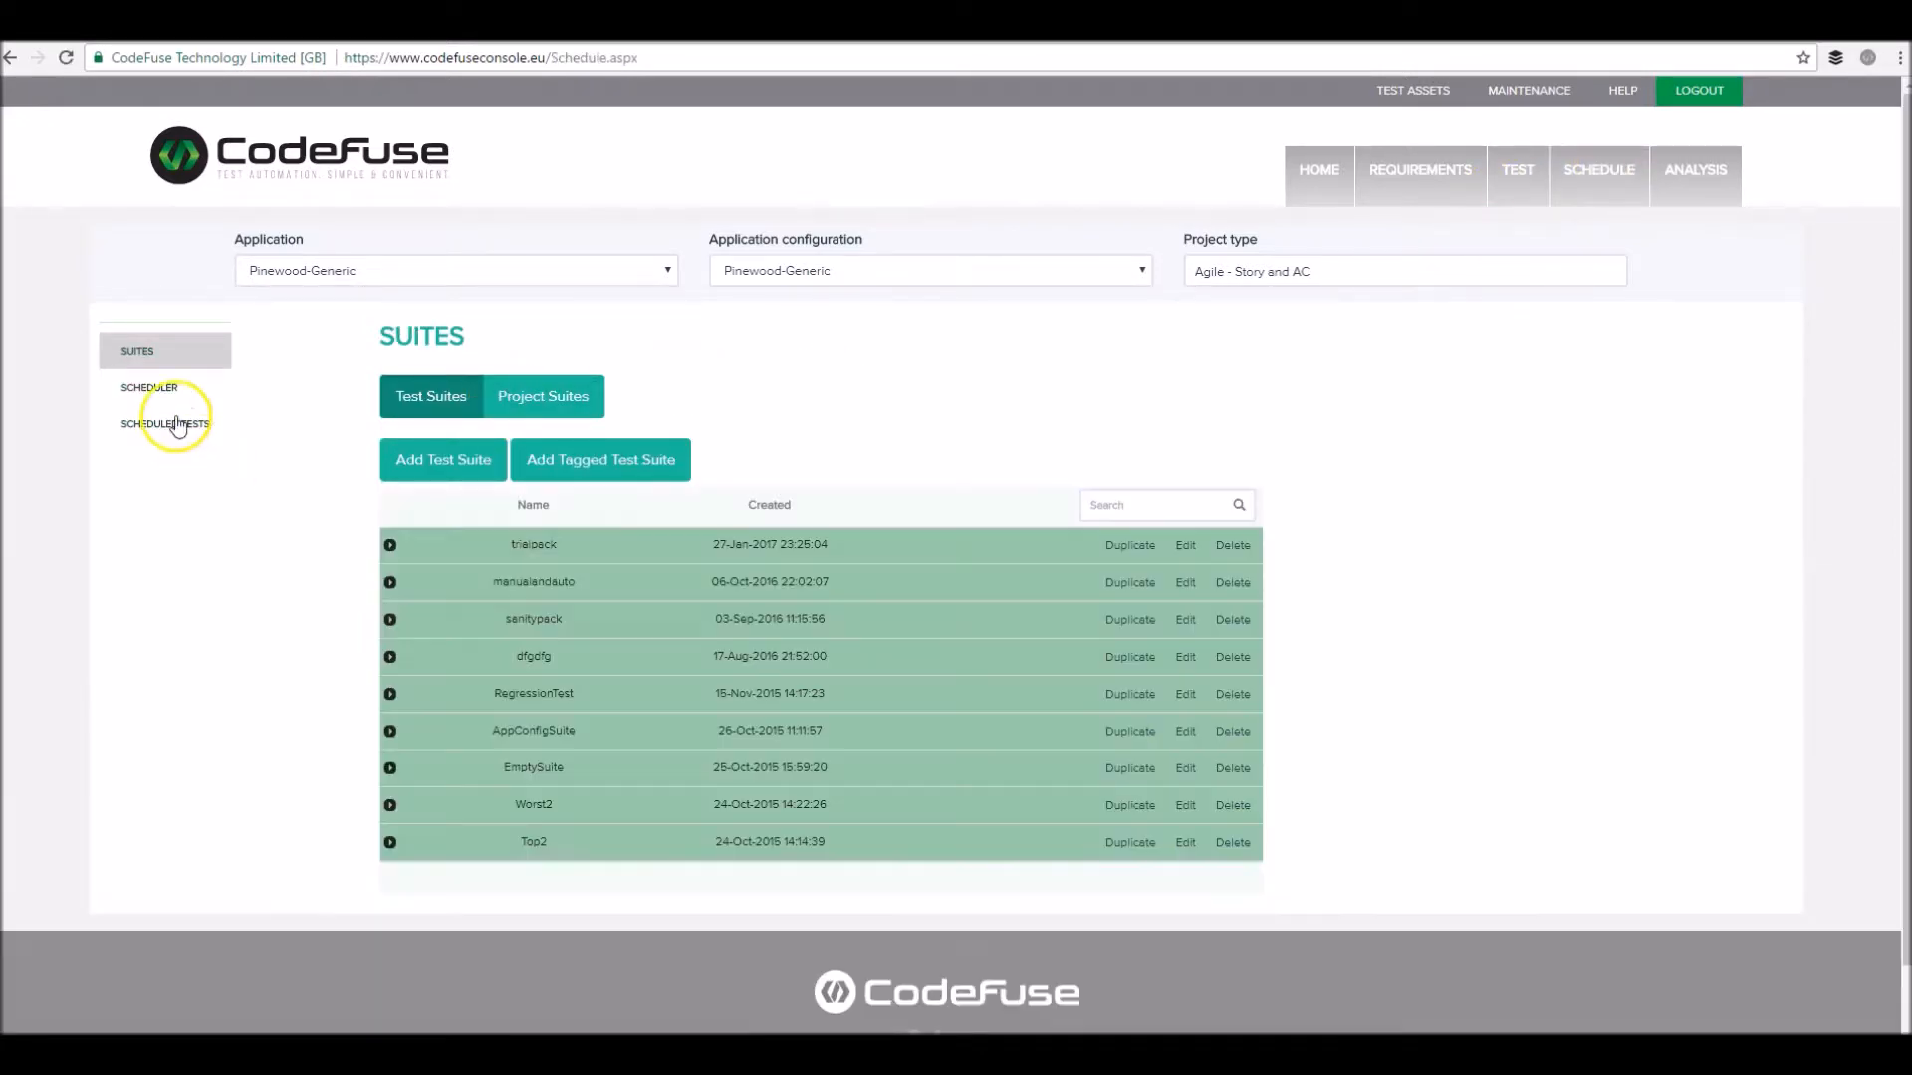
left_click(151, 387)
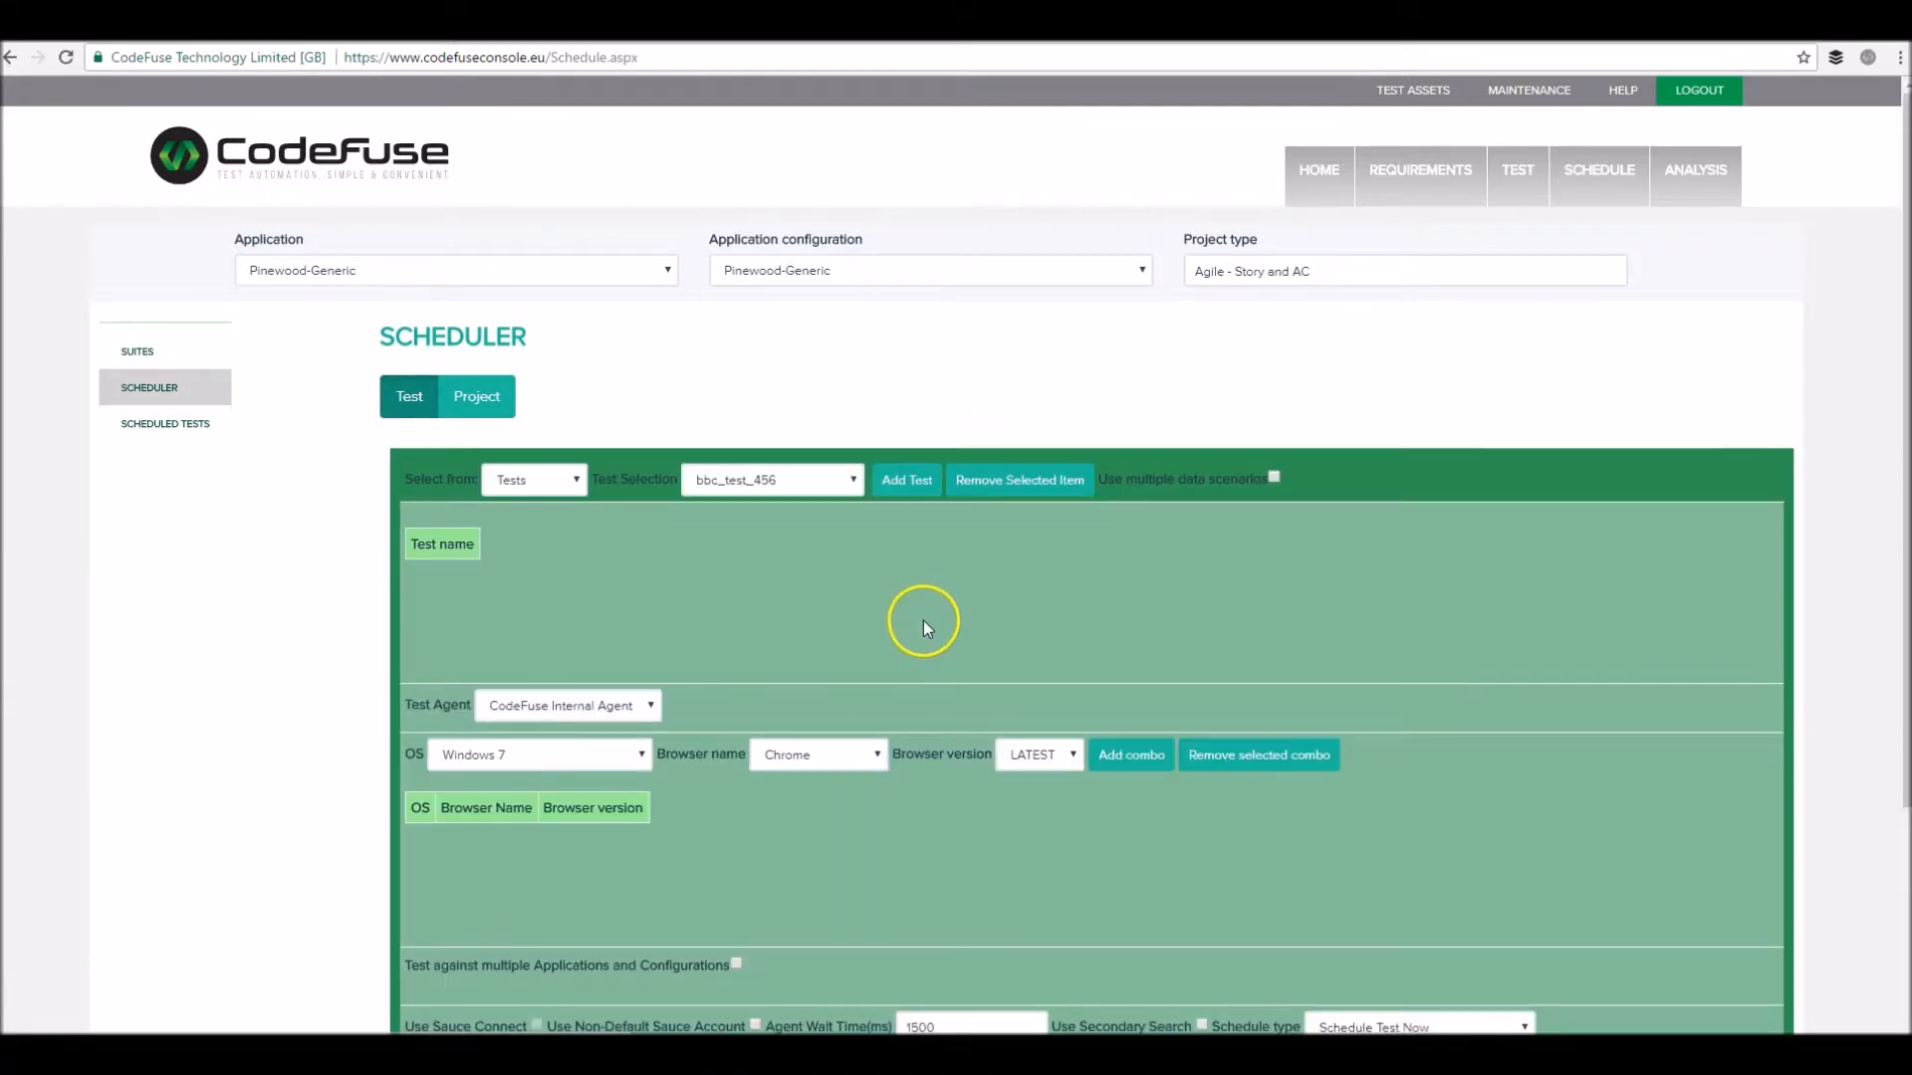
scroll(911, 623, "down", 2)
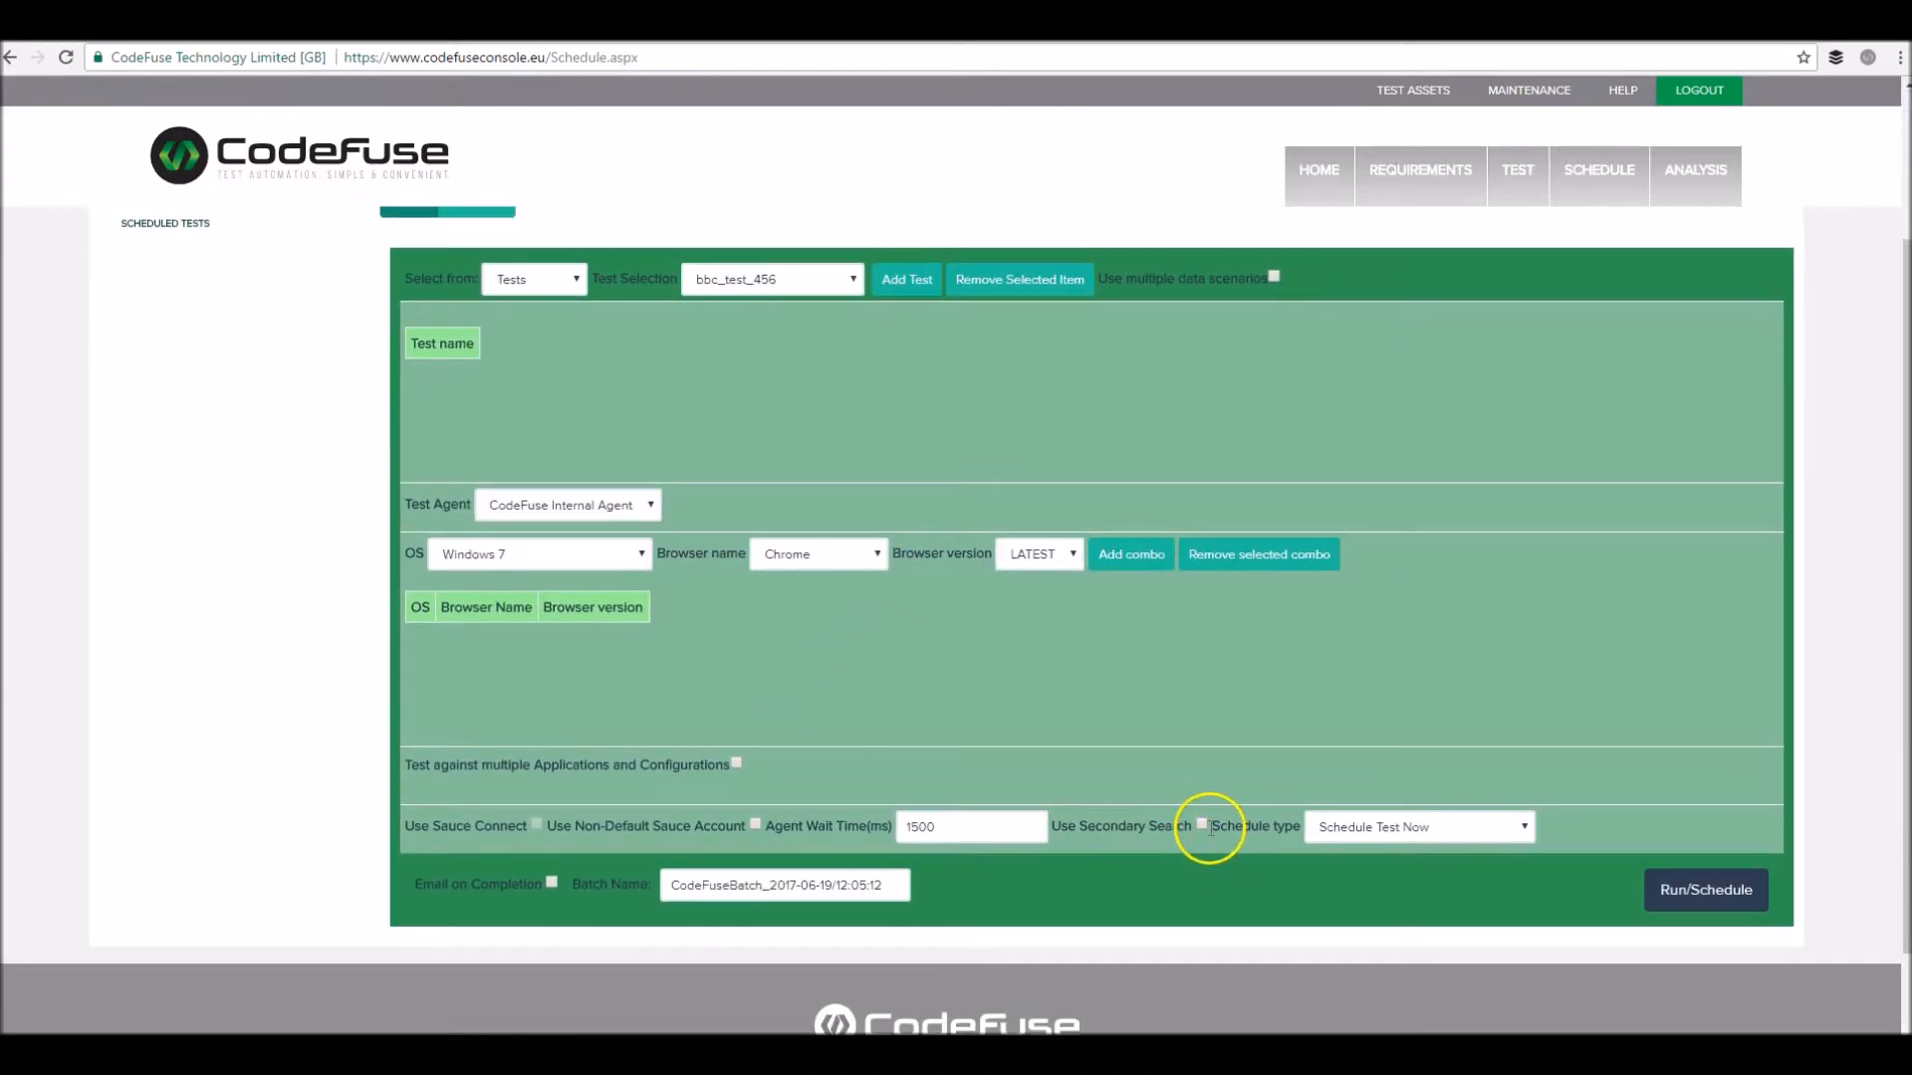
scroll(1614, 685, "up", 1)
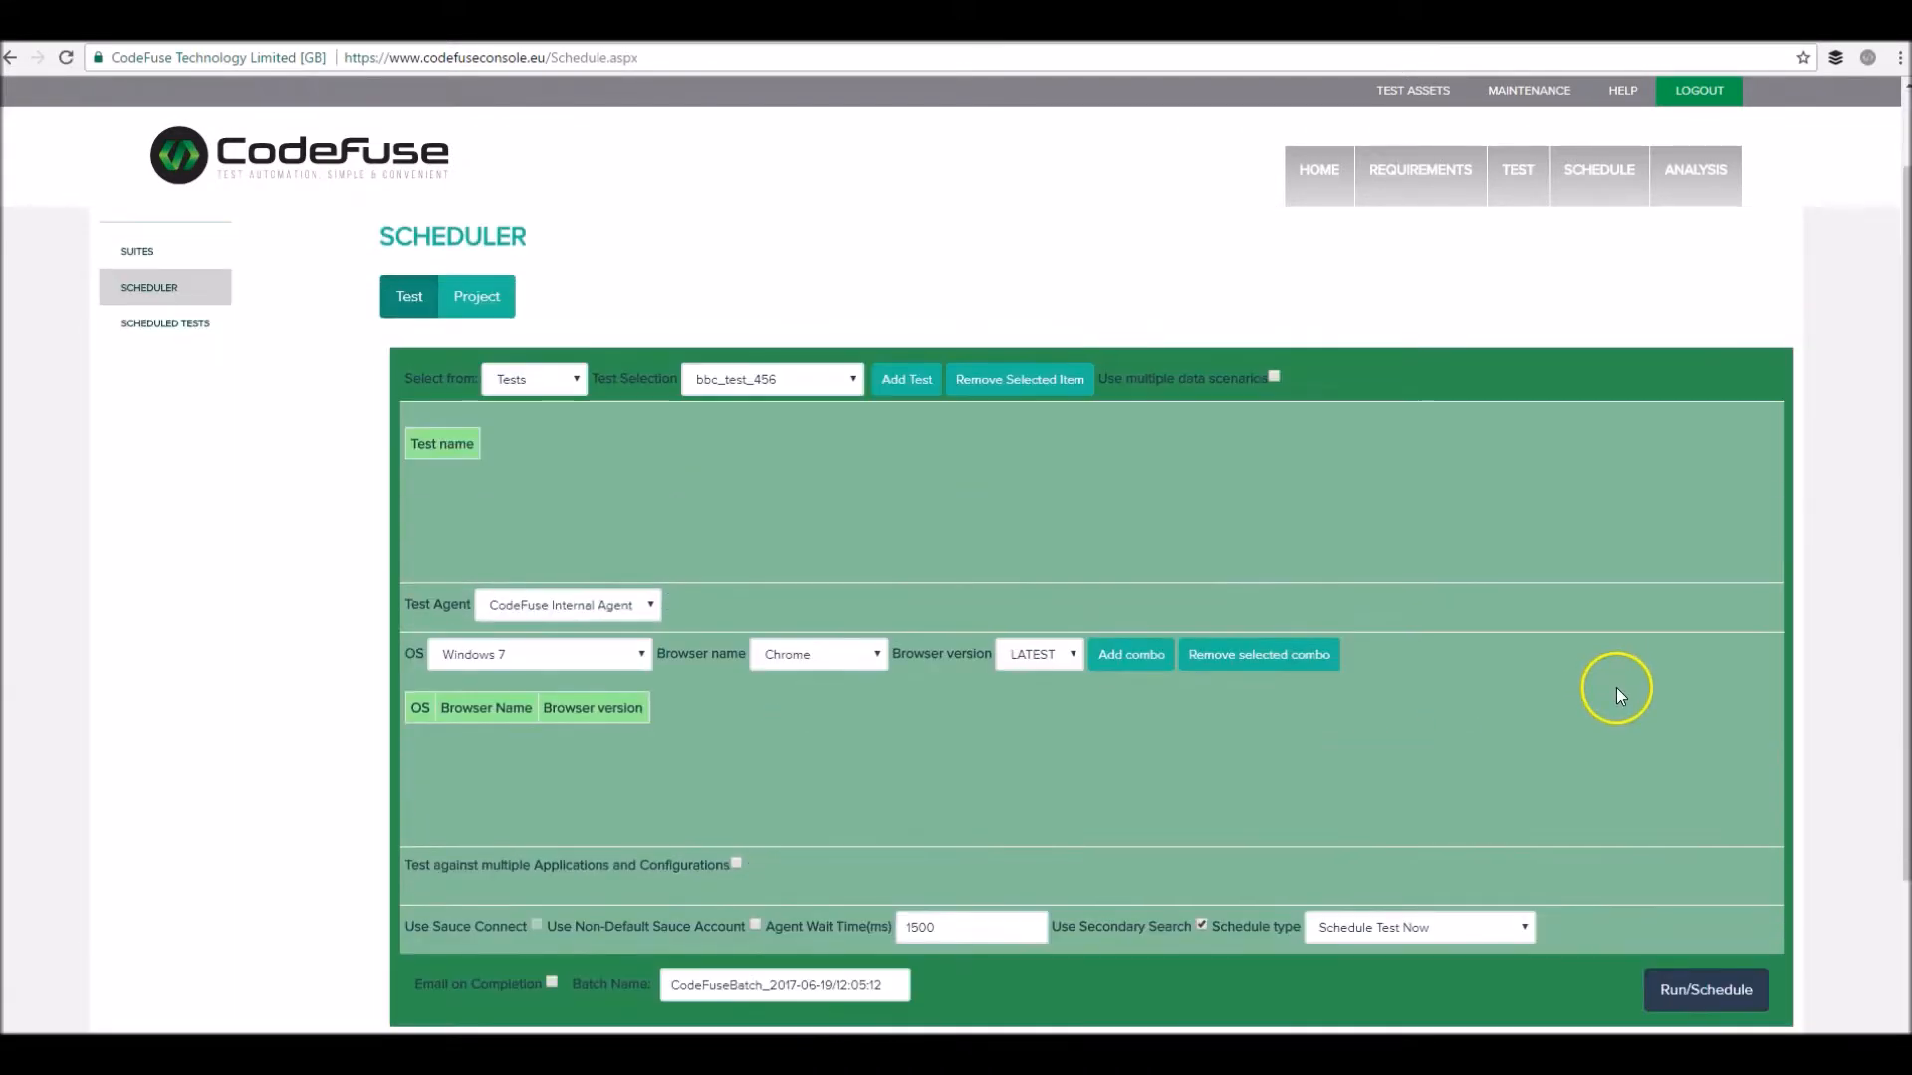
Open the results and expand the latest batch and its Individual Tests suite to examine the ipo-test entry
left_click(1696, 189)
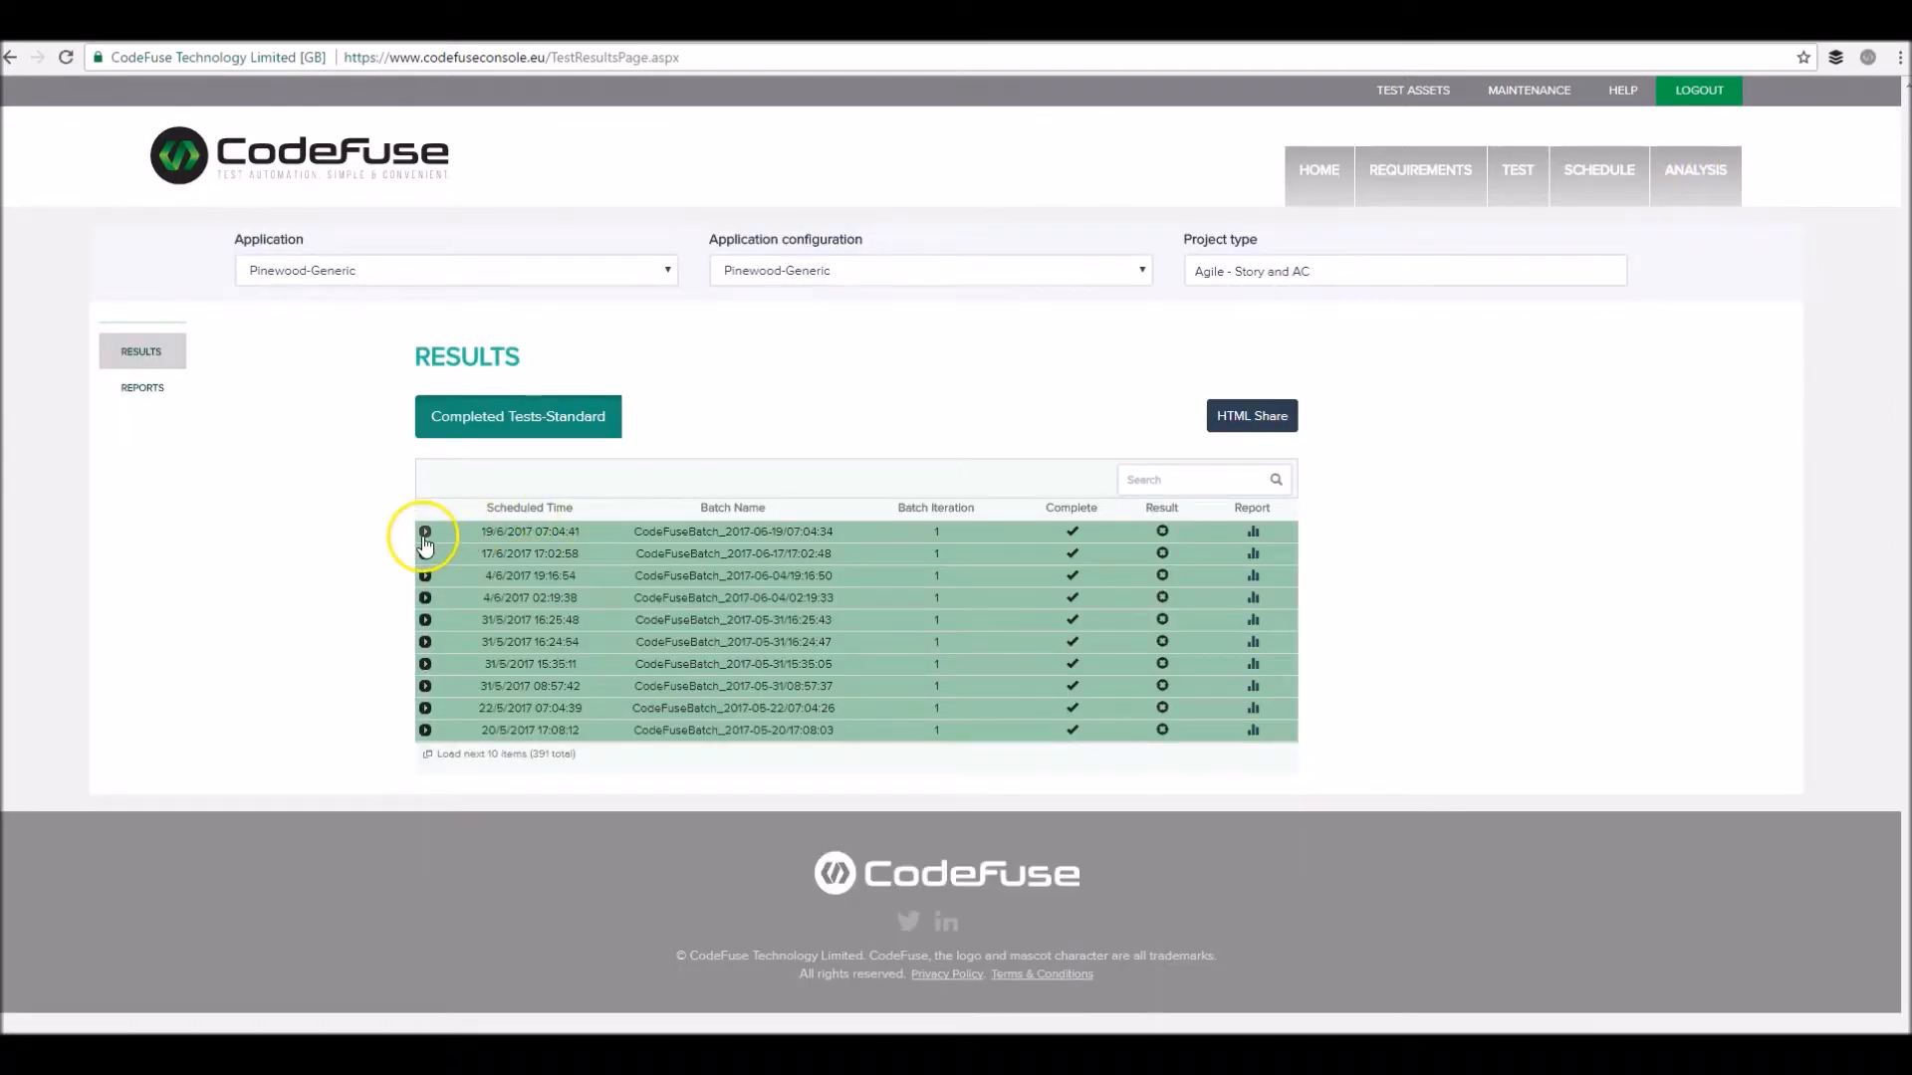
left_click(424, 533)
left_click(425, 617)
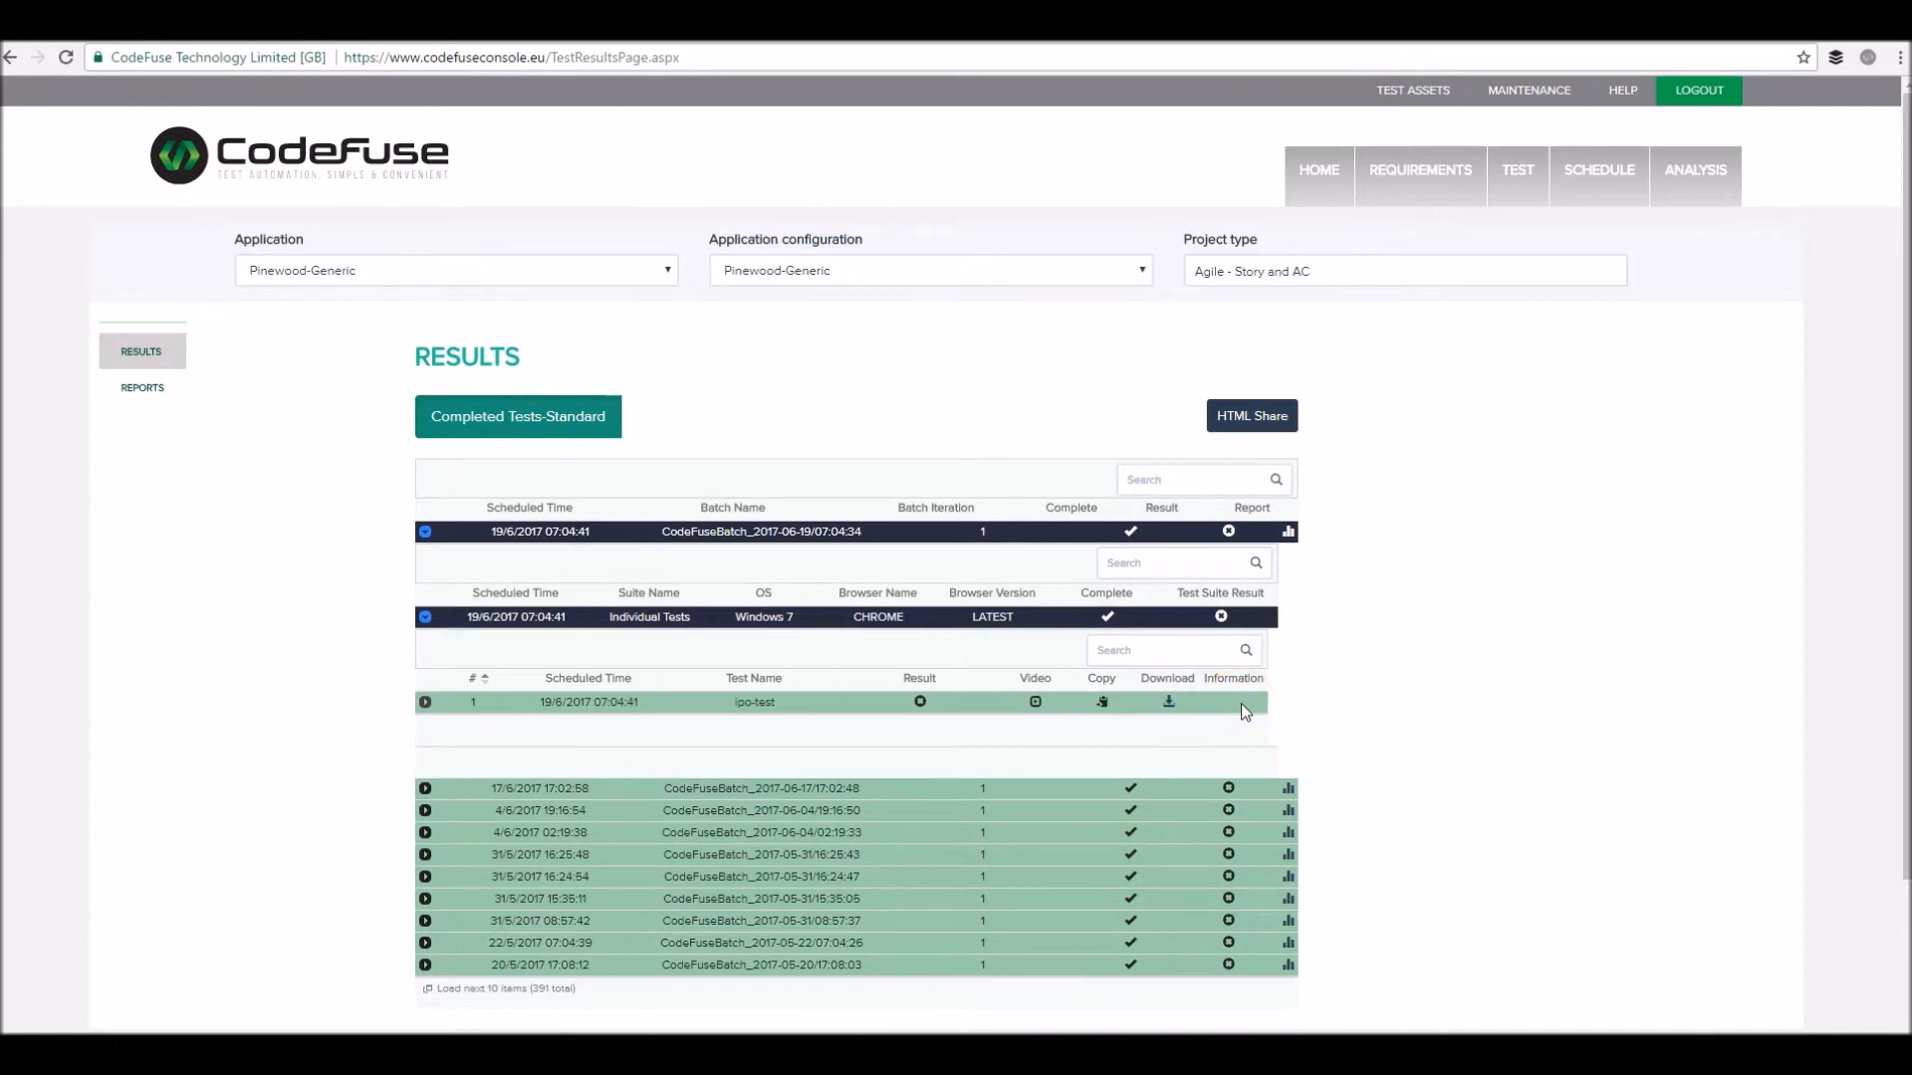
left_click(1241, 709)
left_click(1294, 682)
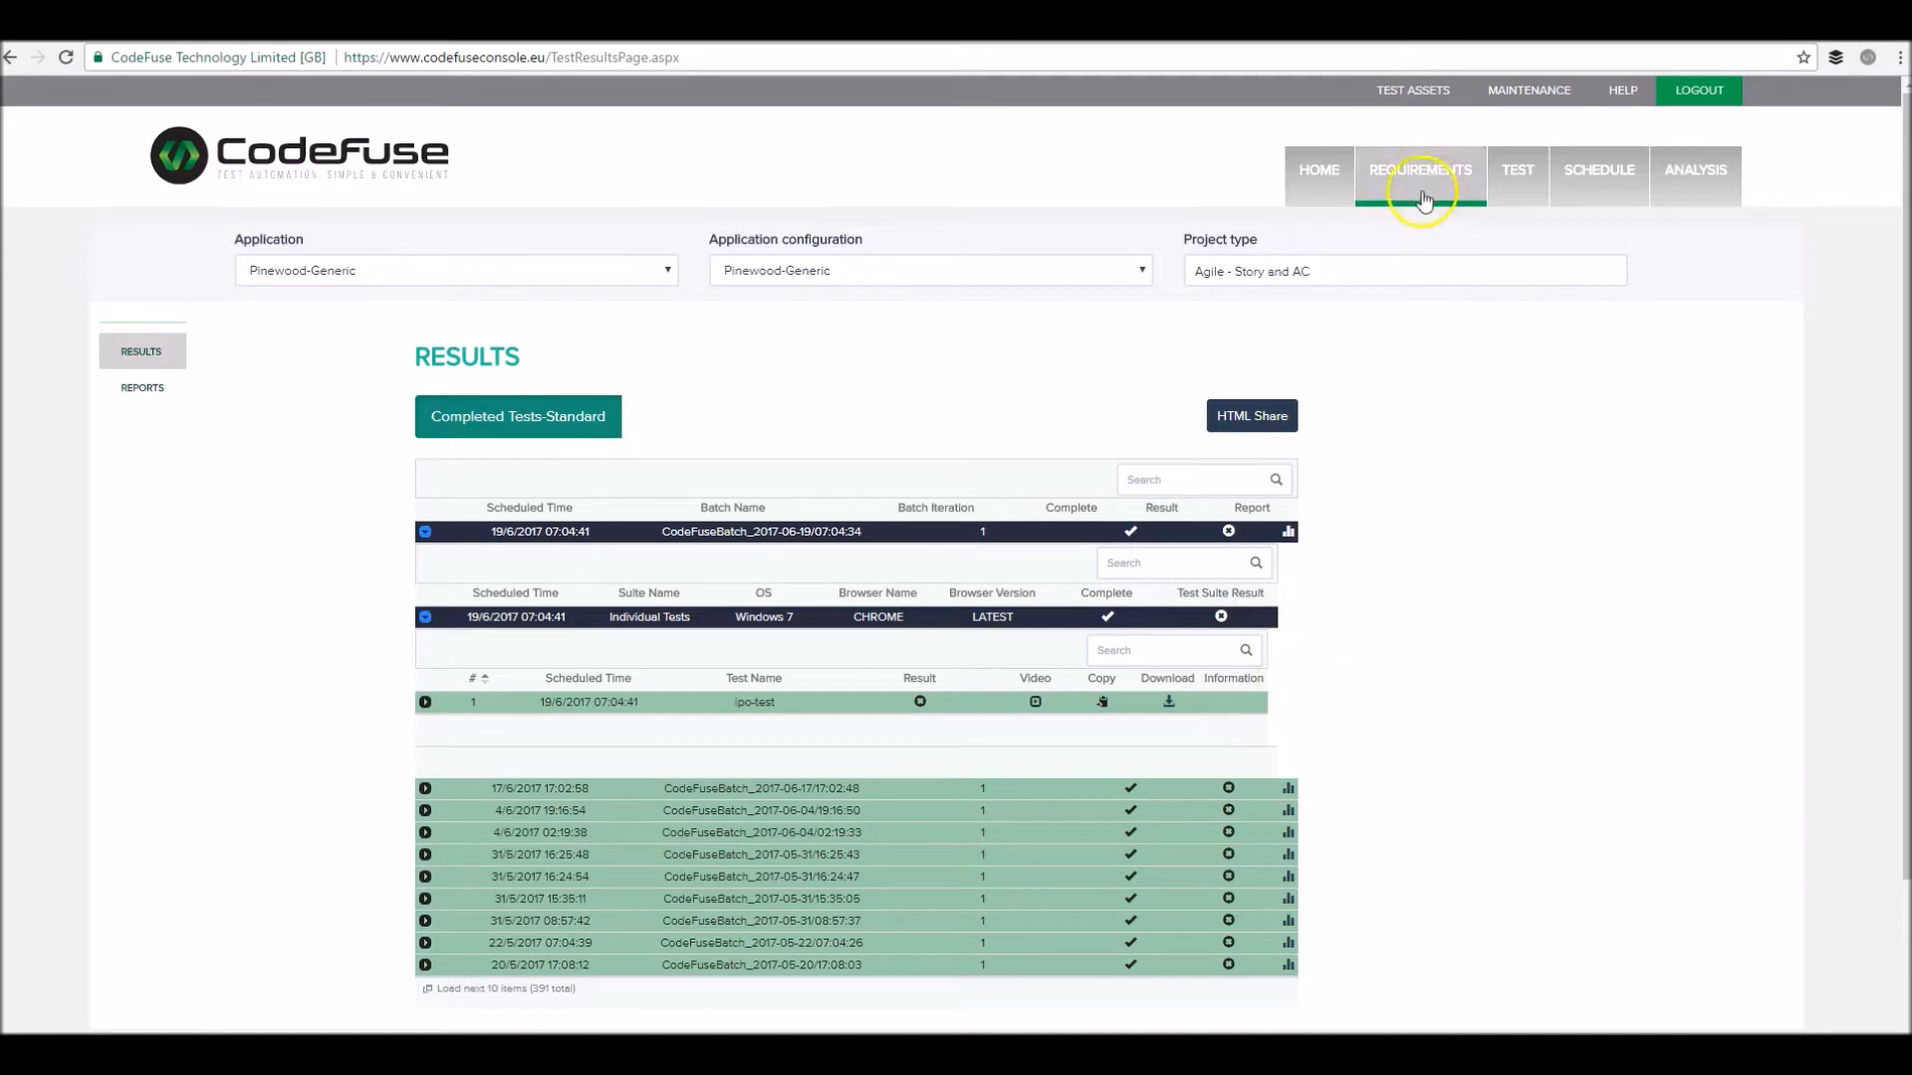
Restore the archived GoogleSearchBox object in Object Maintenance
left_click(1427, 94)
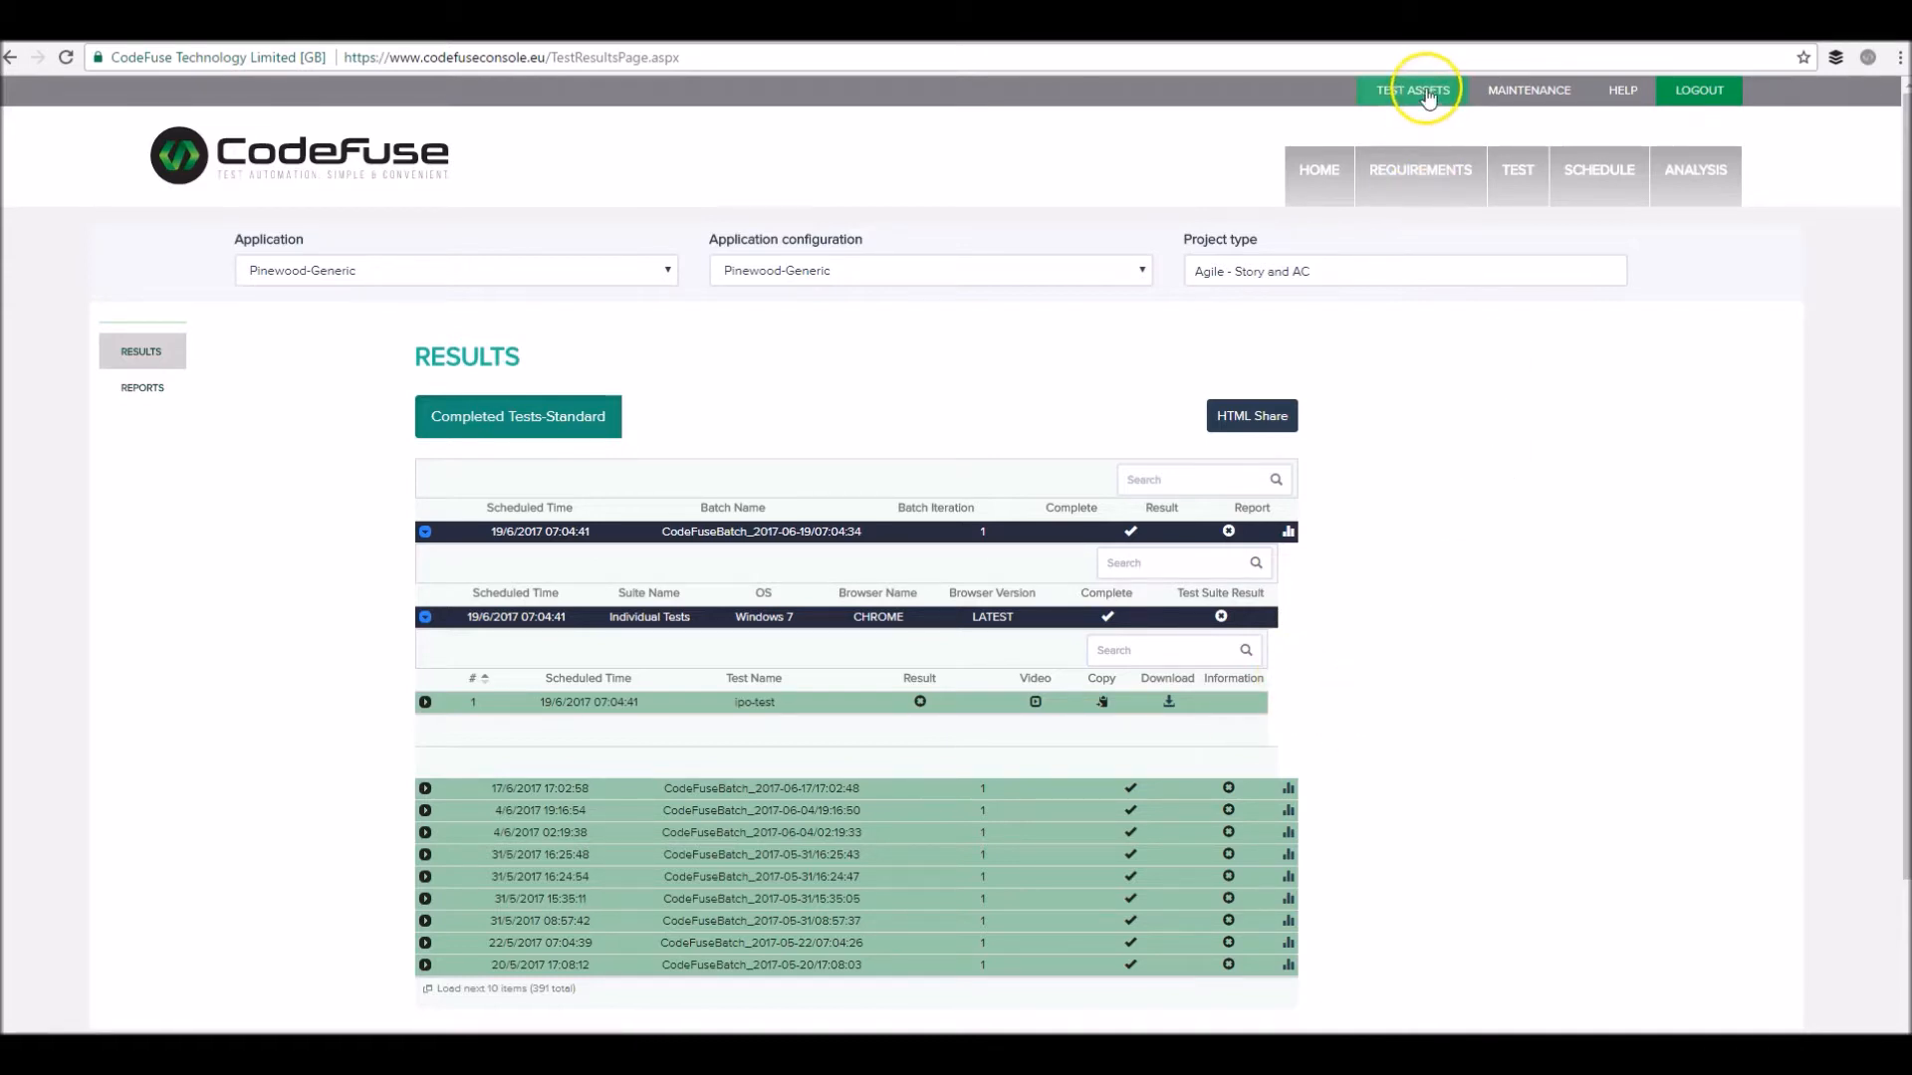
left_click(1527, 94)
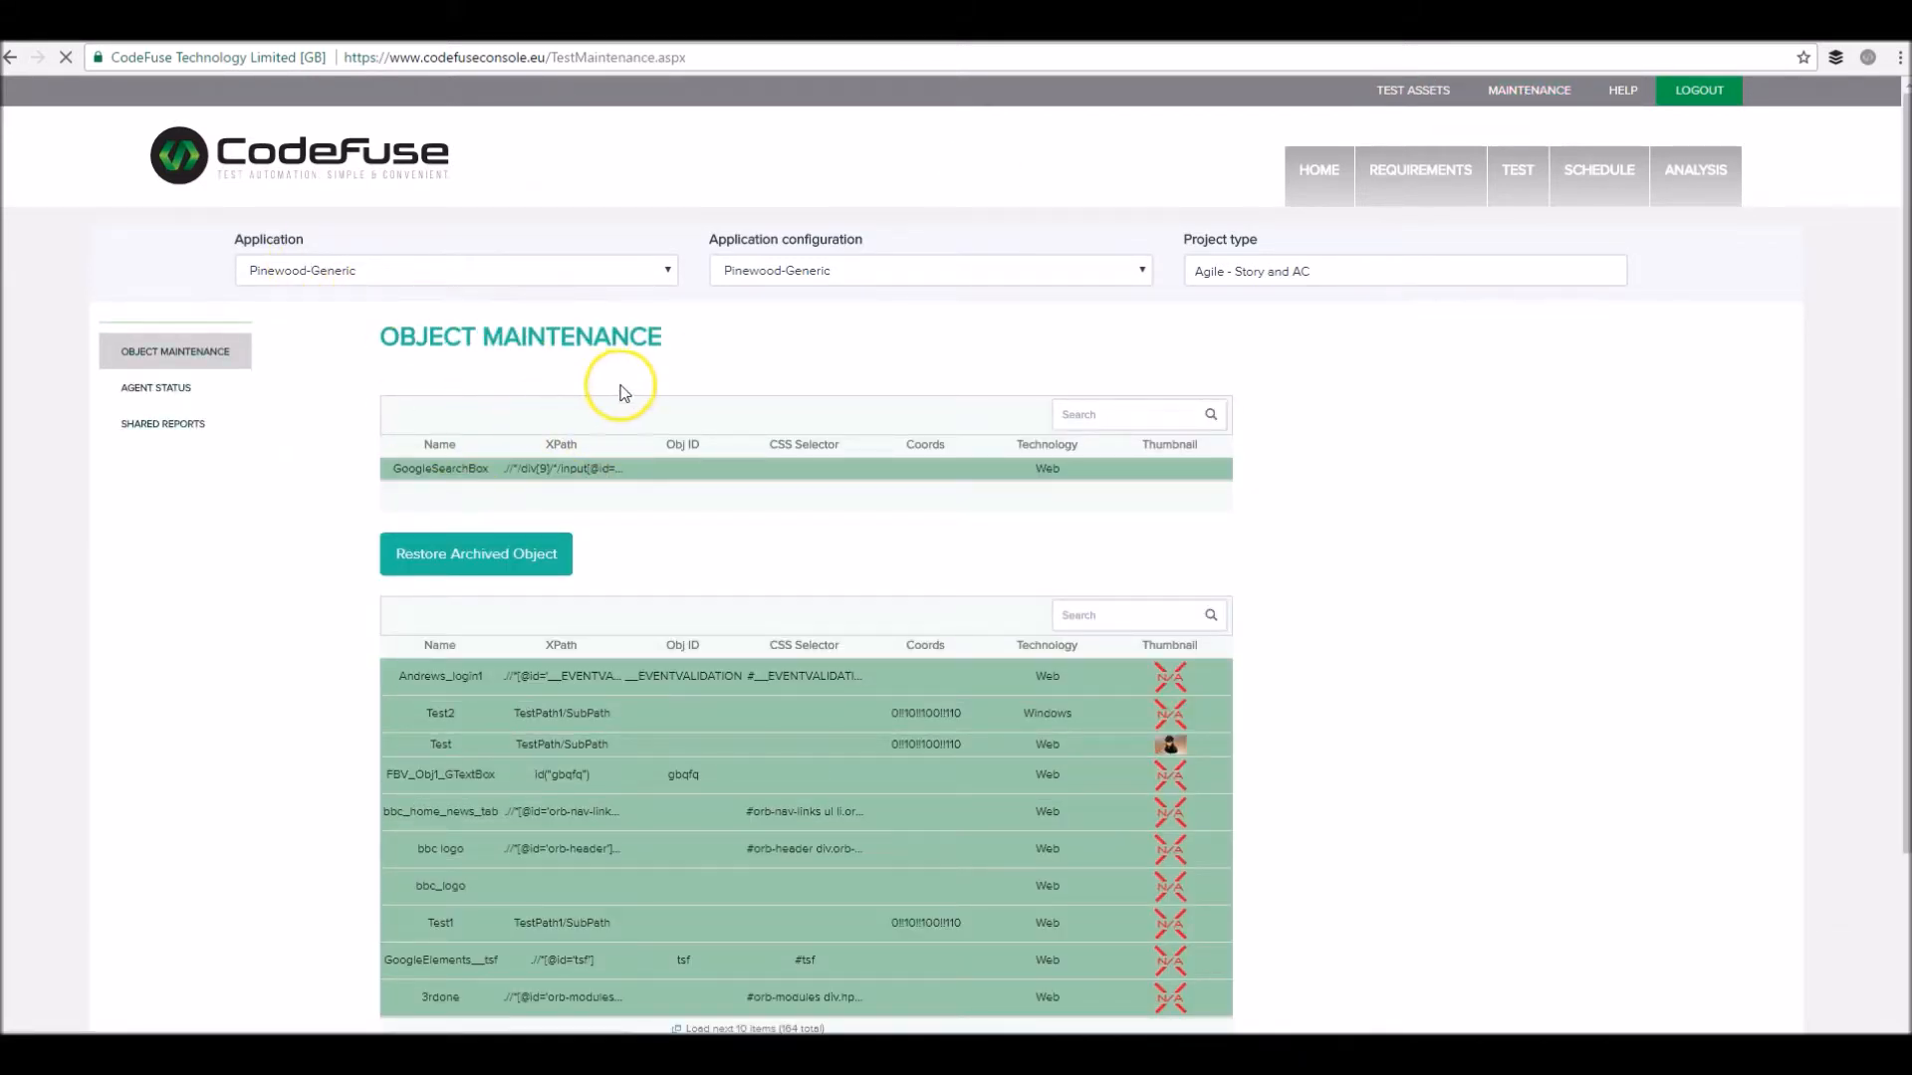
left_click(683, 469)
left_click(509, 574)
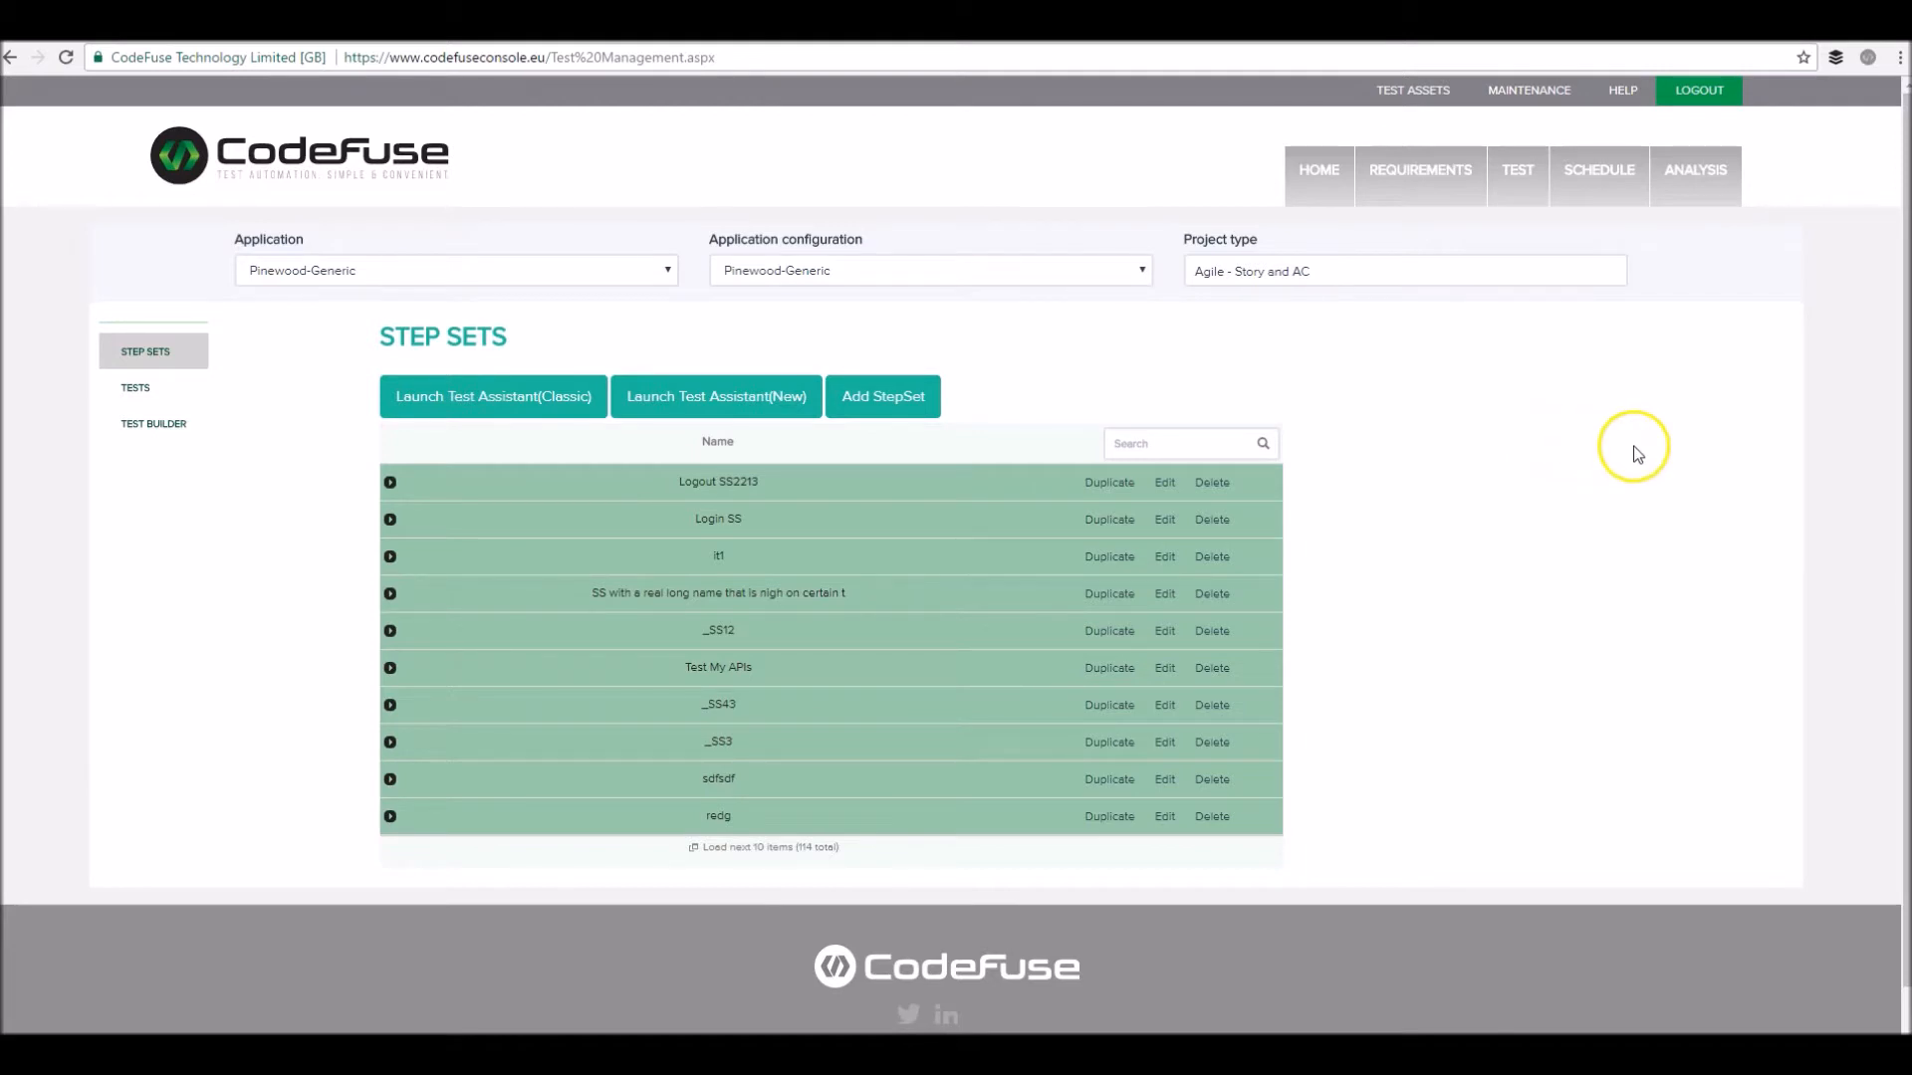
Review the tests list and the steps inside the Logout SS2213 step set
left_click(175, 393)
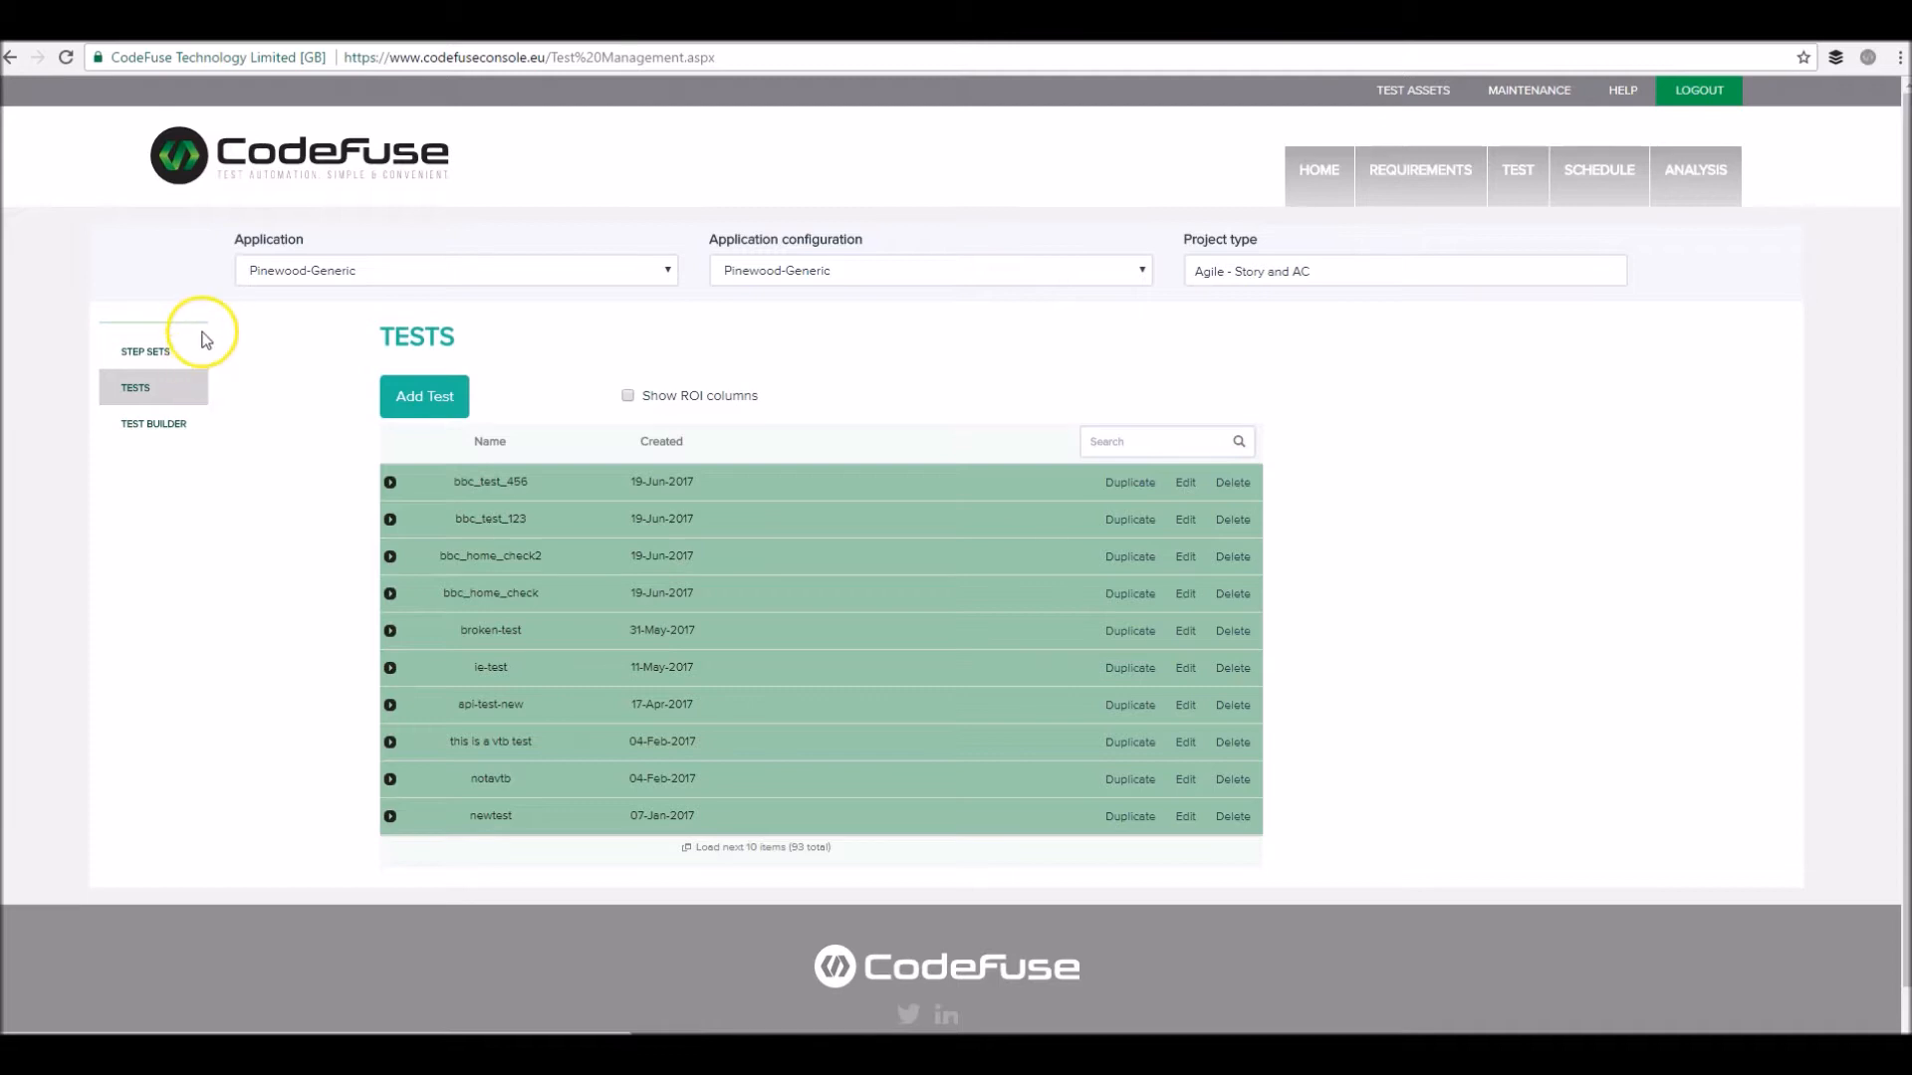
left_click(160, 355)
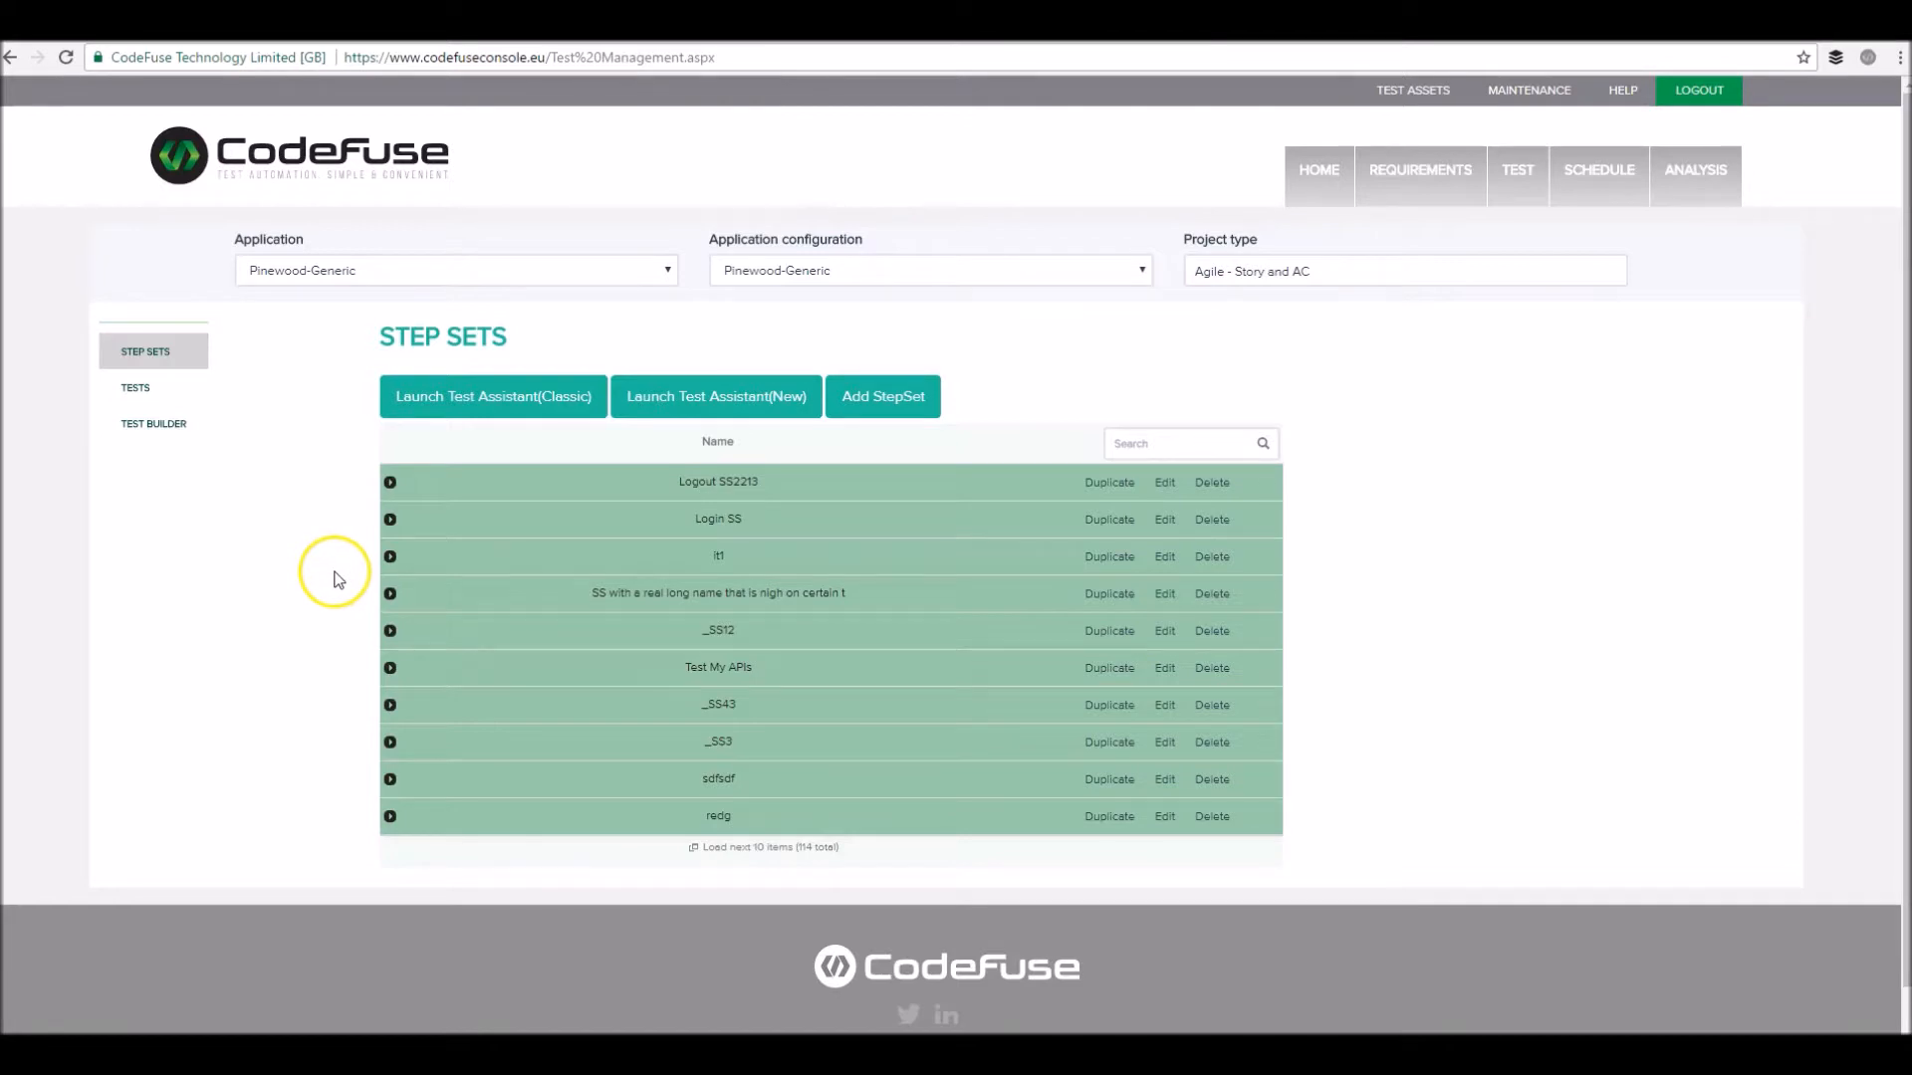
left_click(389, 484)
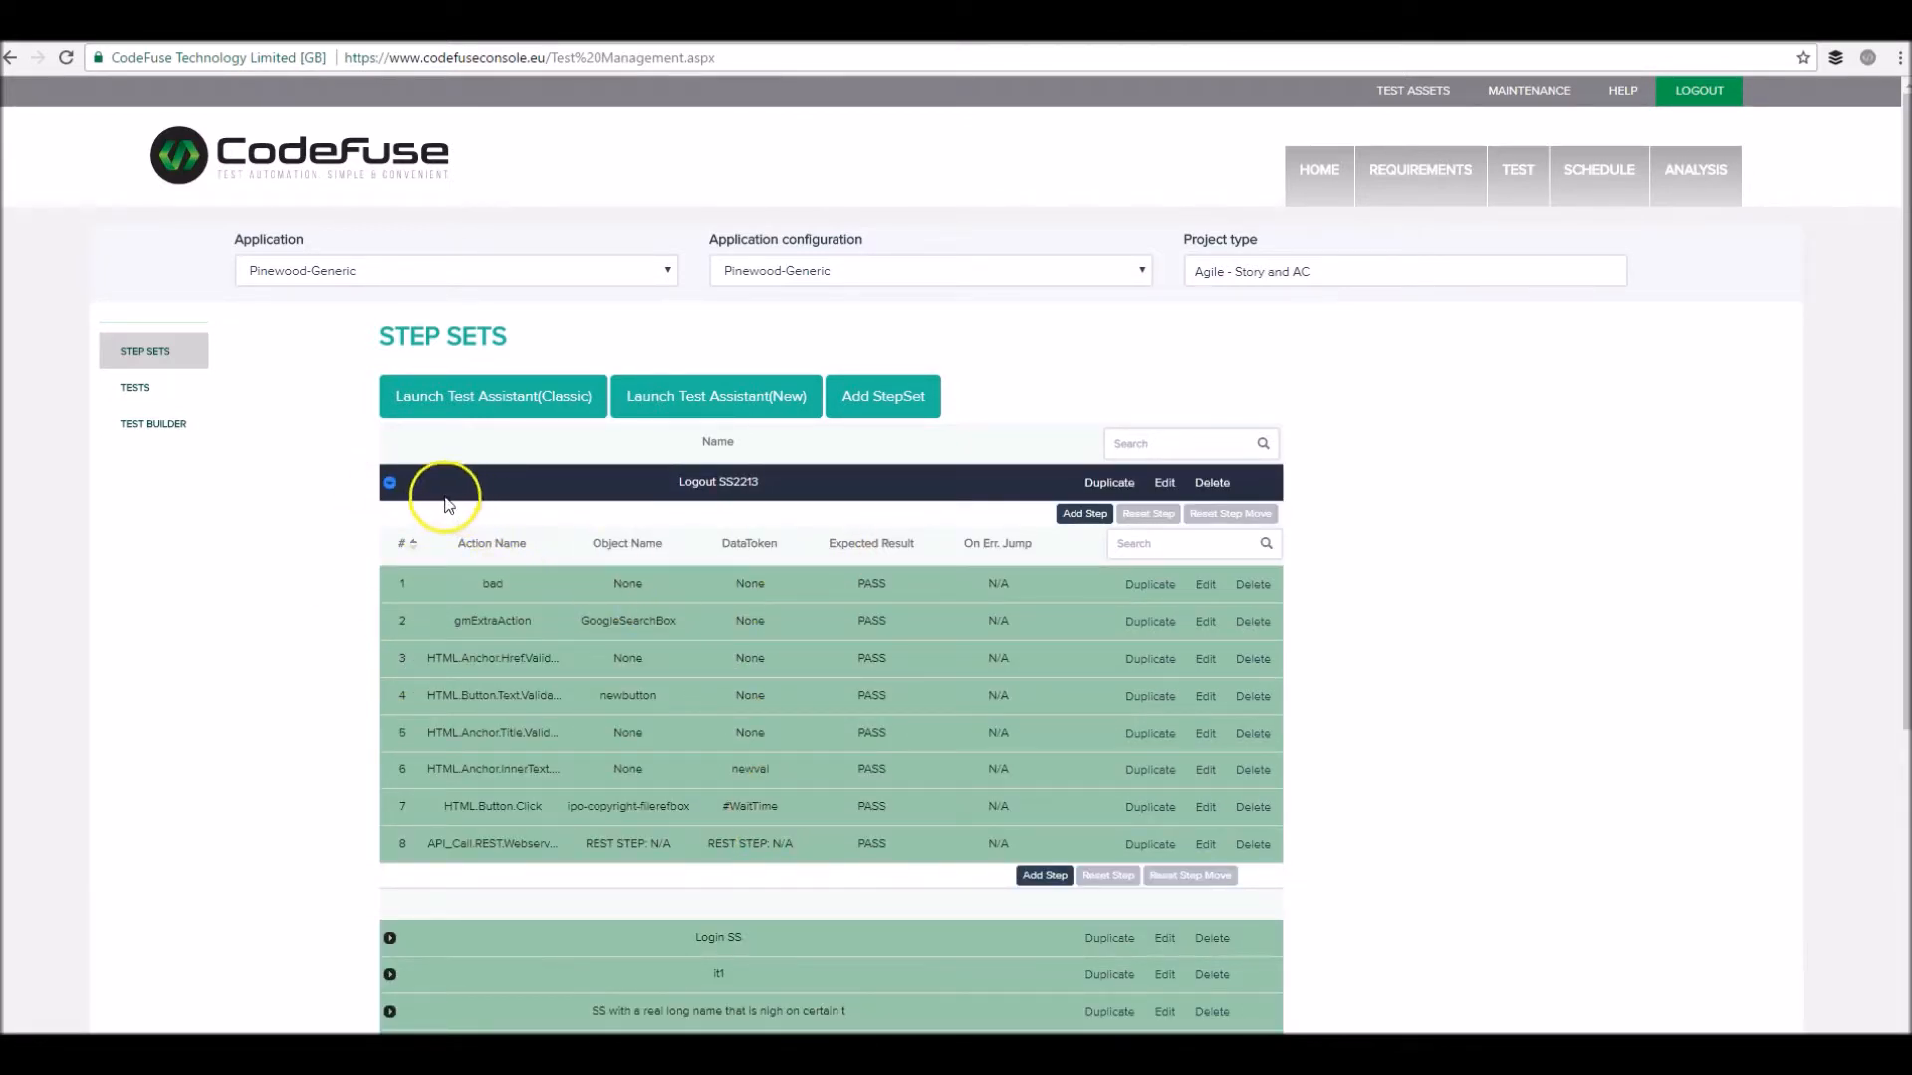
left_click(389, 482)
Examine the test assets: test actions, test objects and test data items
left_click(1415, 87)
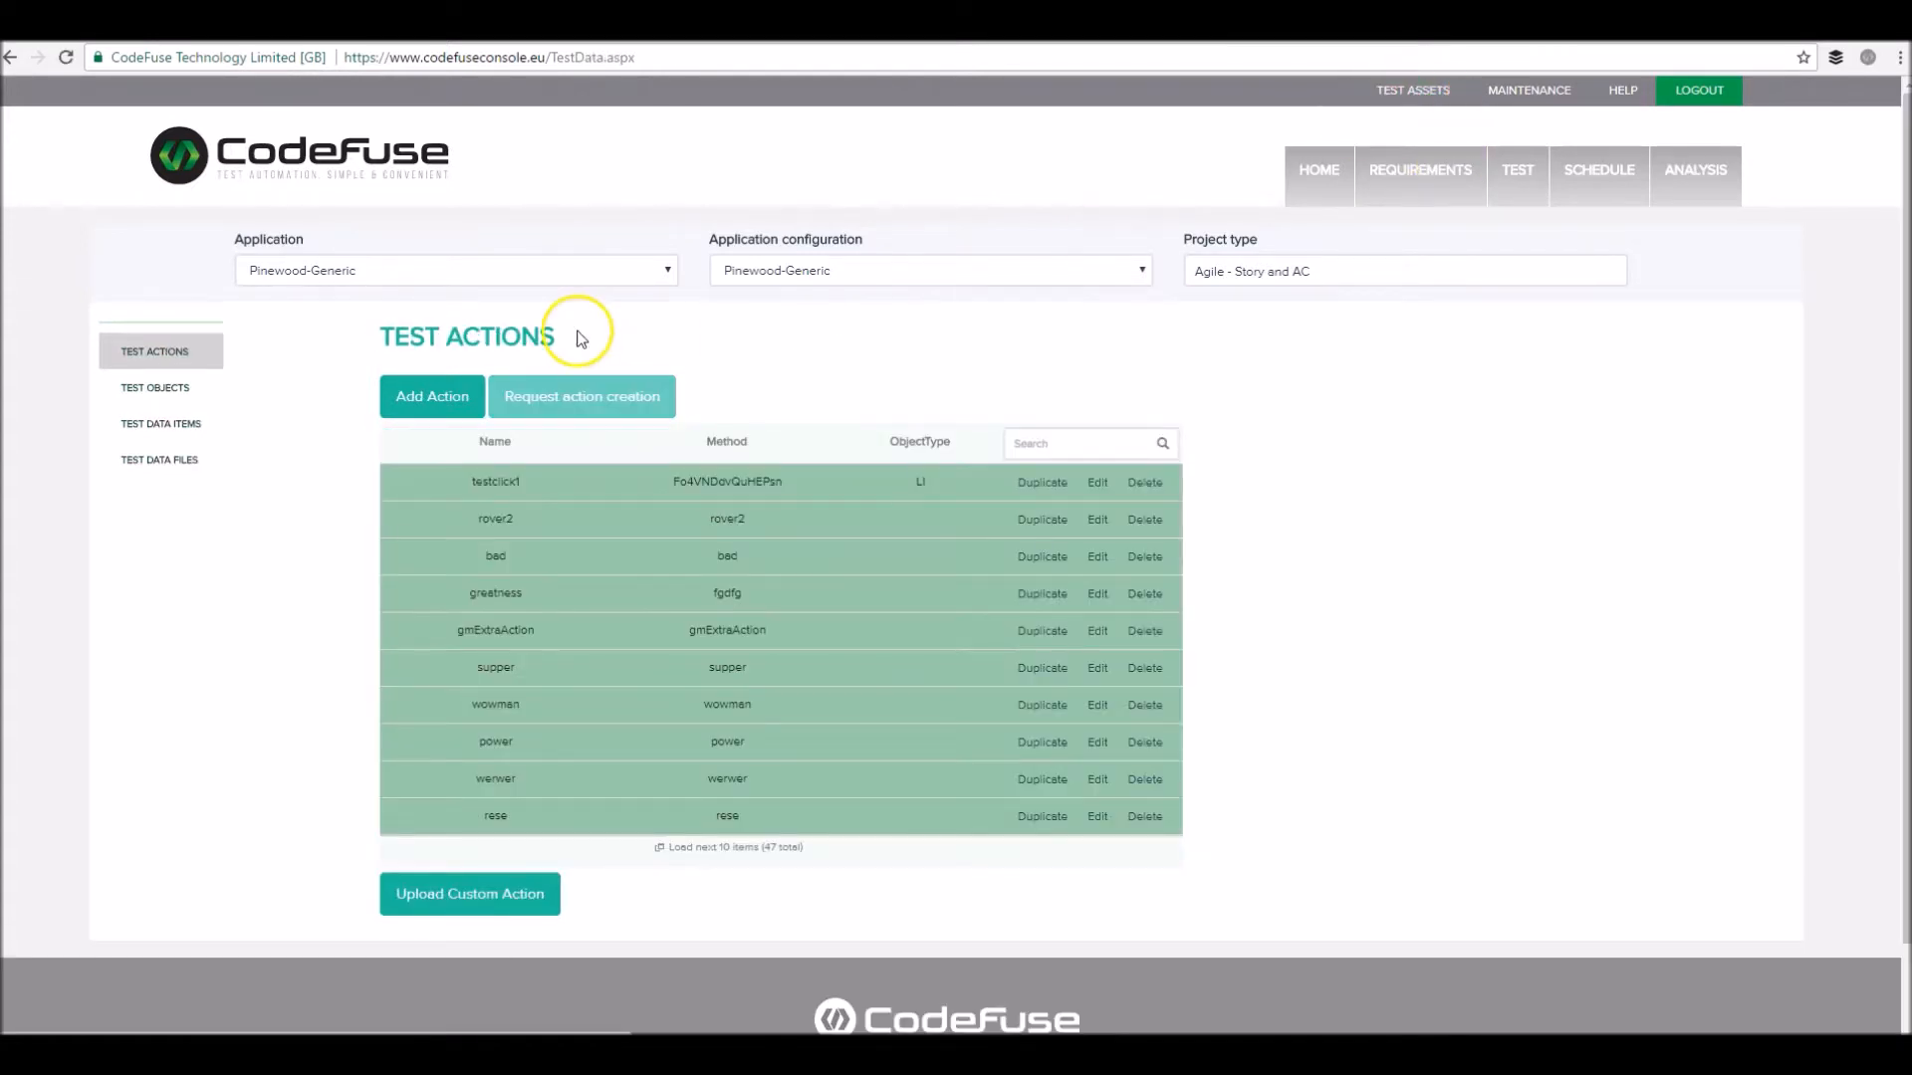
left_click(149, 388)
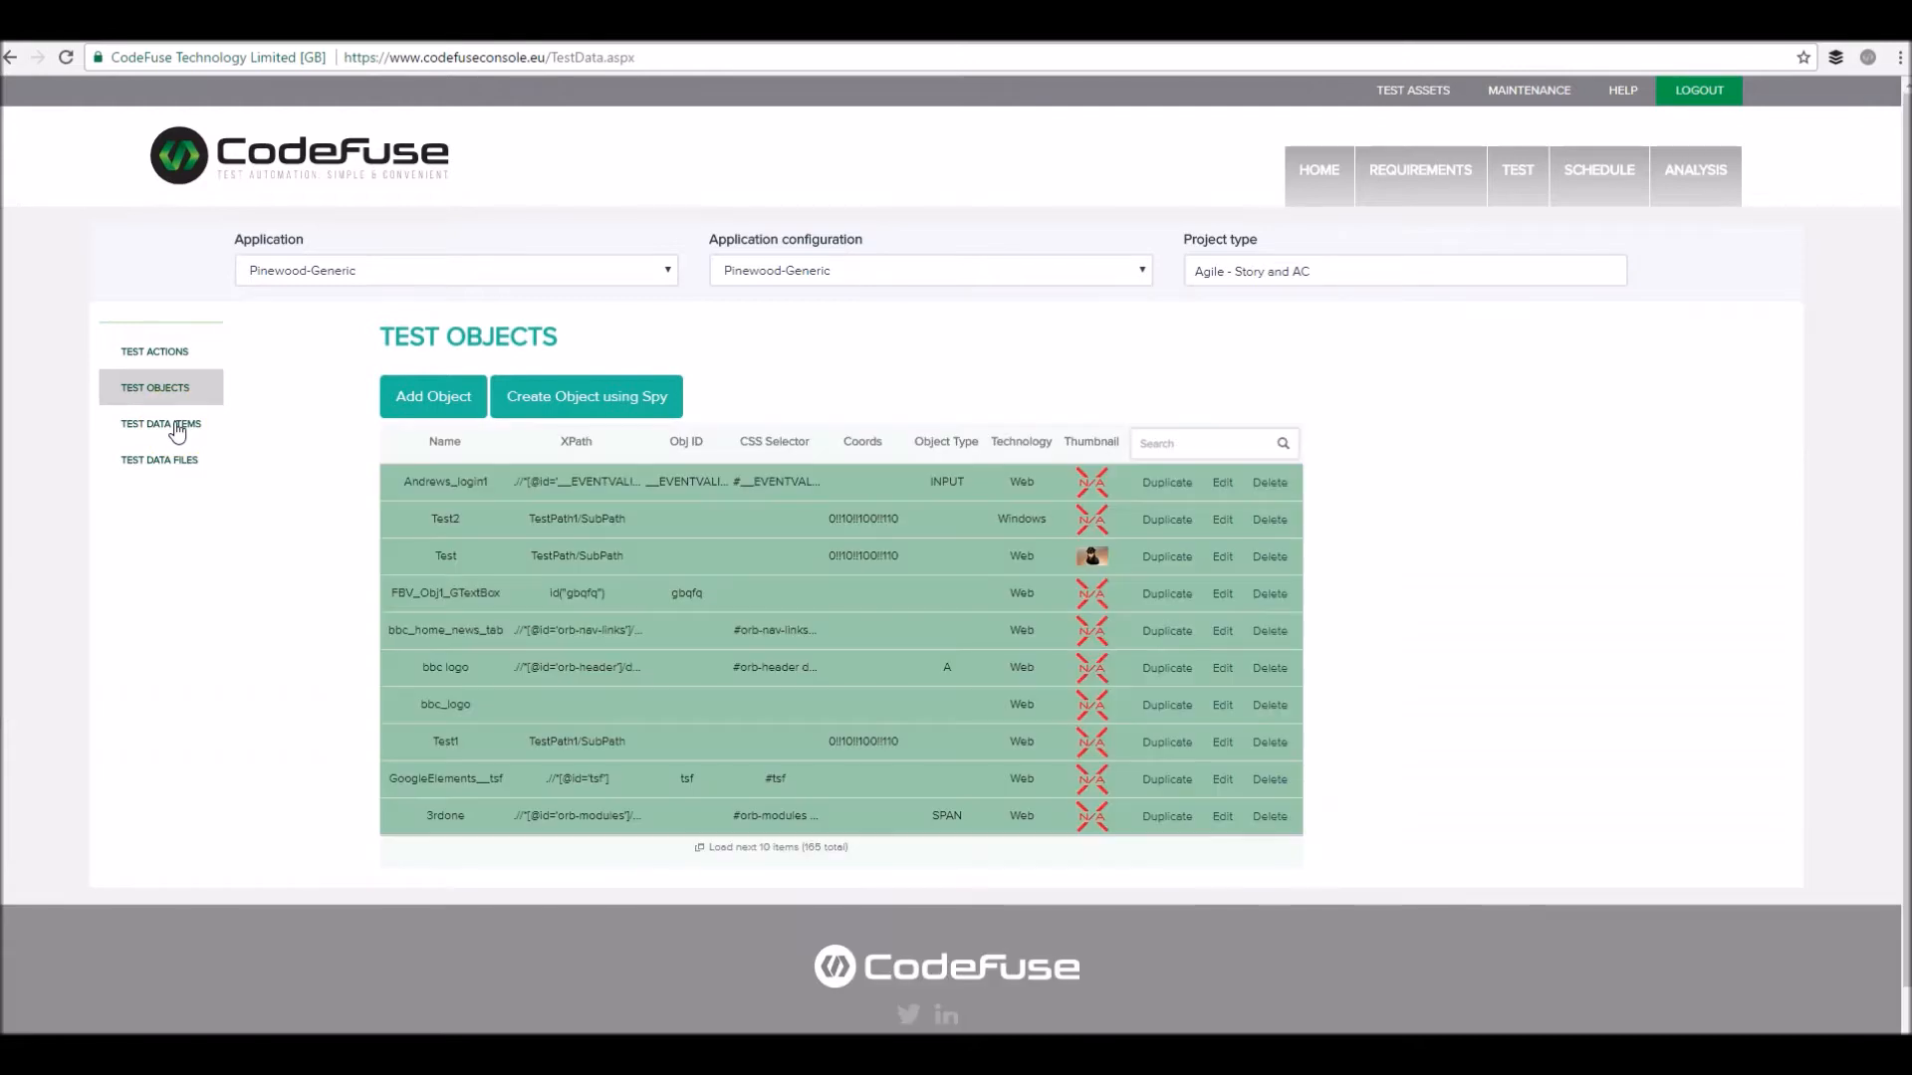
left_click(177, 426)
left_click(196, 486)
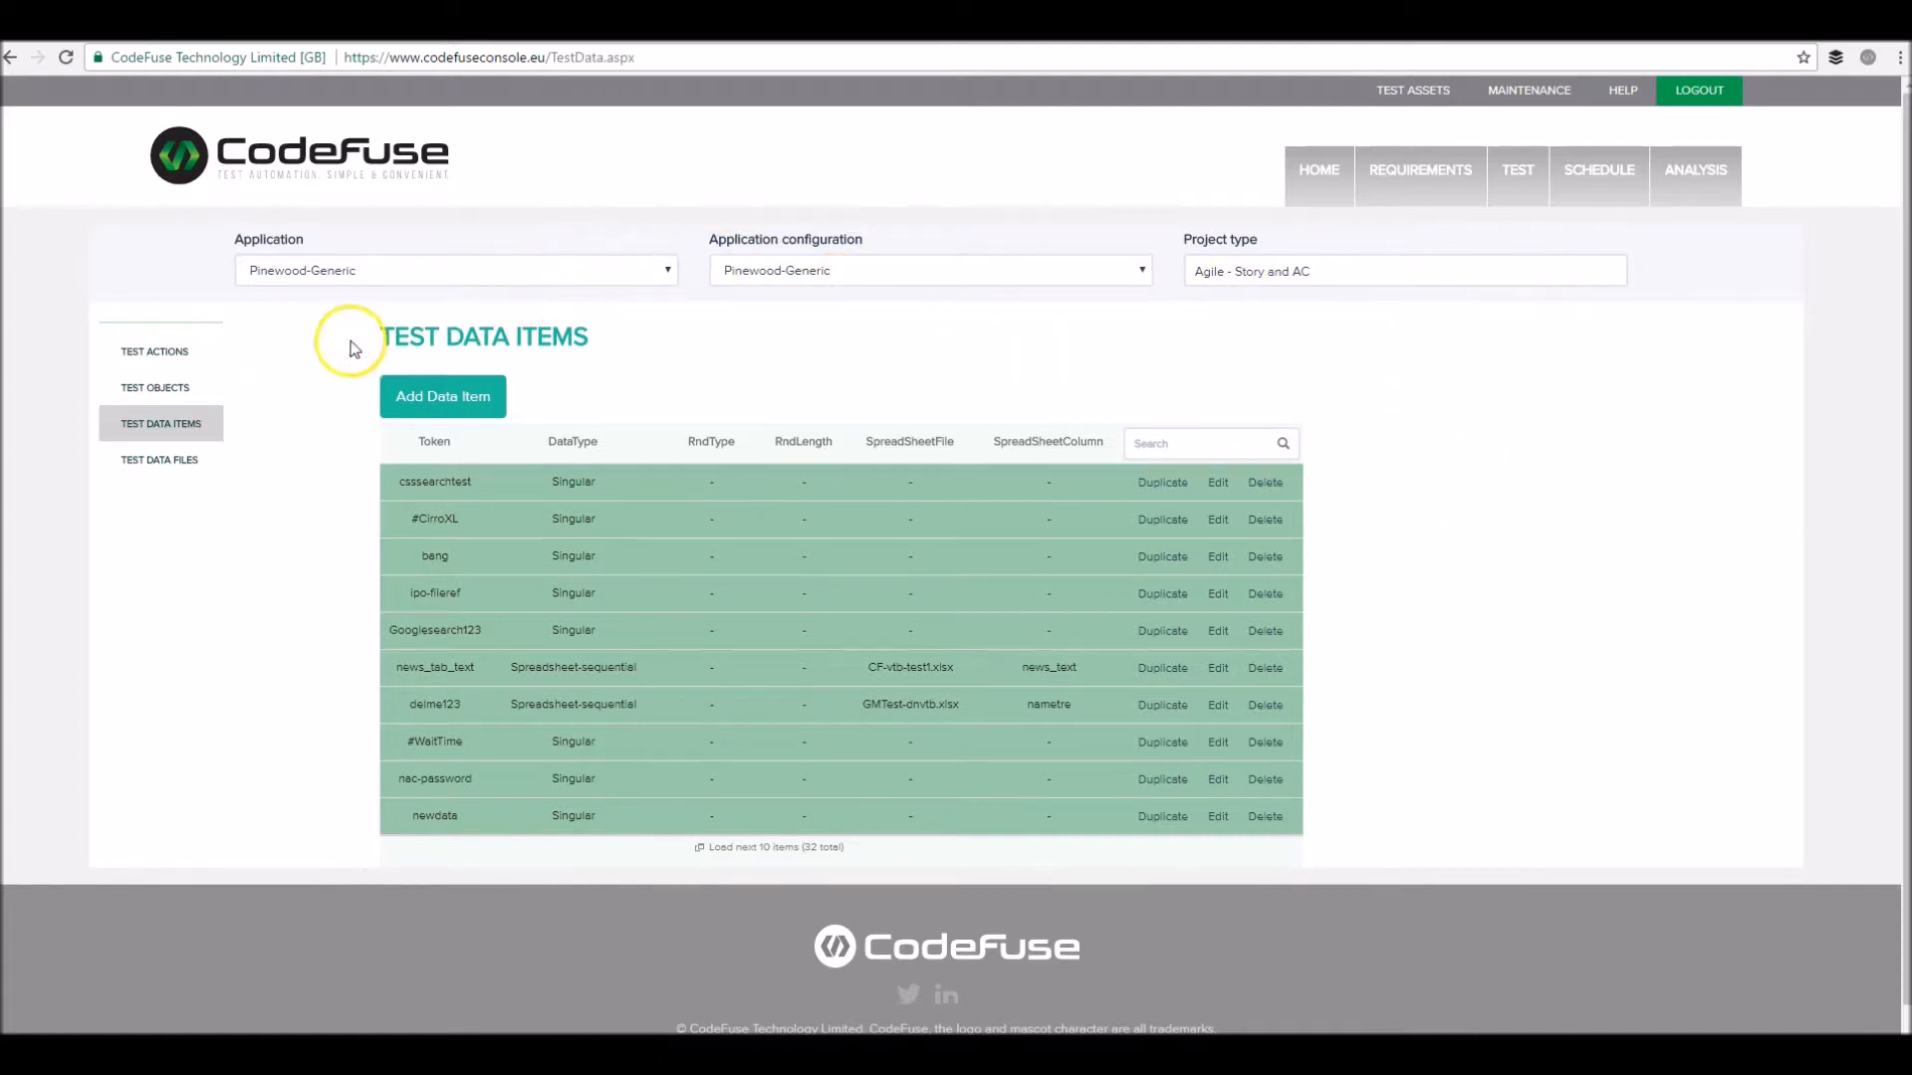
Start a new test object under Pinewood-Generic and check the available applications and configurations
left_click(154, 388)
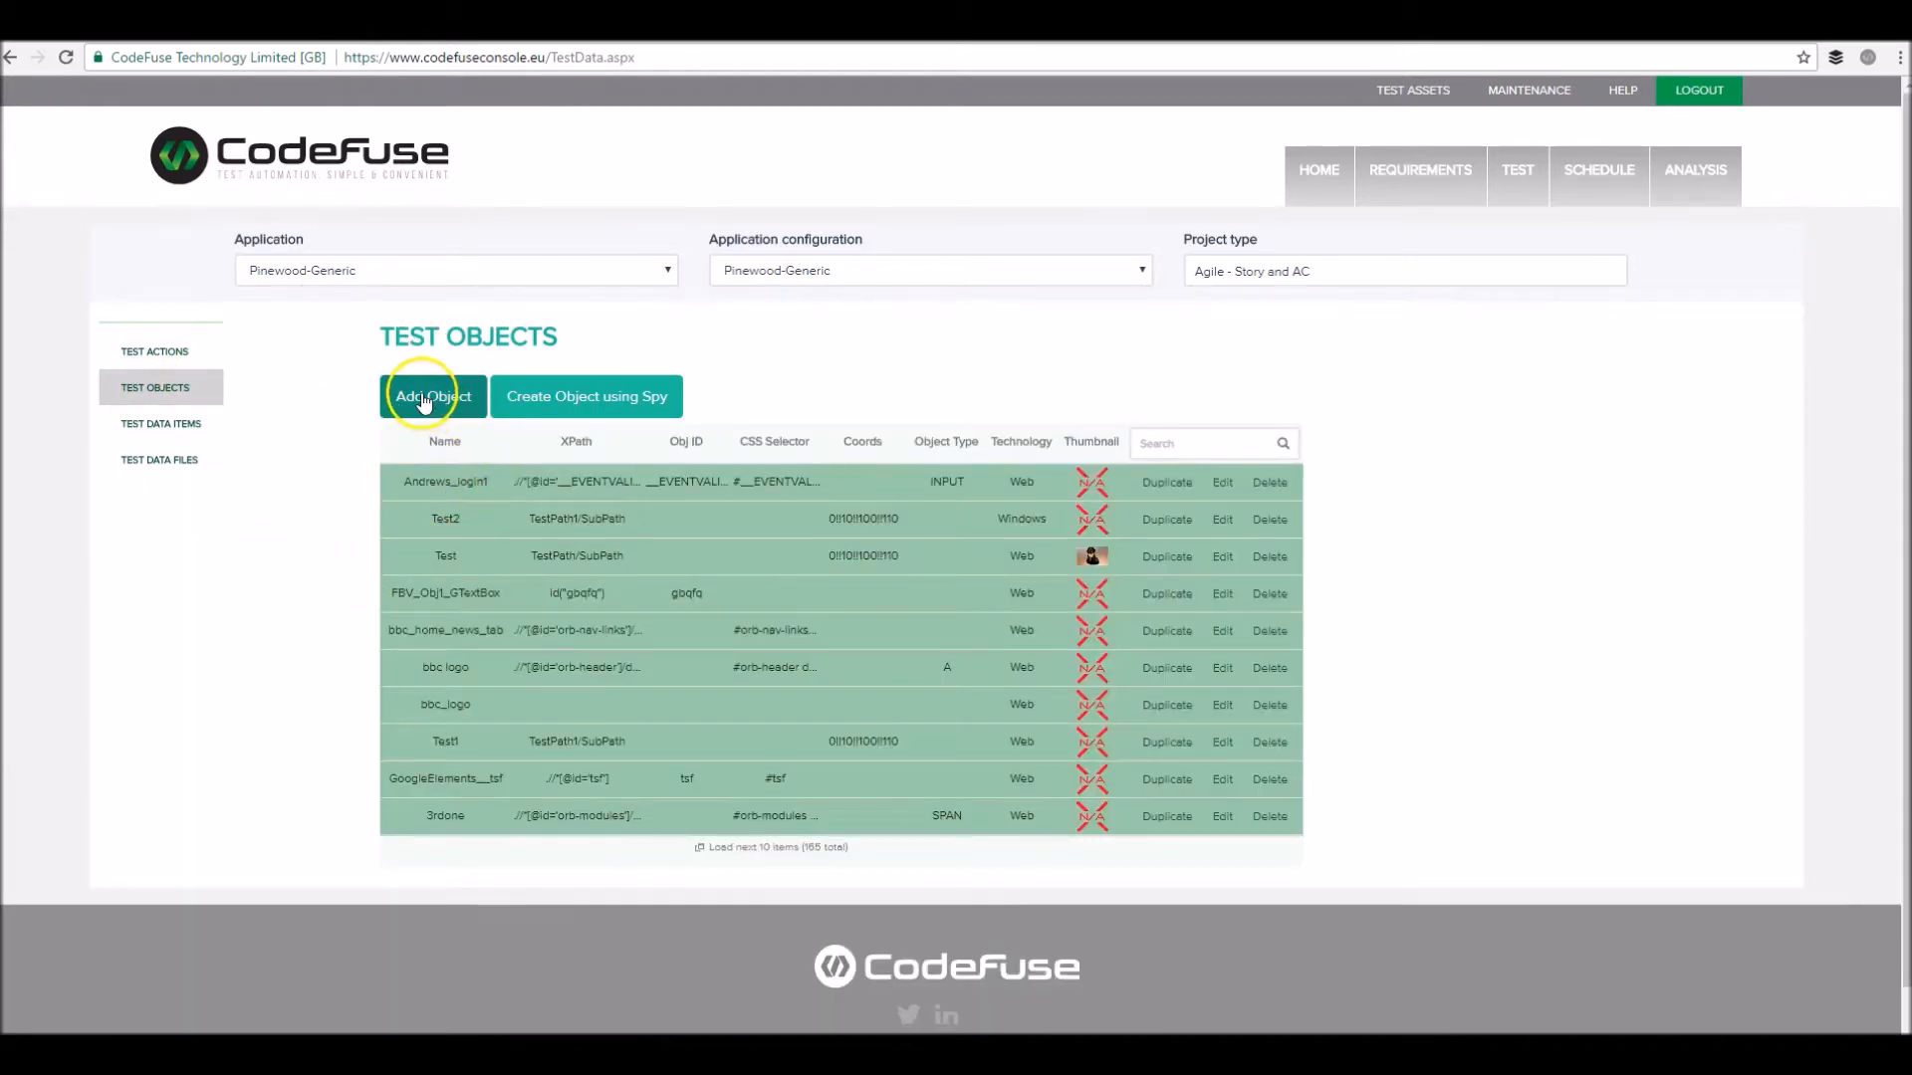
left_click(423, 399)
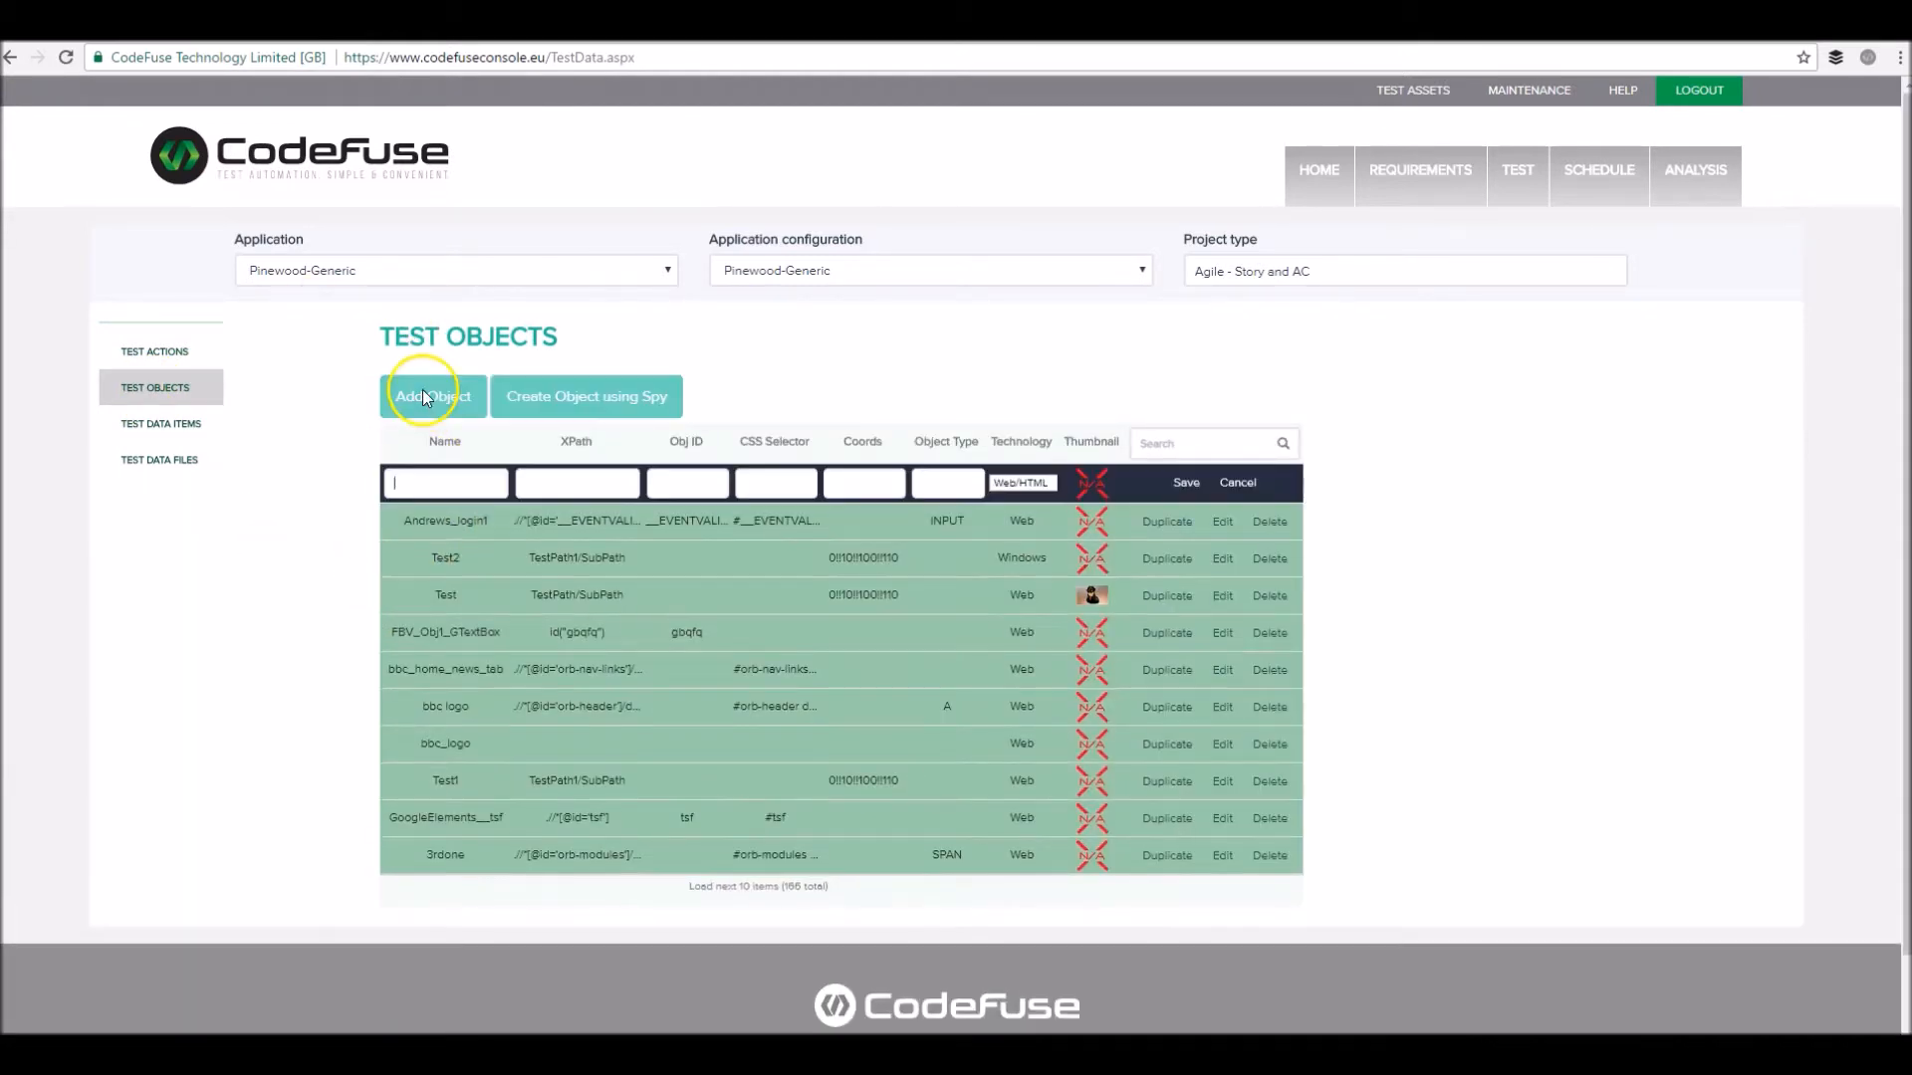
left_click(384, 272)
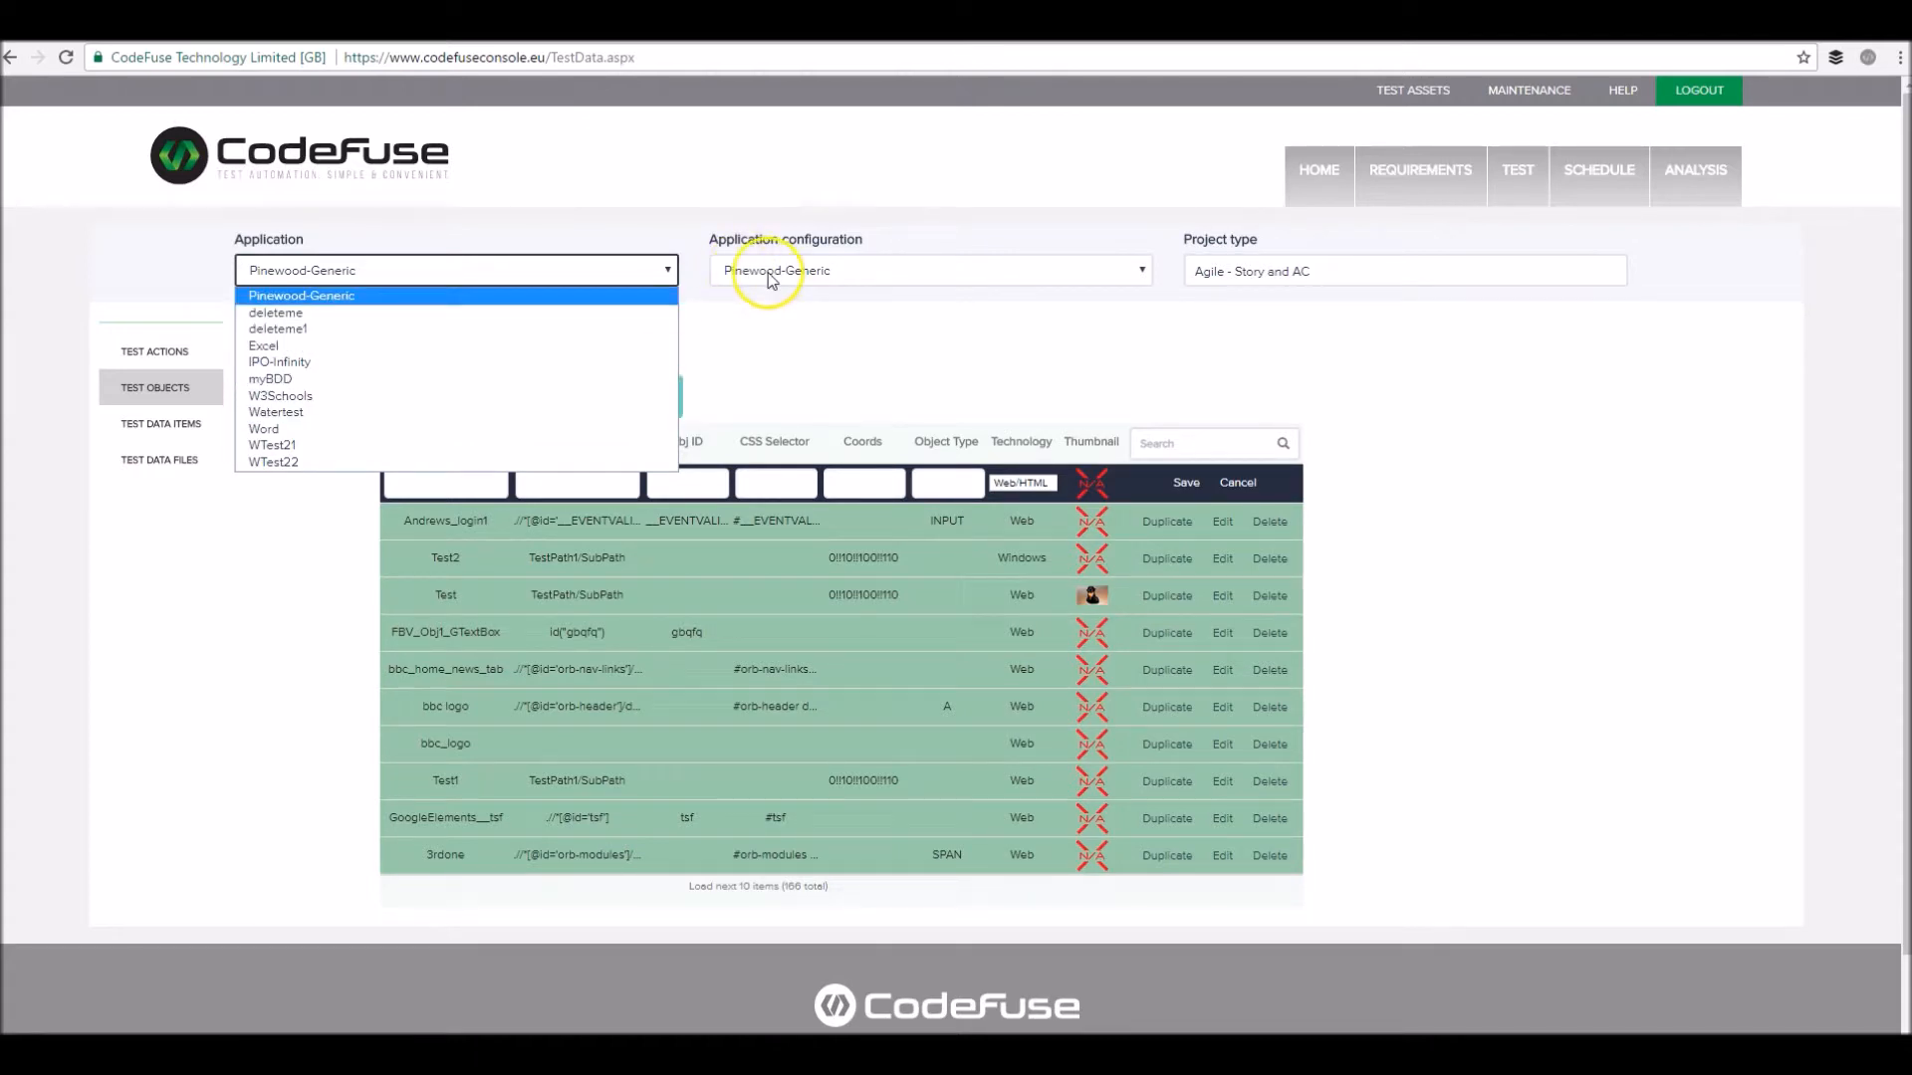
left_click(827, 277)
left_click(1289, 342)
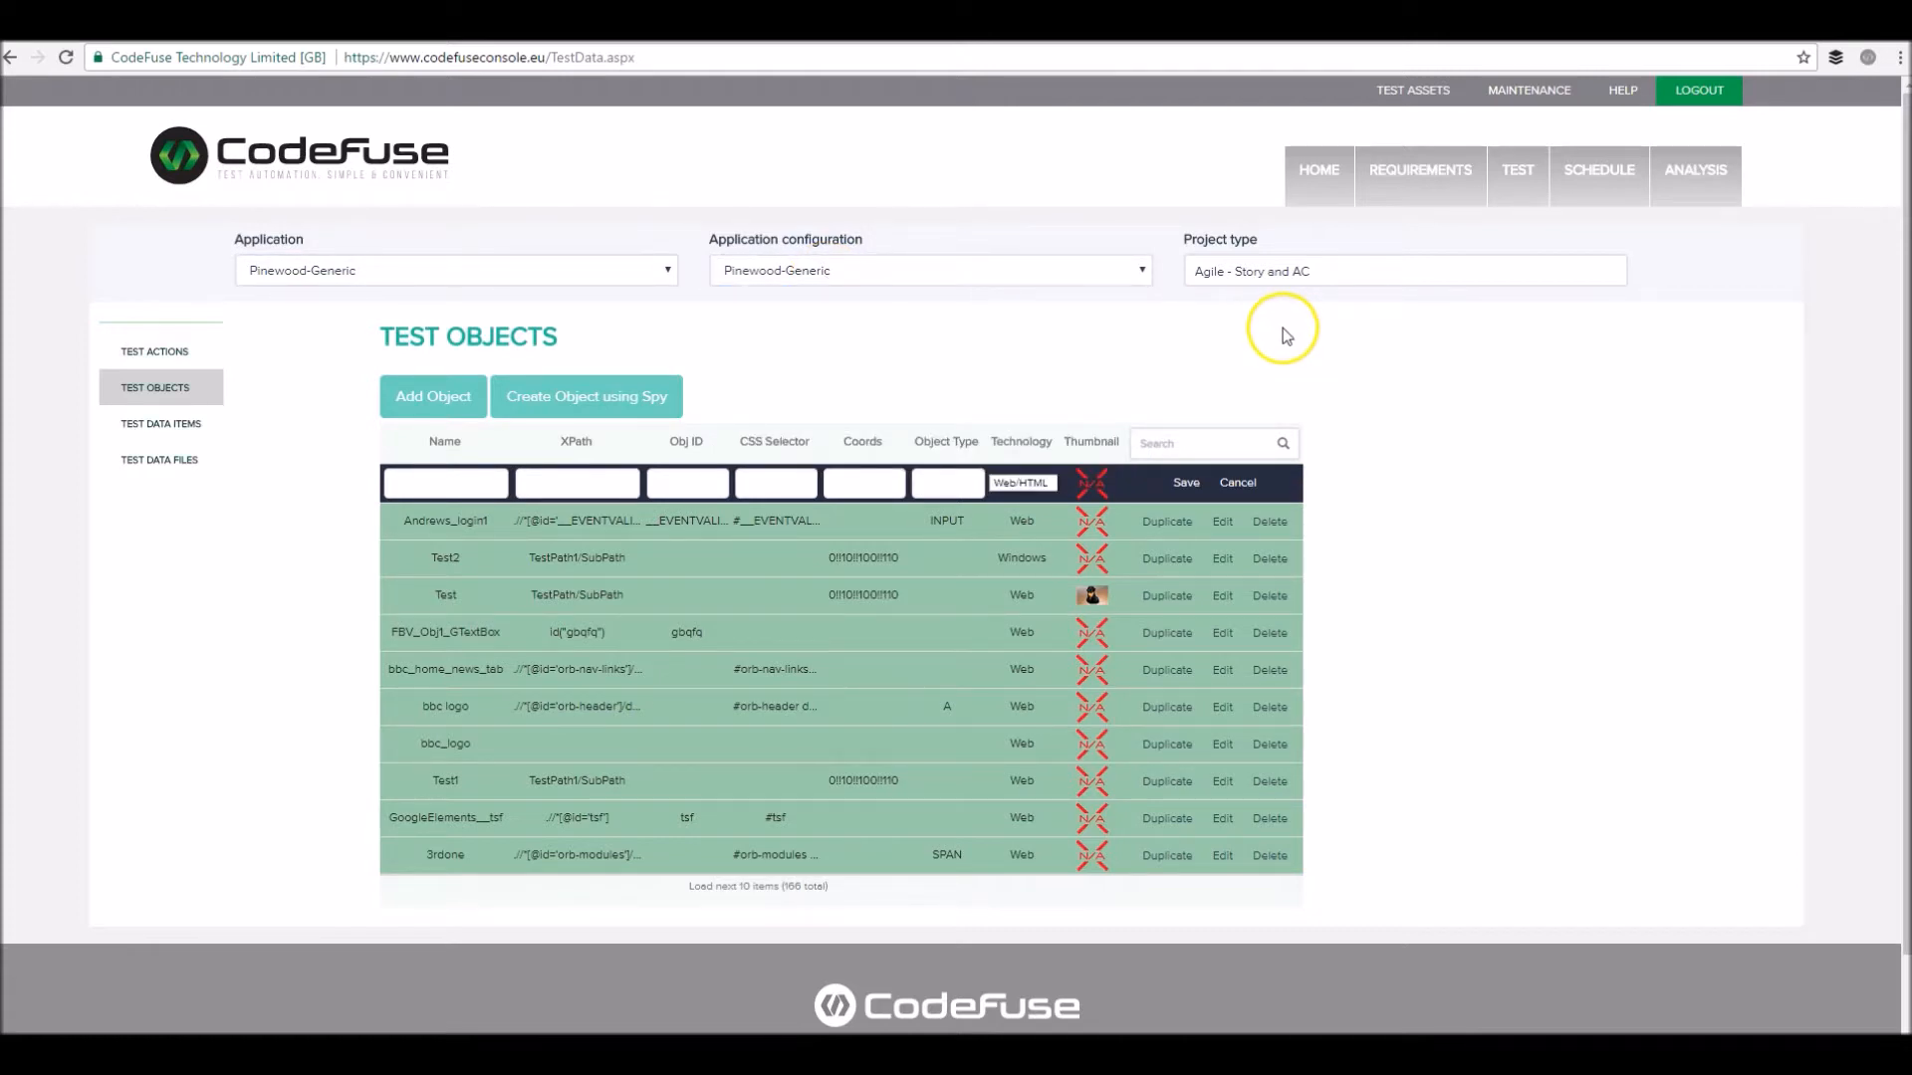
Name the new test object login_username_txtbox and save it
left_click(478, 477)
type("buttonA")
key("BackSpace")
key("BackSpace")
key("BackSpace")
key("BackSpace")
key("BackSpace")
type("loggi")
type("_user")
type("nmae")
key("BackSpace")
type("ame_txtbox")
left_click(904, 410)
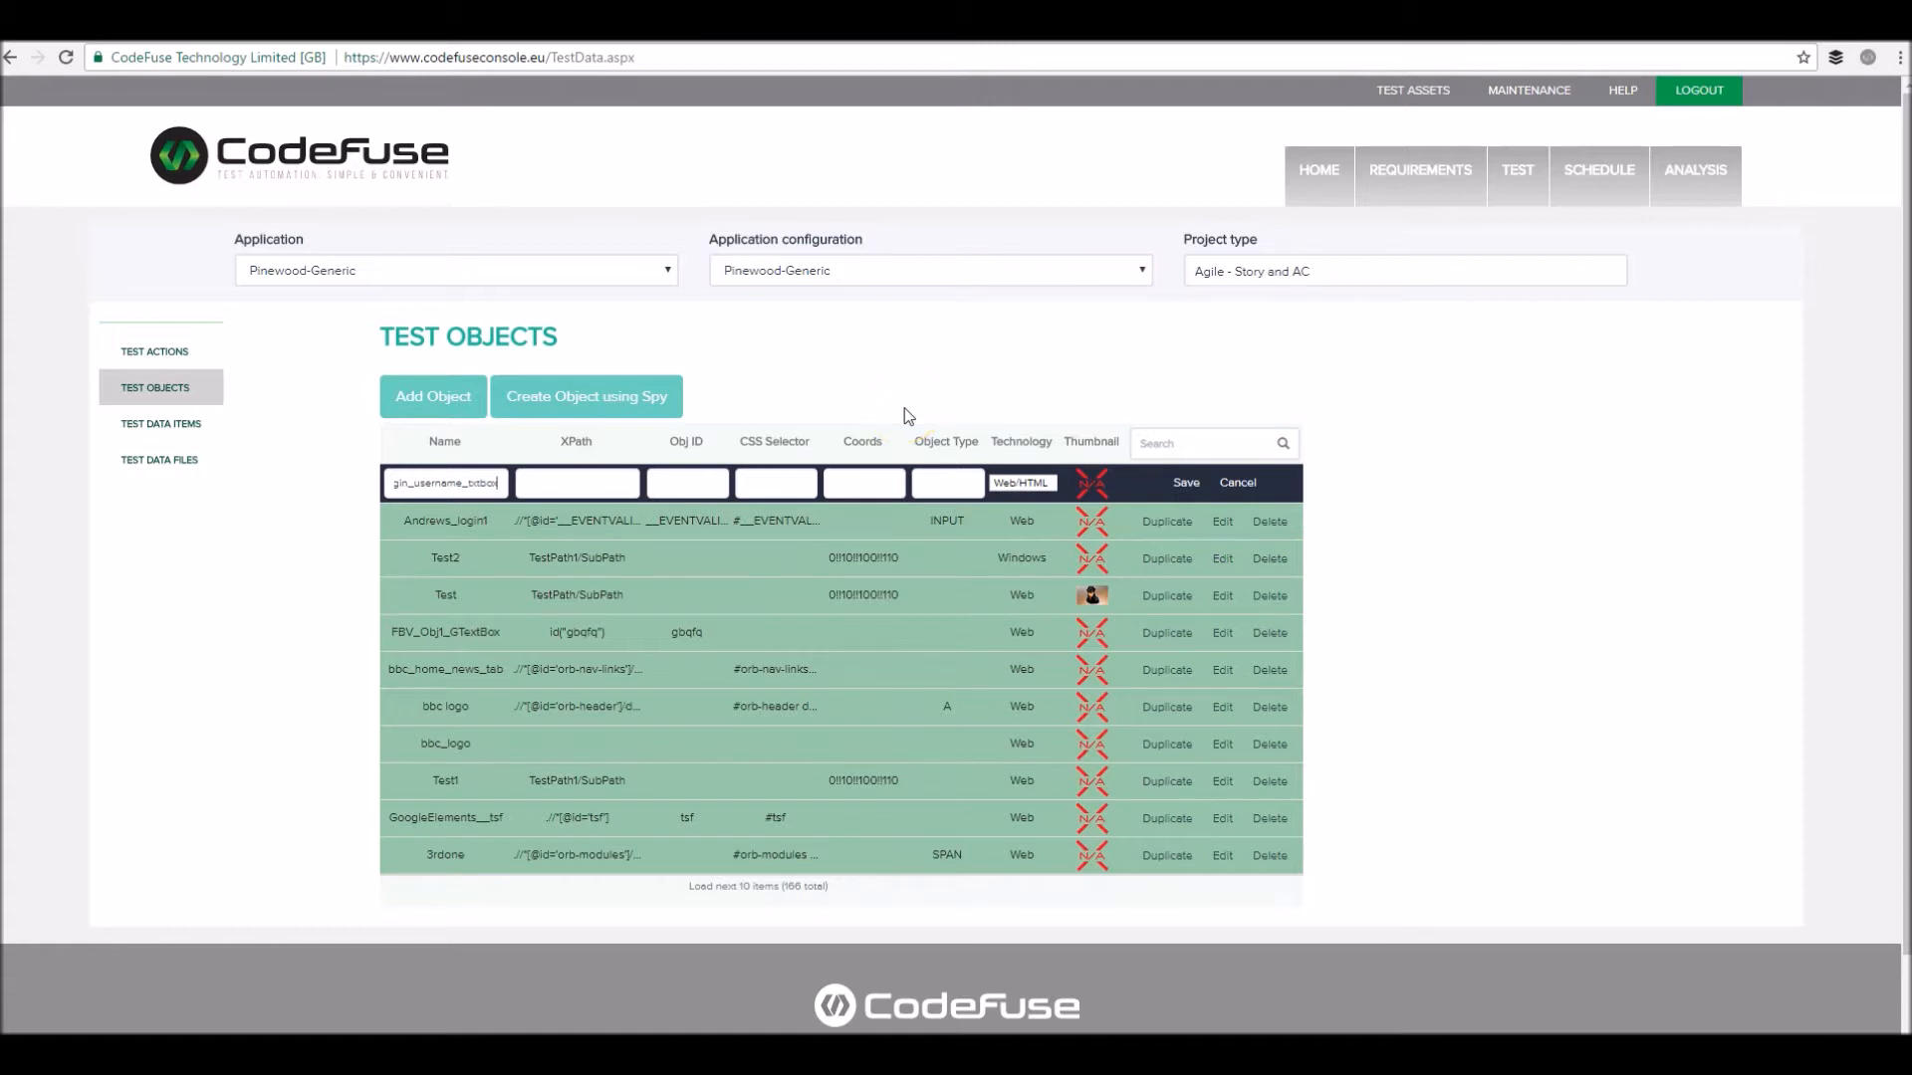
left_click(1185, 484)
left_click(1198, 491)
Search the test objects for login_ and compare the matching login_username_txtbox entries
left_click(1175, 443)
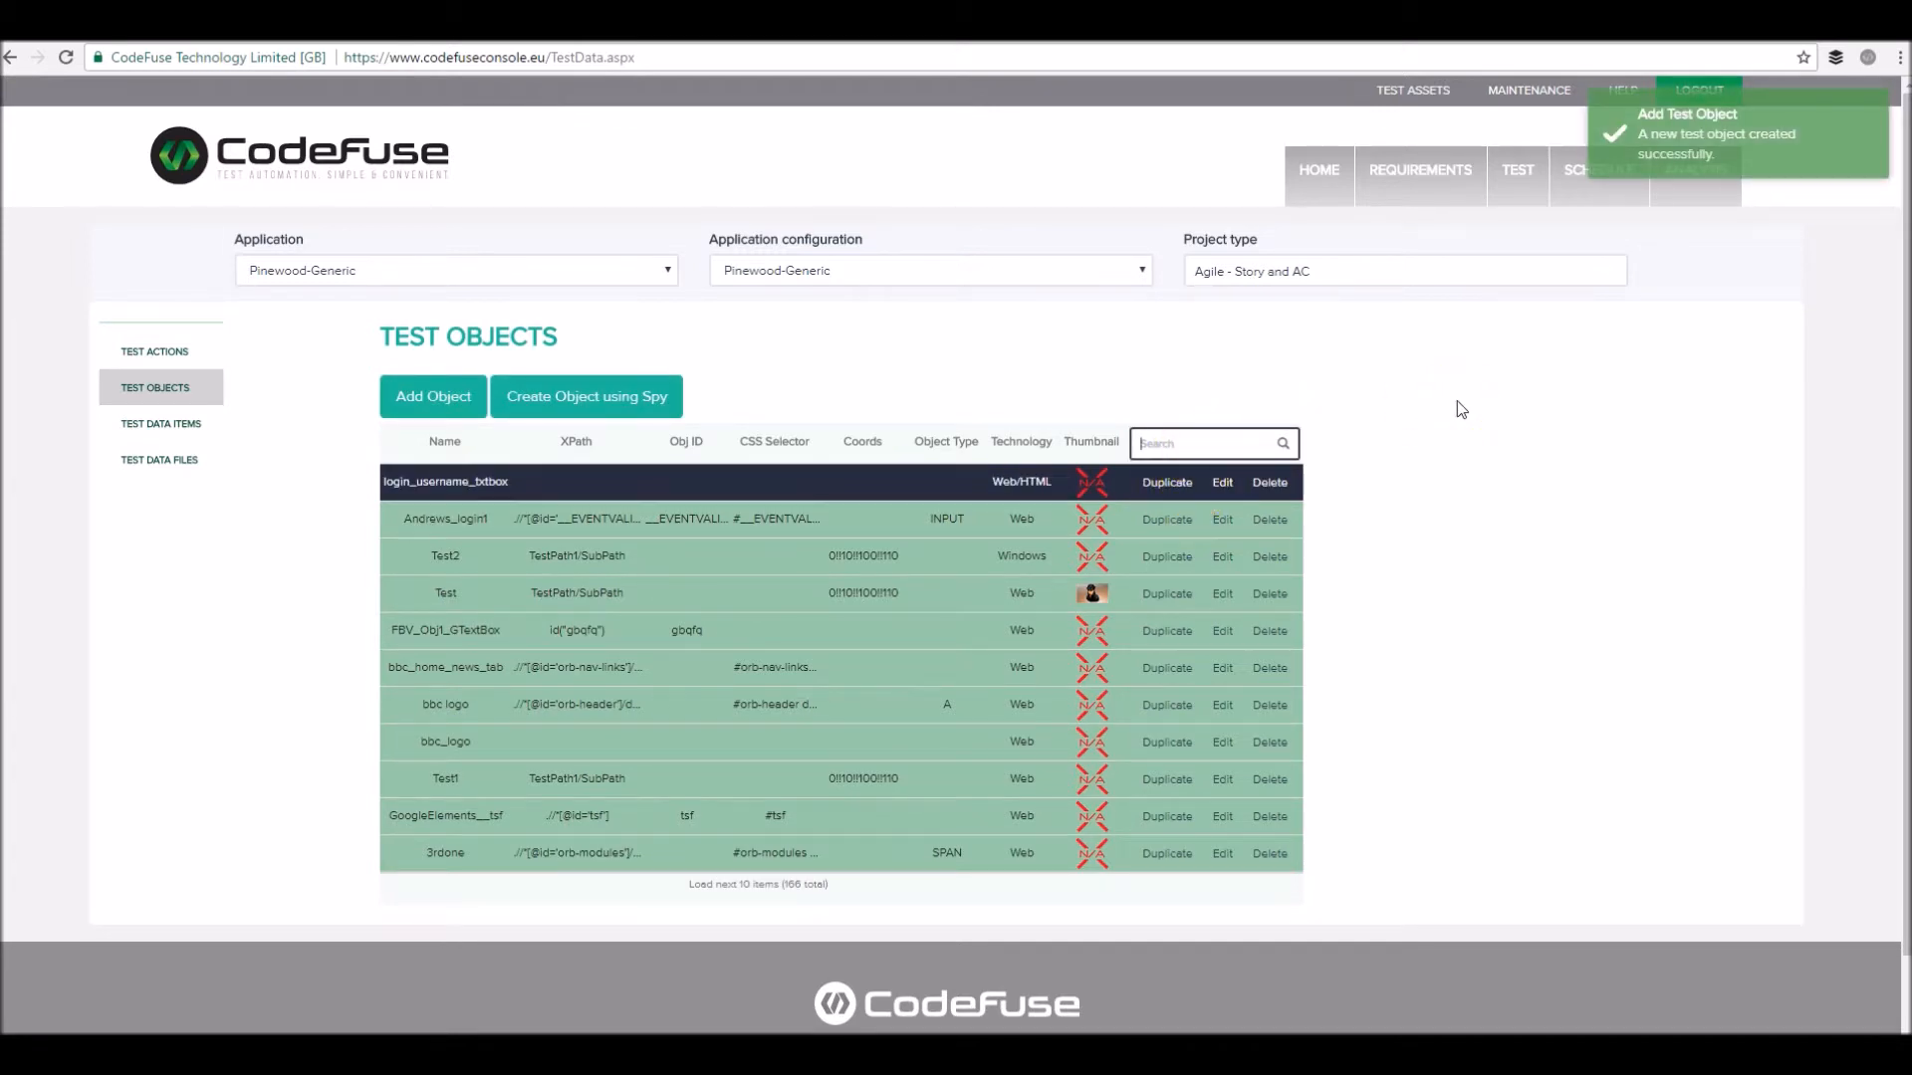
type("login")
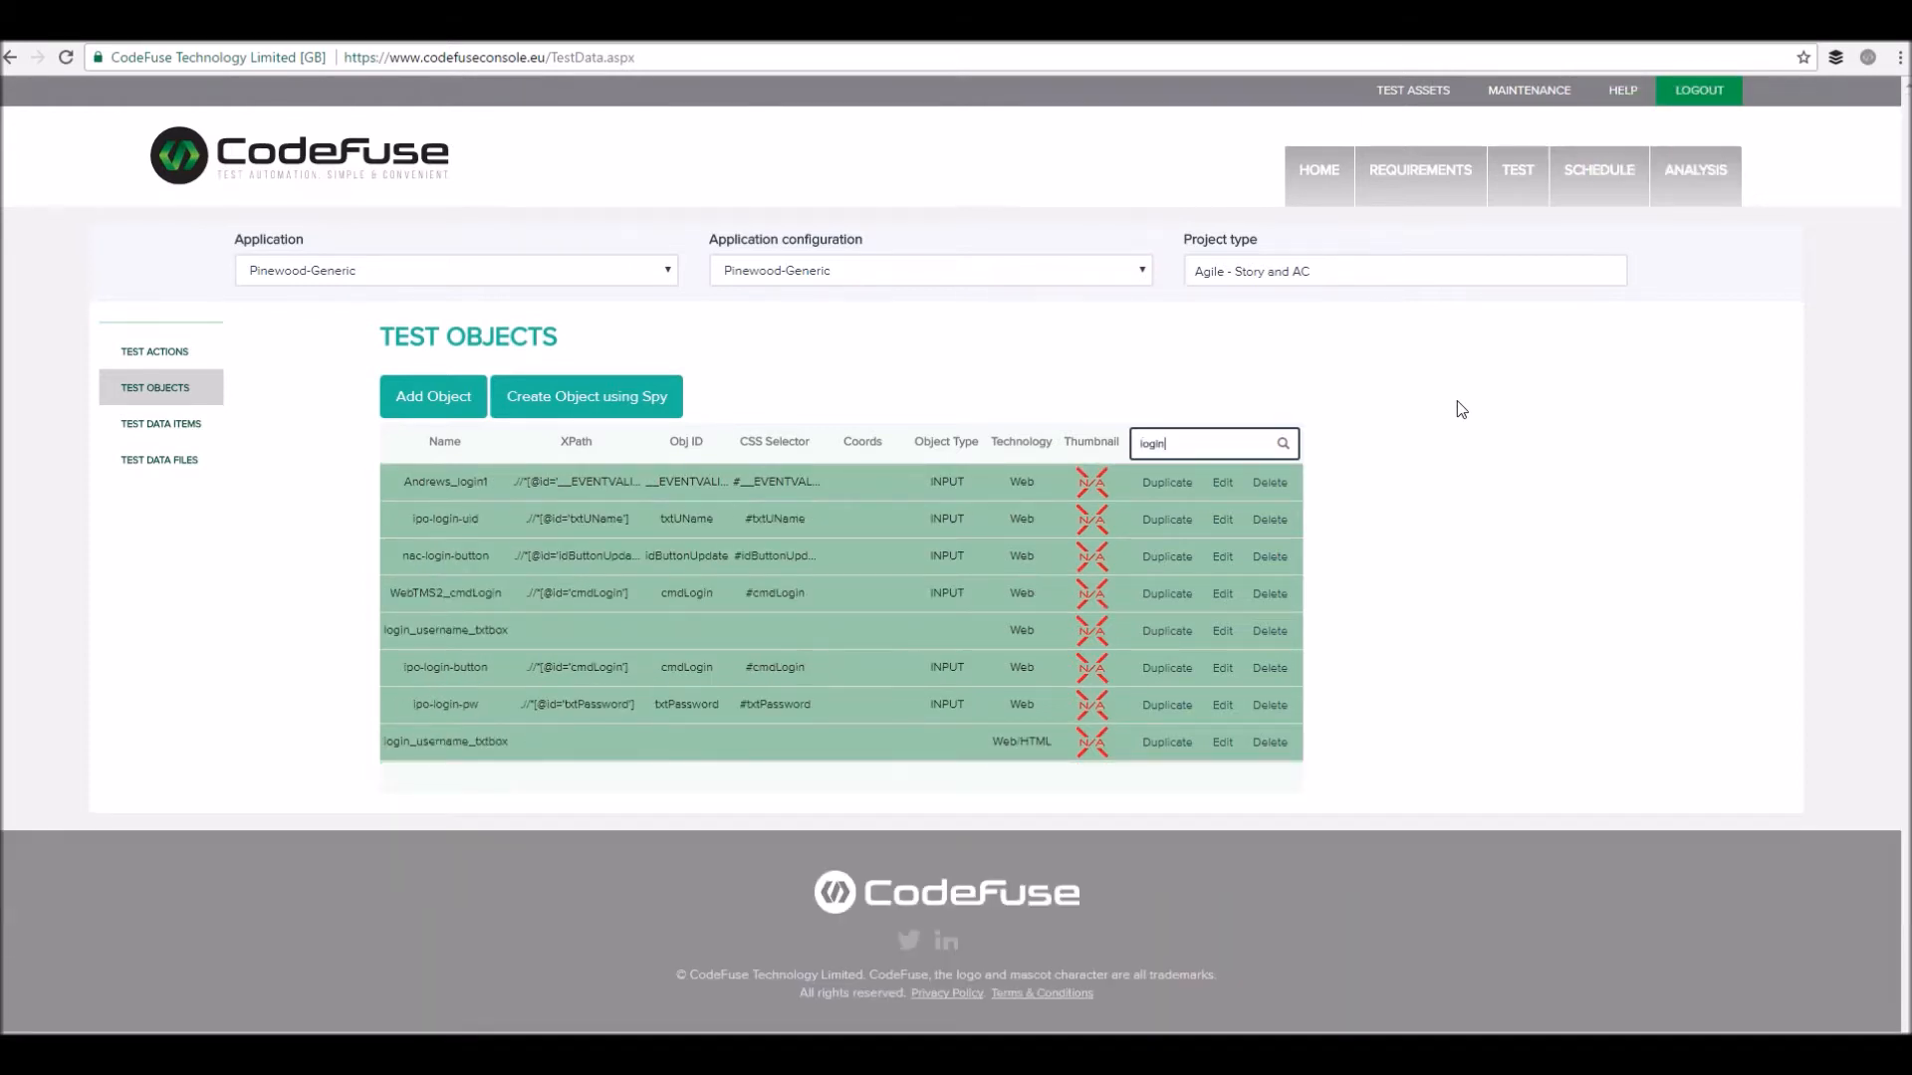
type("_")
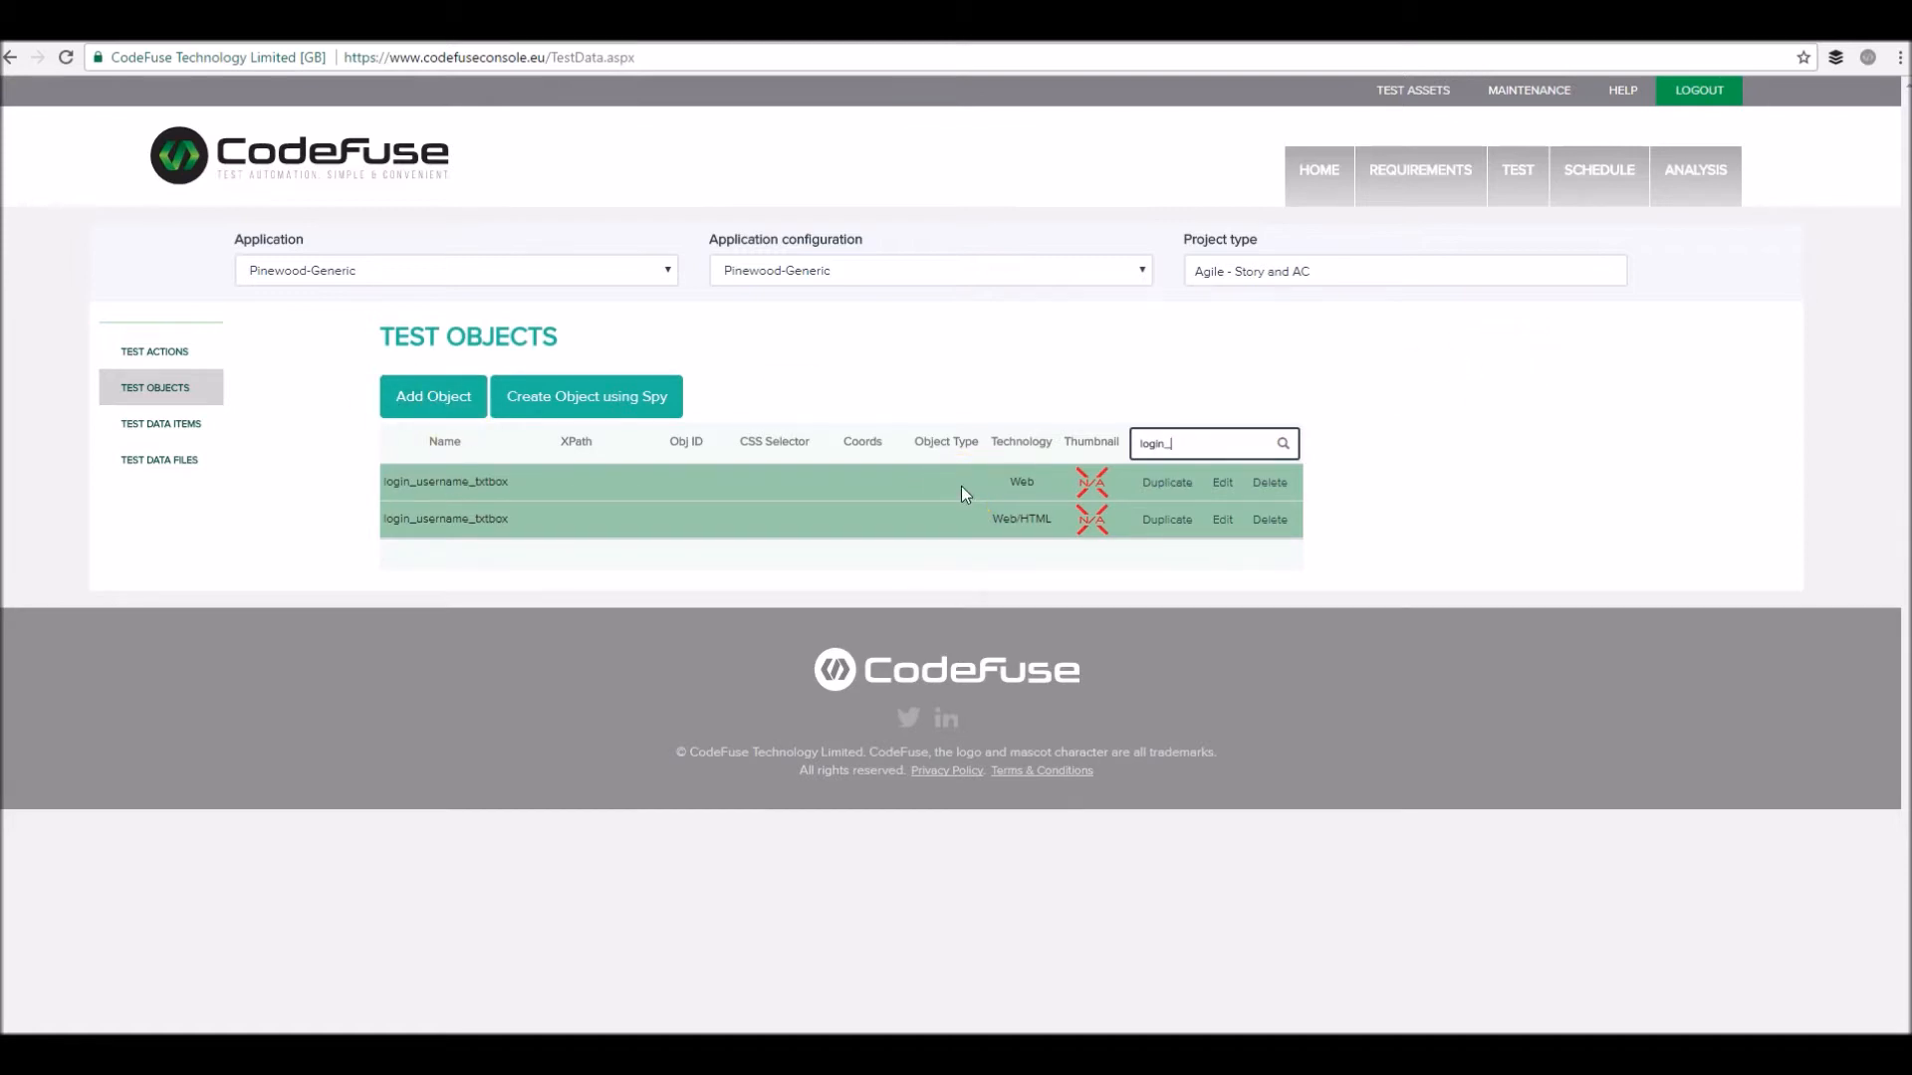
left_click(468, 486)
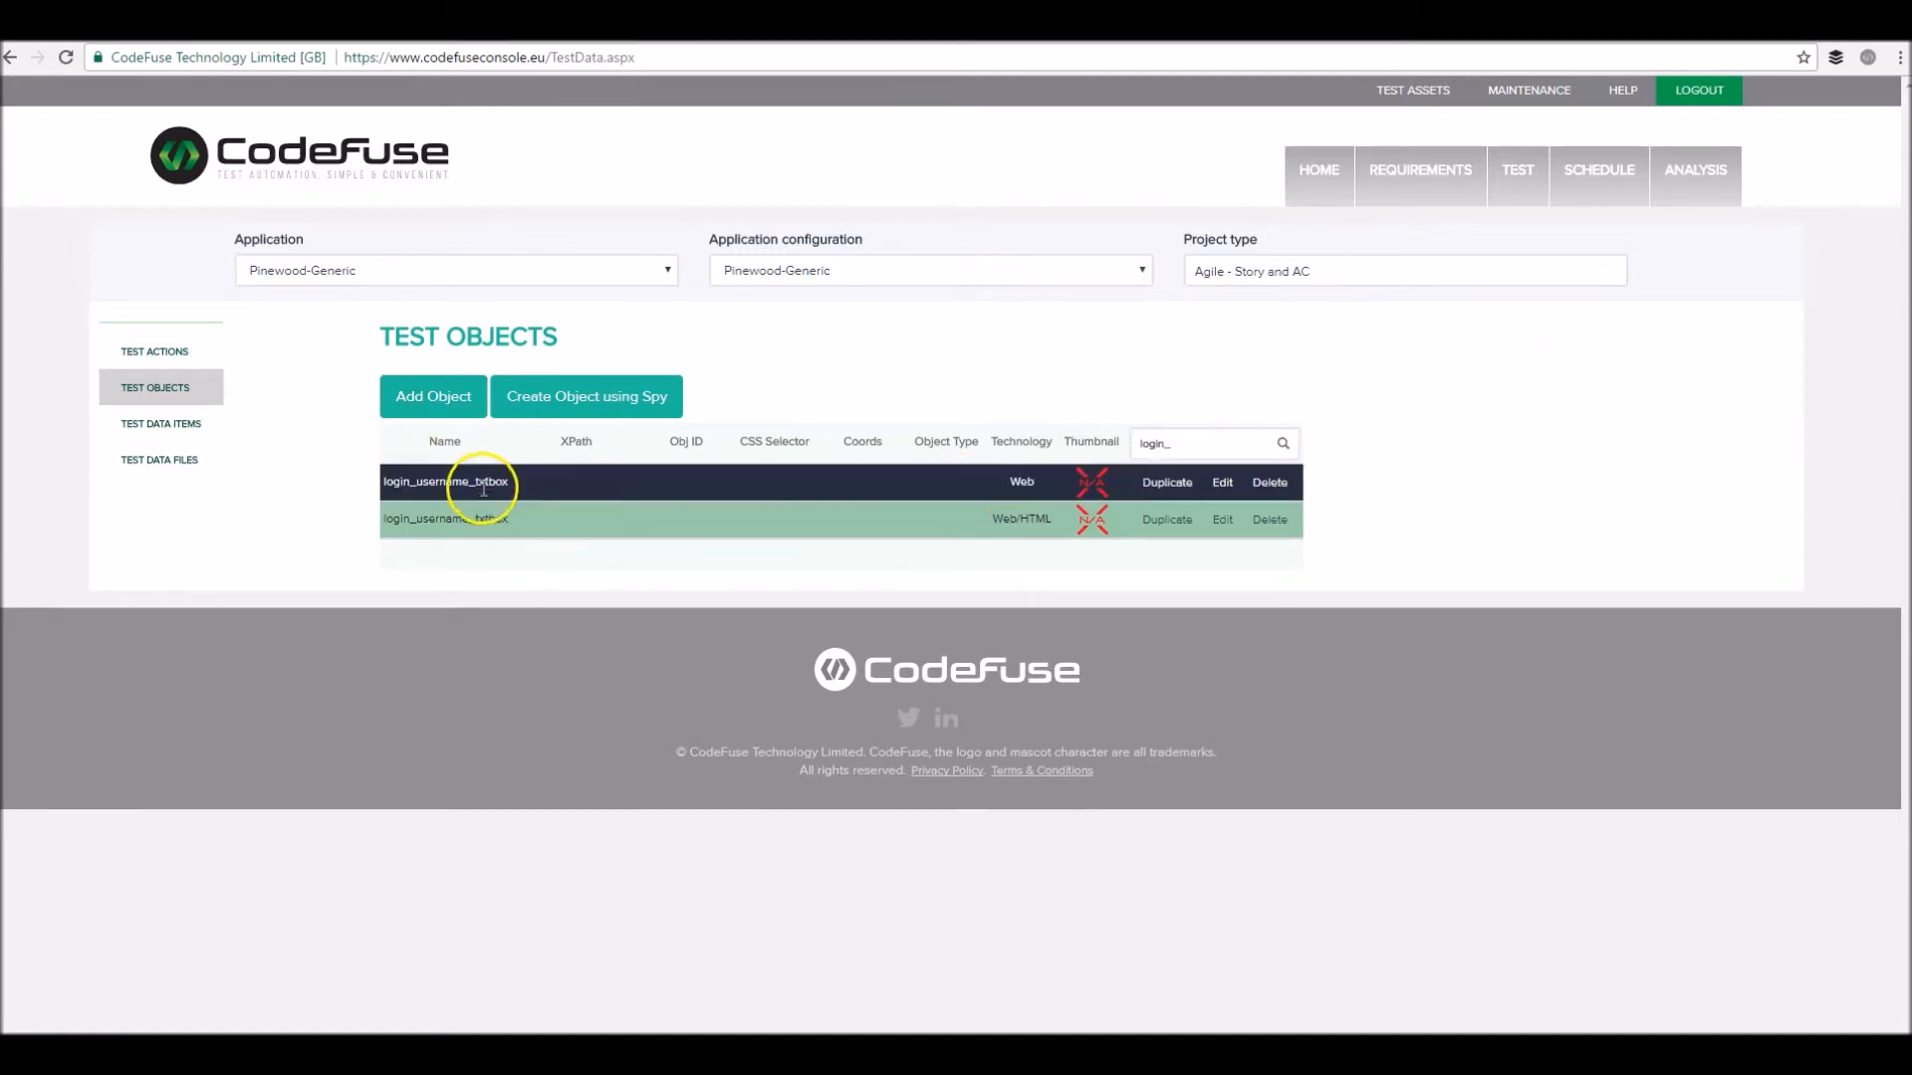
left_click(465, 526)
left_click(453, 484)
left_click(458, 519)
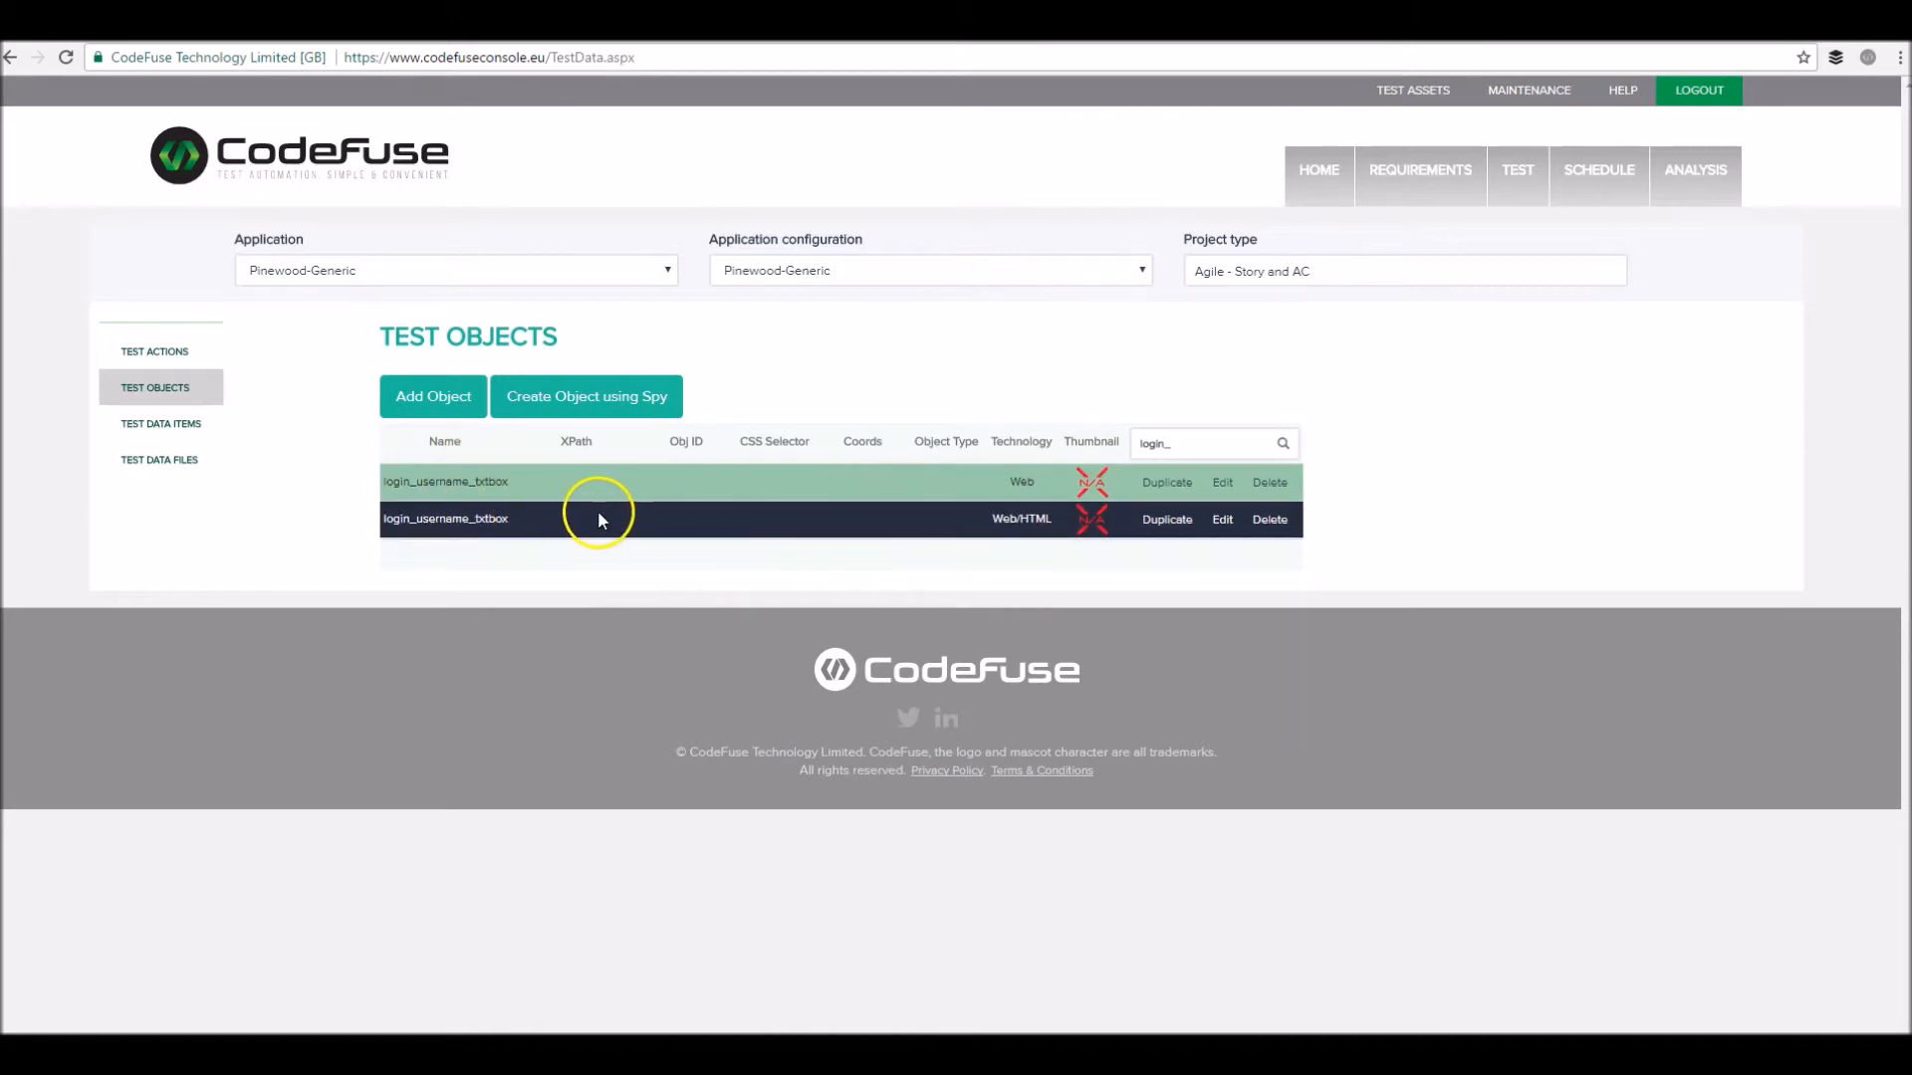
left_click(572, 487)
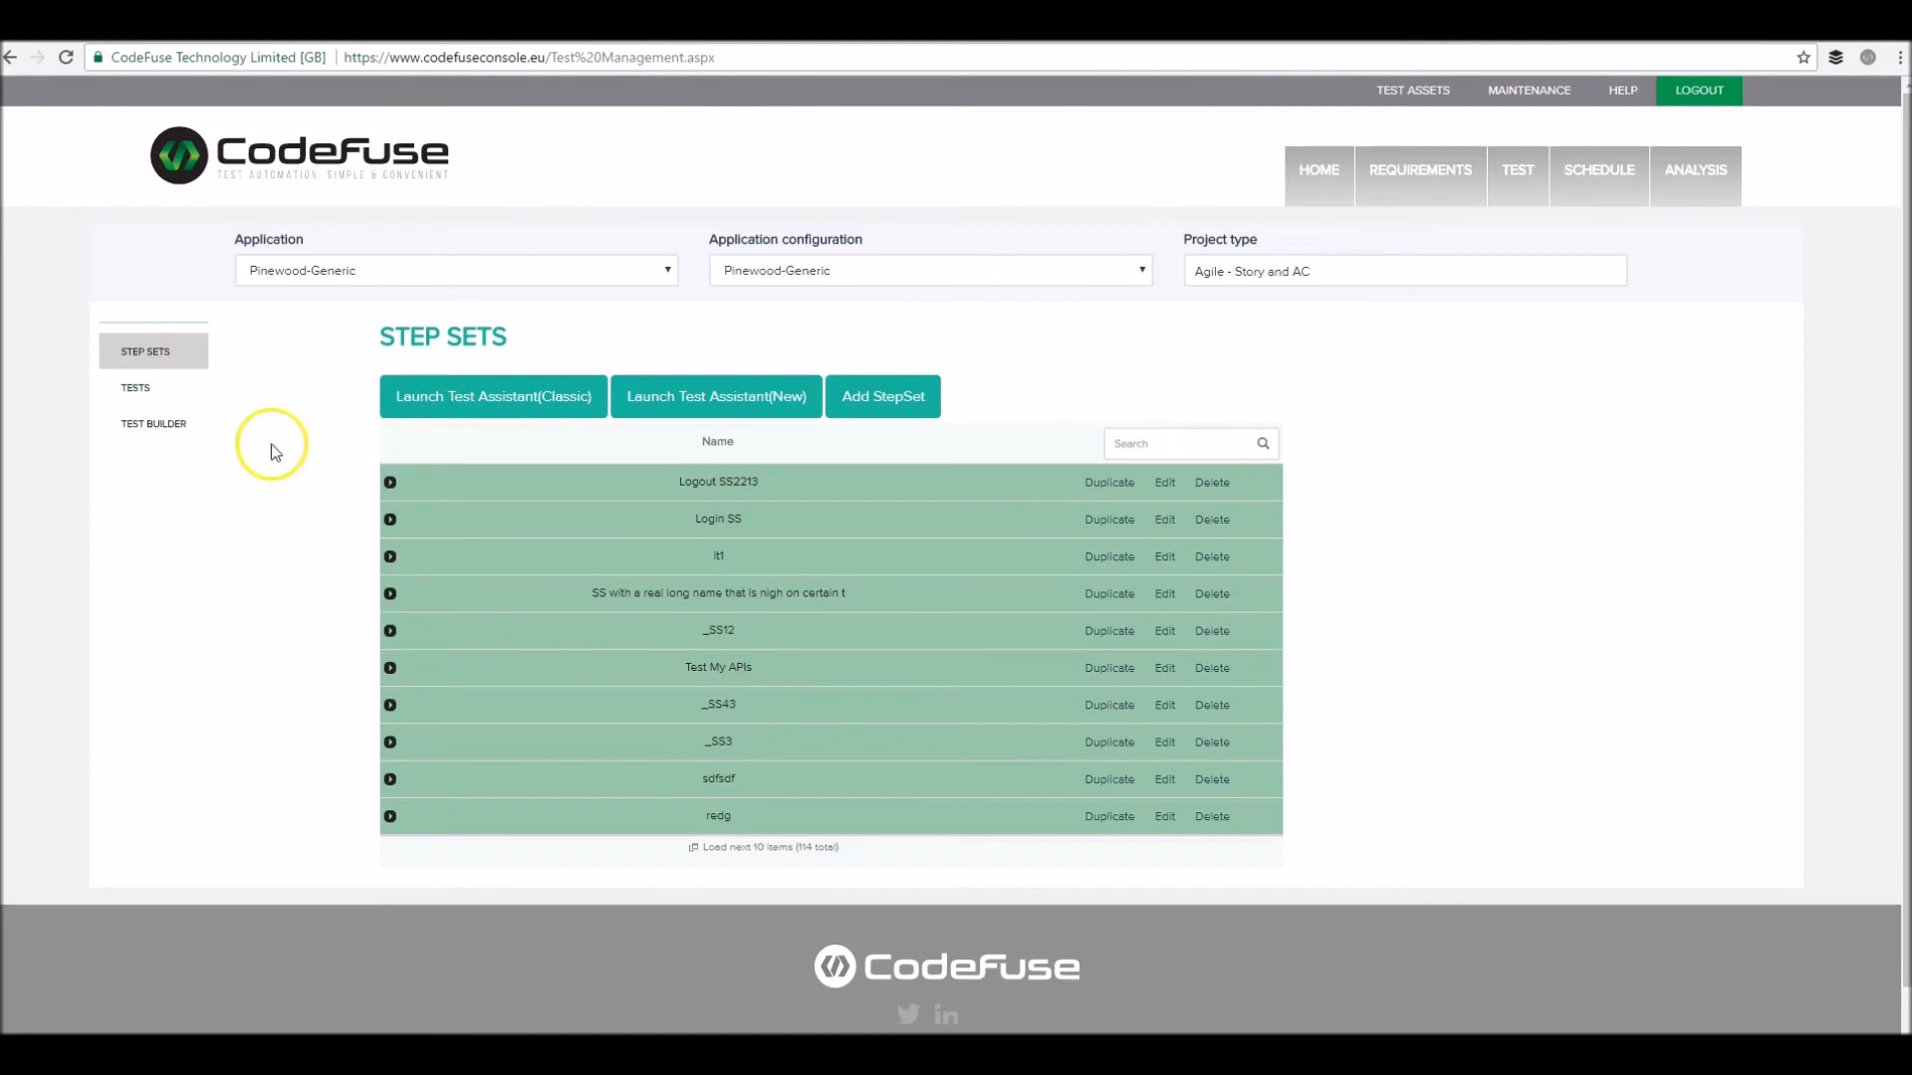
Tag the test bbc_test_456 with bbc in the Pinewood-Generic tests
left_click(158, 397)
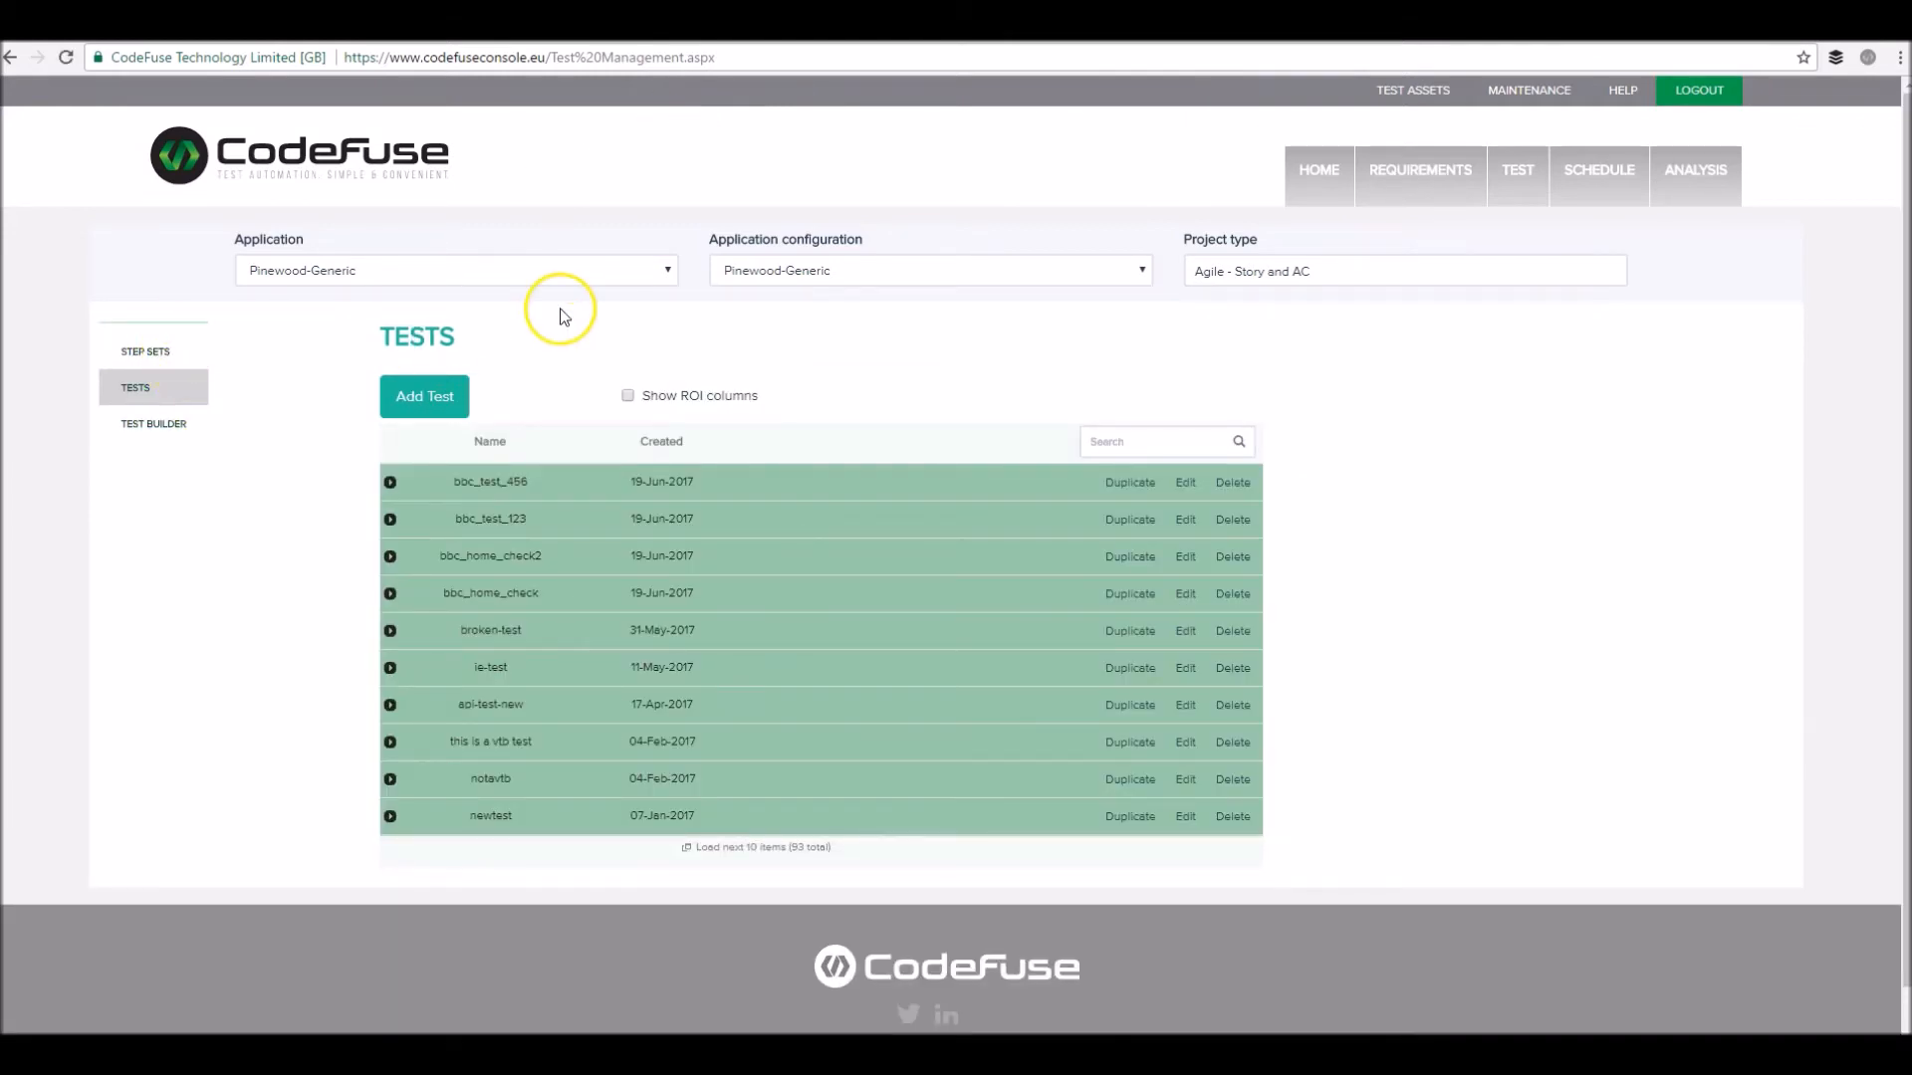
left_click(391, 484)
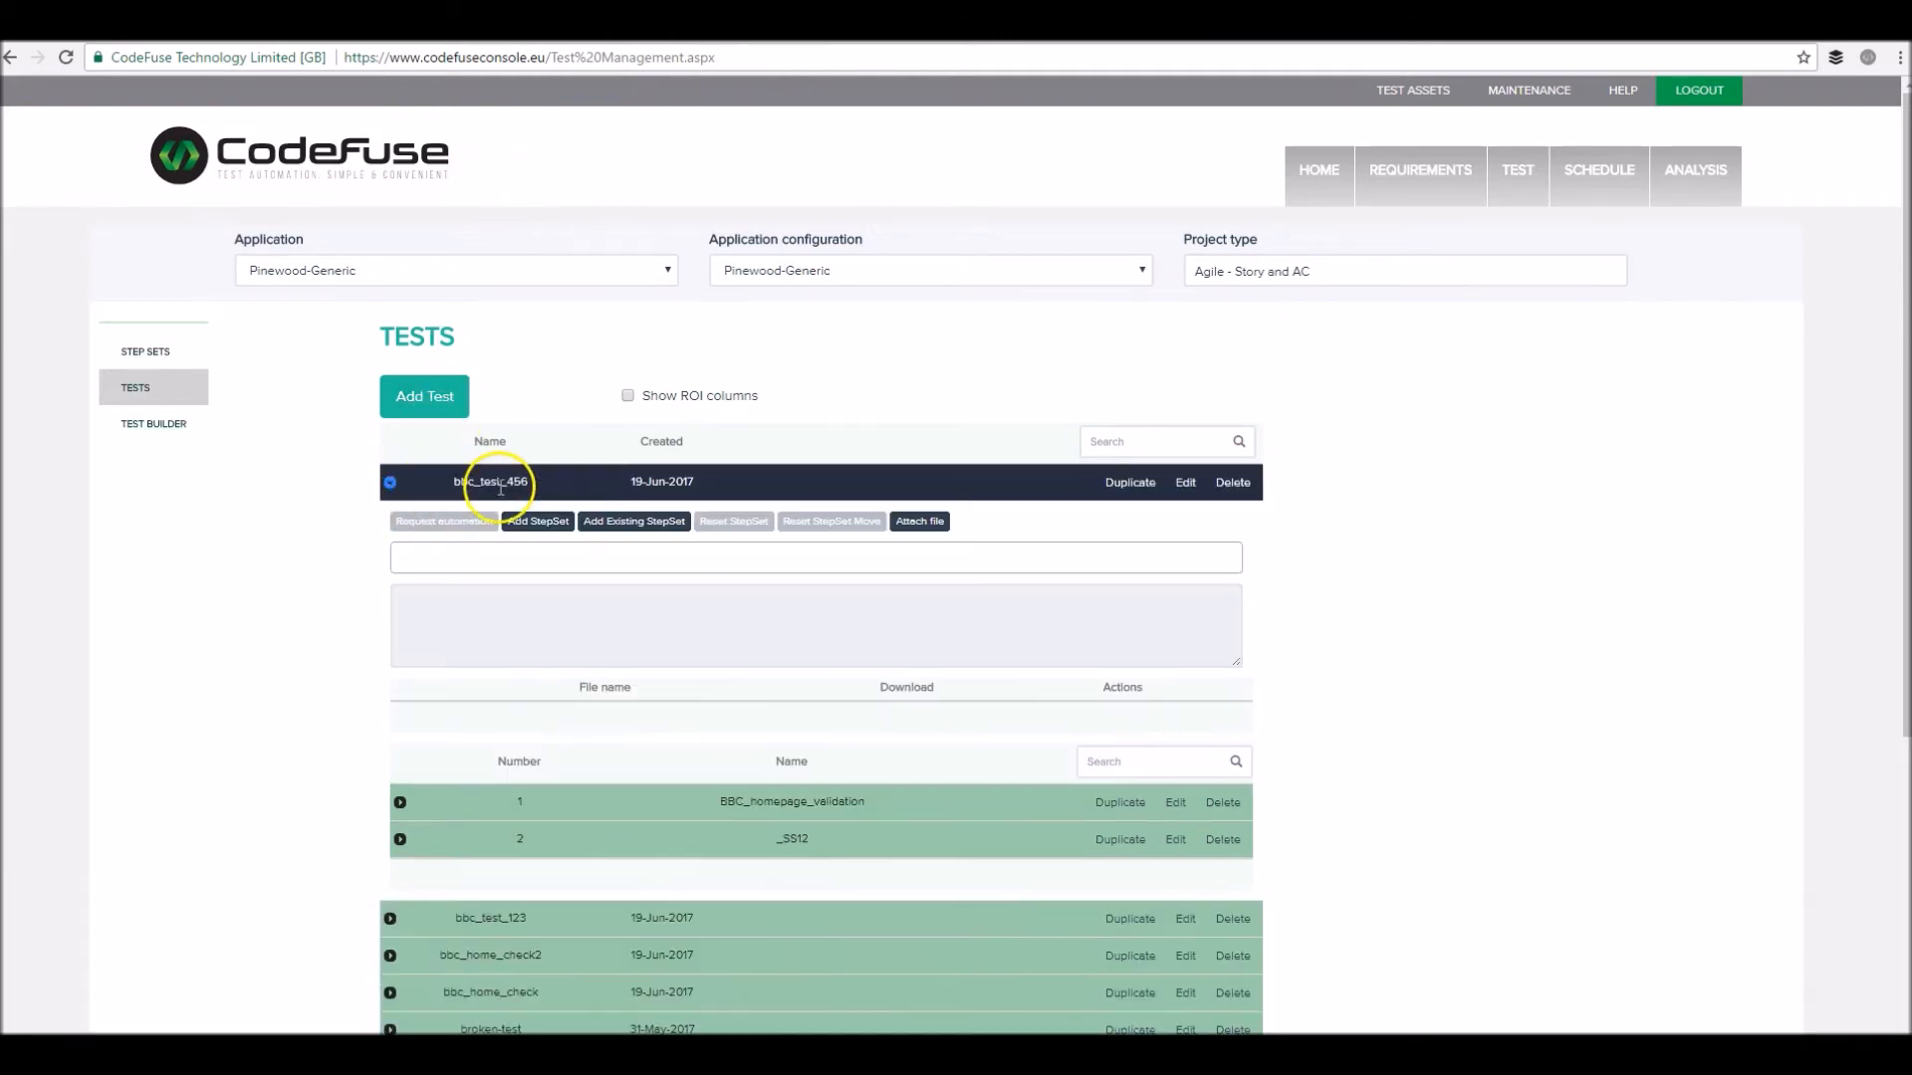
left_click(435, 558)
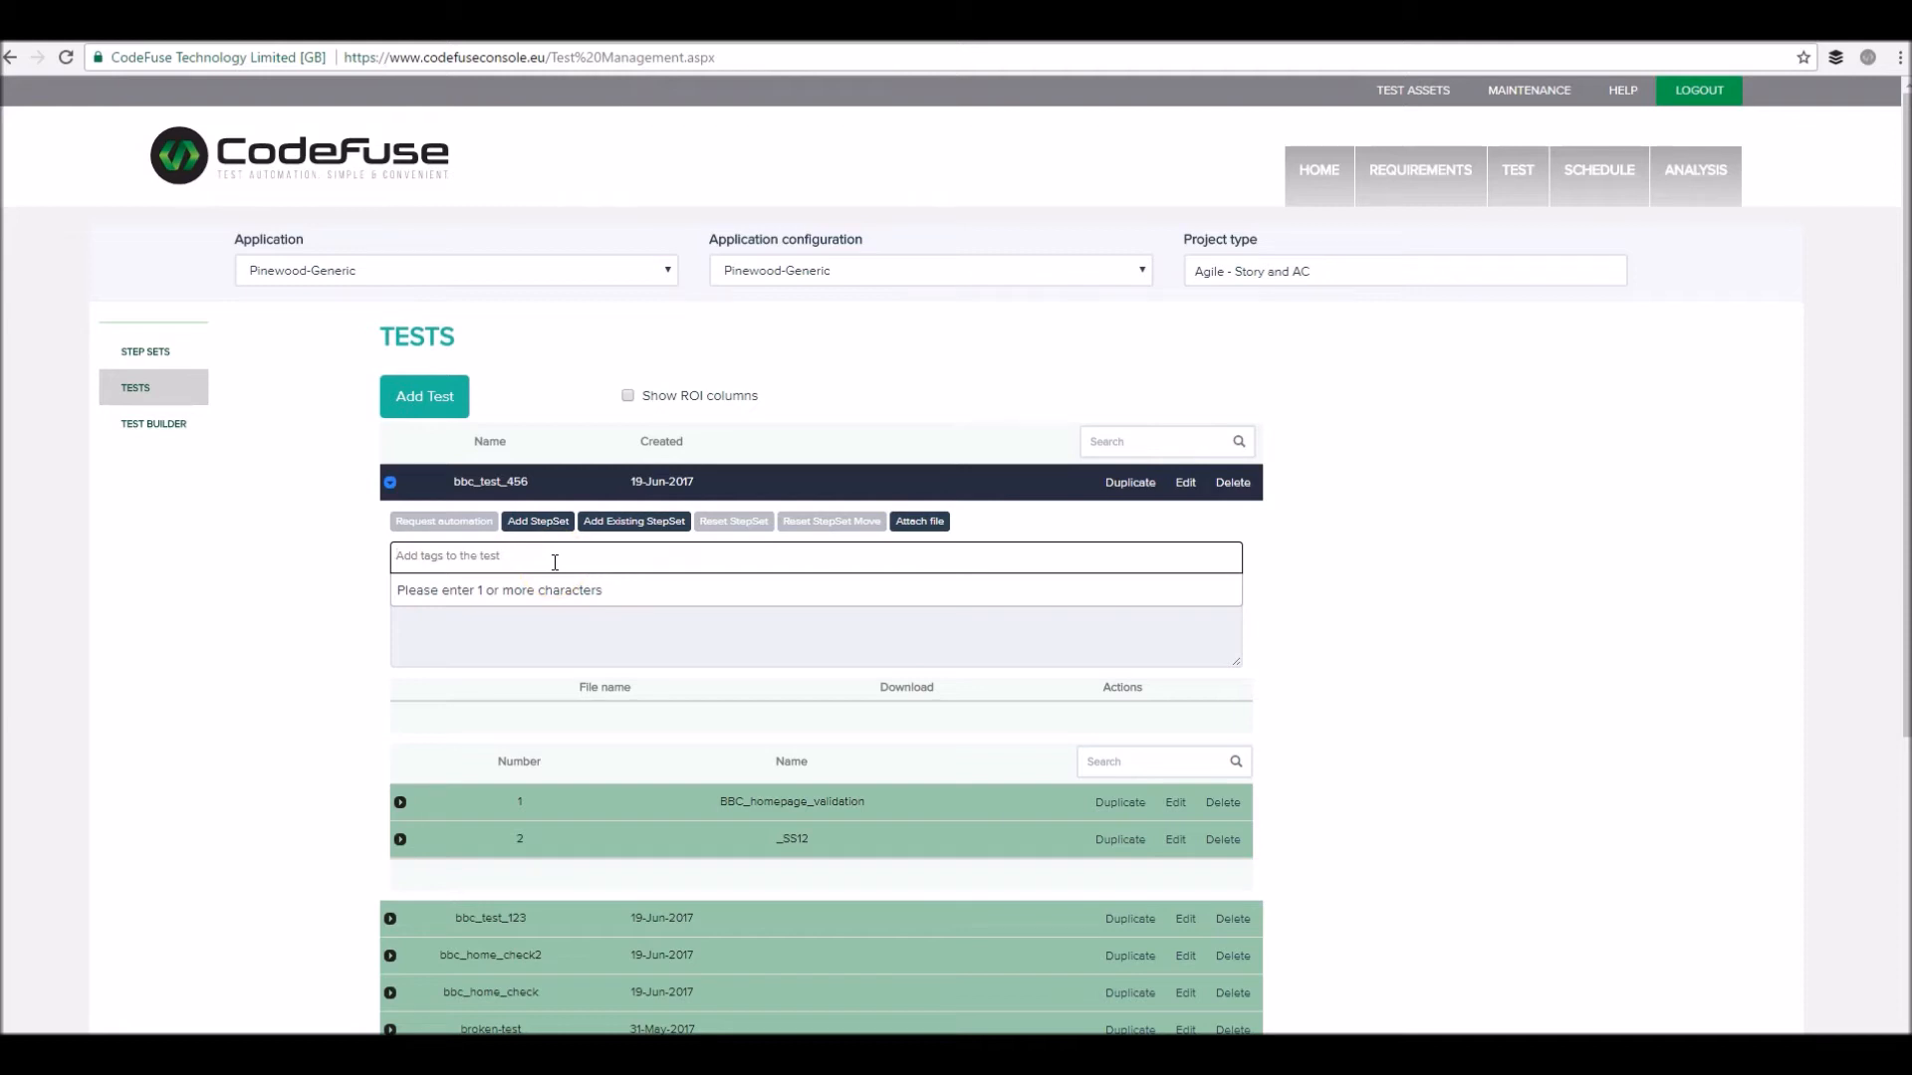
type("bbc")
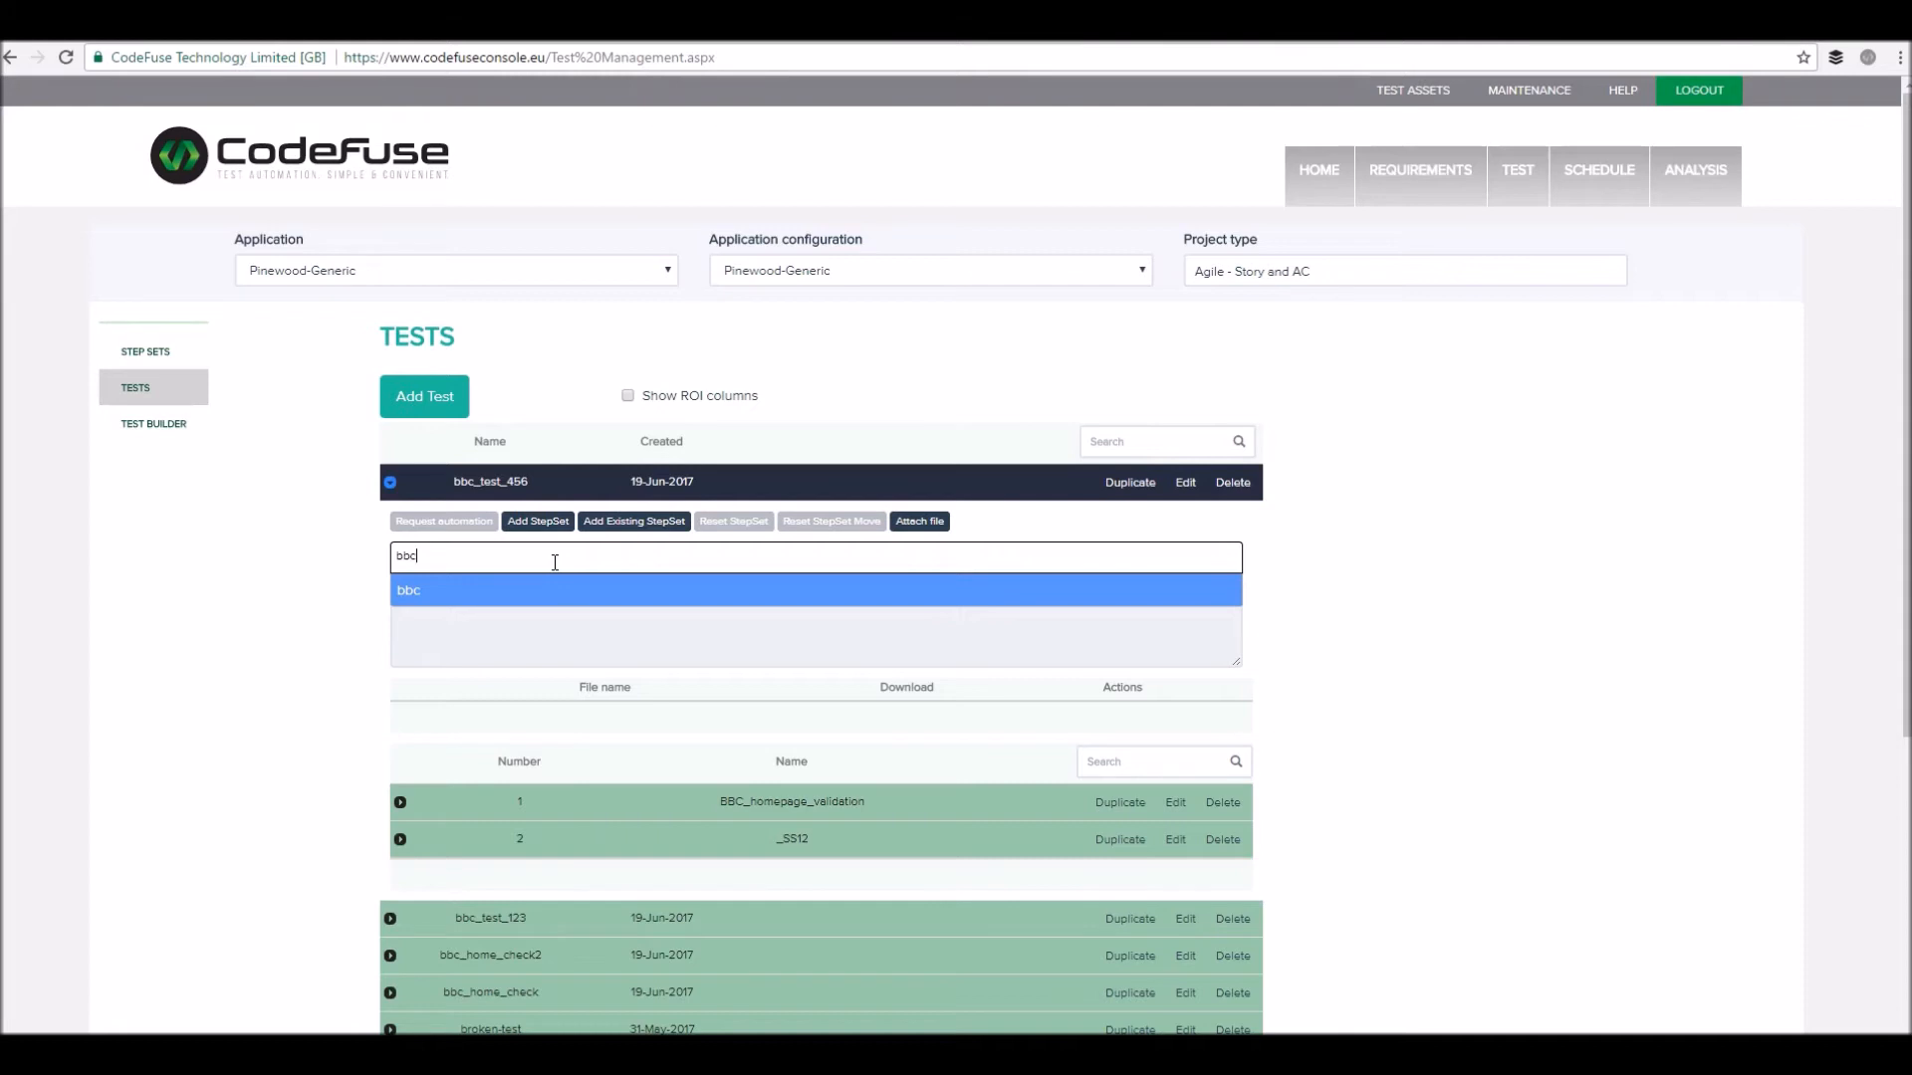
key("Return")
left_click(1335, 567)
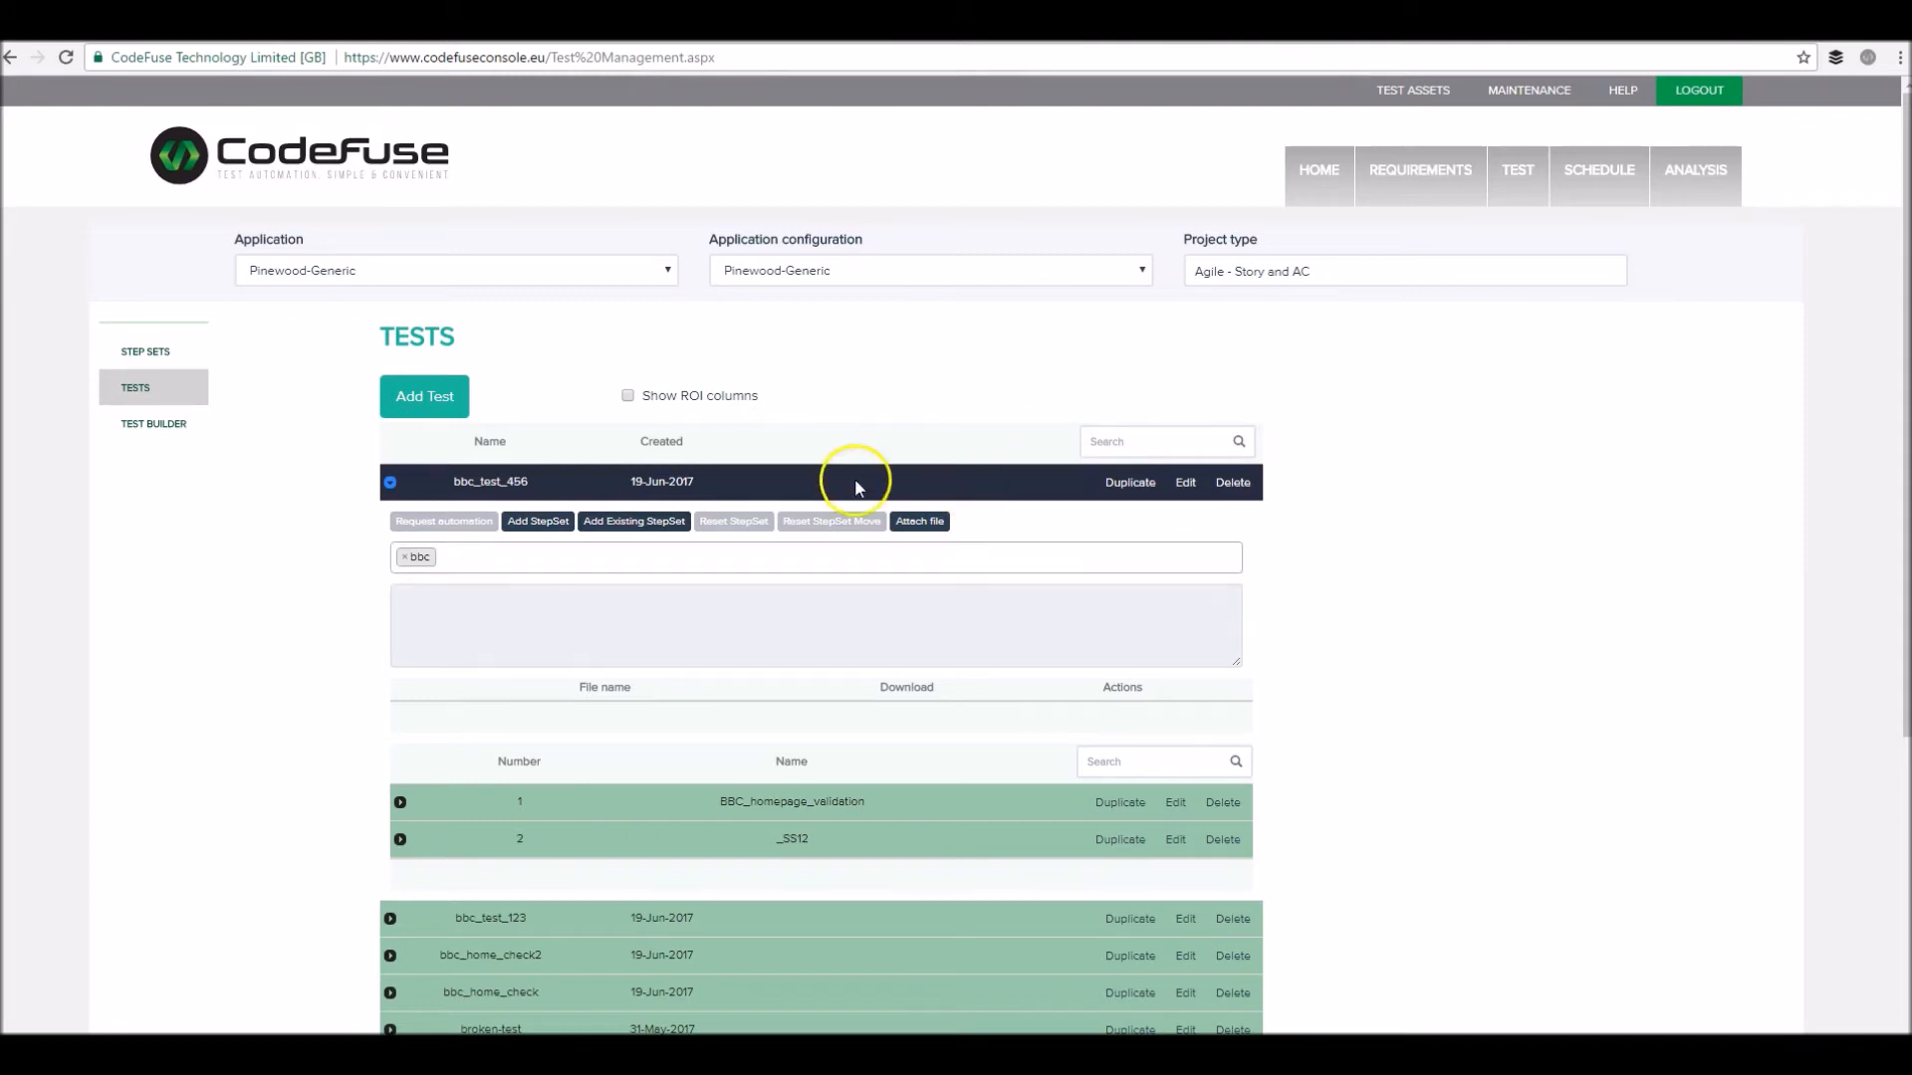
left_click(389, 486)
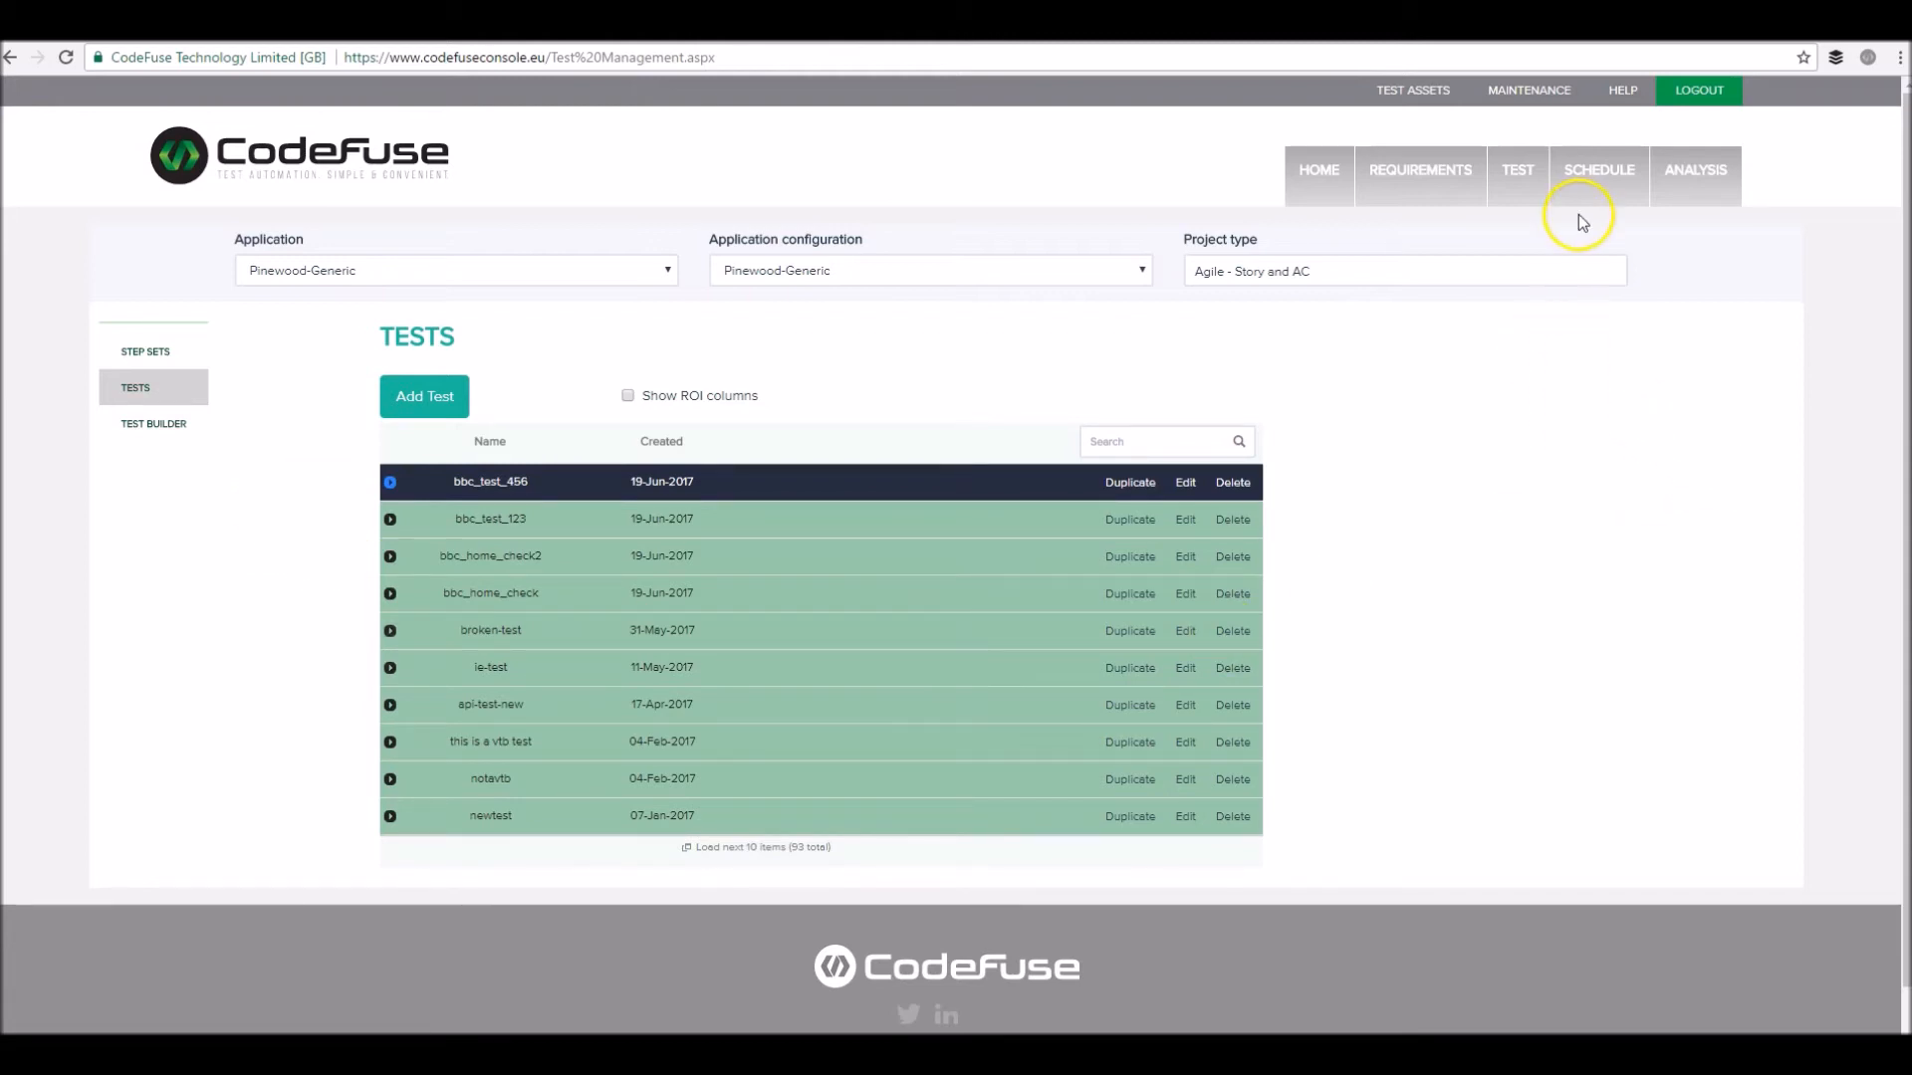
Create a tagged test suite named bbc and save it
left_click(1589, 171)
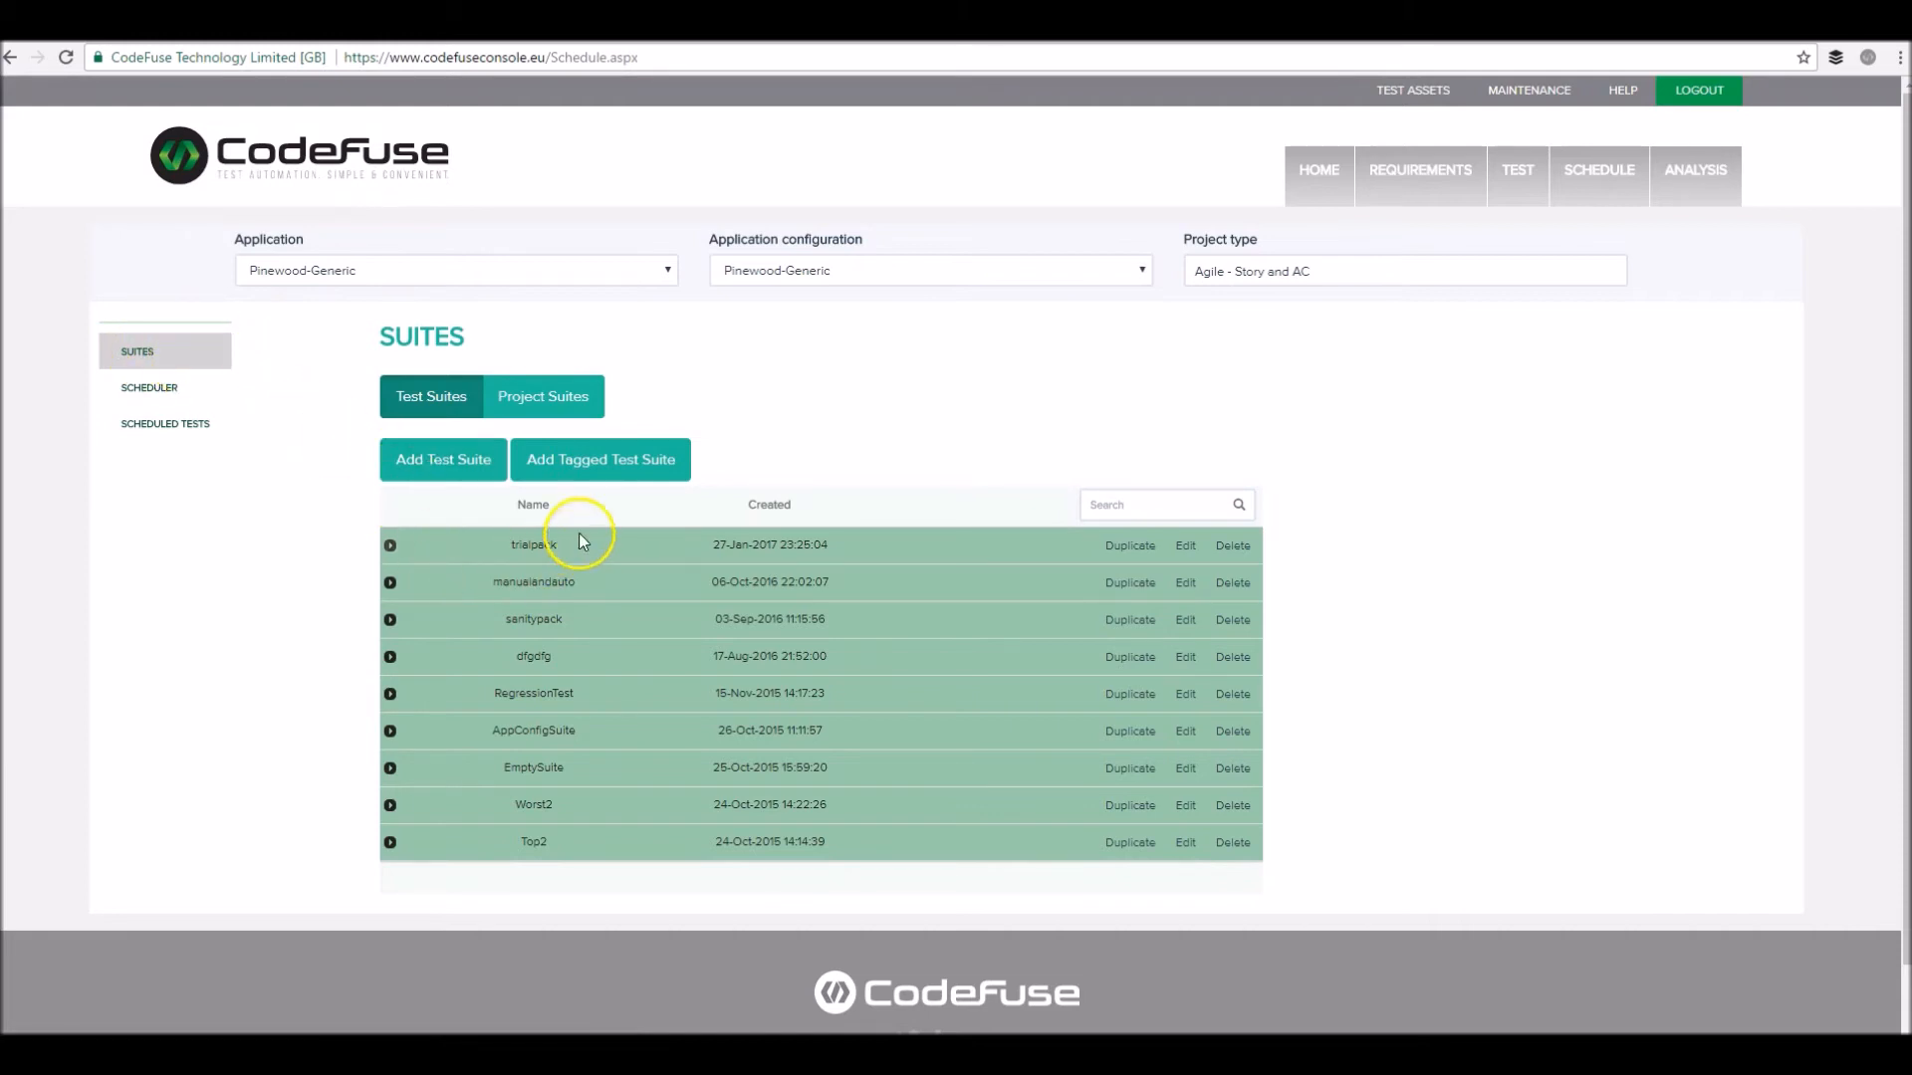
left_click(598, 453)
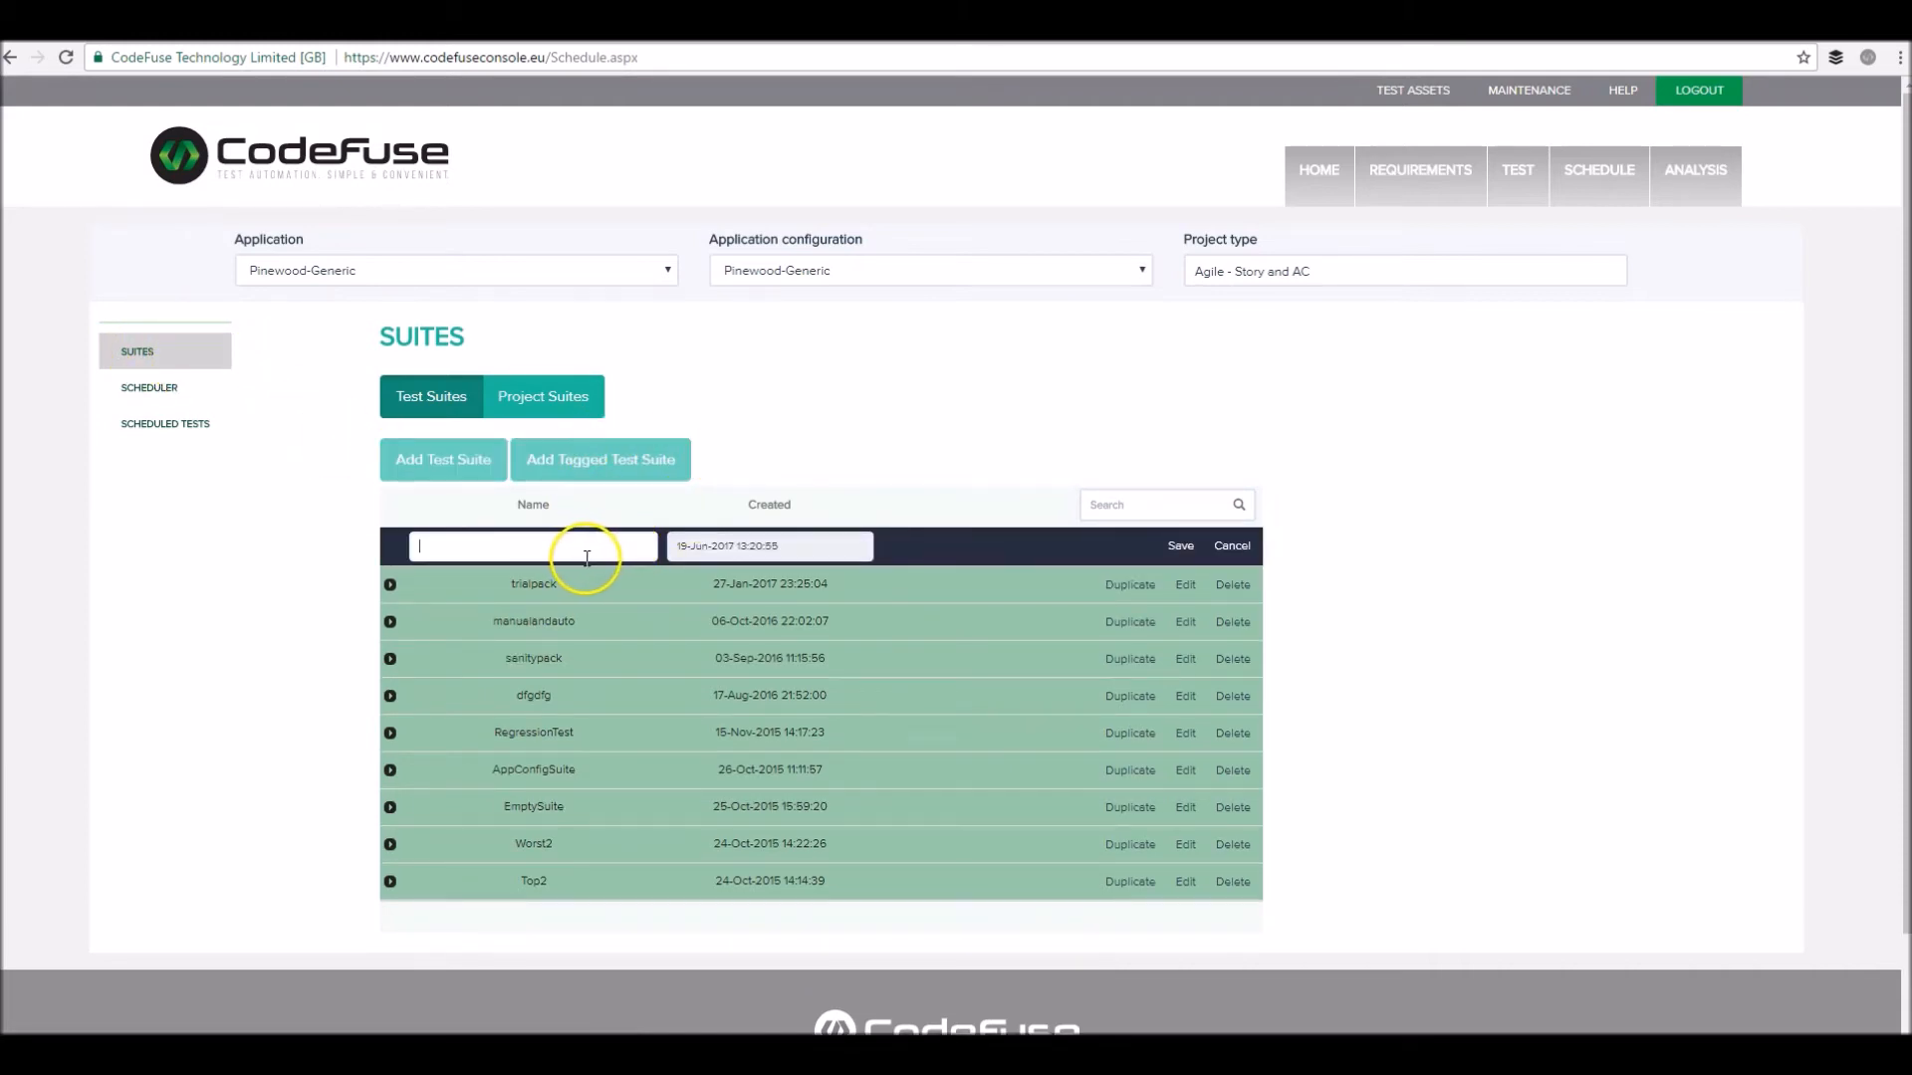
type("bbc")
left_click(1180, 545)
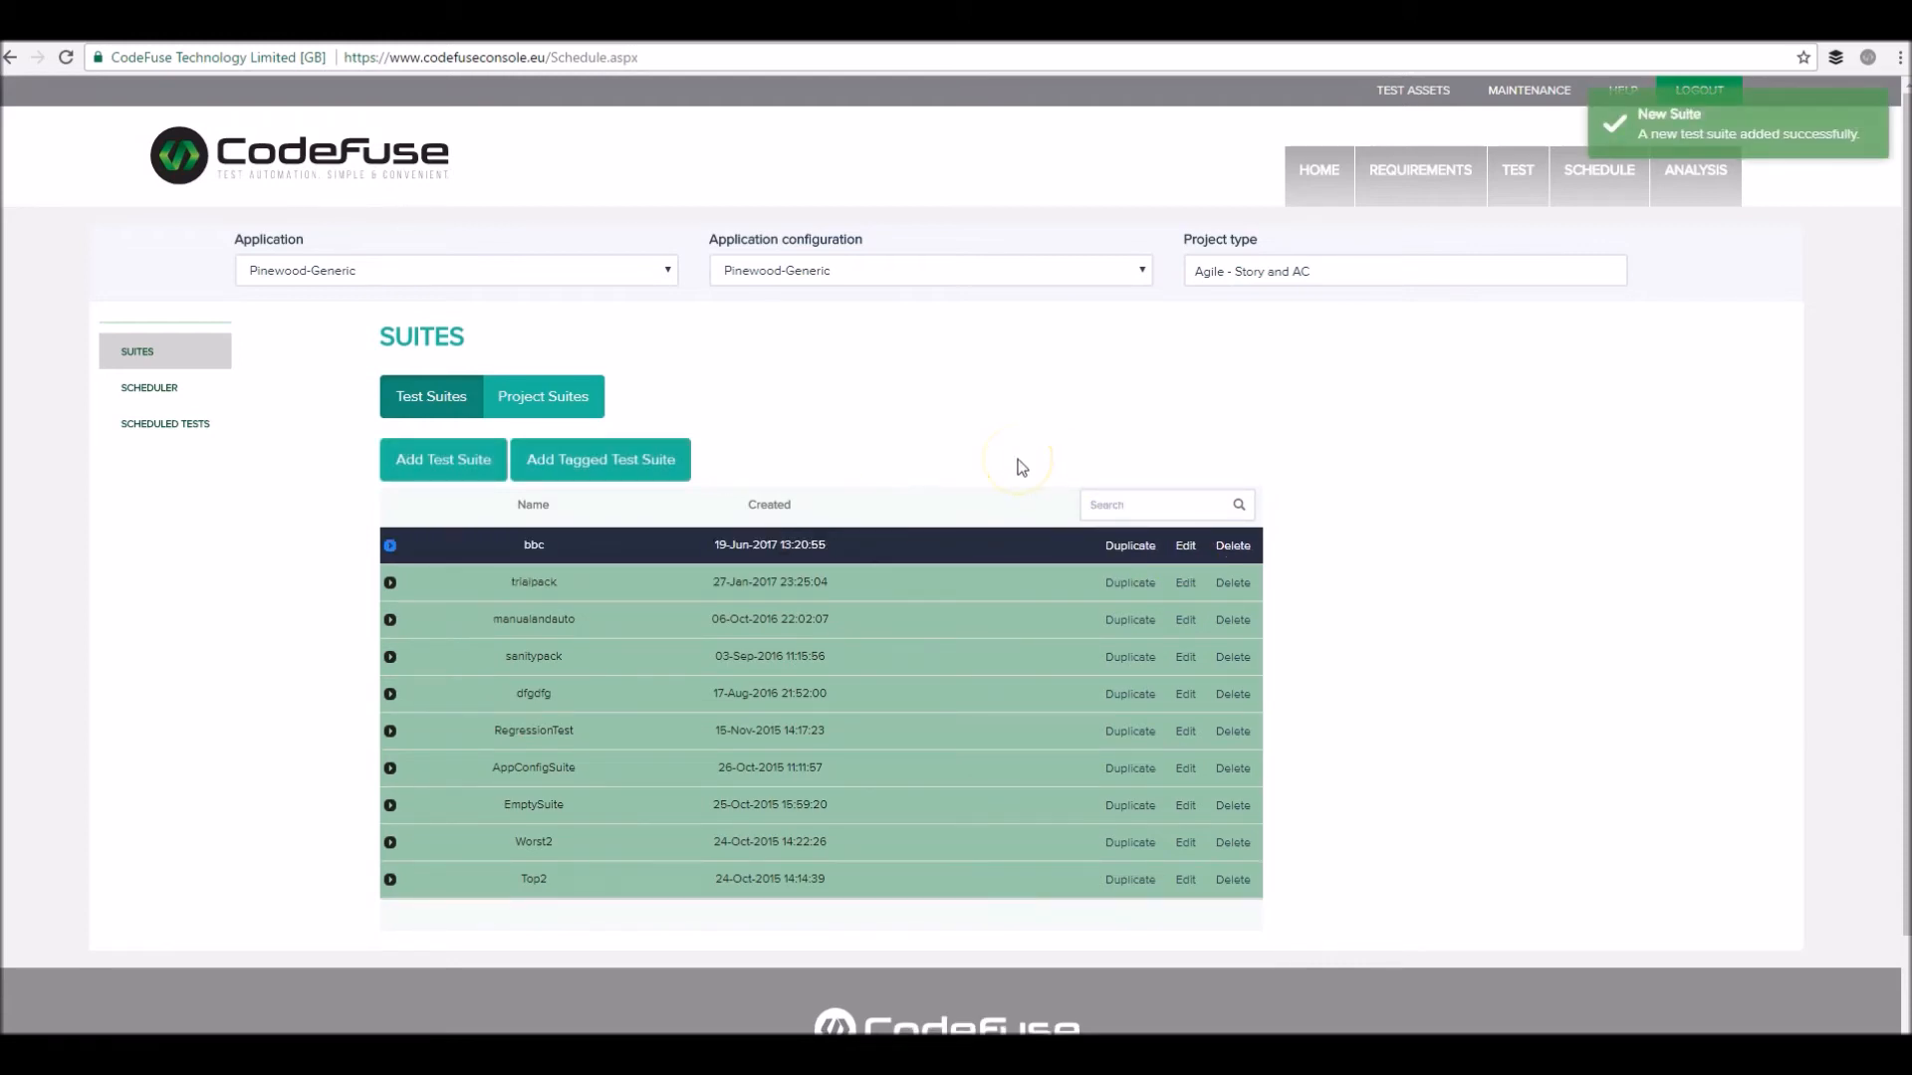
Add the bbc tag to the new bbc suite
left_click(390, 545)
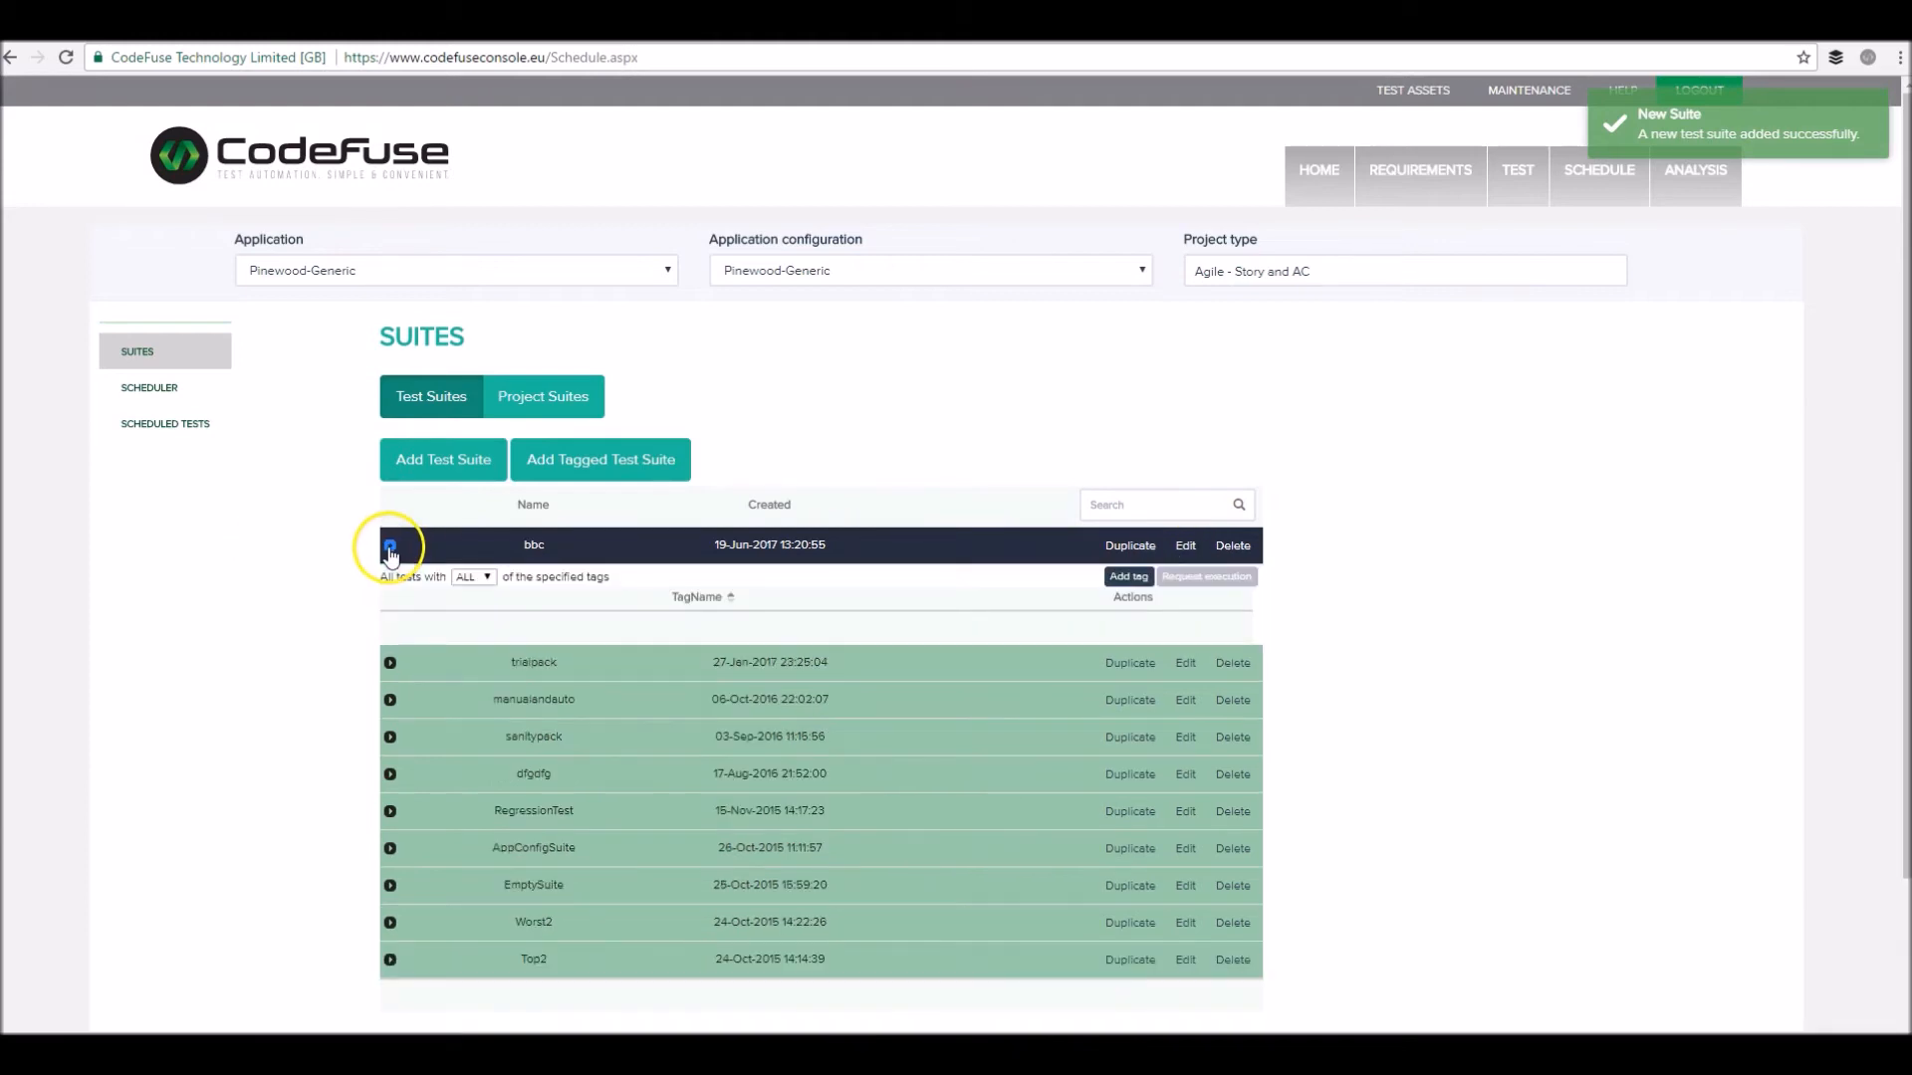
left_click(1105, 578)
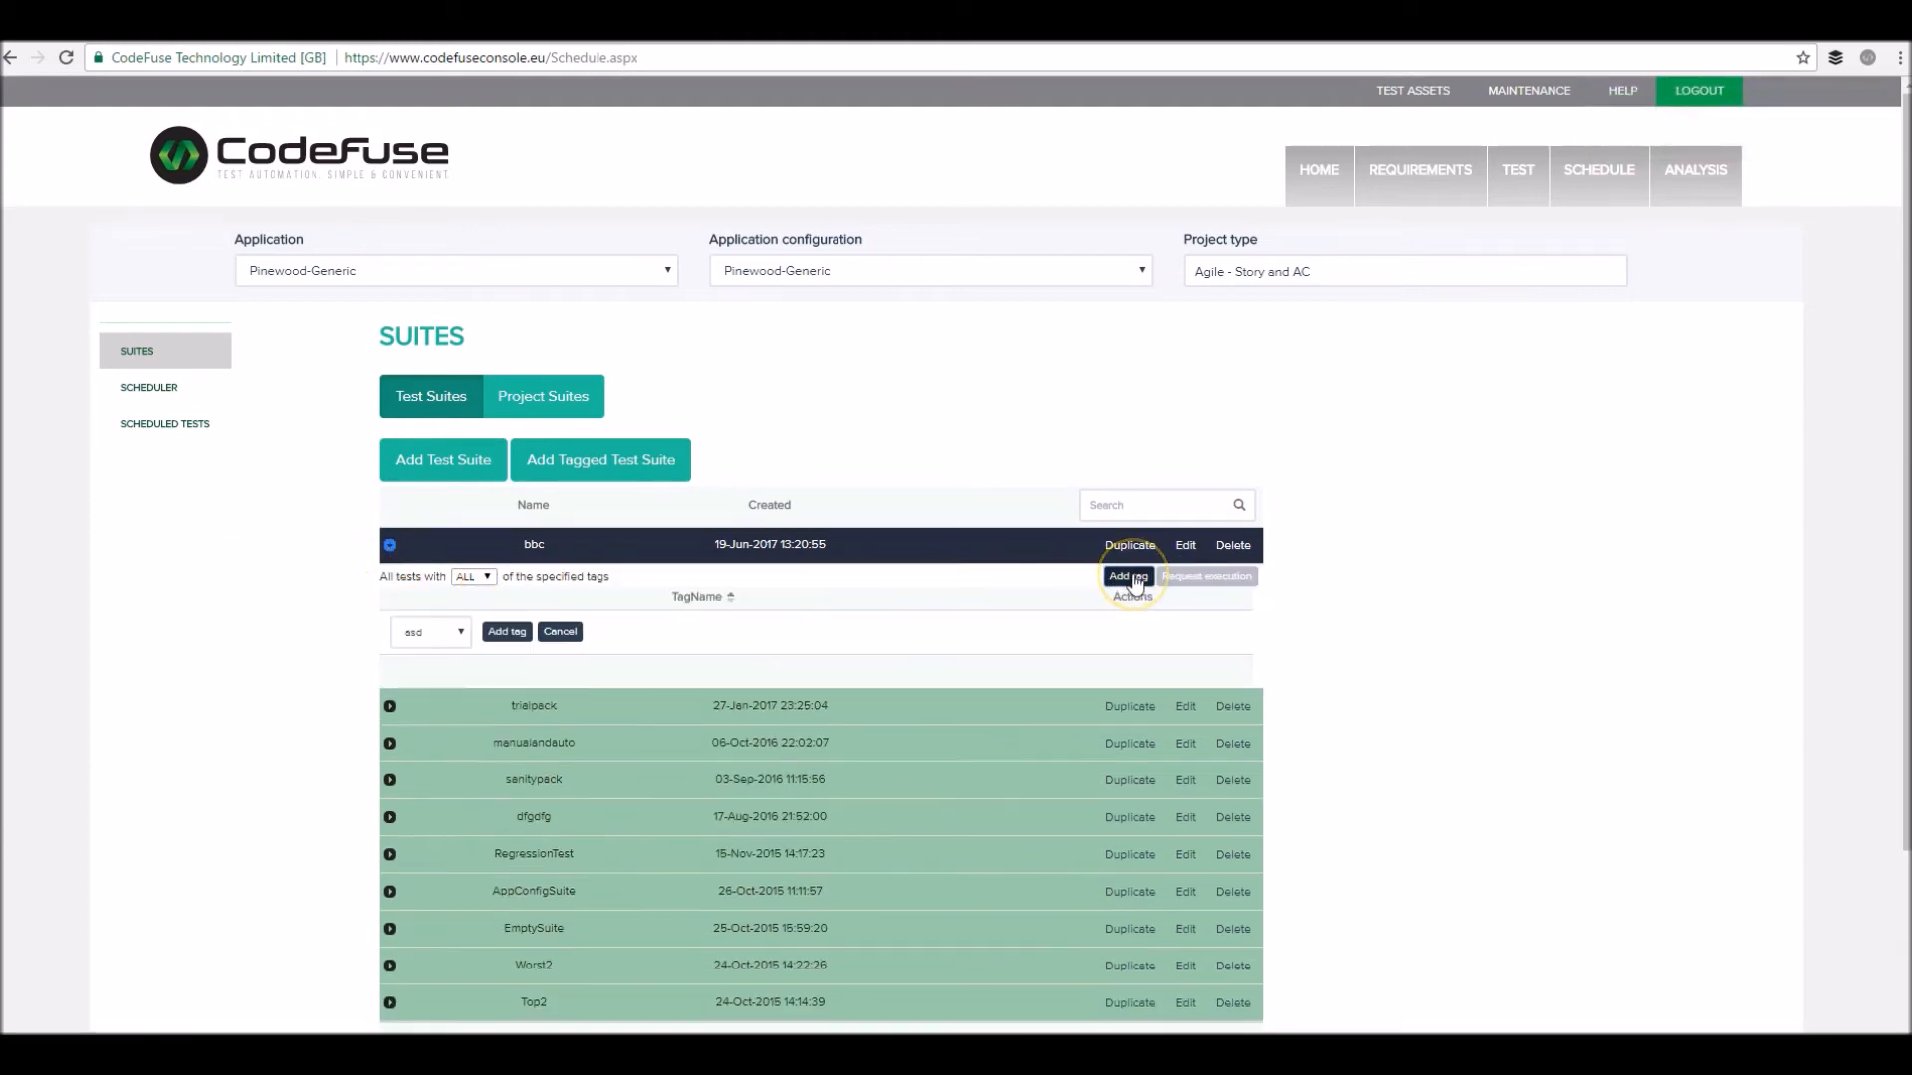
left_click(427, 633)
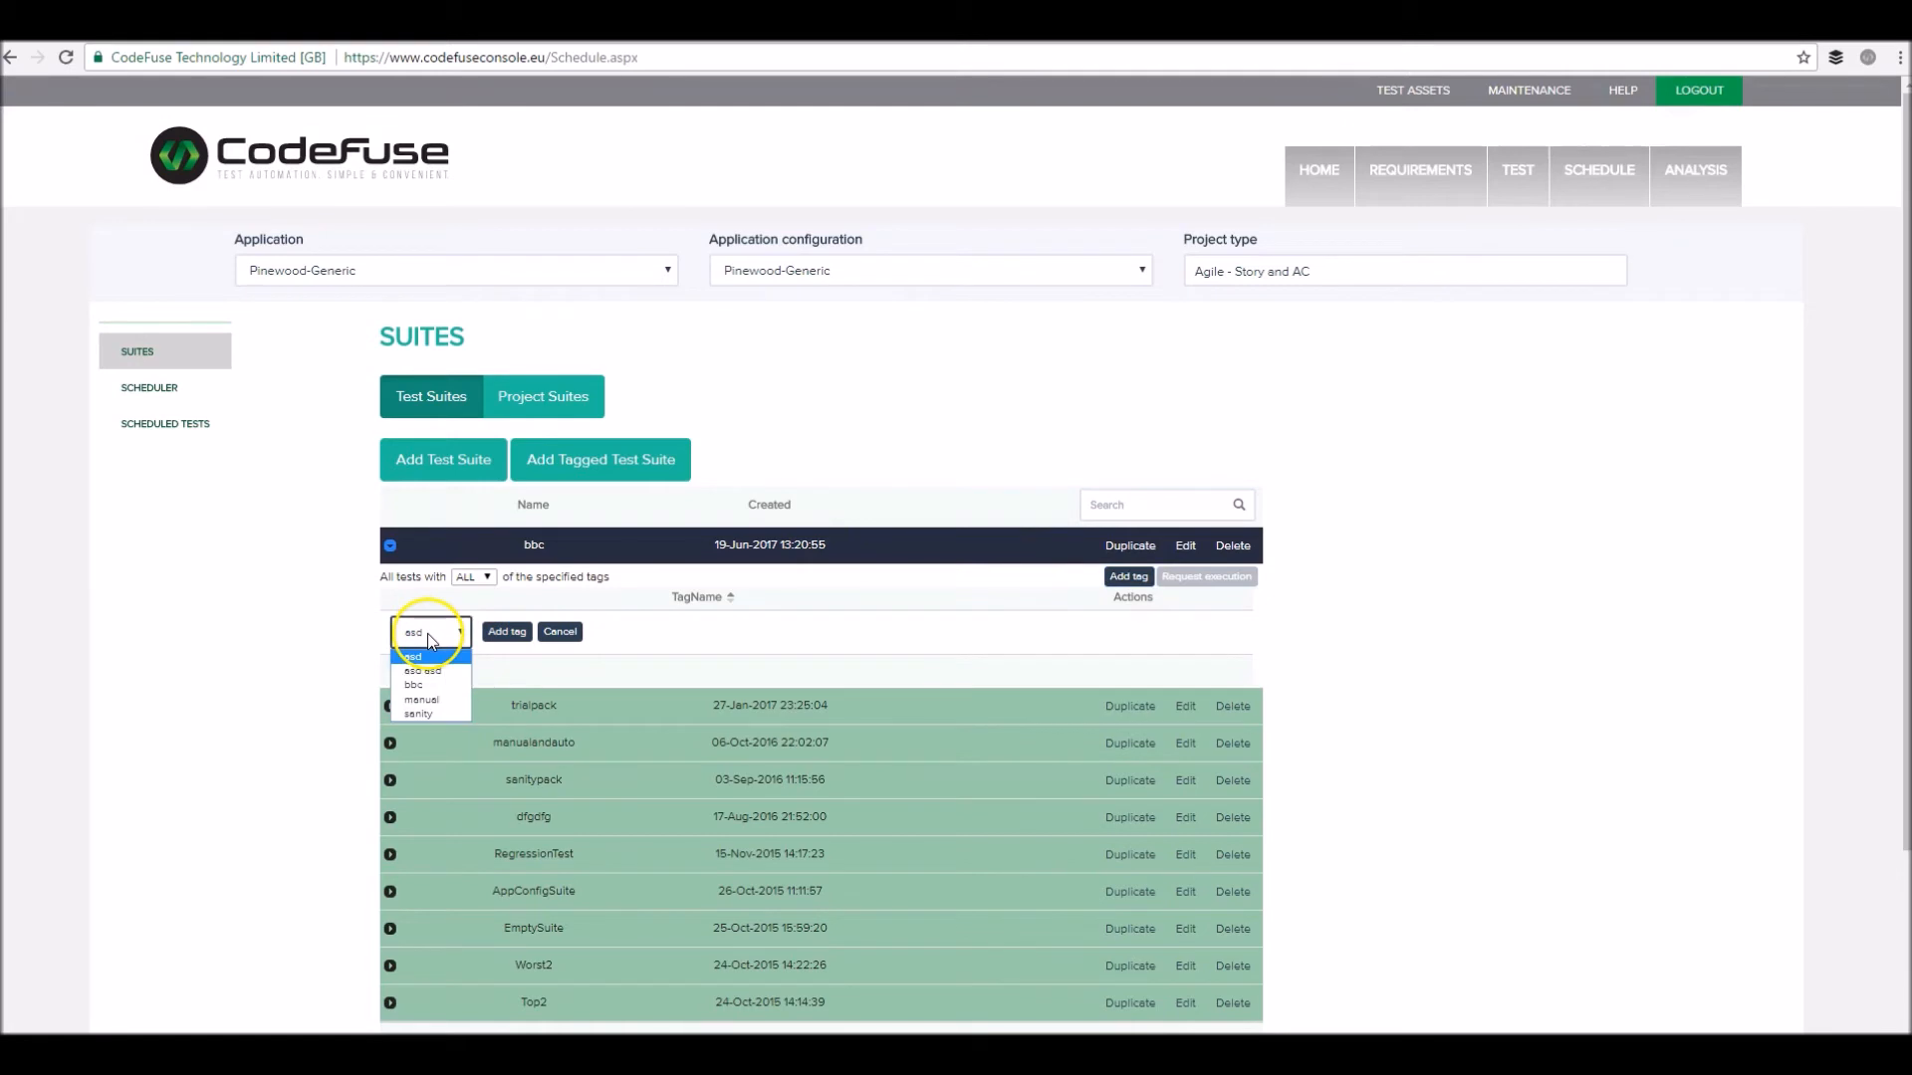
left_click(507, 631)
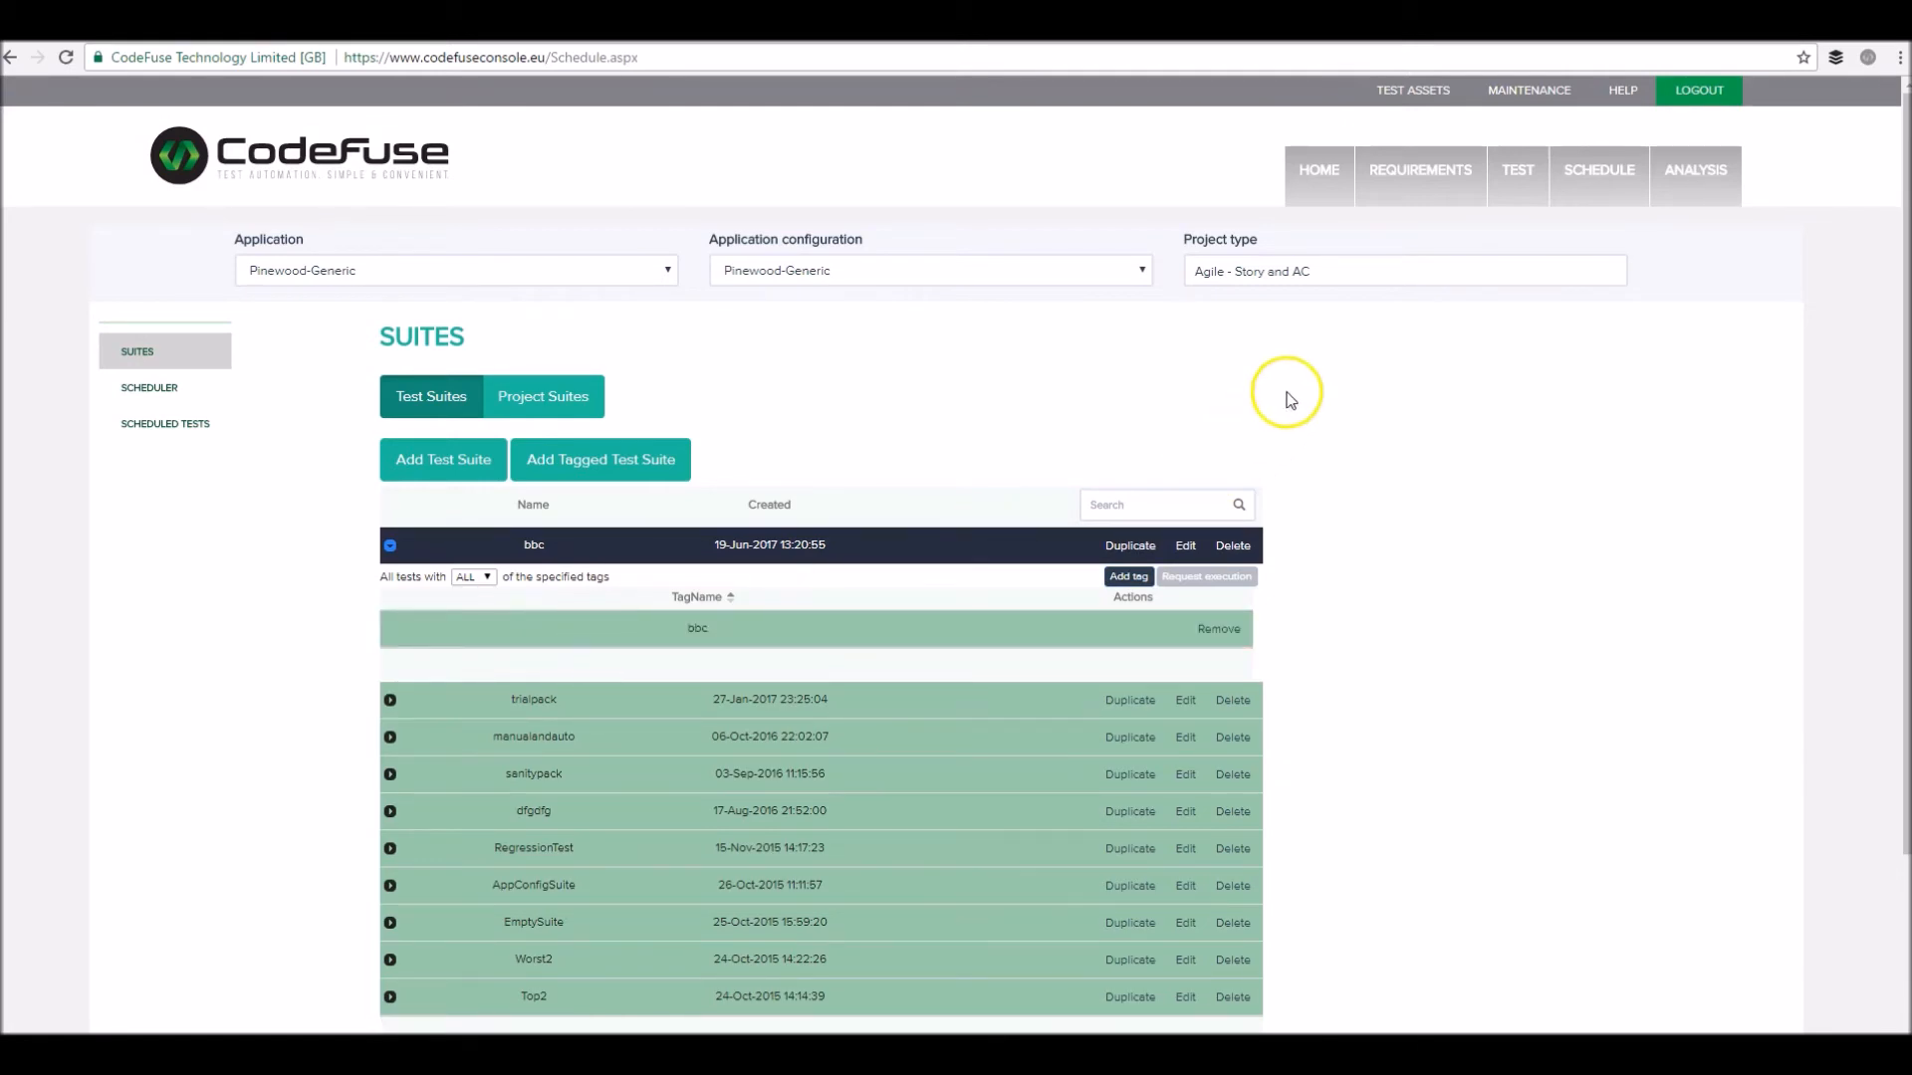
Add the bbc test suite to a new run in the scheduler
left_click(150, 386)
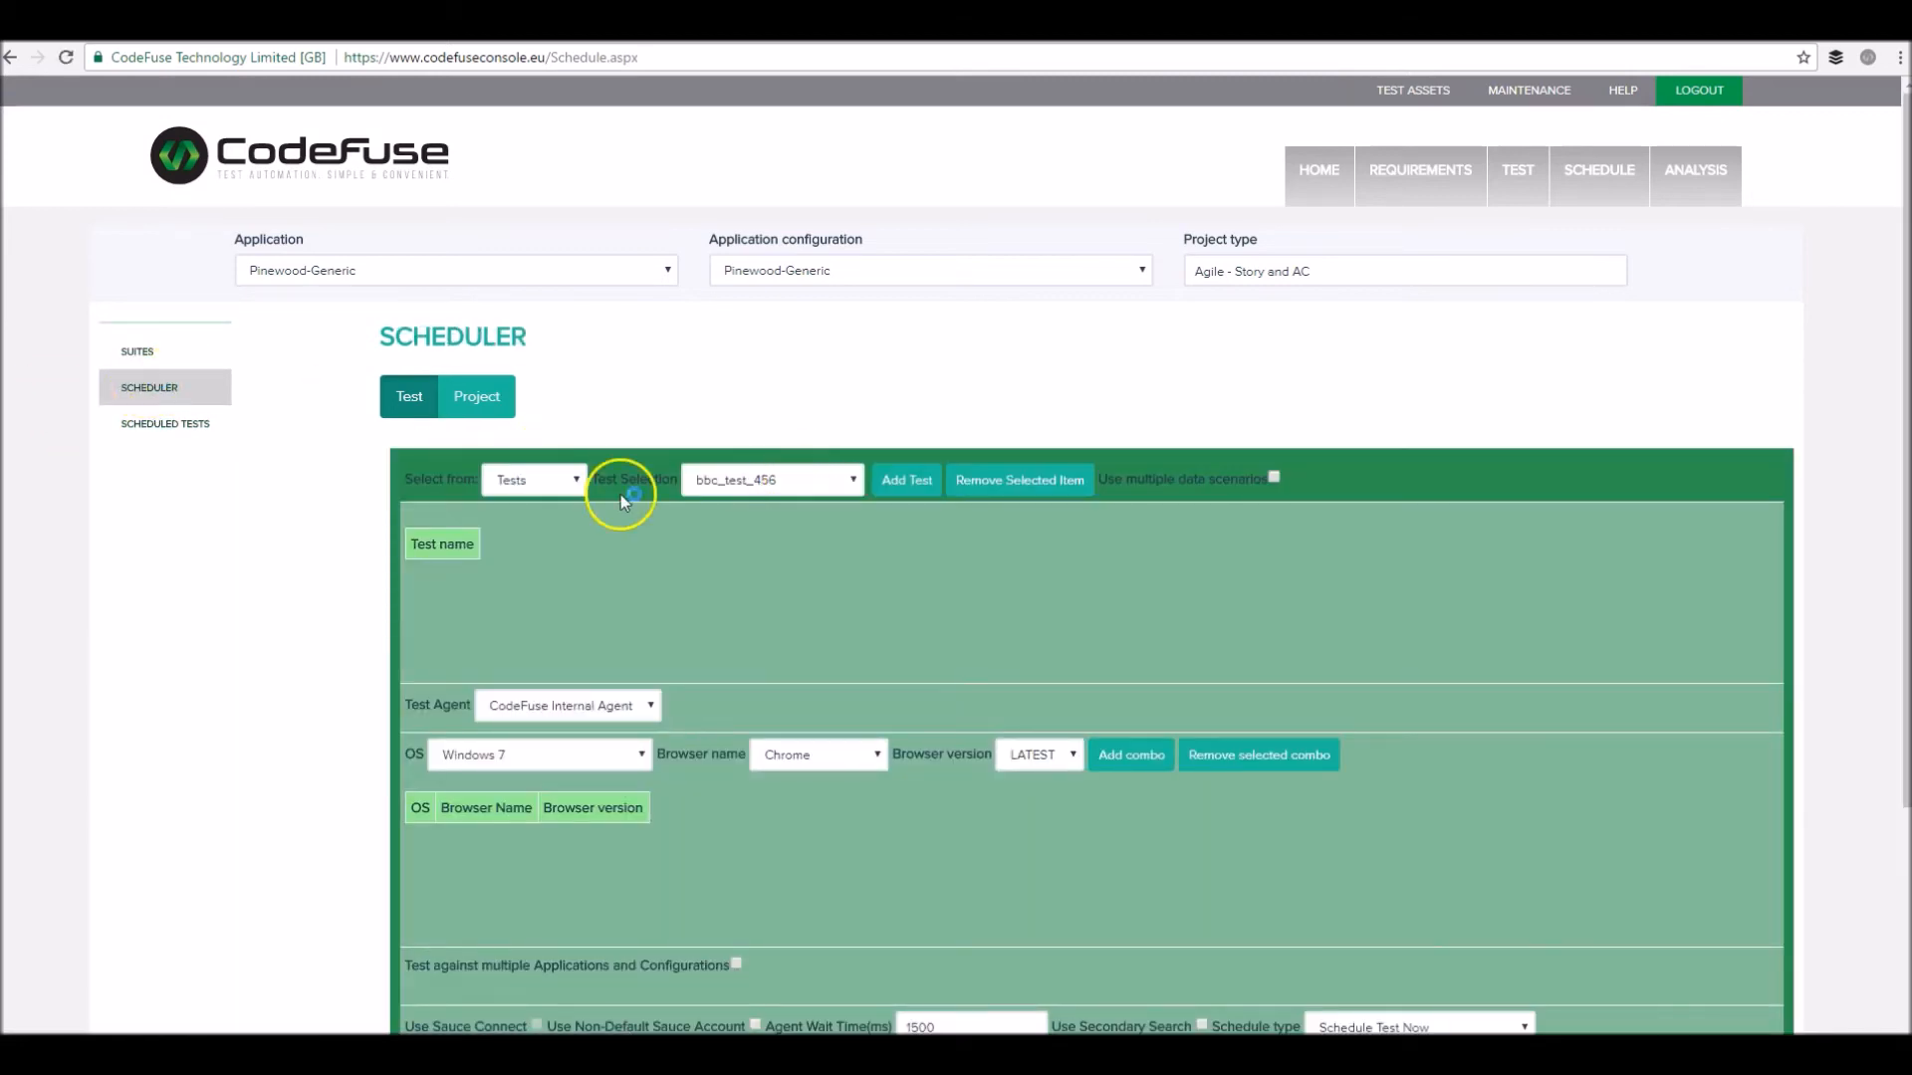
left_click(531, 482)
left_click(533, 523)
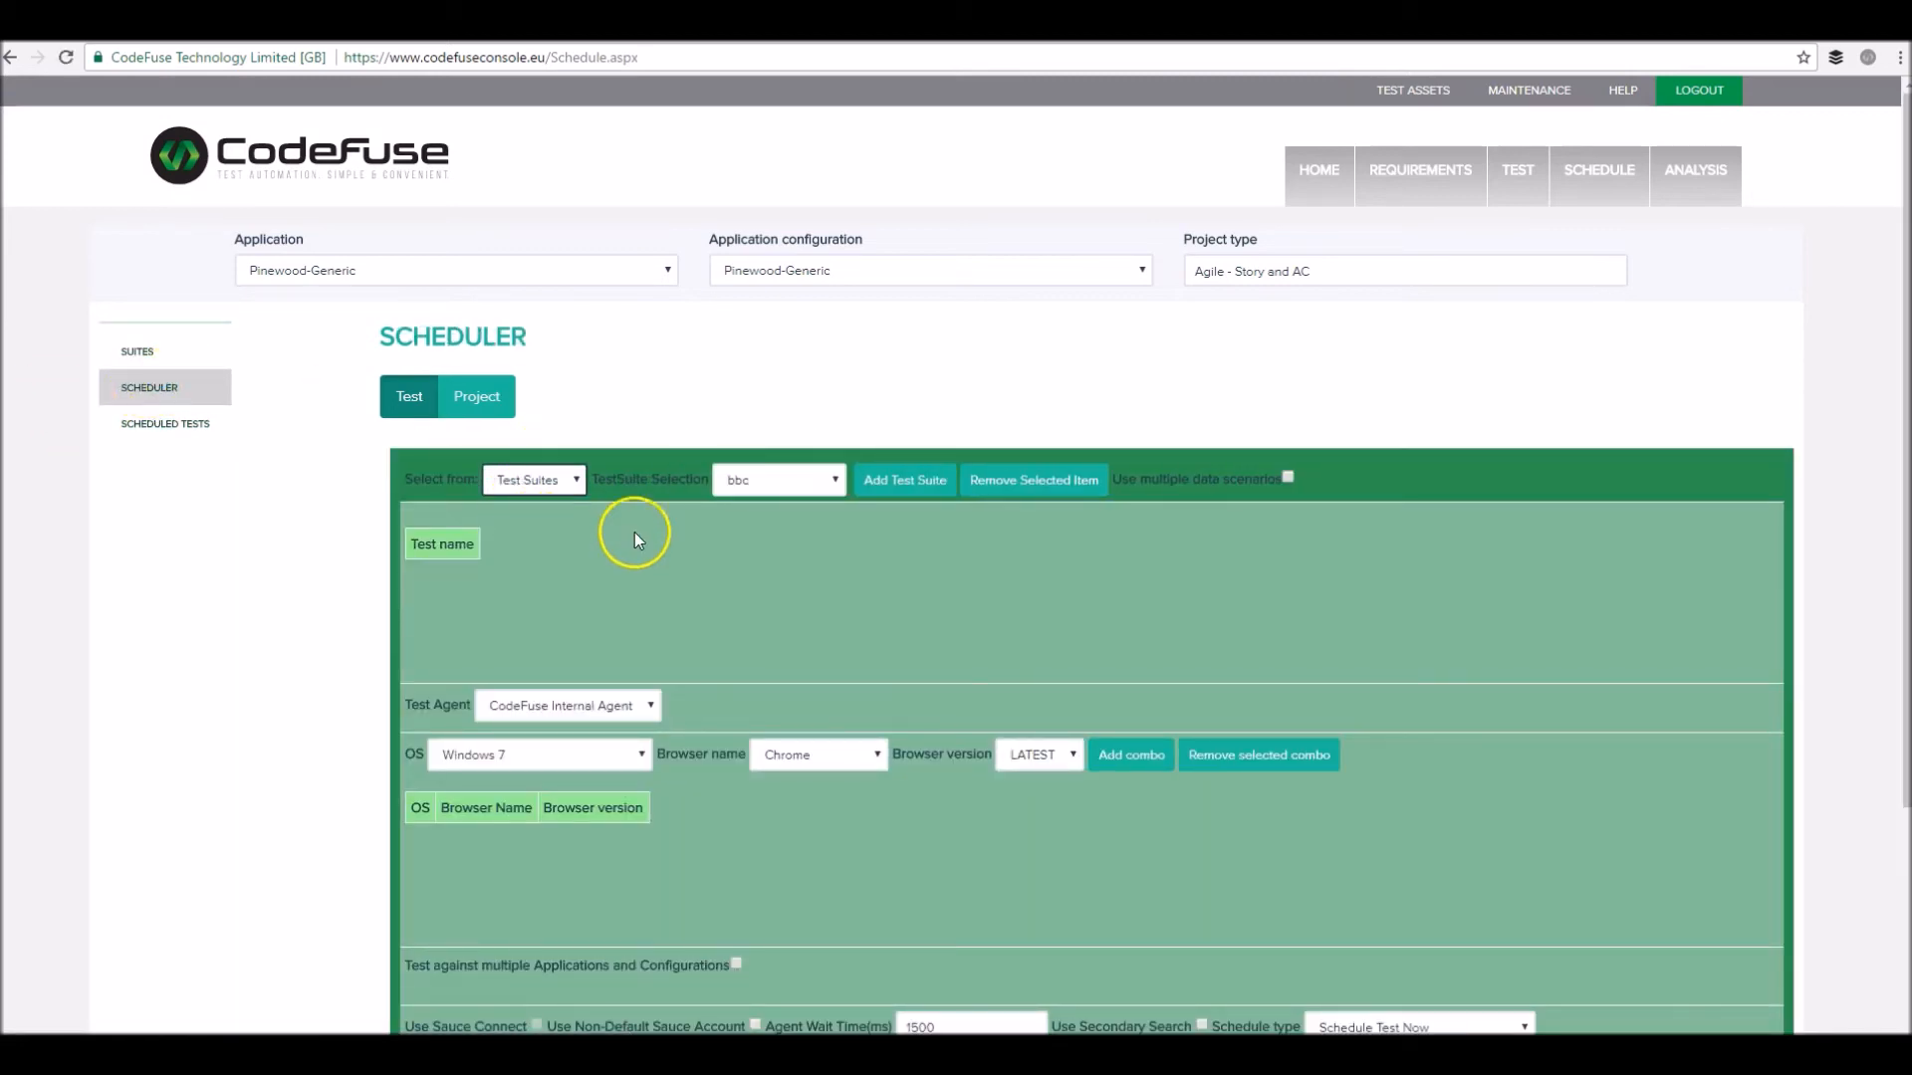
left_click(763, 480)
left_click(775, 506)
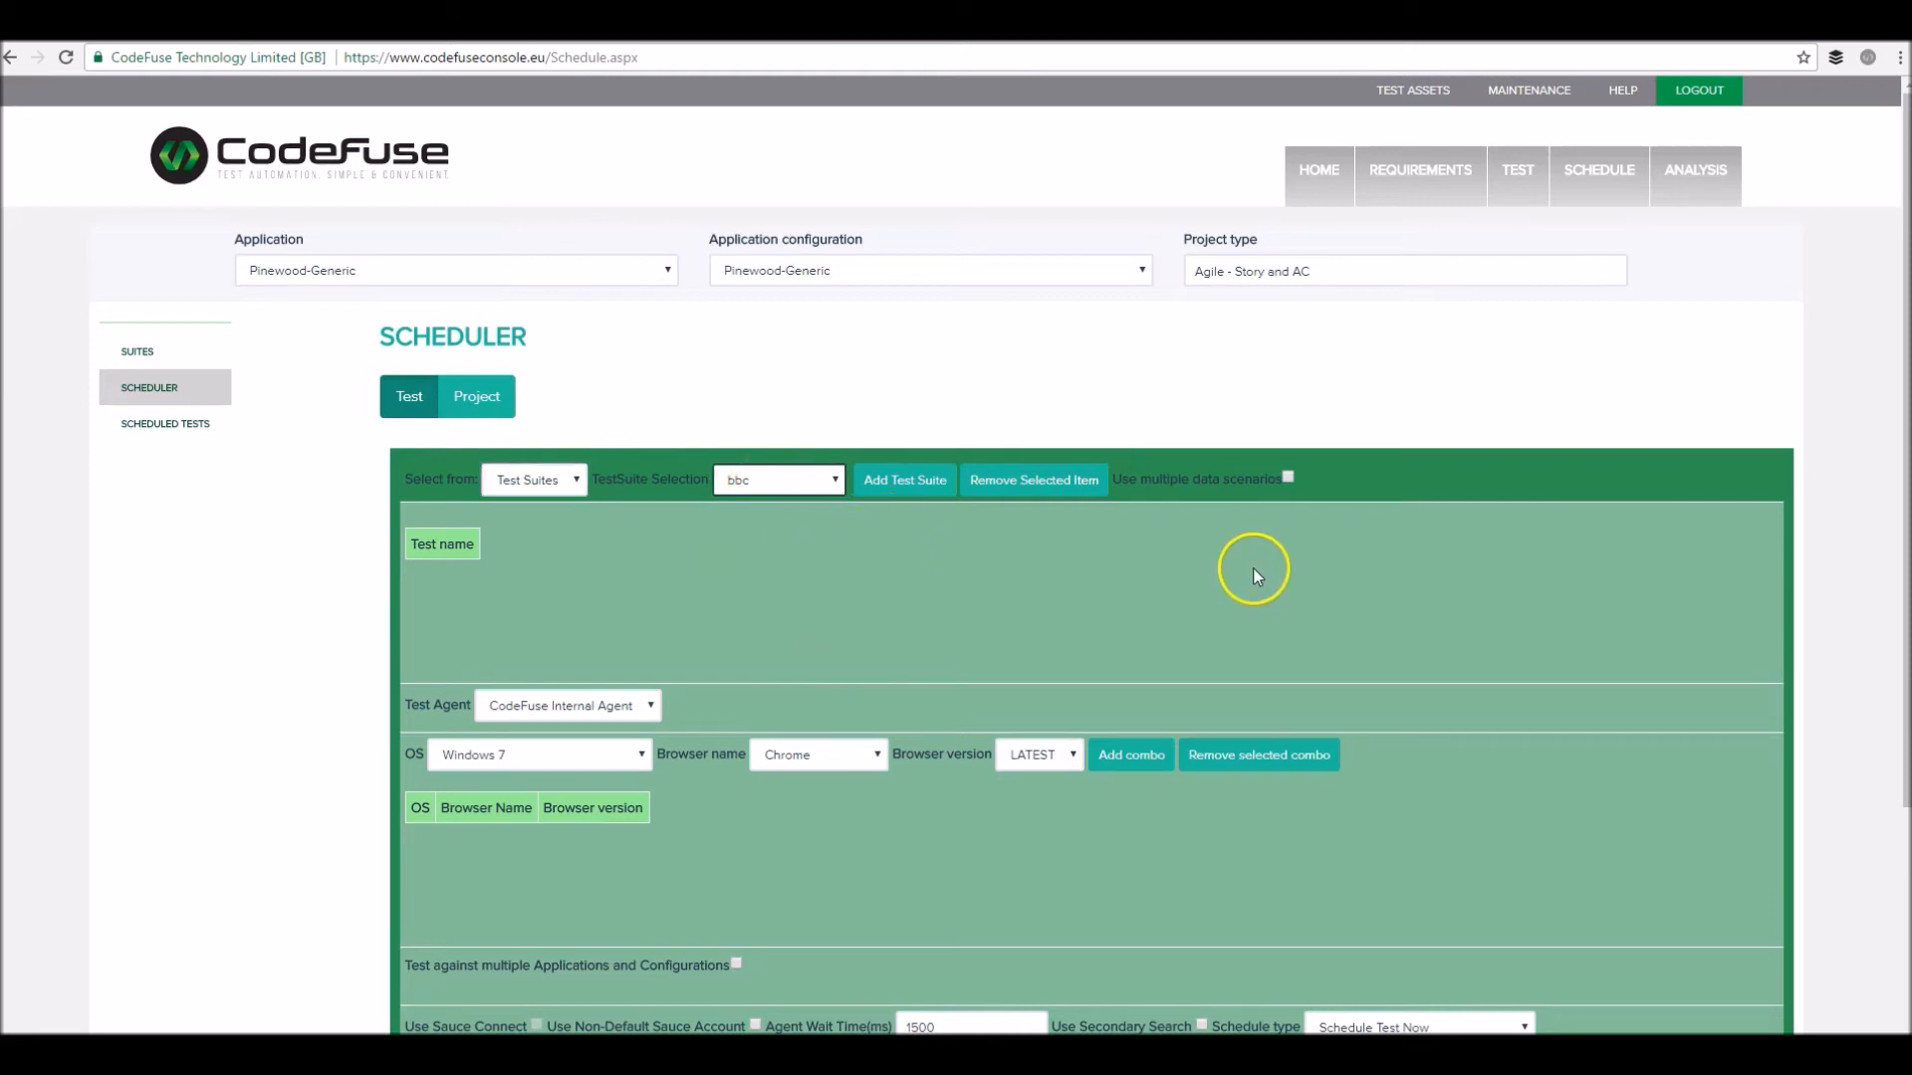
left_click(883, 479)
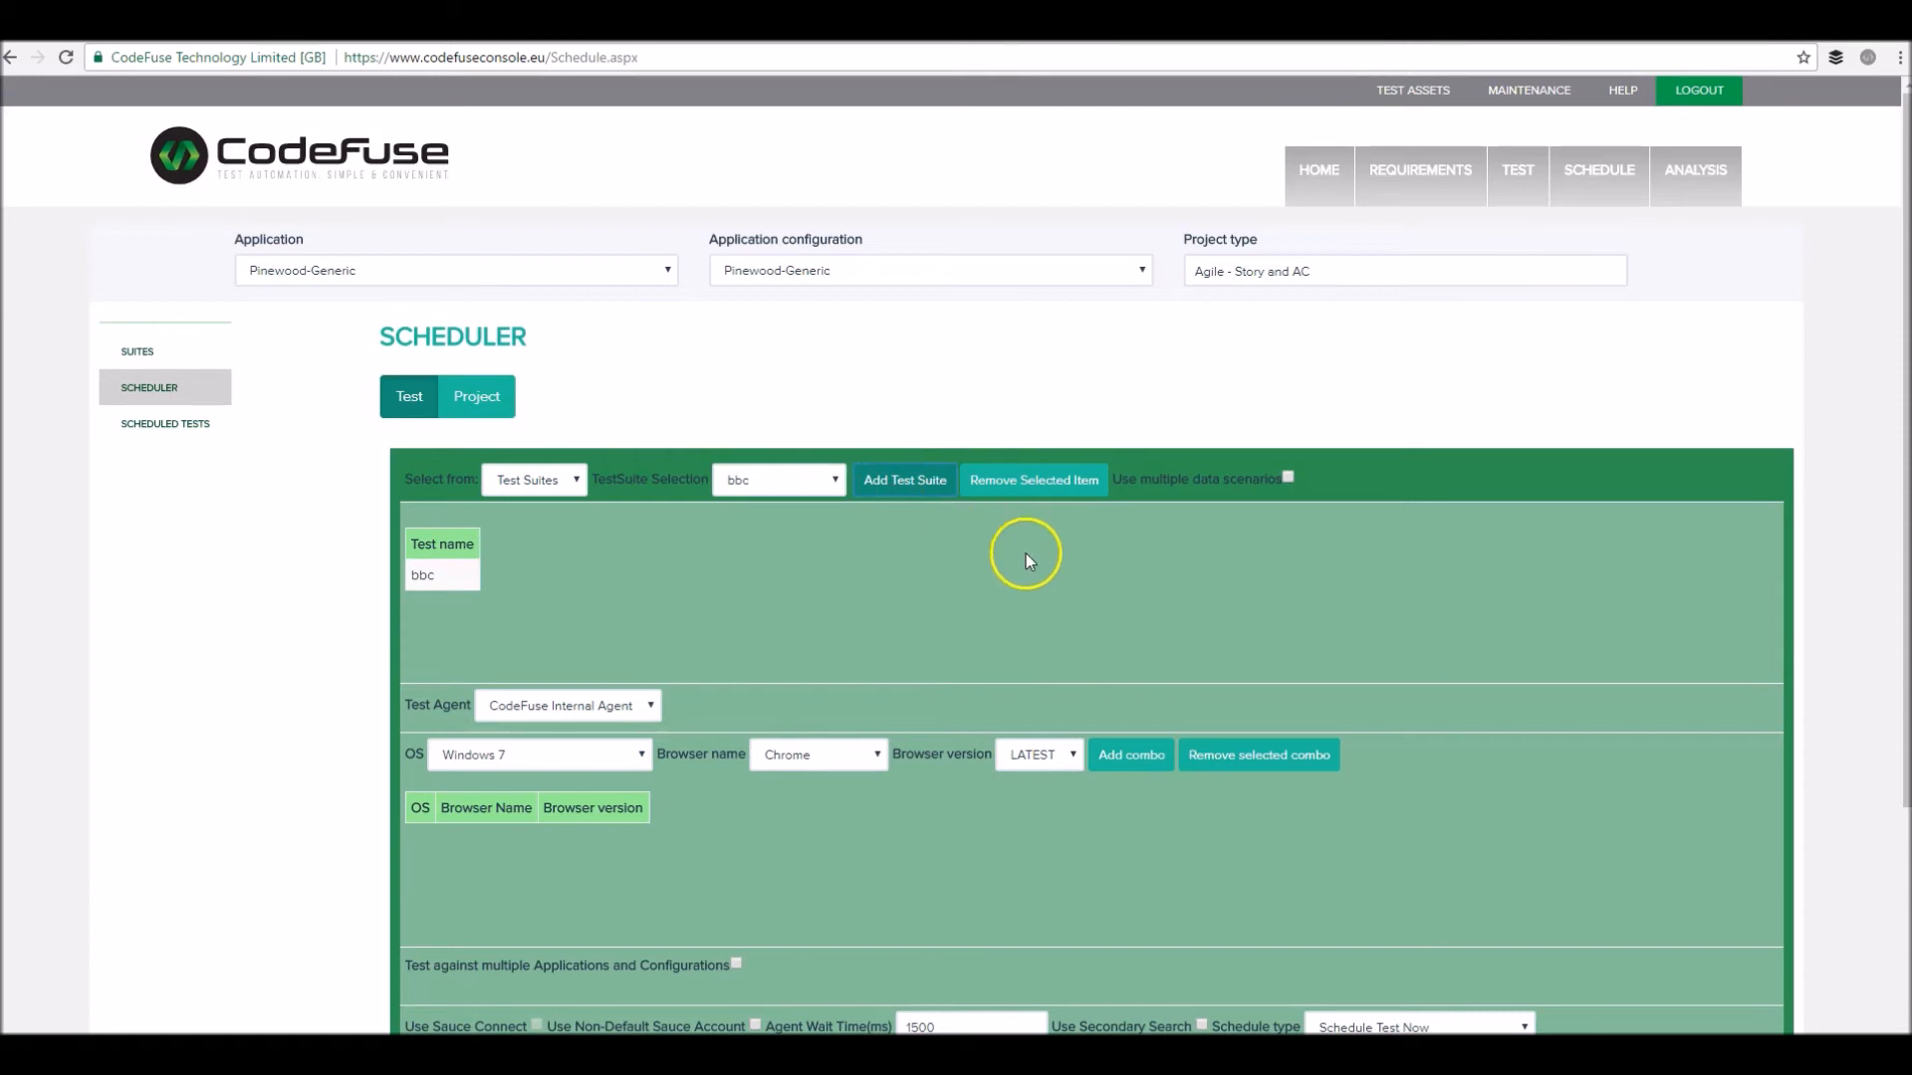
Add the Windows 7, Chrome, LATEST combination to the bbc suite's run
scroll(1150, 661, "down", 2)
left_click(1141, 550)
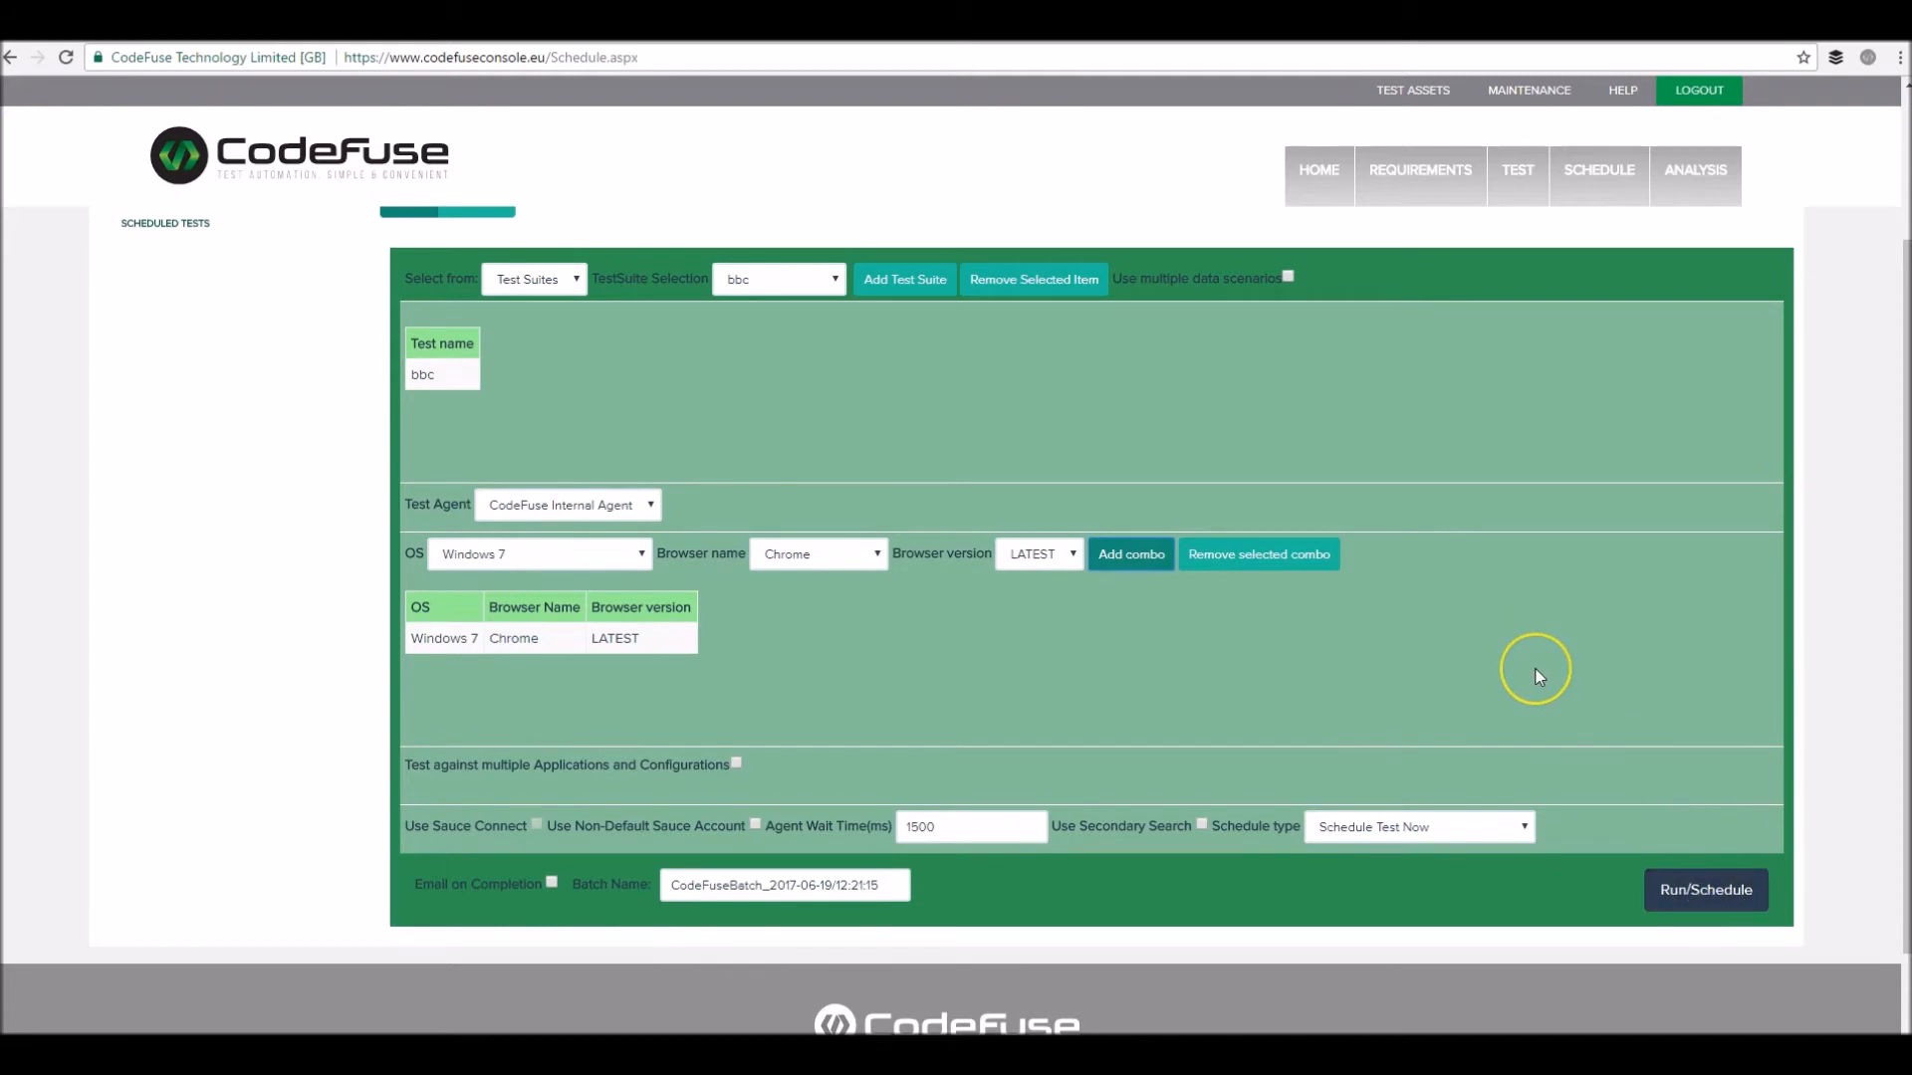
scroll(1334, 677, "up", 2)
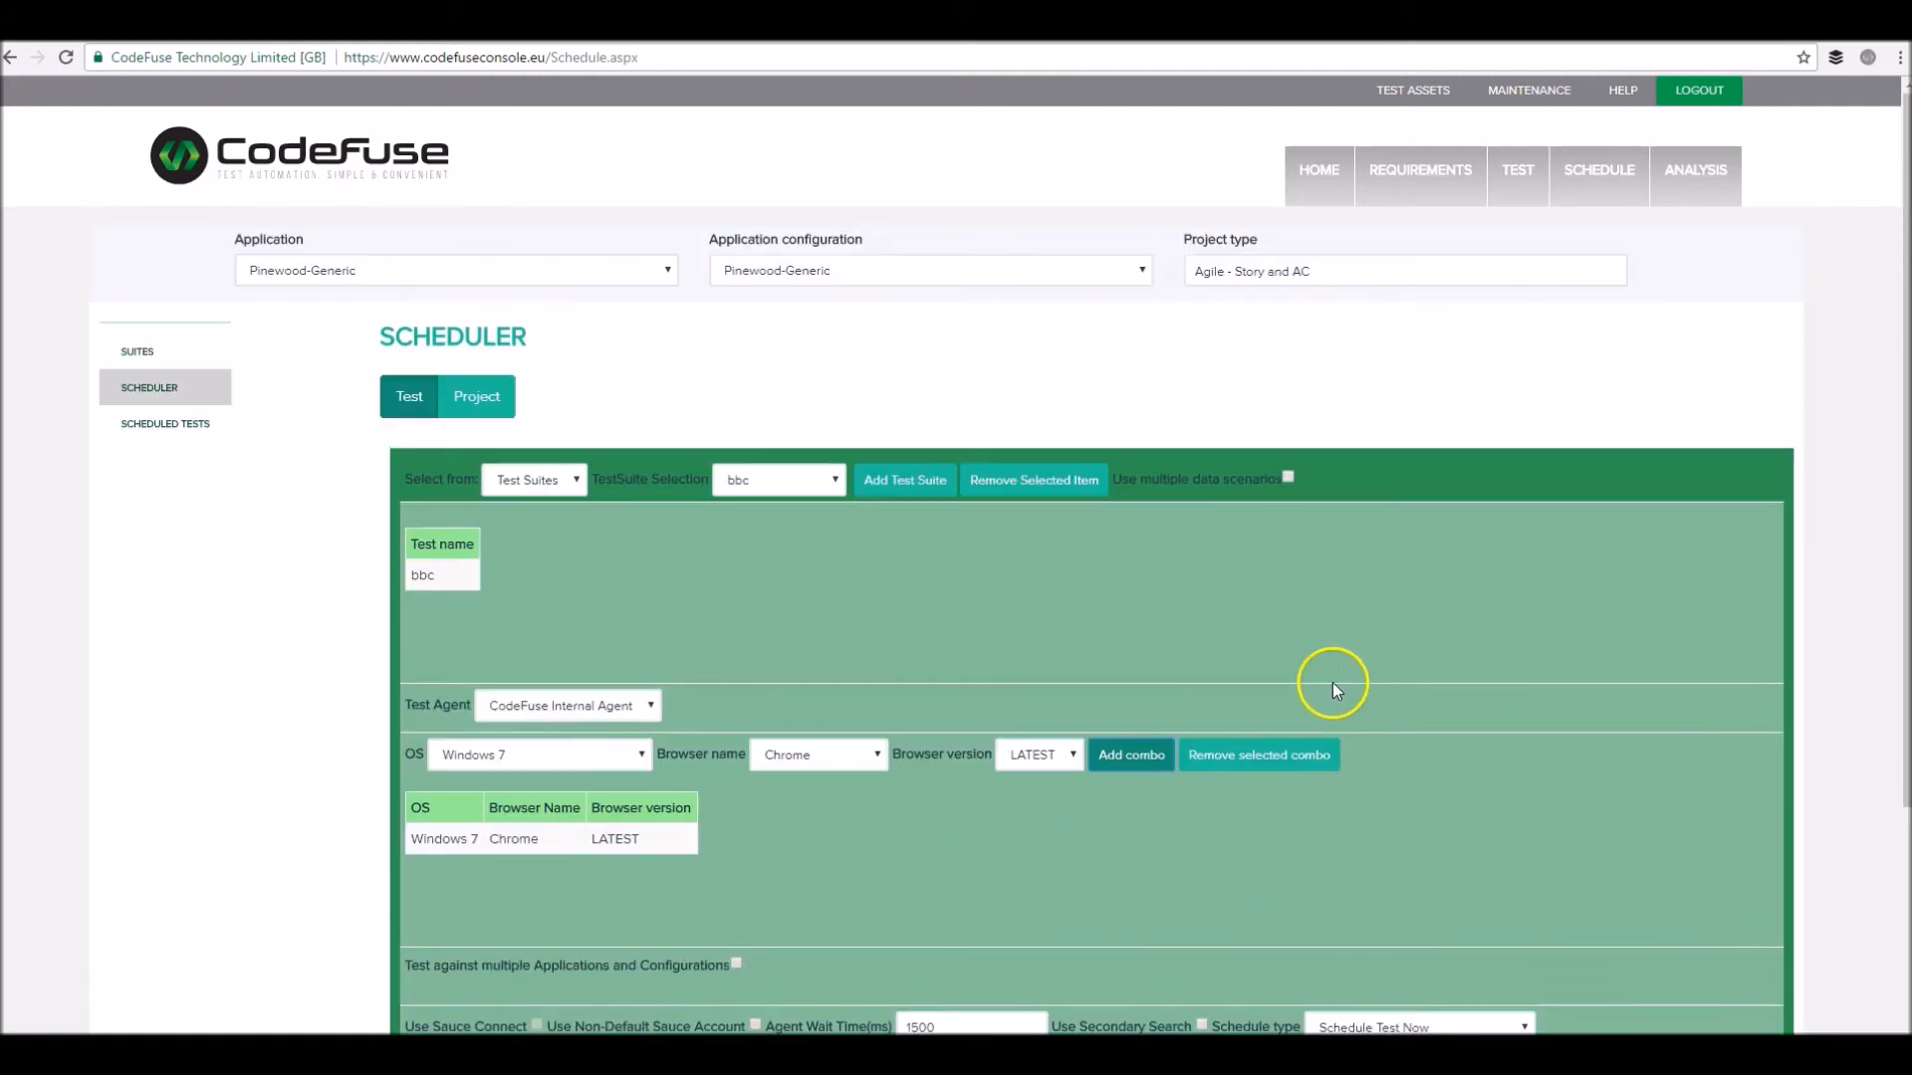
Create a regular, untagged test suite named tagged-suite-1 and save it
left_click(154, 348)
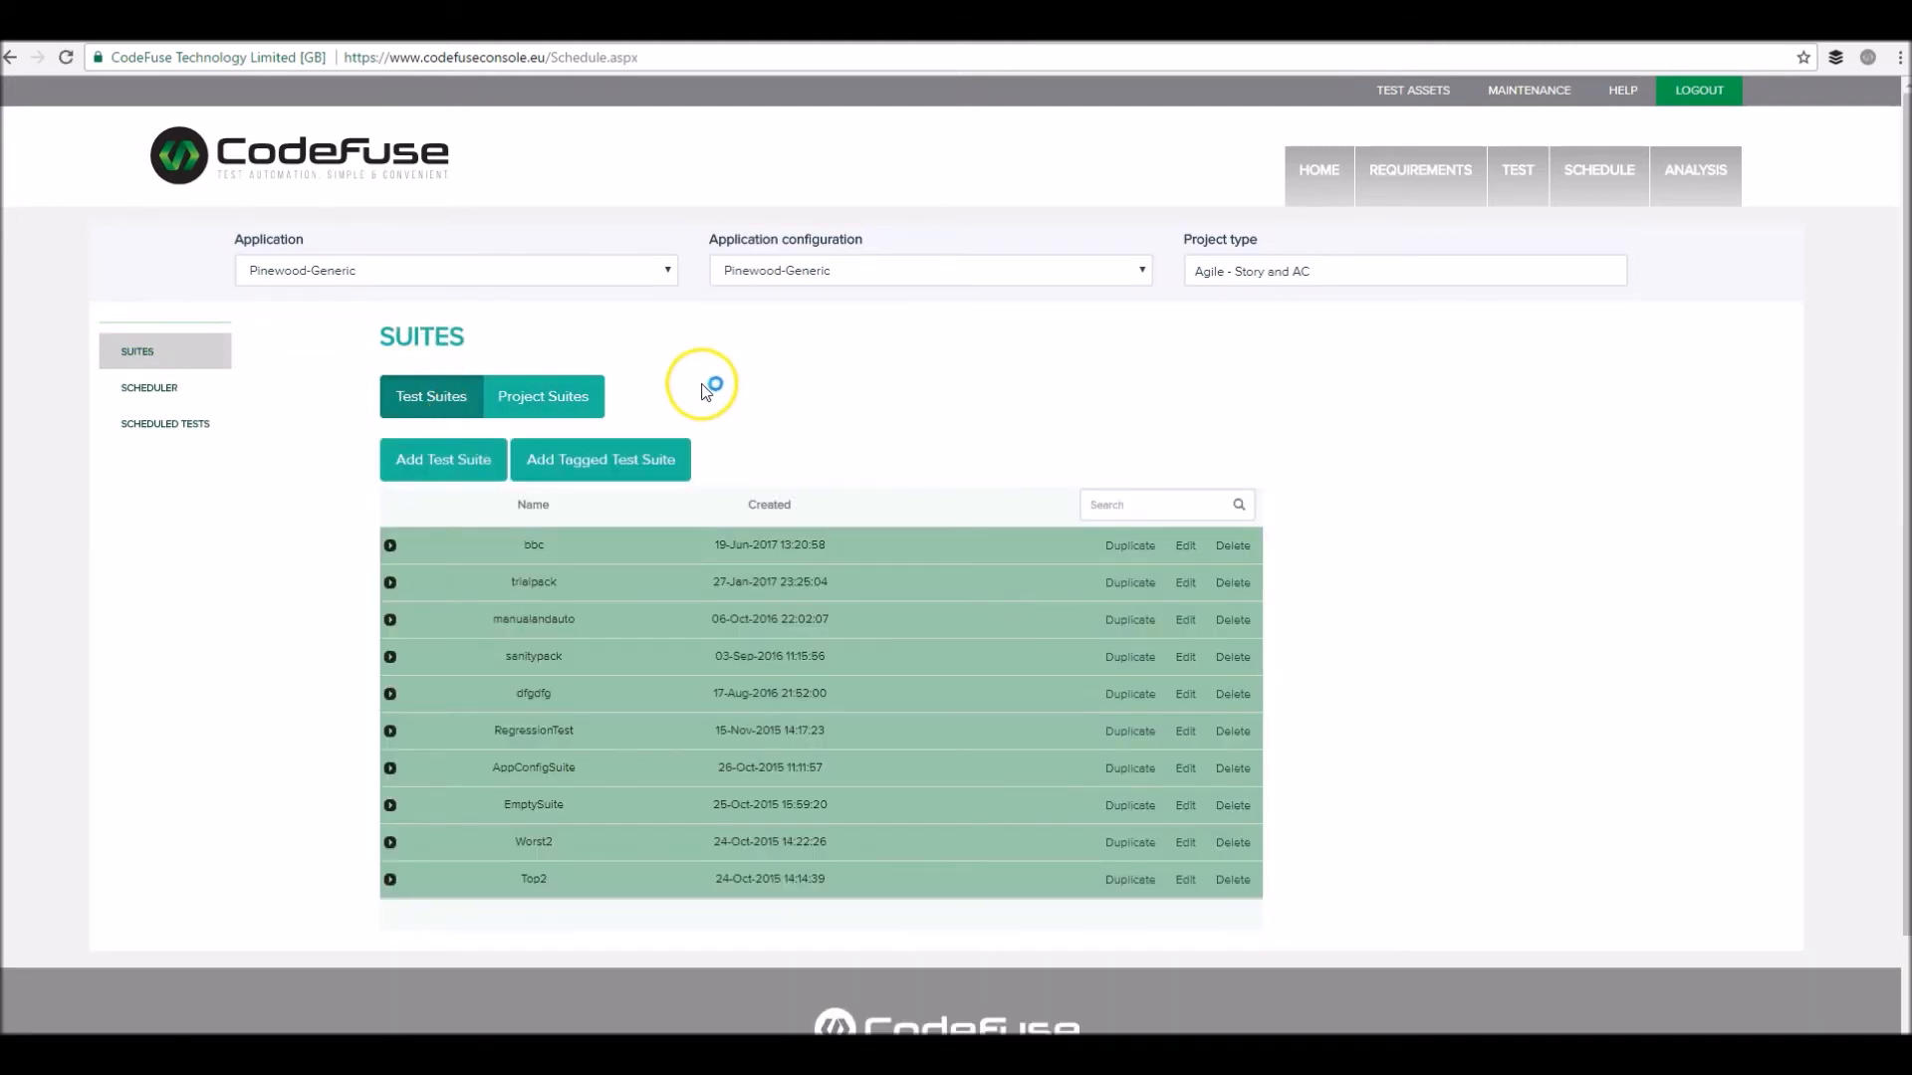
left_click(466, 456)
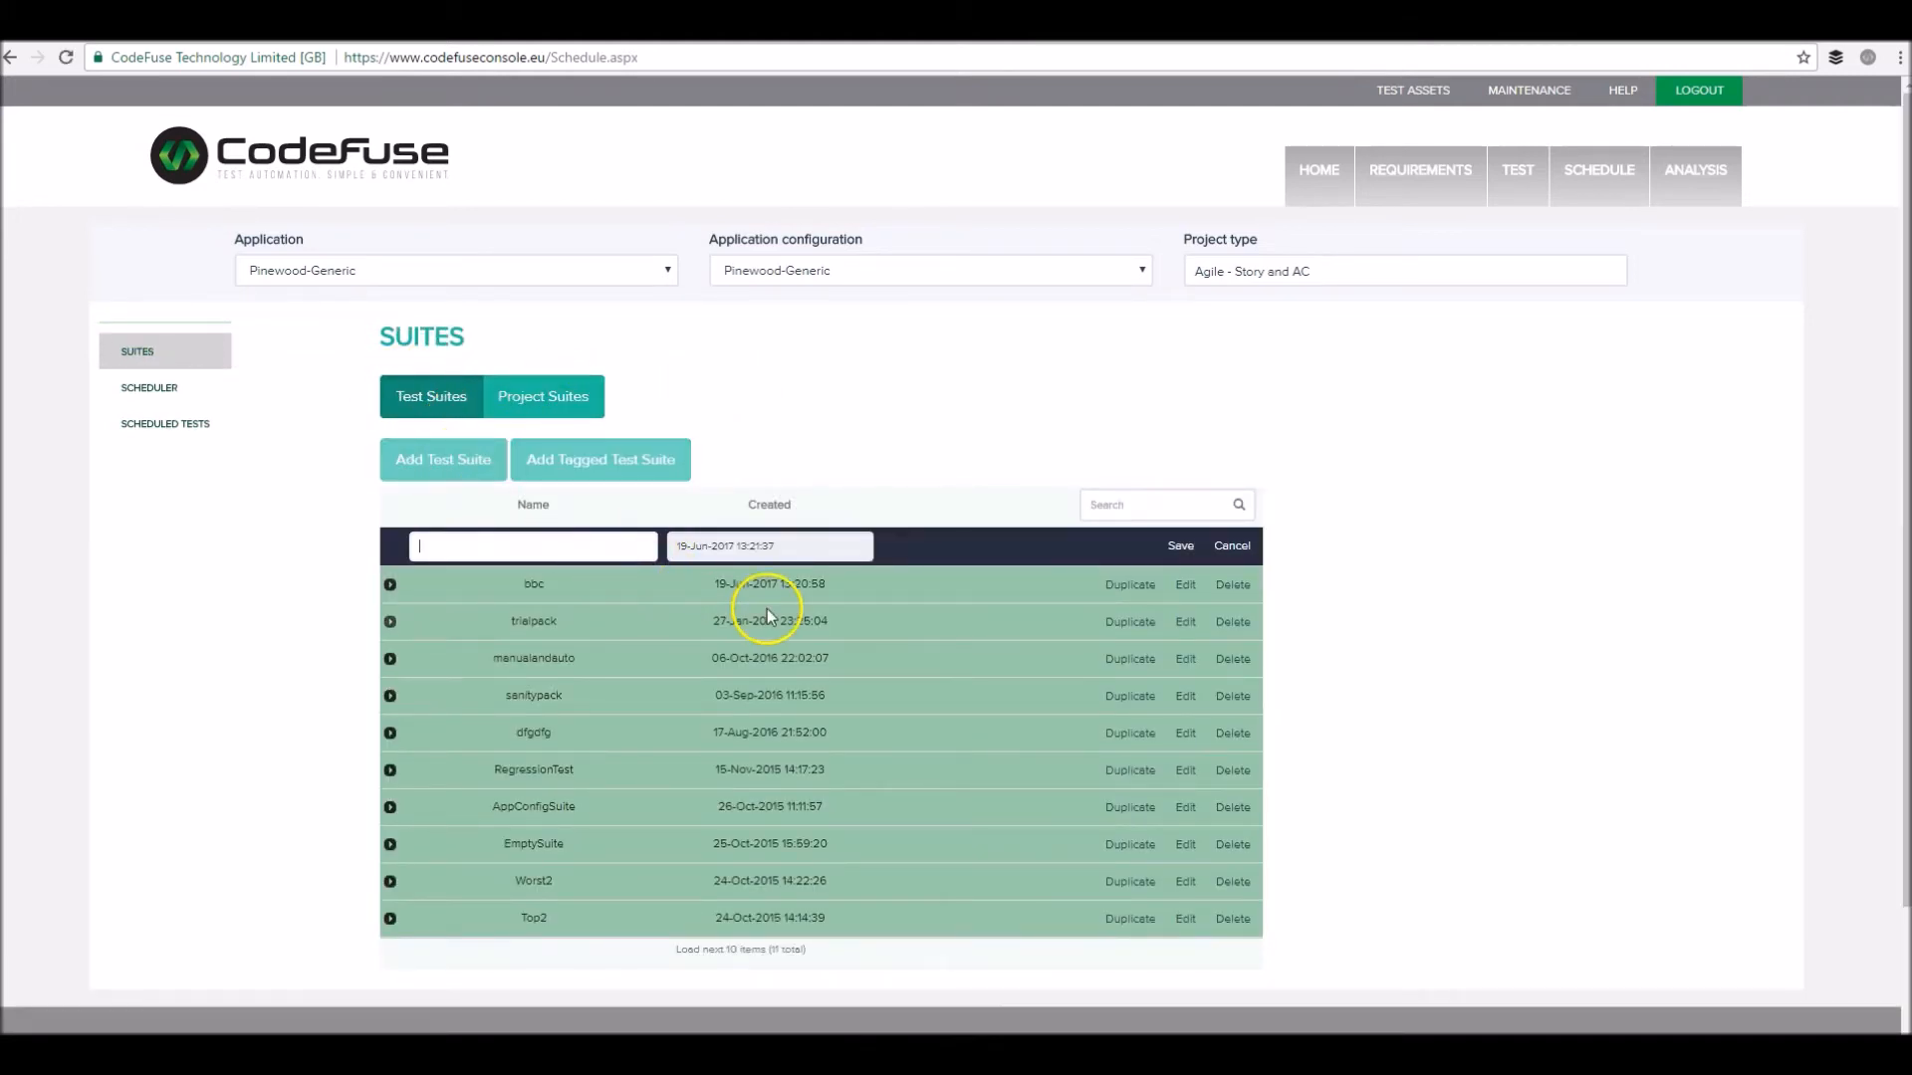
type("tagged-suite-1")
left_click(1180, 546)
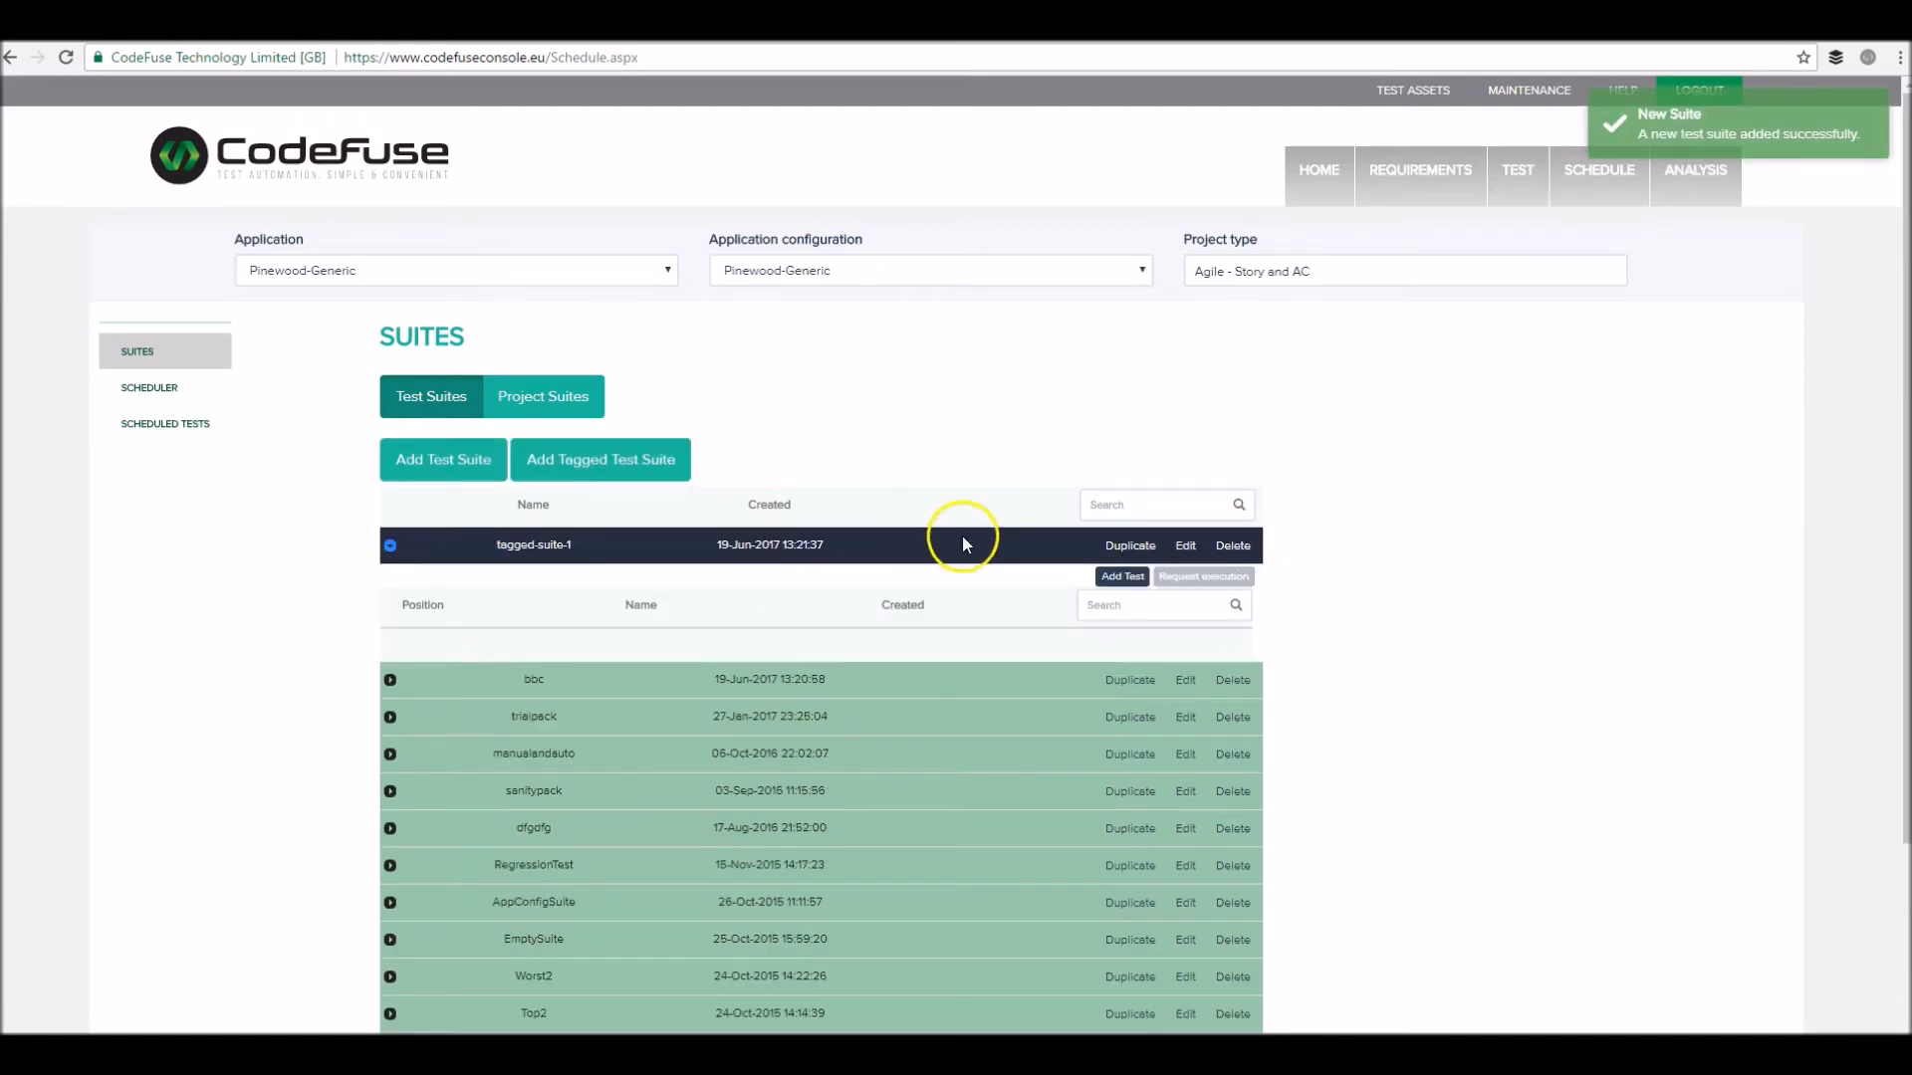
Add the existing tests bbc_test_456, bbc_test_123 and bbc_home_check to the tagged-suite-1 suite
left_click(1122, 577)
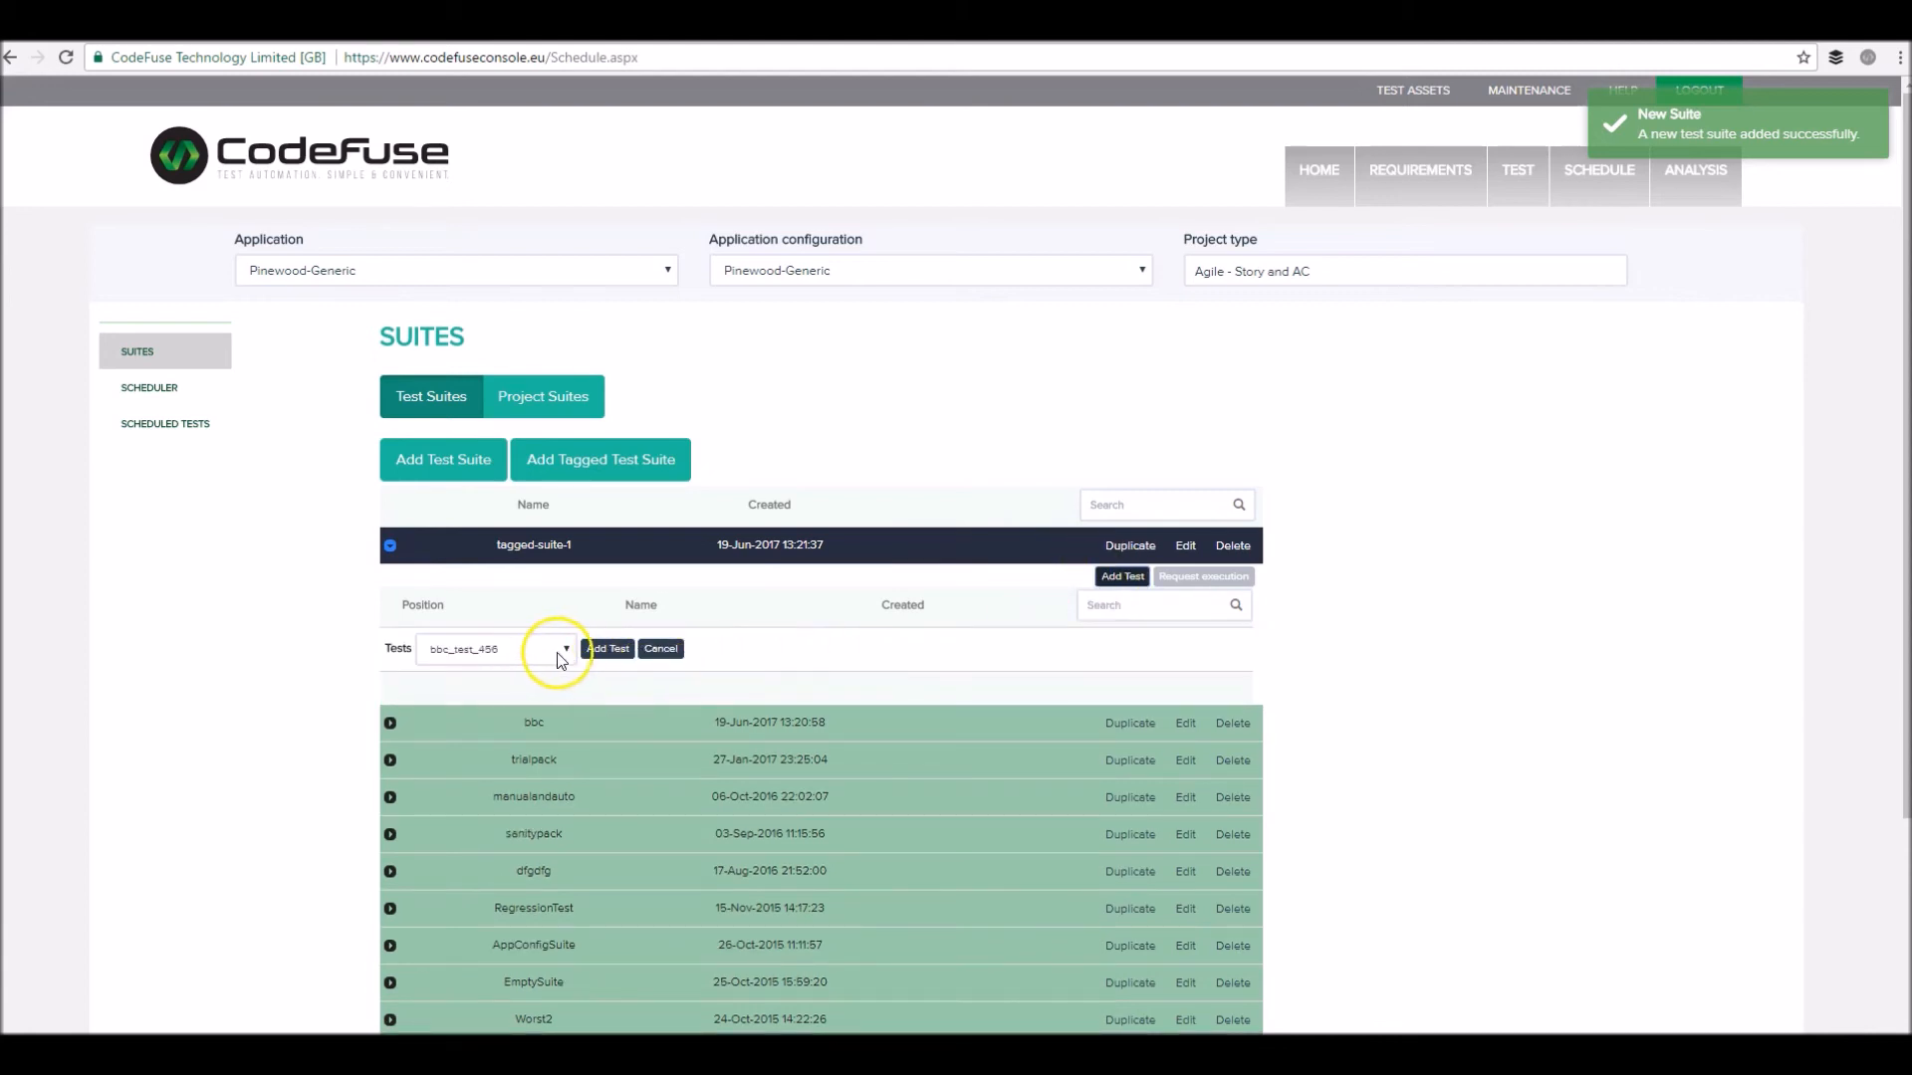
left_click(607, 648)
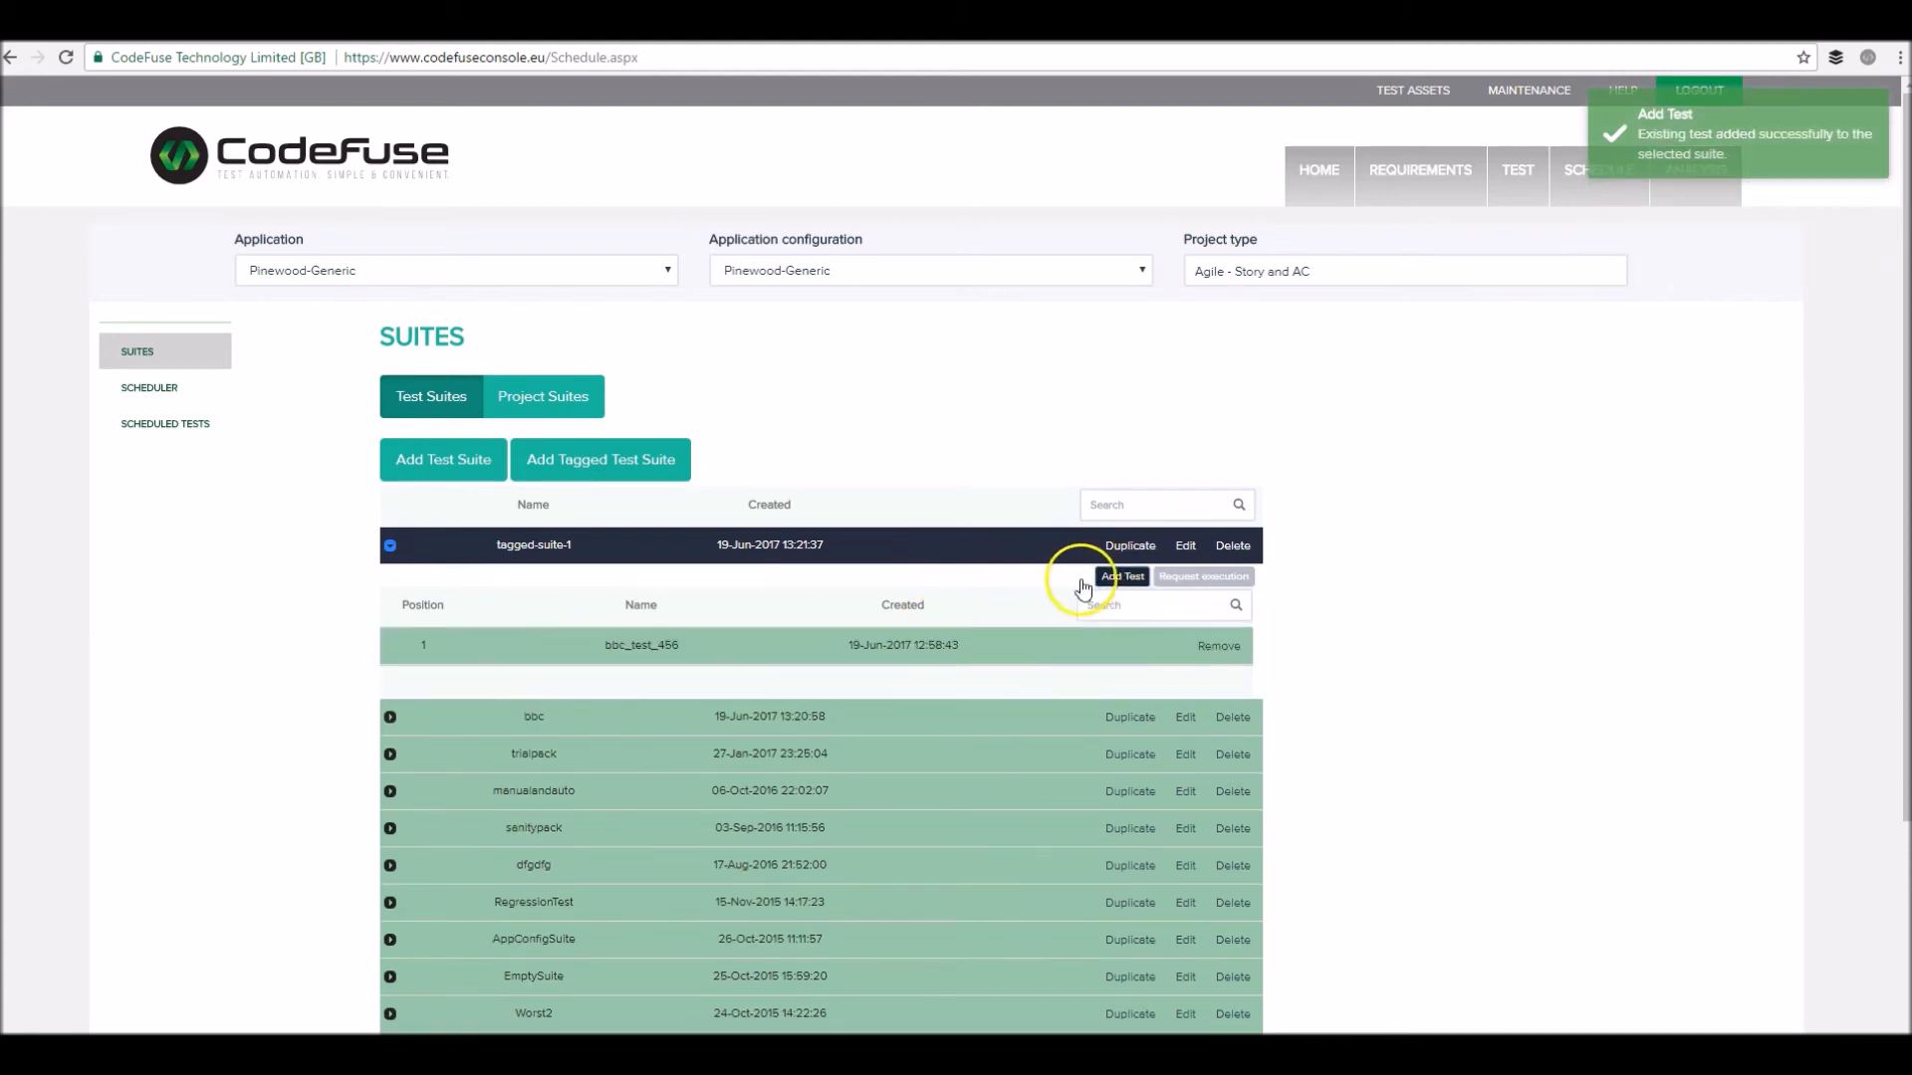
left_click(1101, 577)
left_click(555, 686)
left_click(525, 727)
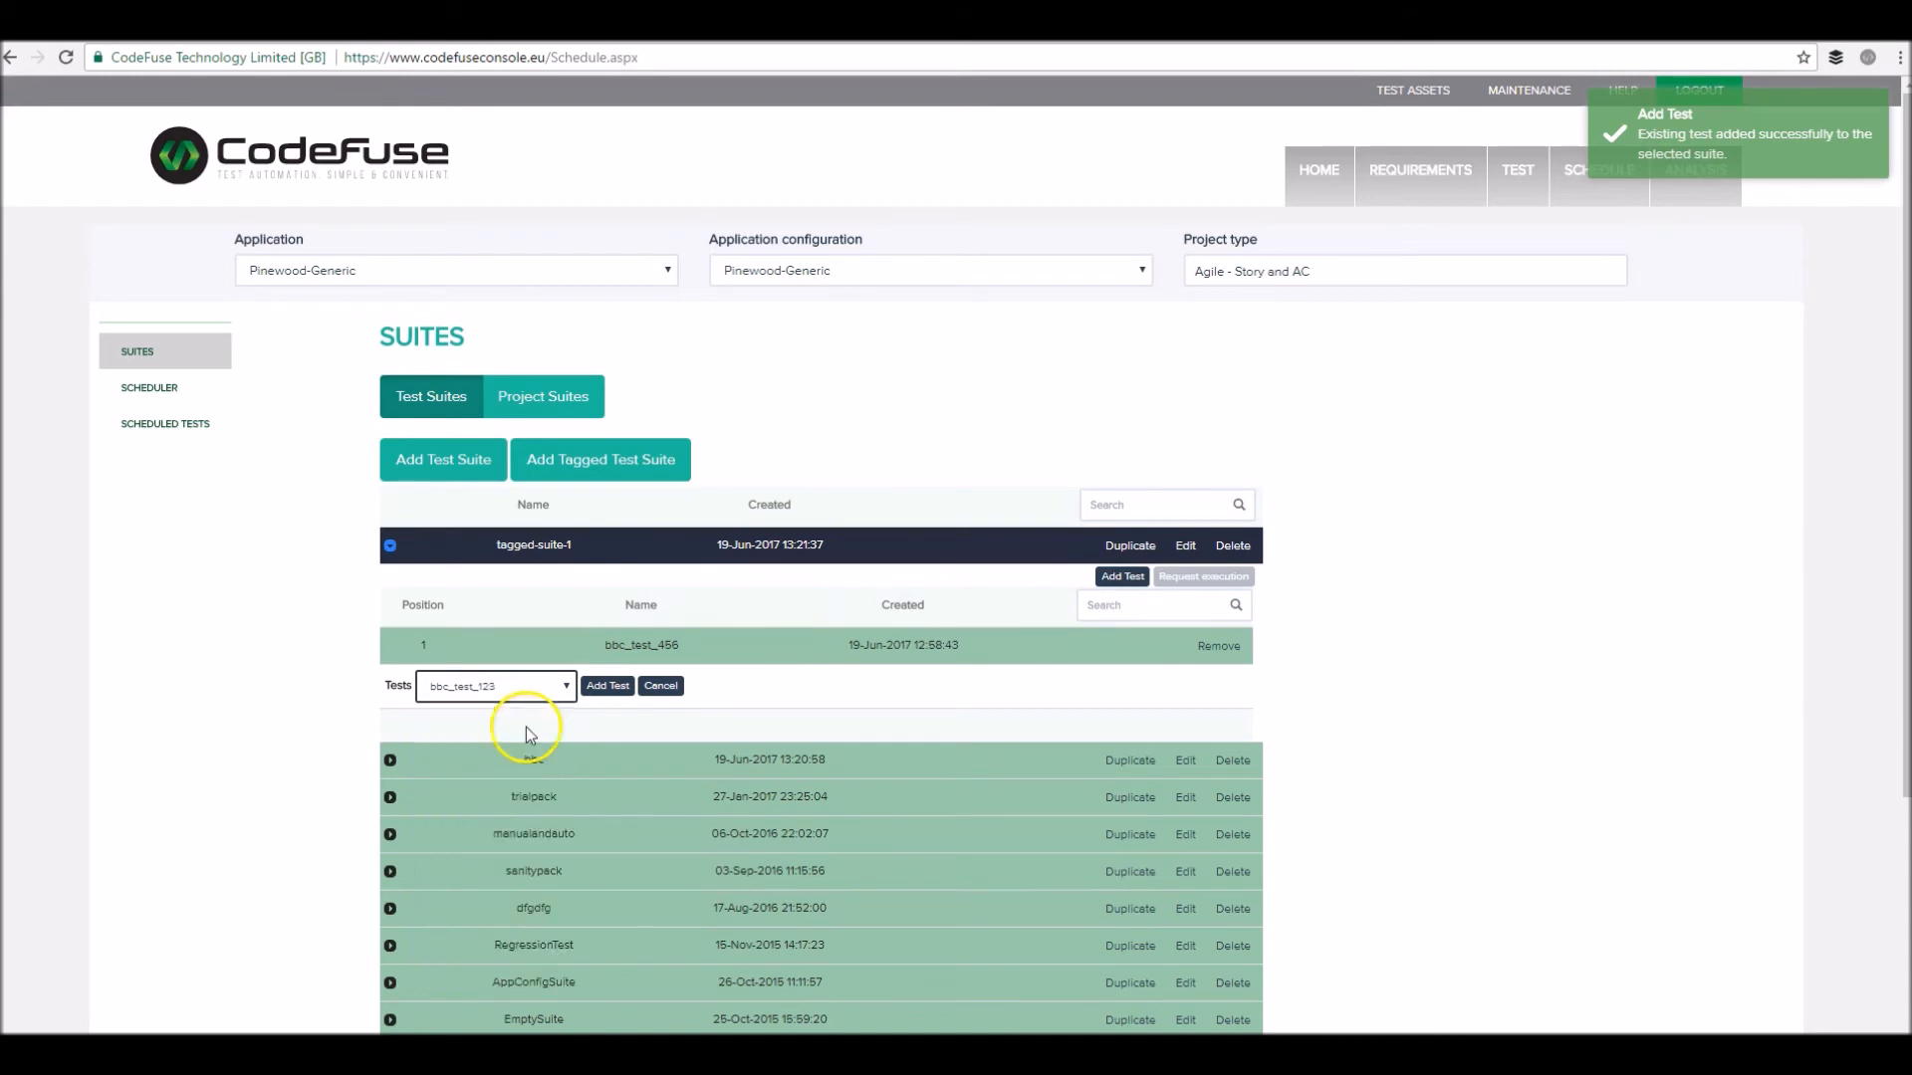
left_click(608, 686)
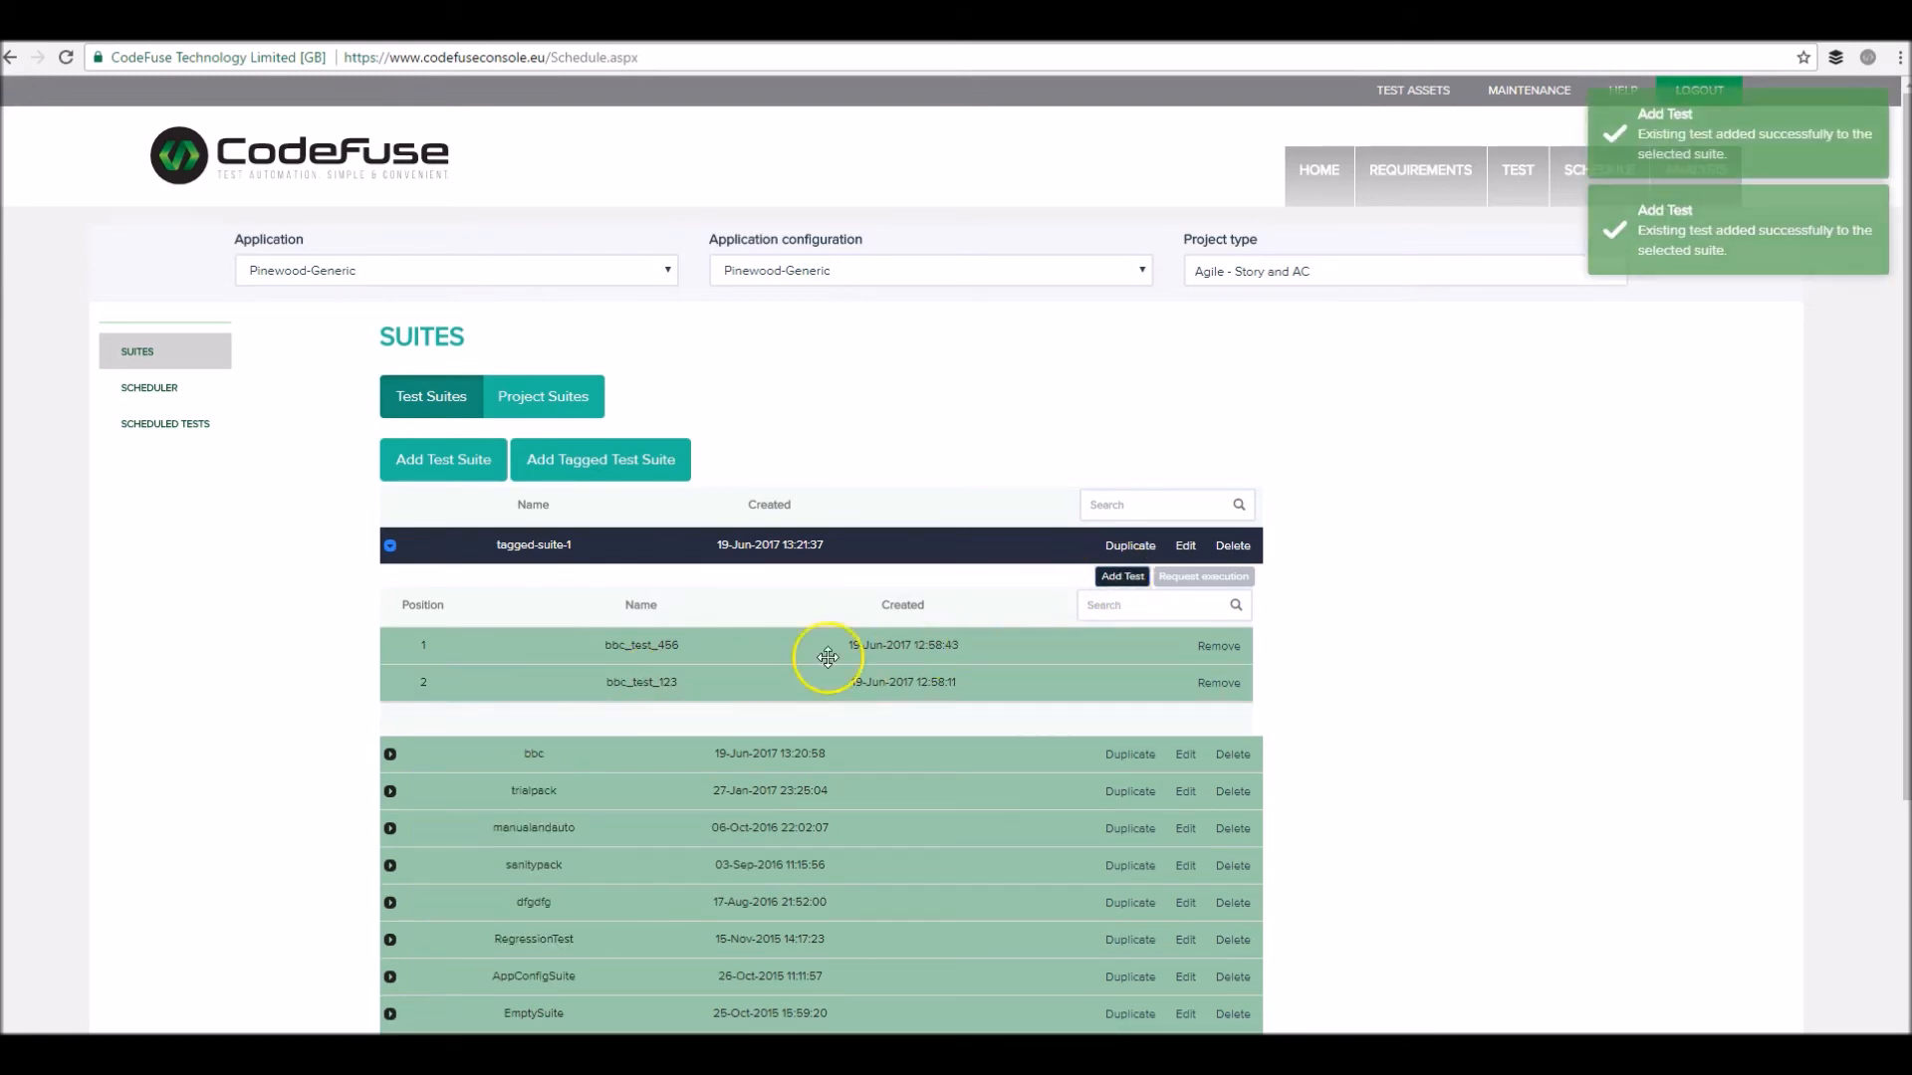
left_click(1122, 576)
left_click(557, 724)
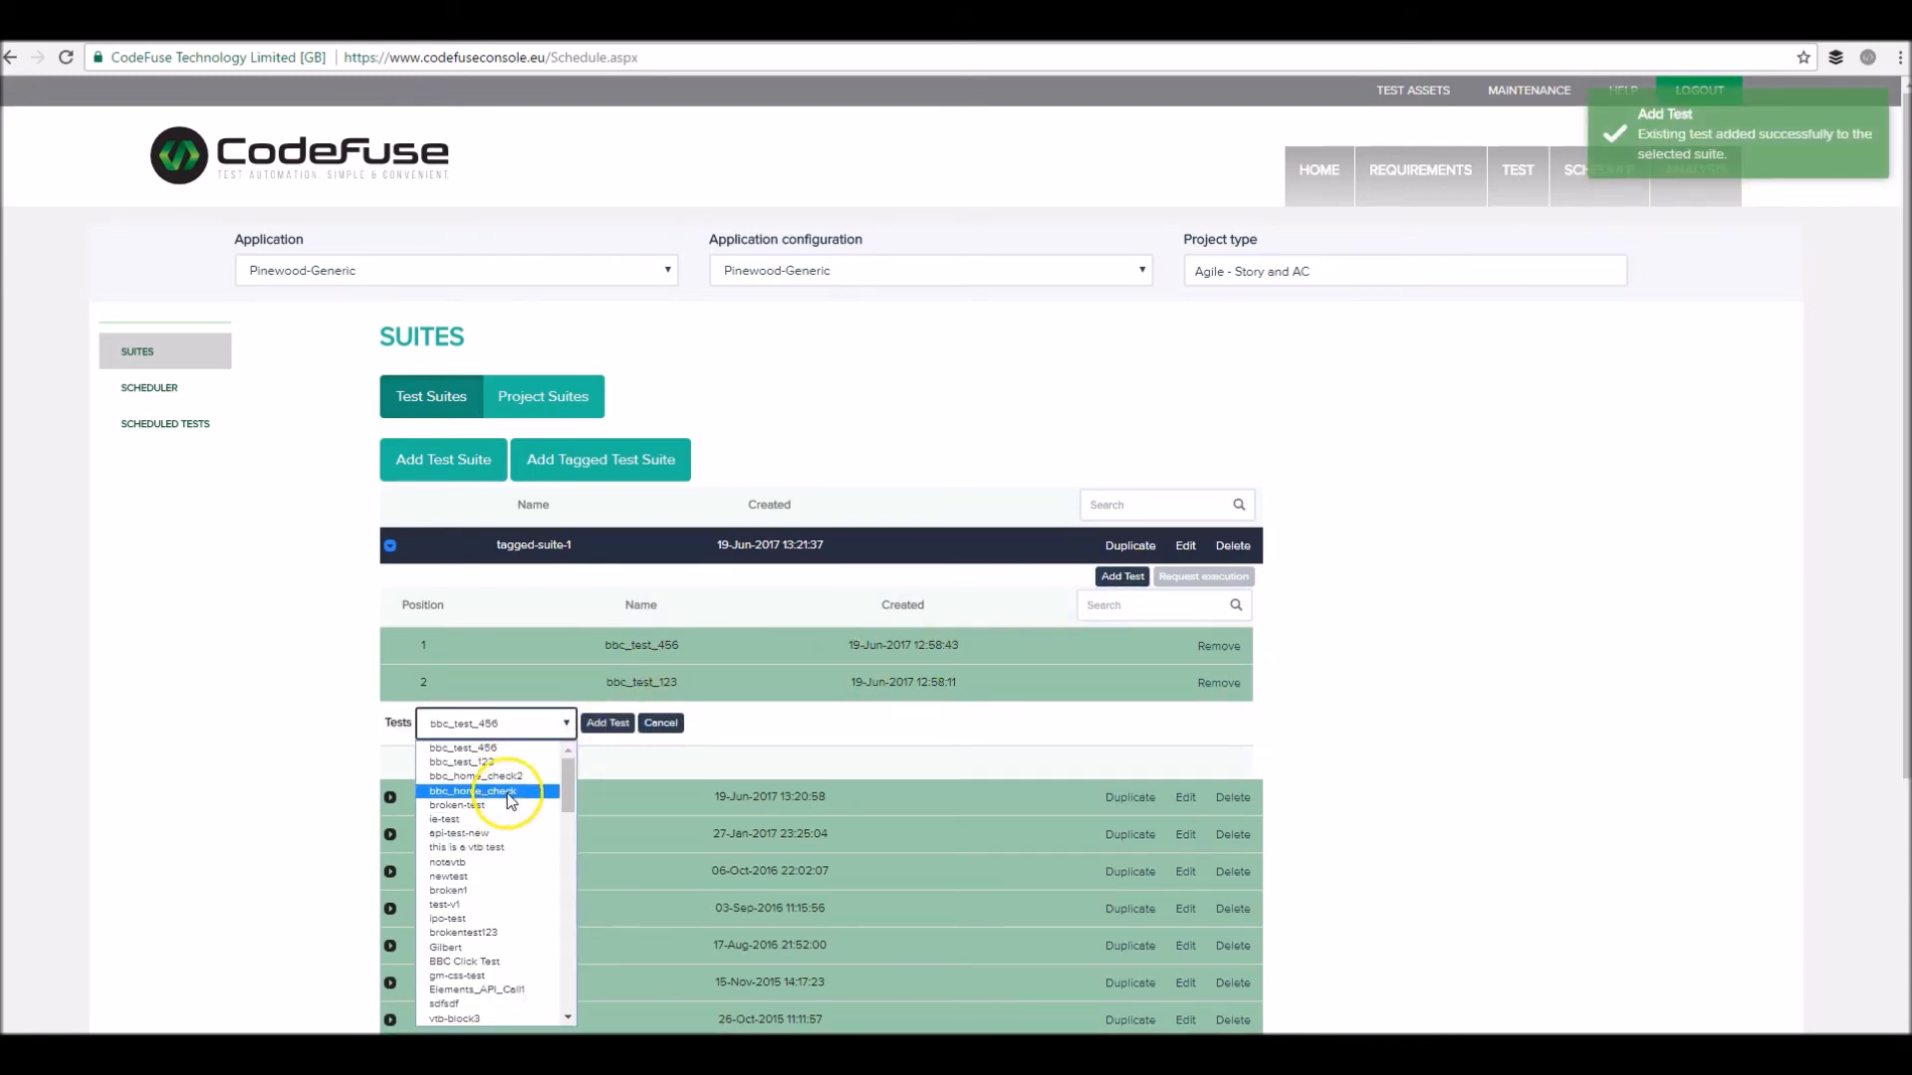
left_click(509, 792)
left_click(606, 724)
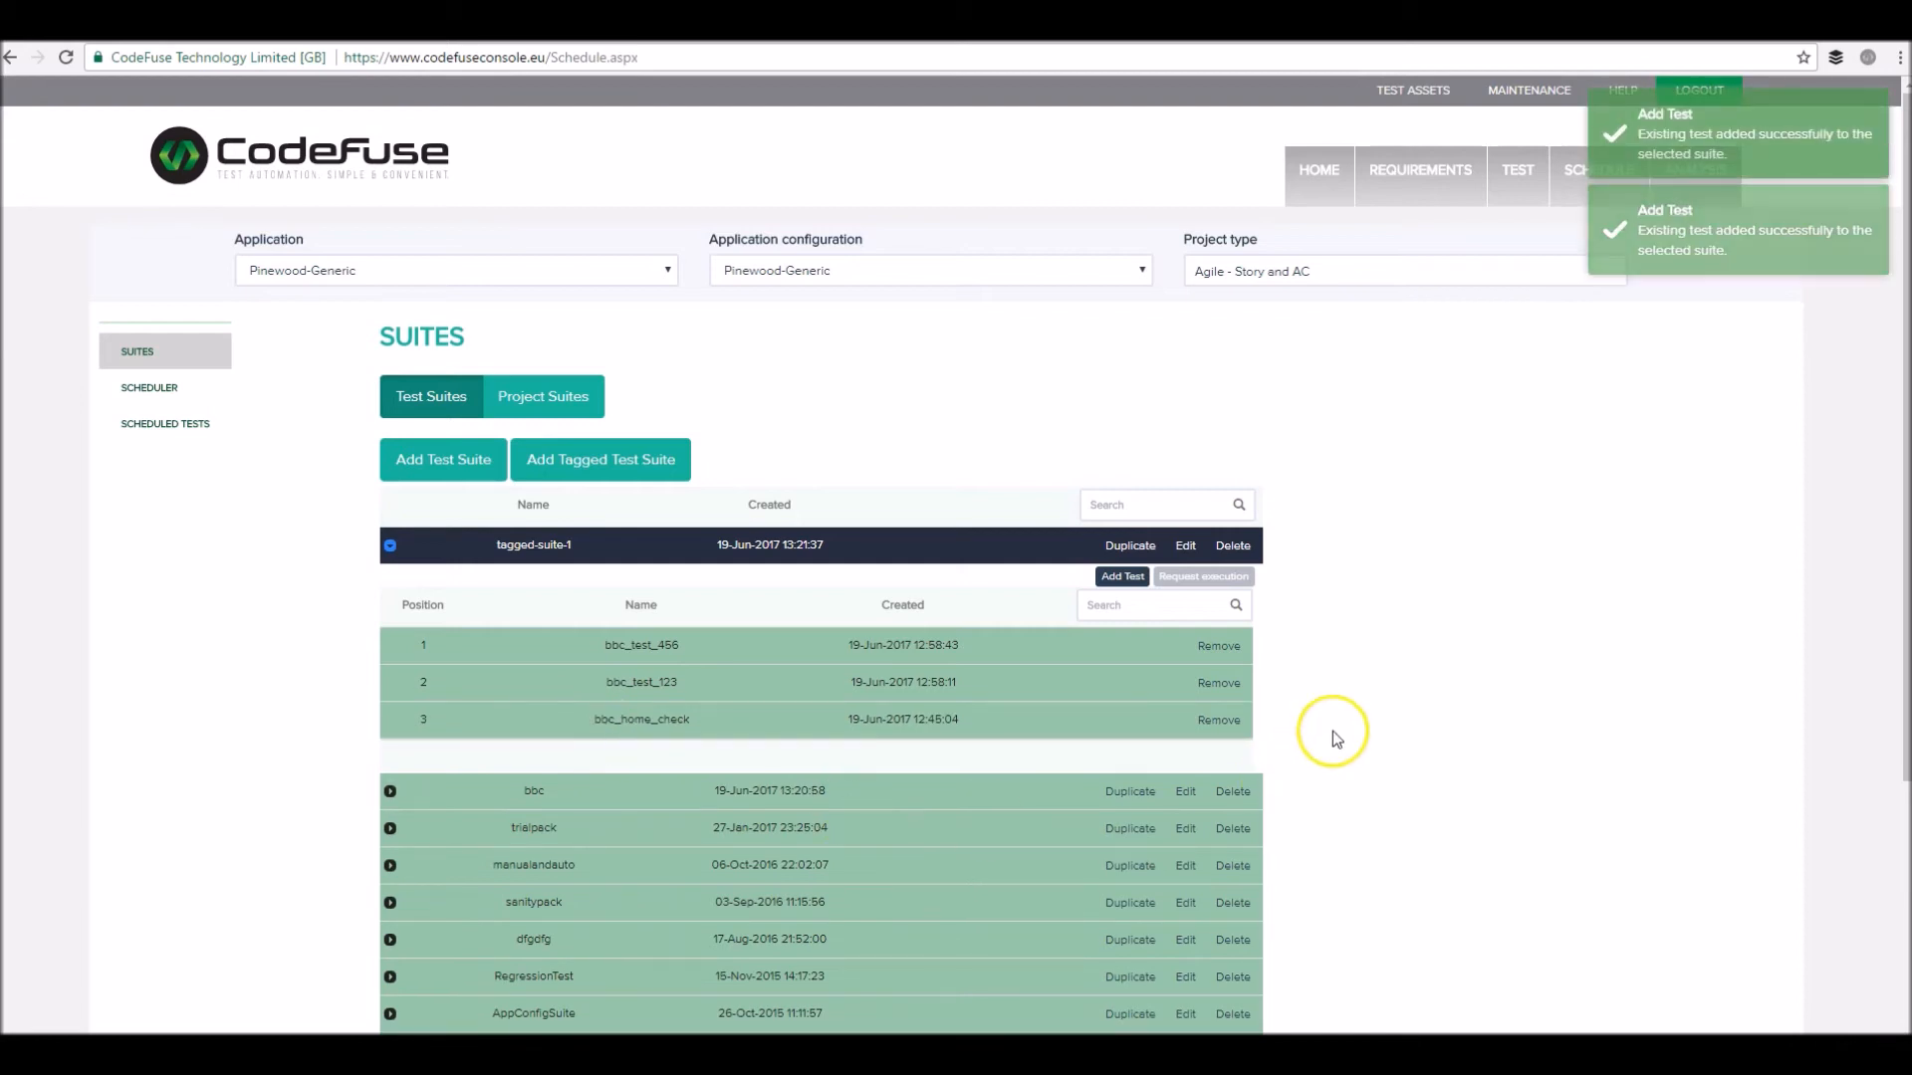
Add the tagged-suite-1 test suite to a new run in the scheduler
left_click(163, 395)
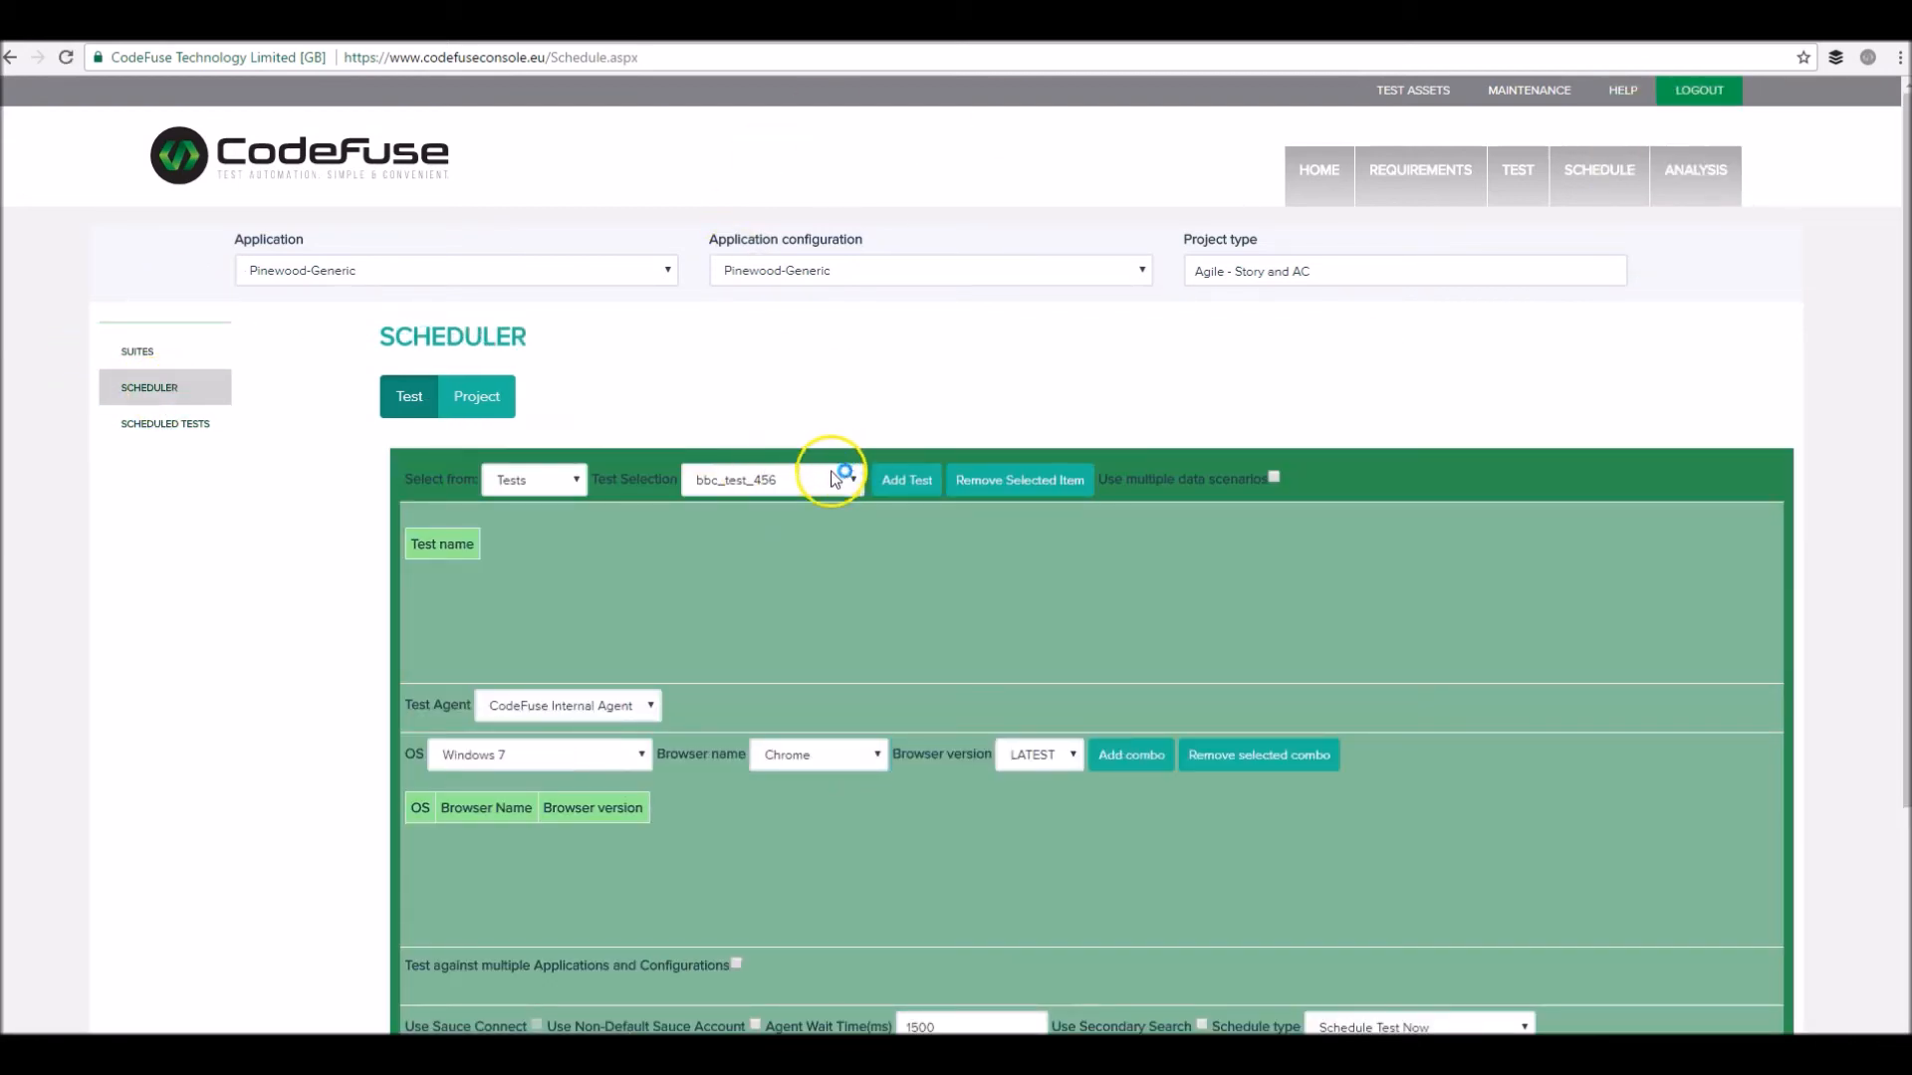
left_click(534, 482)
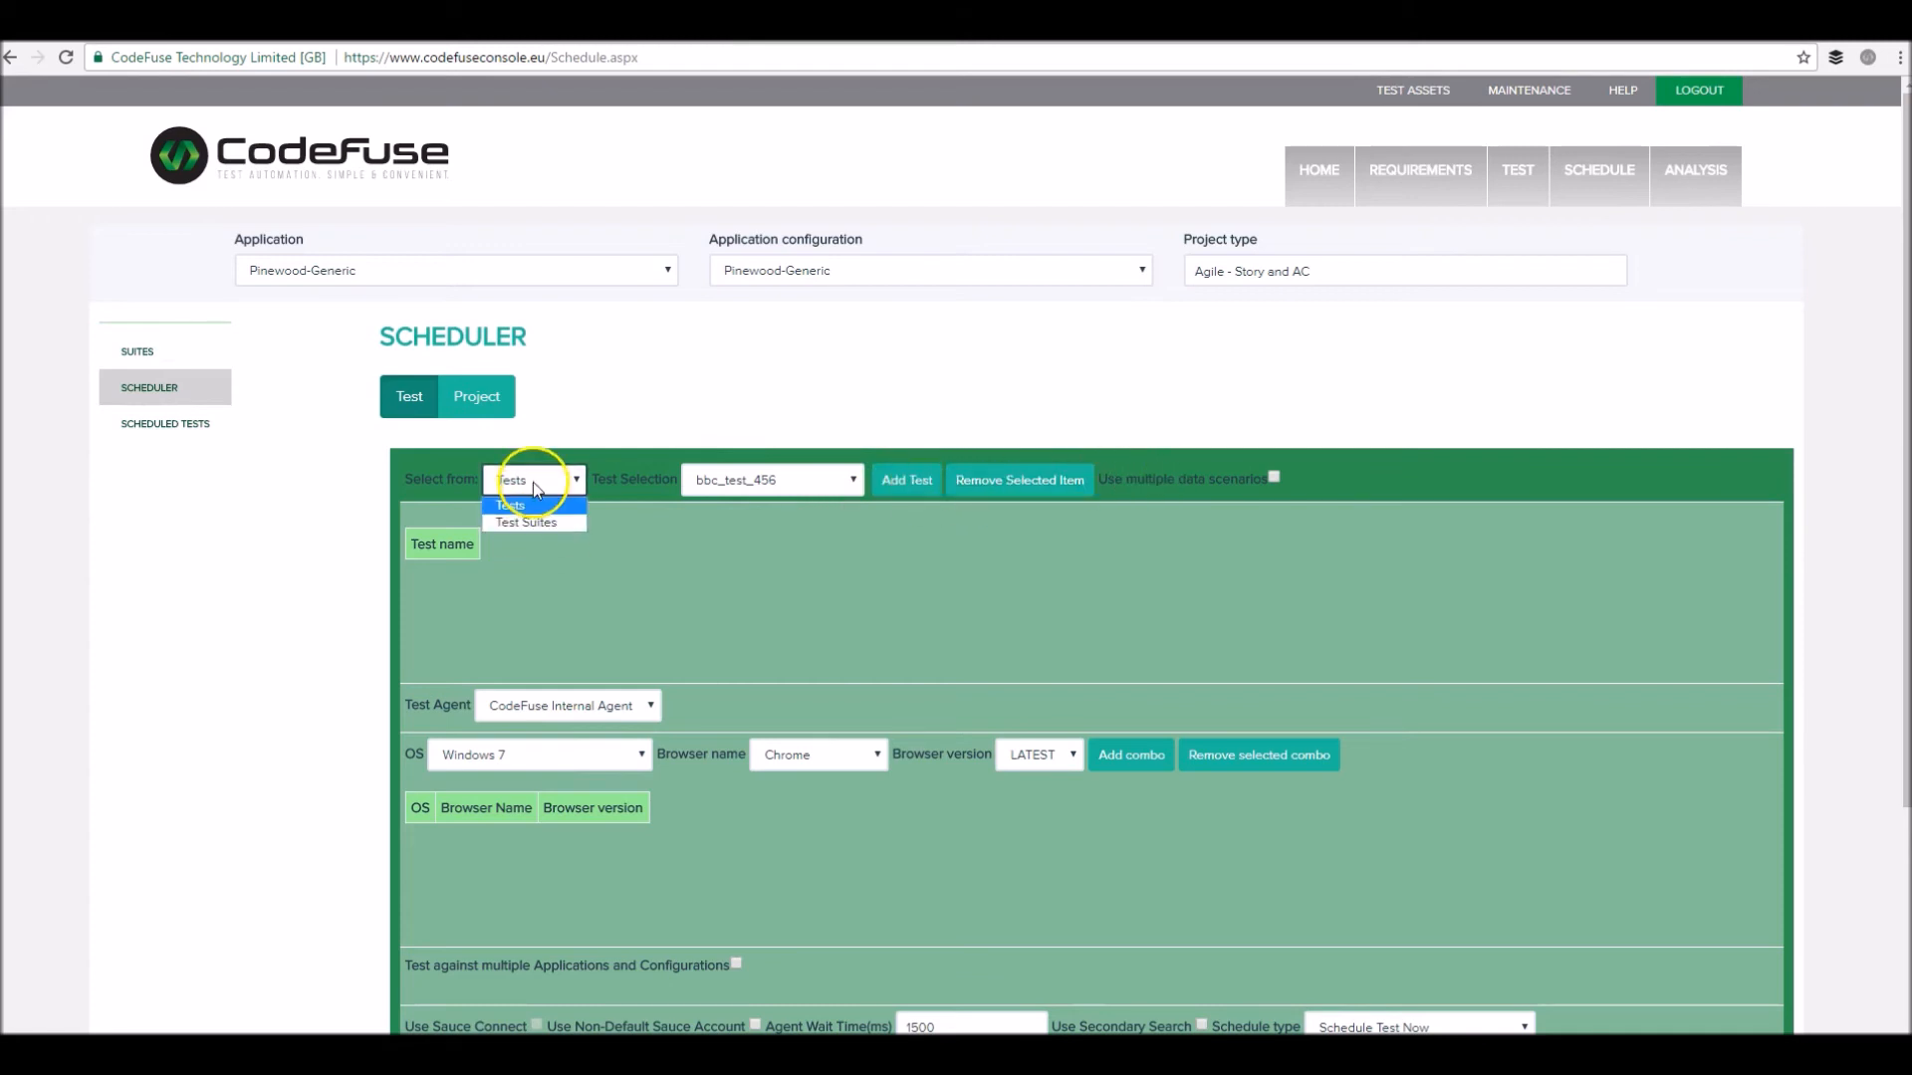
left_click(542, 523)
left_click(886, 492)
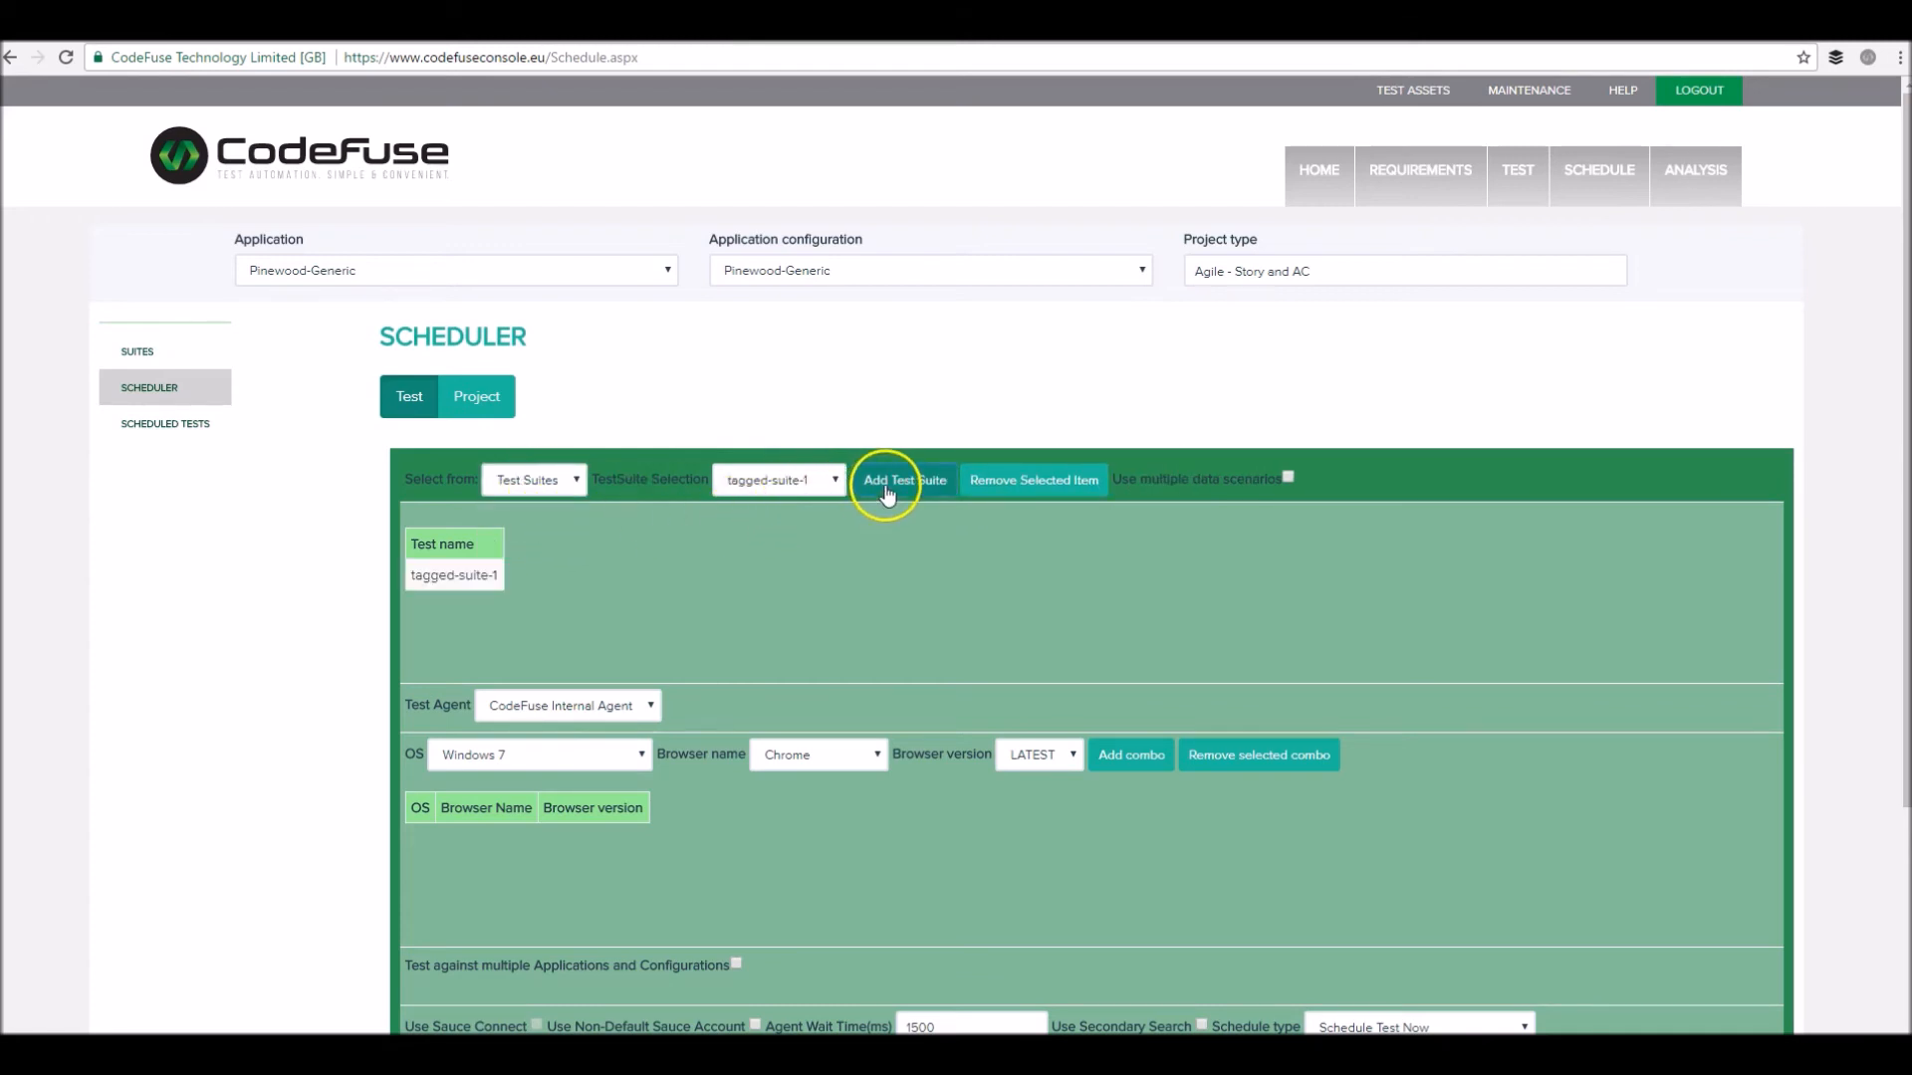
Add the Windows 7, Chrome, LATEST combination to the tagged-suite-1 run
left_click(1131, 755)
scroll(1103, 623, "down", 1)
left_click(1689, 995)
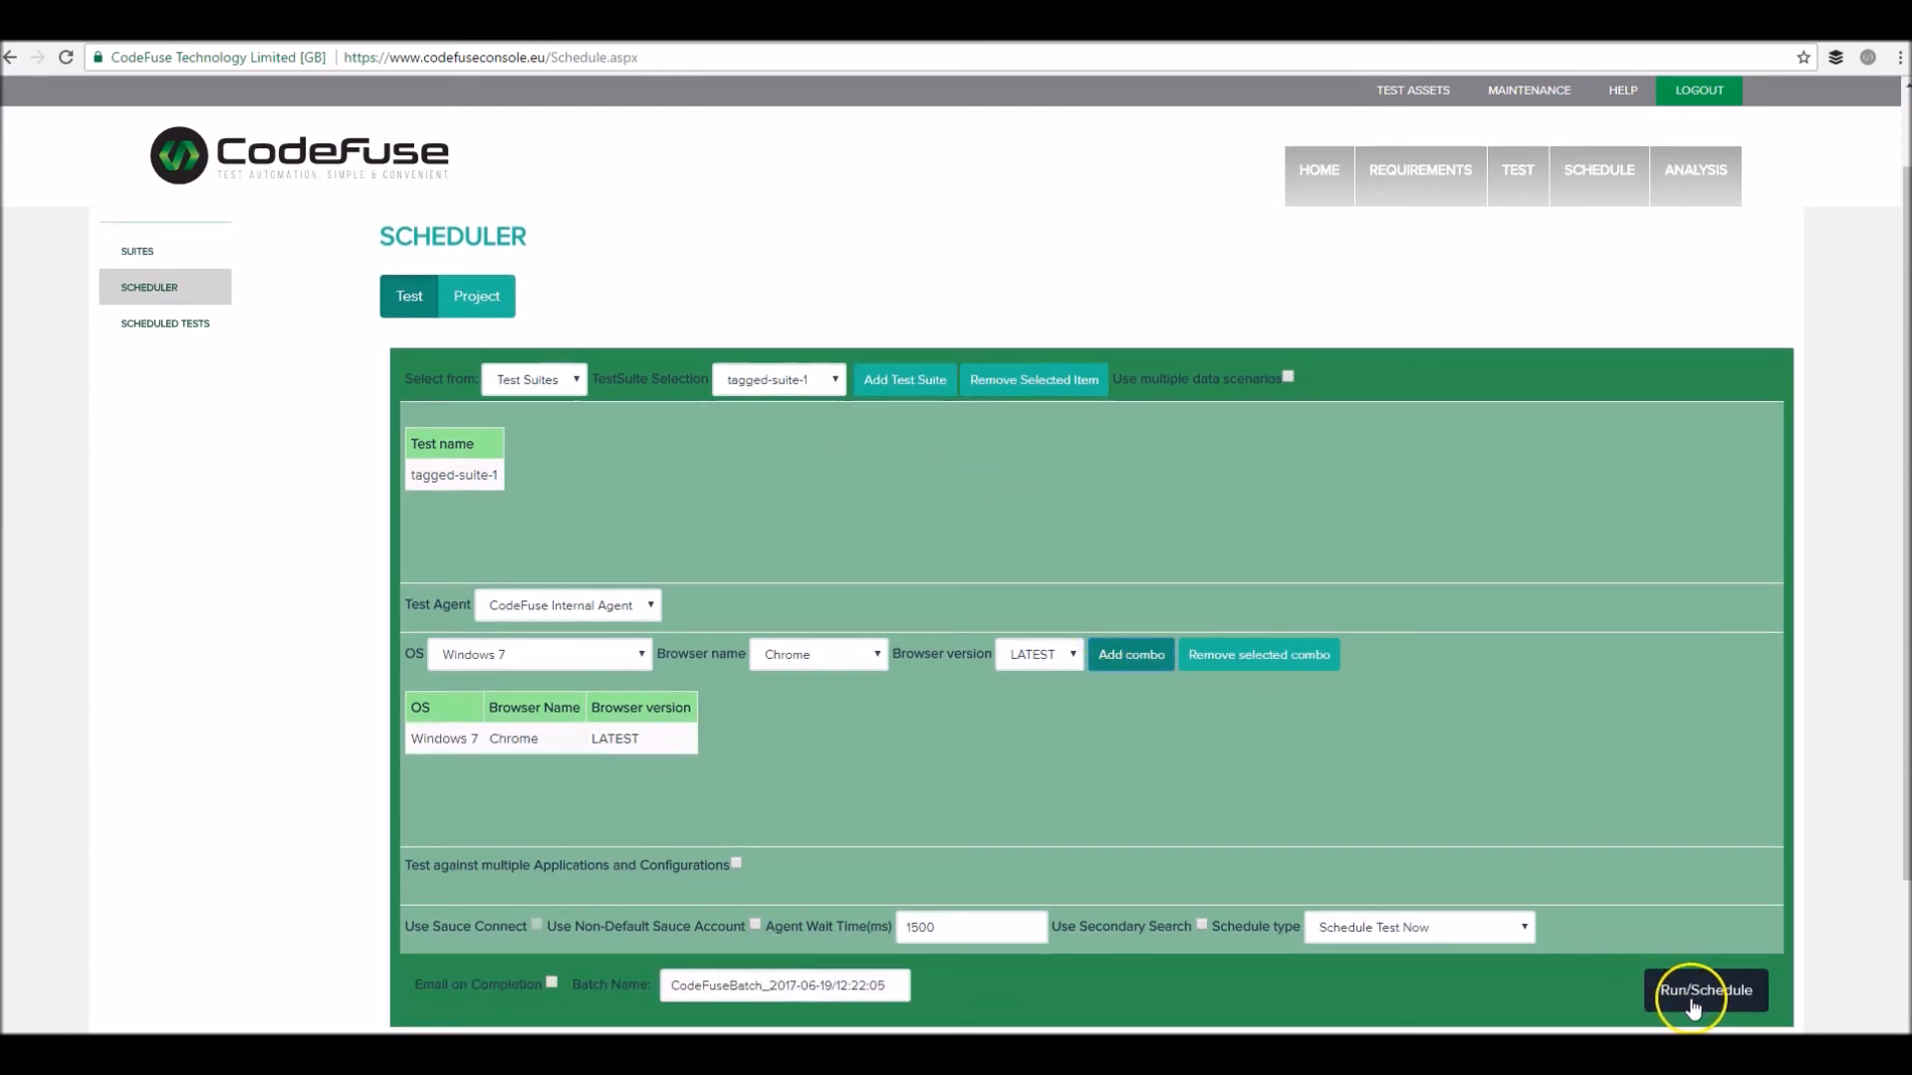
left_click(1700, 721)
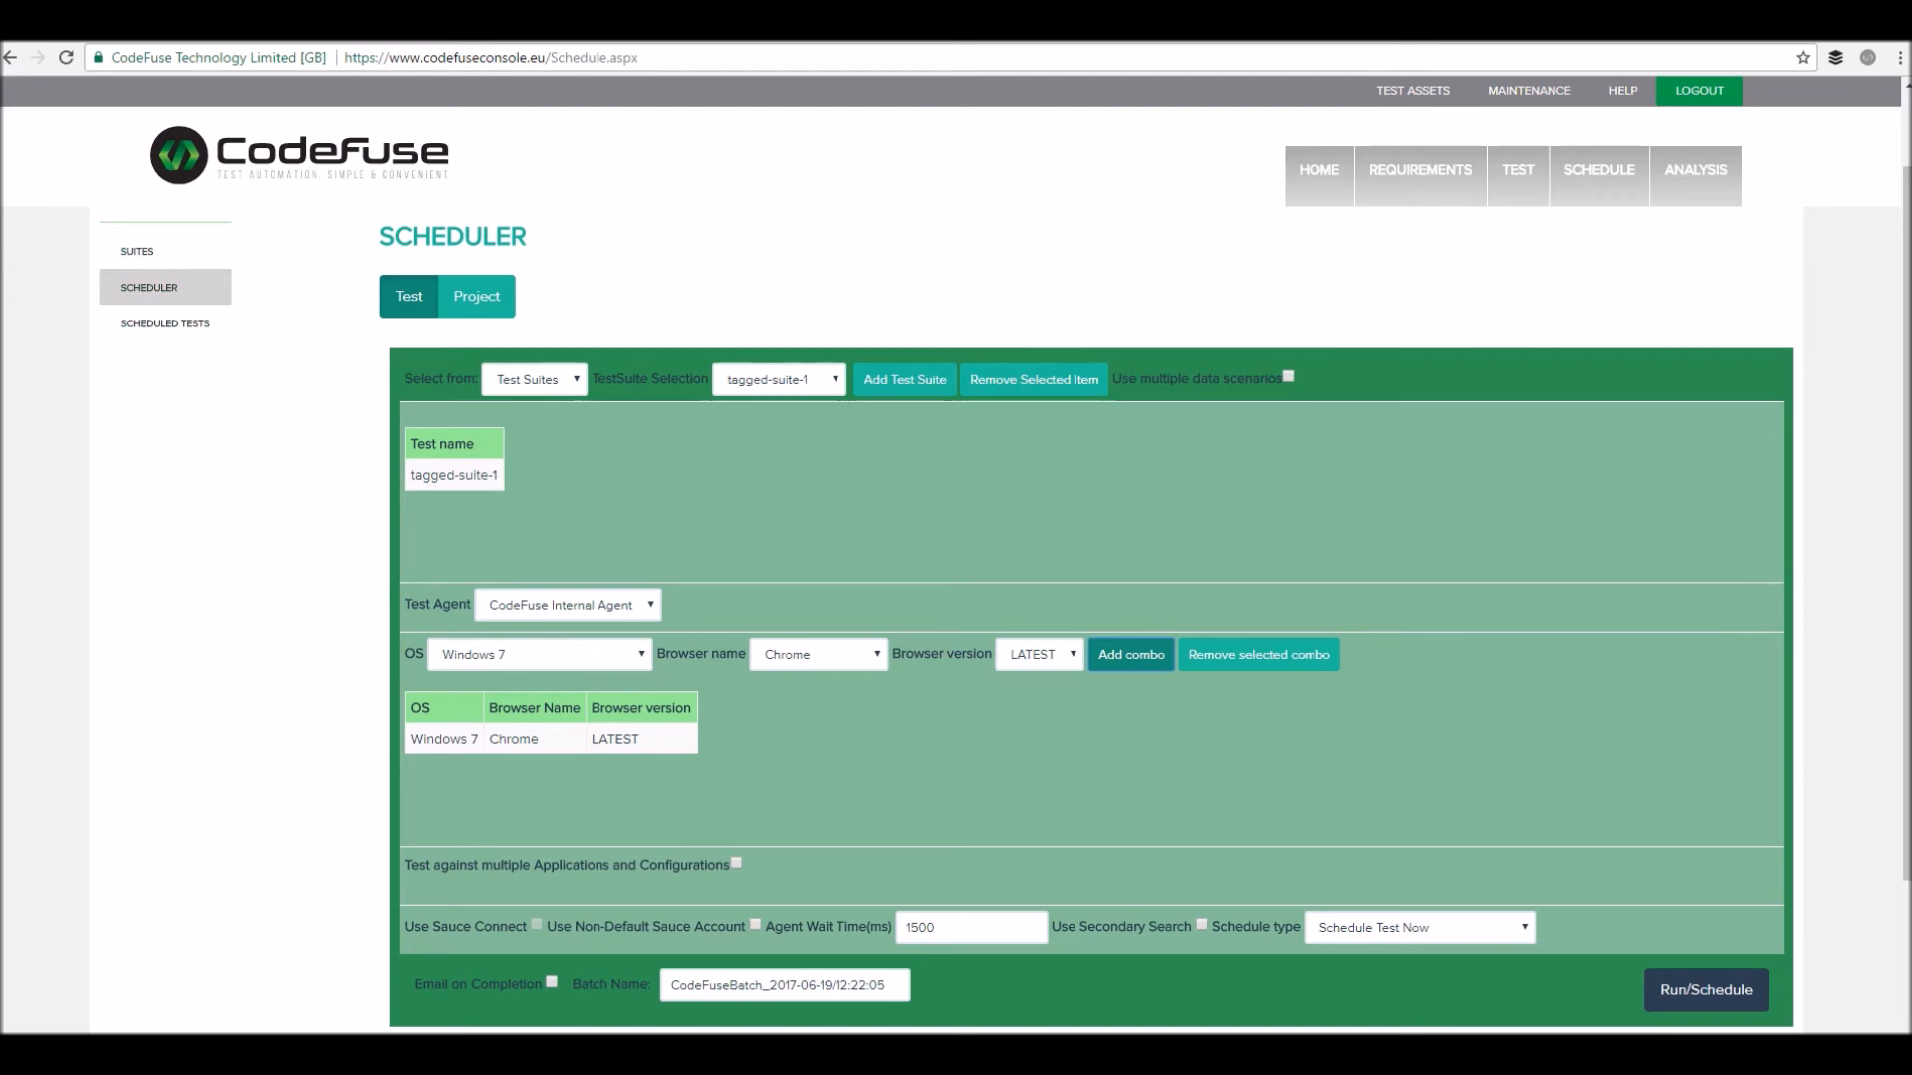
Create a tagged test suite named bbc-and-nbc-tests and save it
left_click(139, 253)
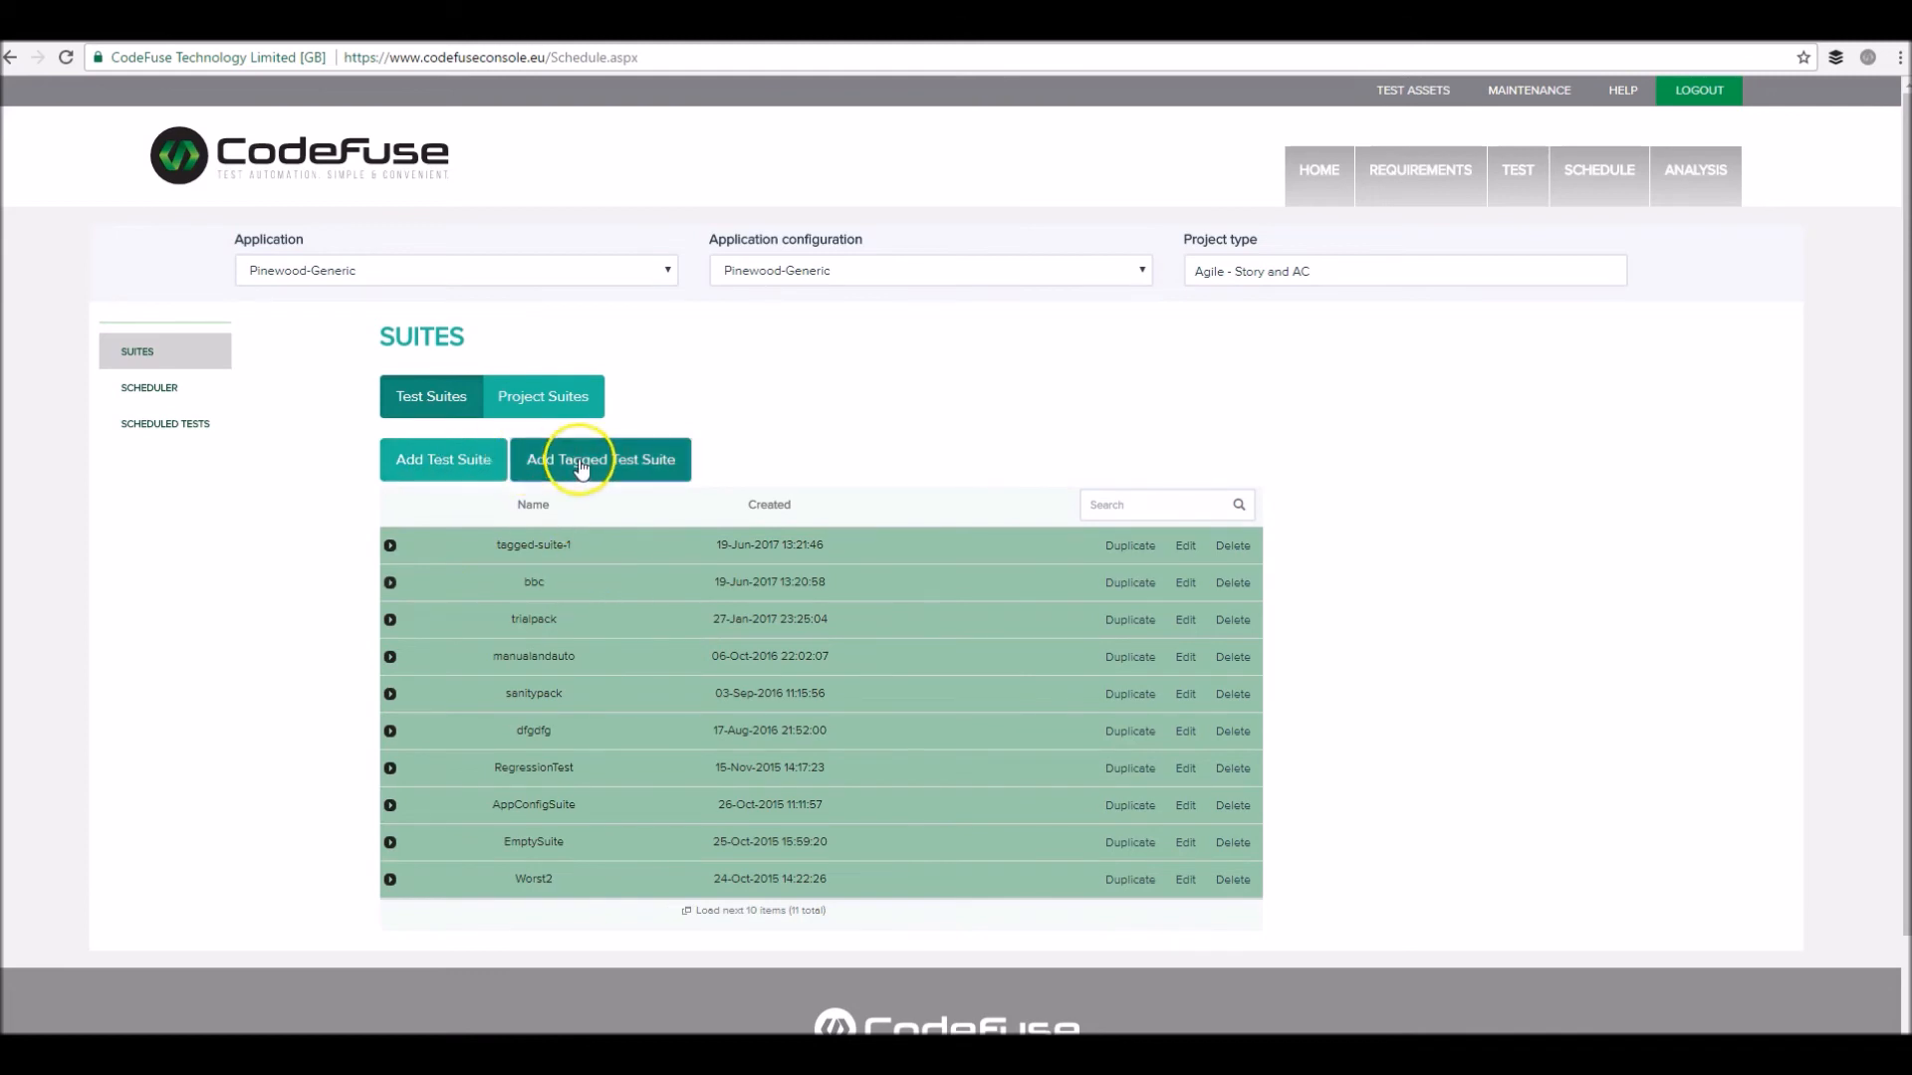
left_click(528, 459)
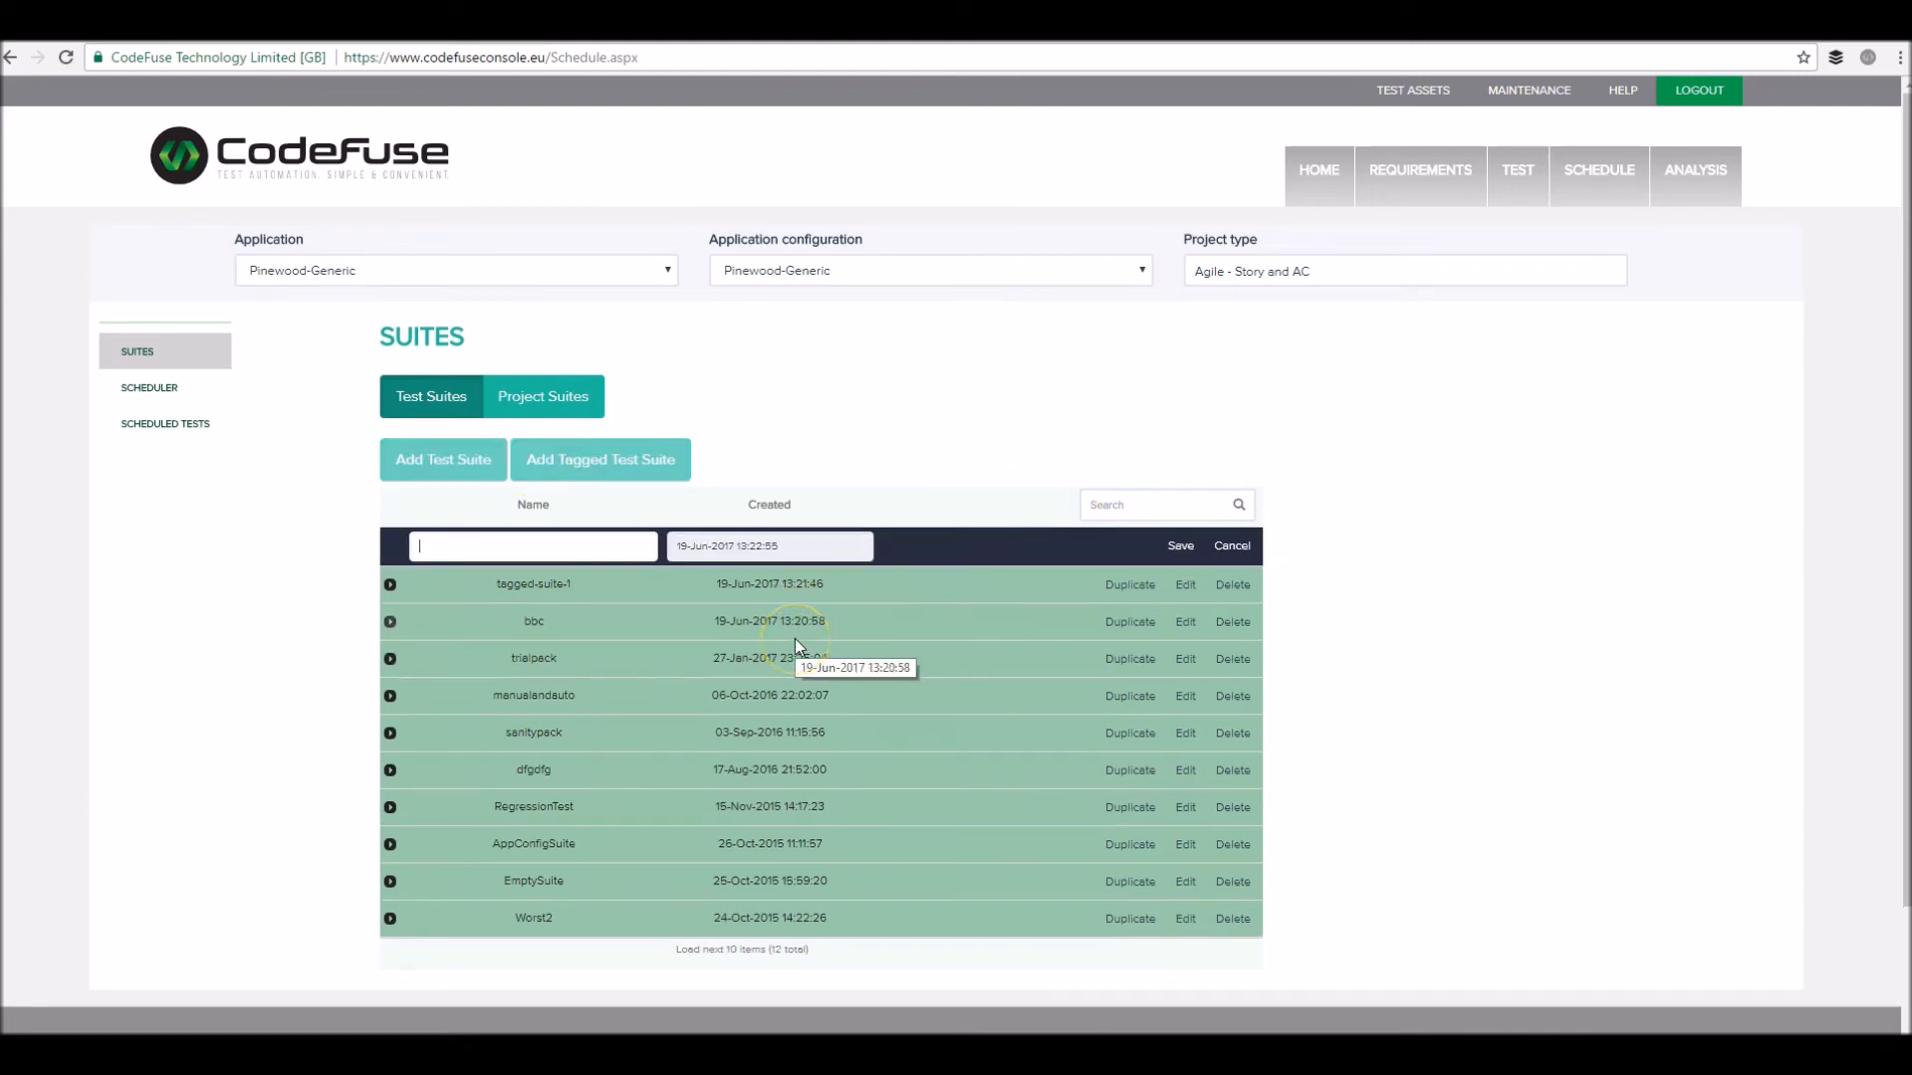
type("bbc")
type("-and-nbc")
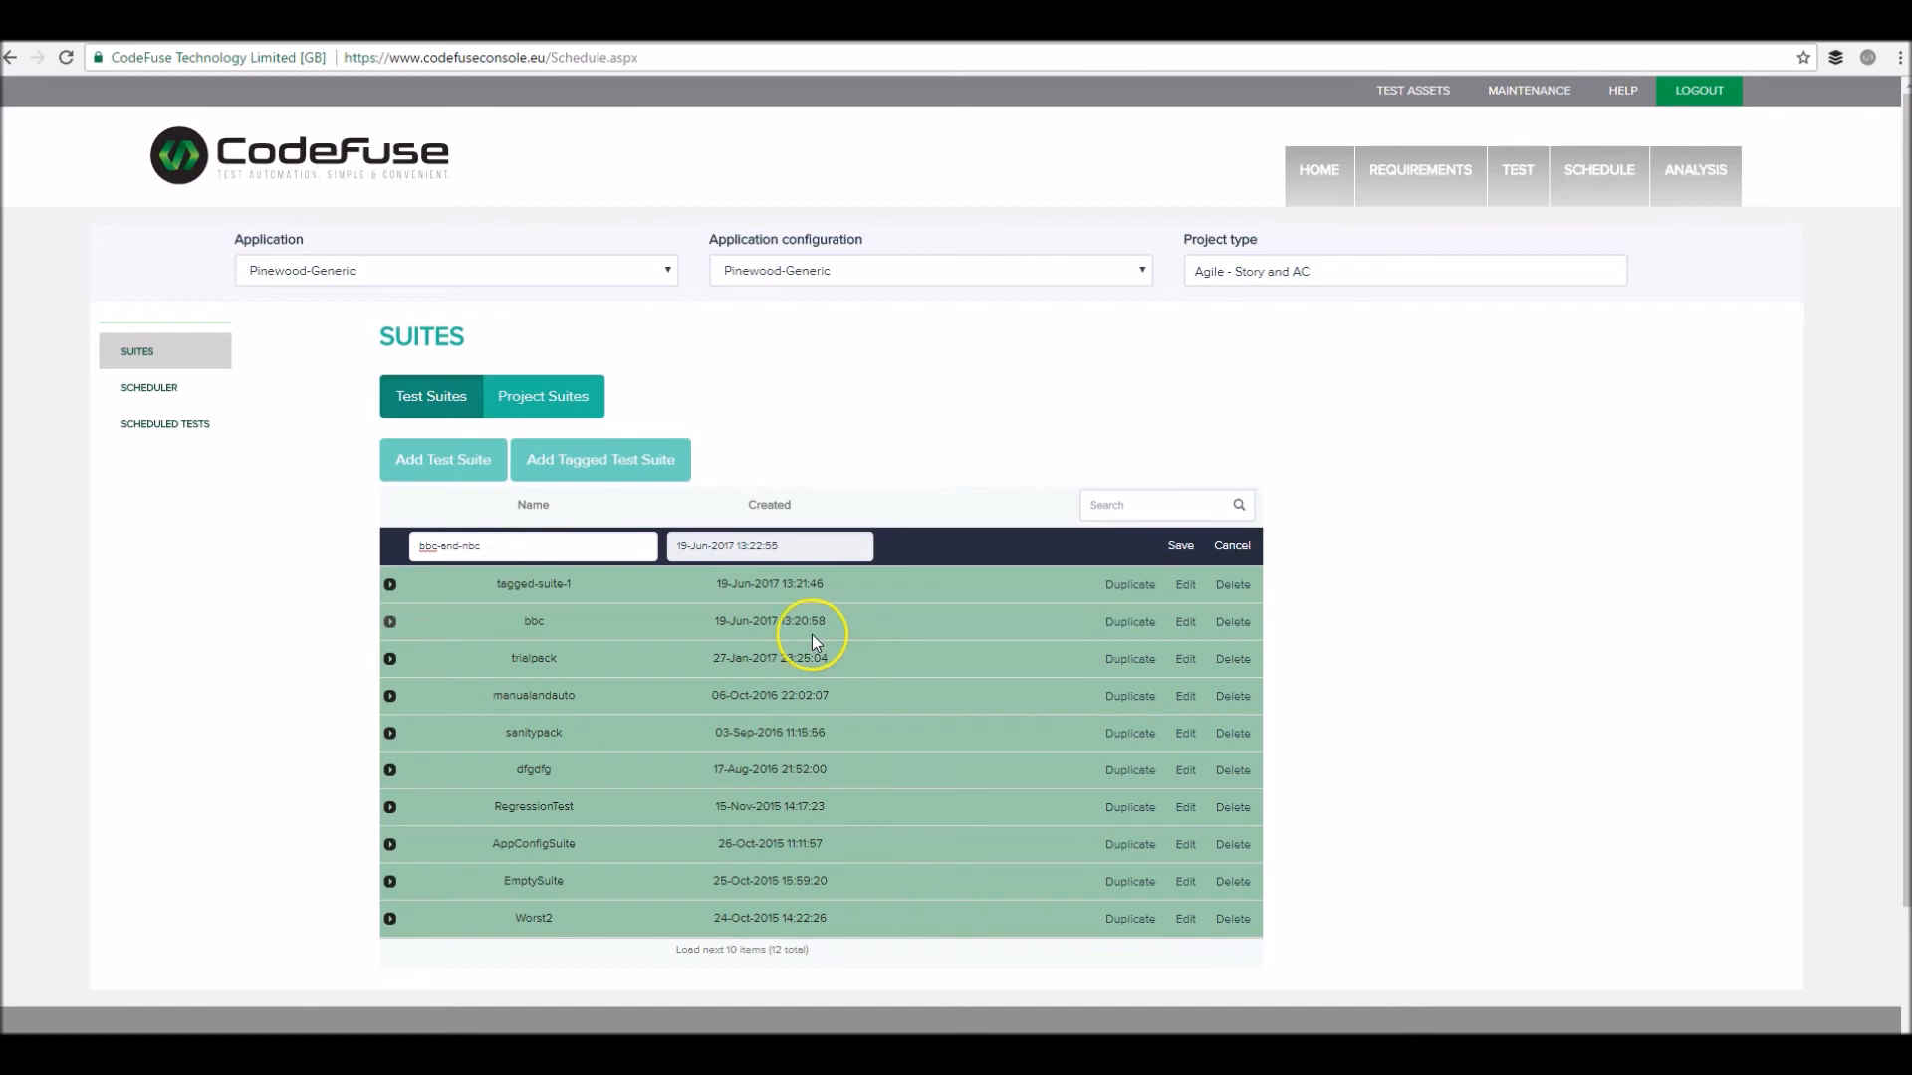
type("-tests")
left_click(1179, 547)
Add the tags bbc and sanity to the bbc-and-nbc-tests suite
left_click(391, 545)
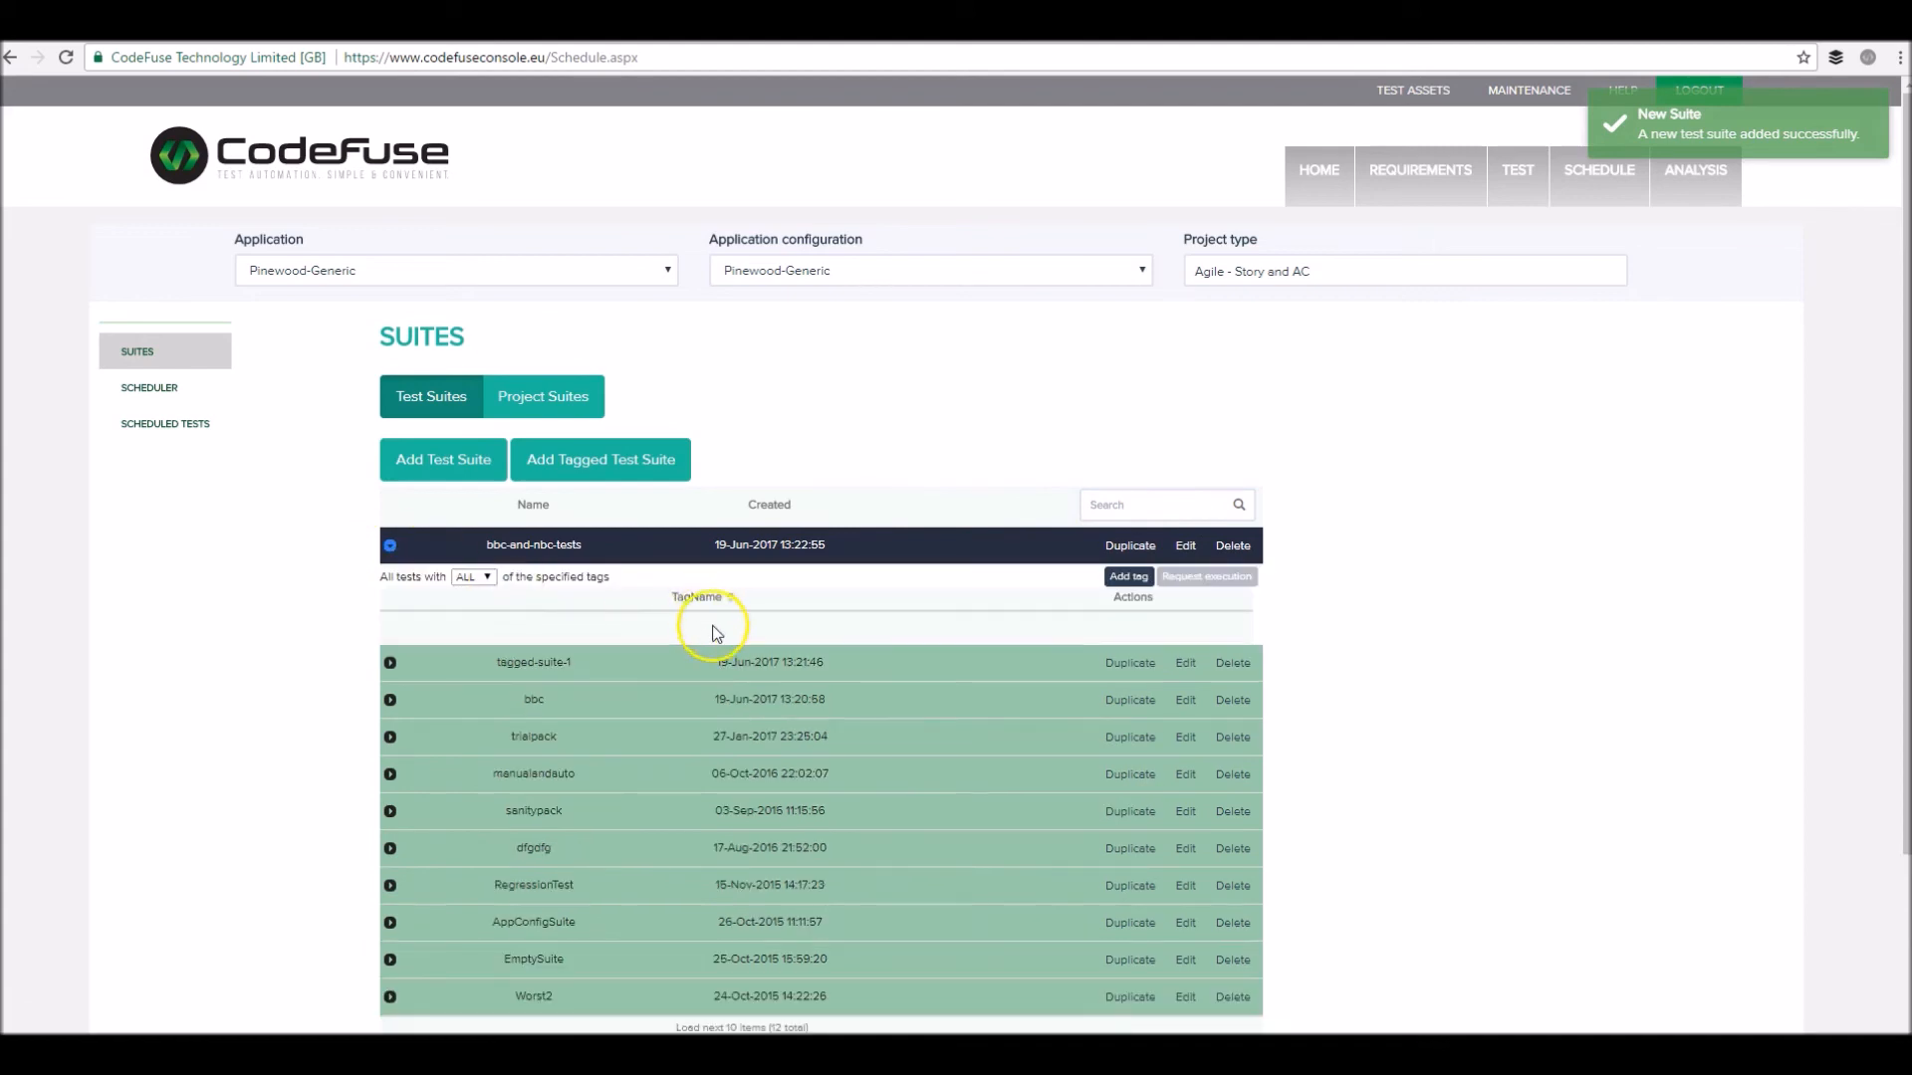
left_click(1128, 577)
left_click(453, 638)
left_click(507, 631)
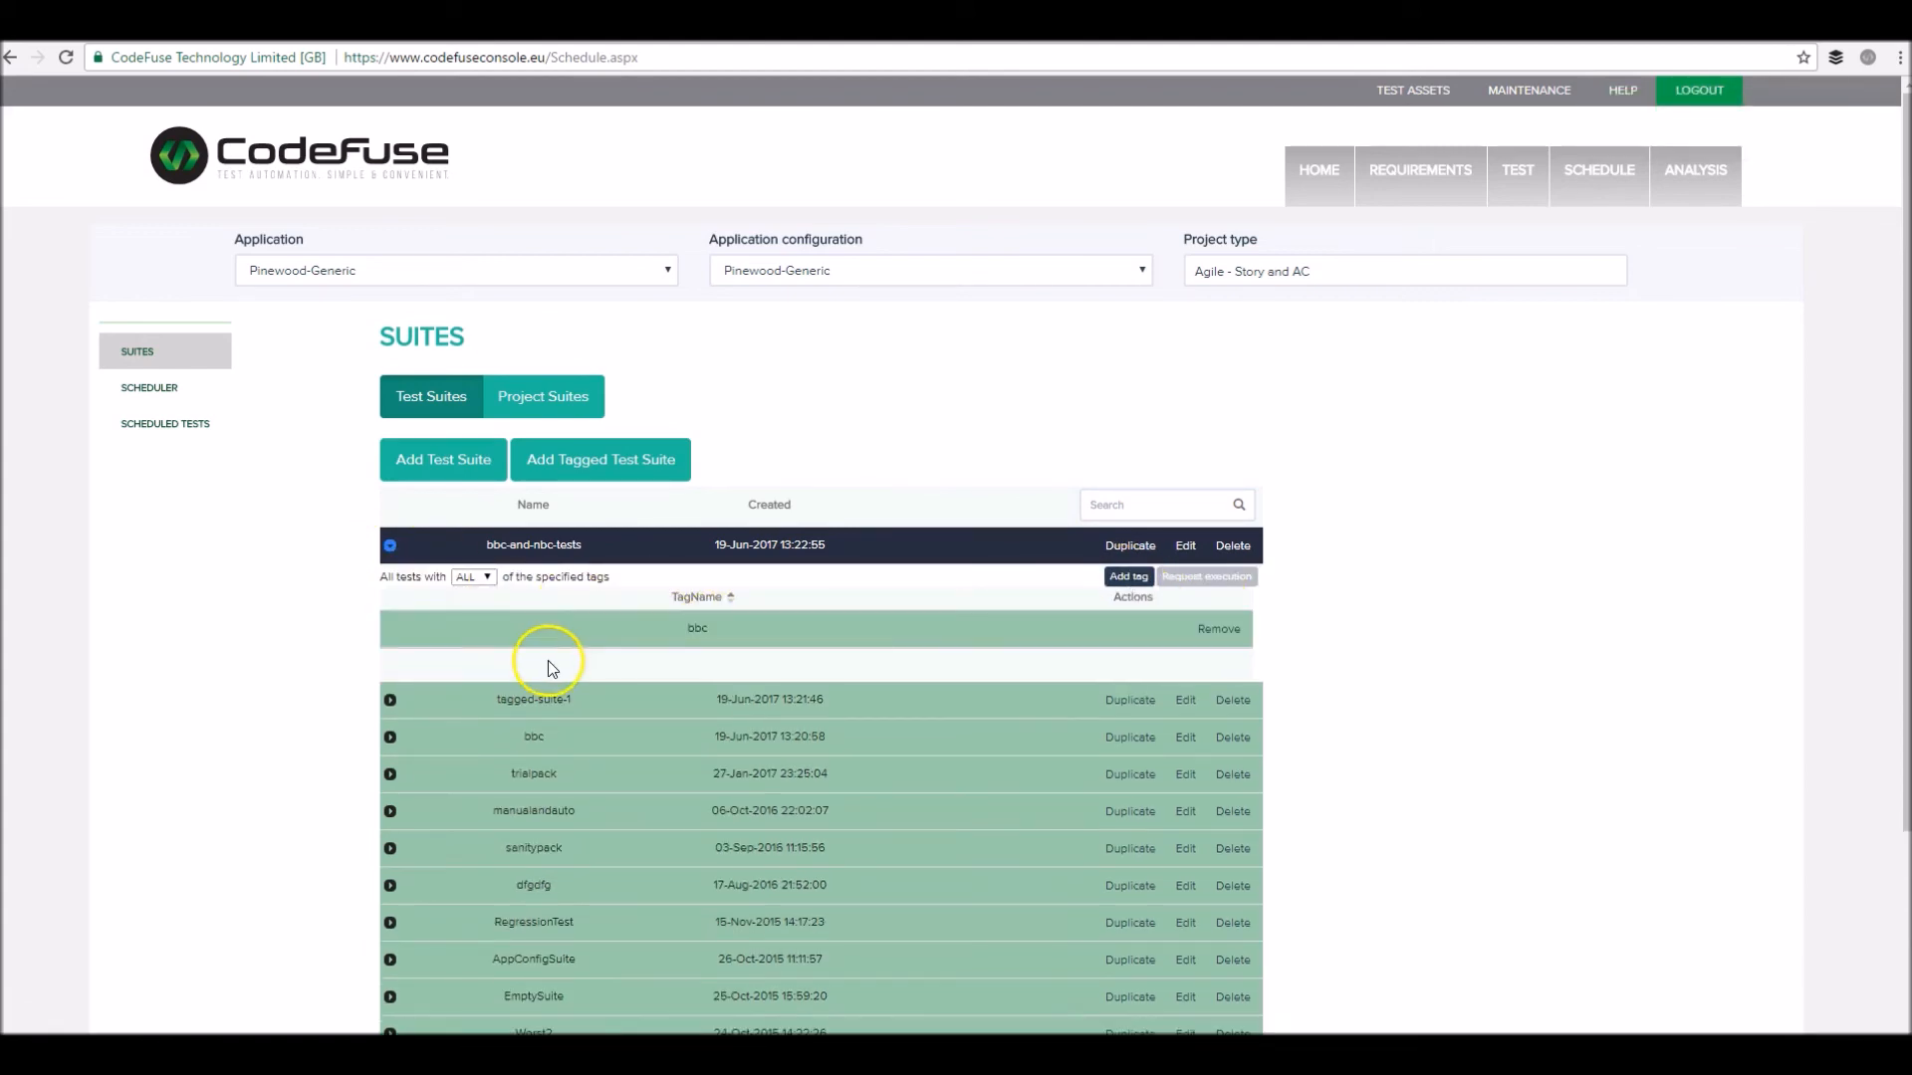
left_click(1140, 579)
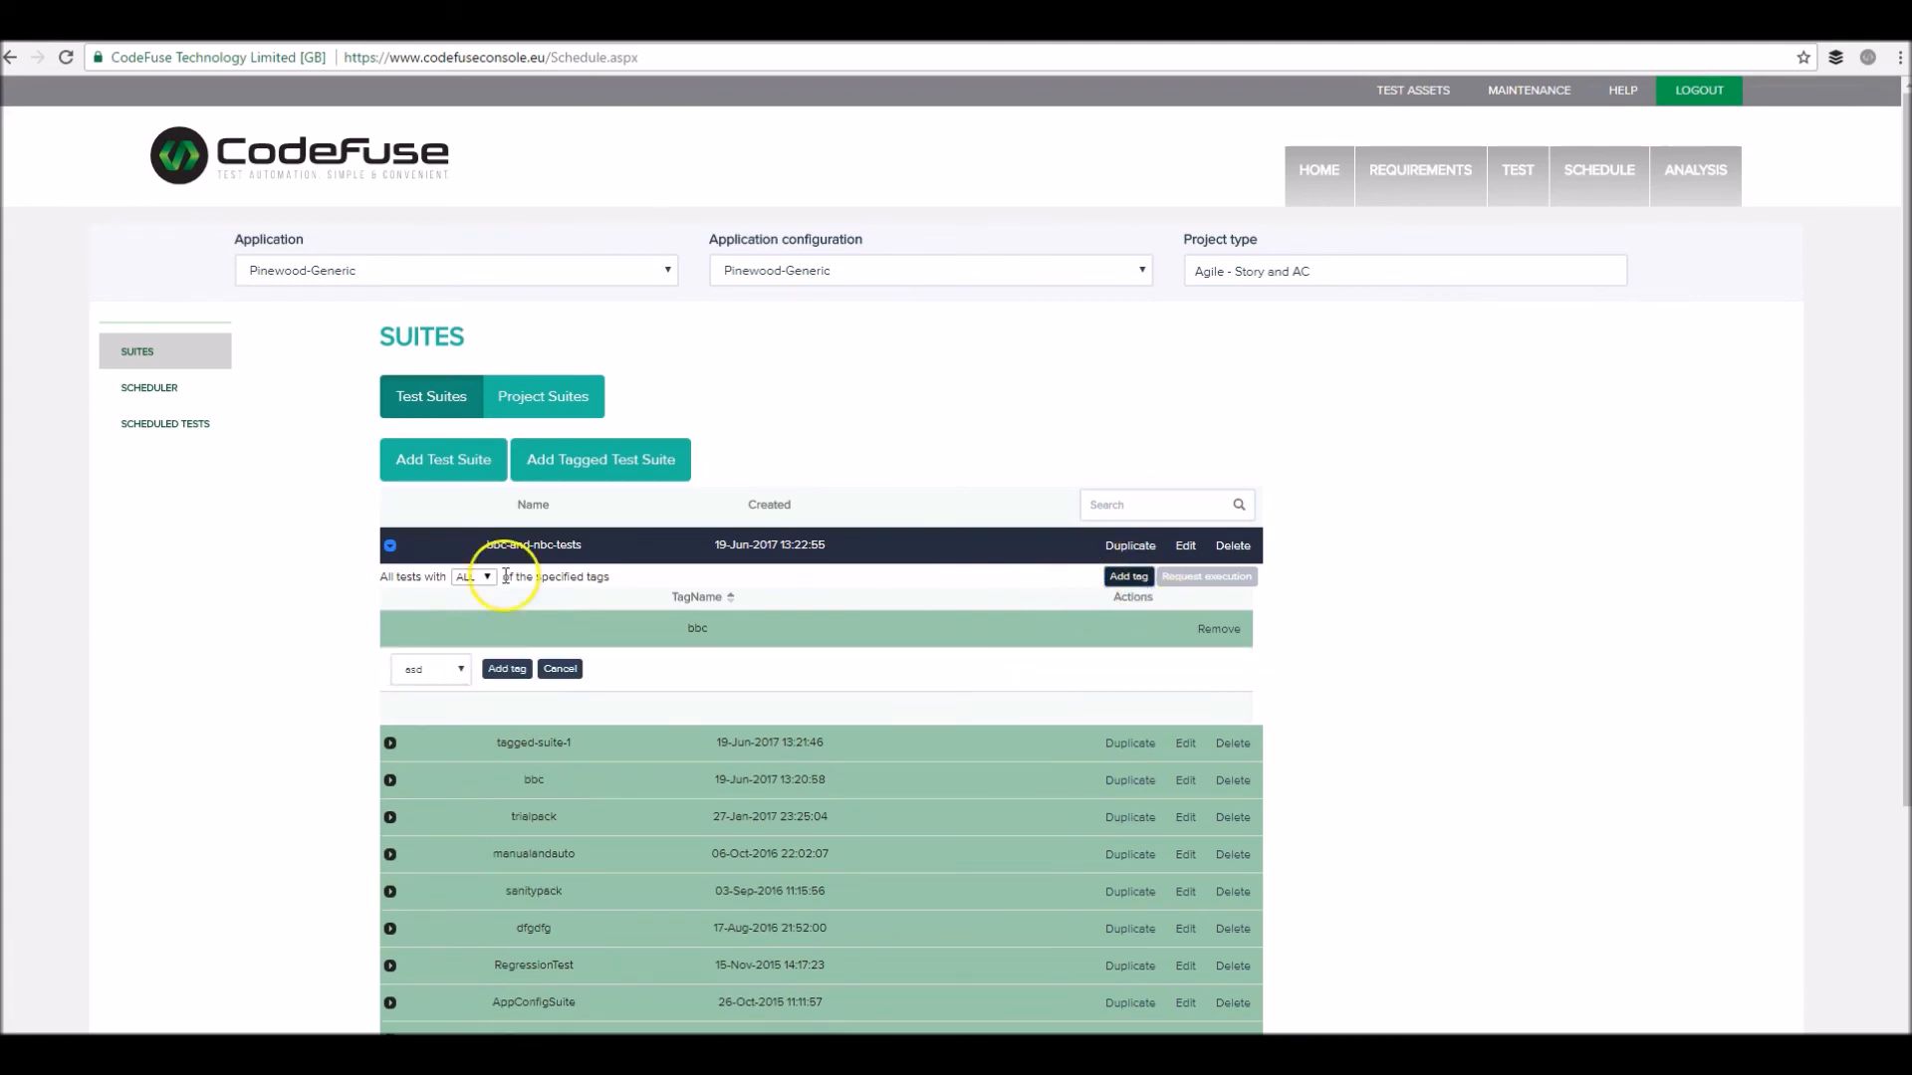
left_click(431, 670)
left_click(430, 738)
left_click(506, 668)
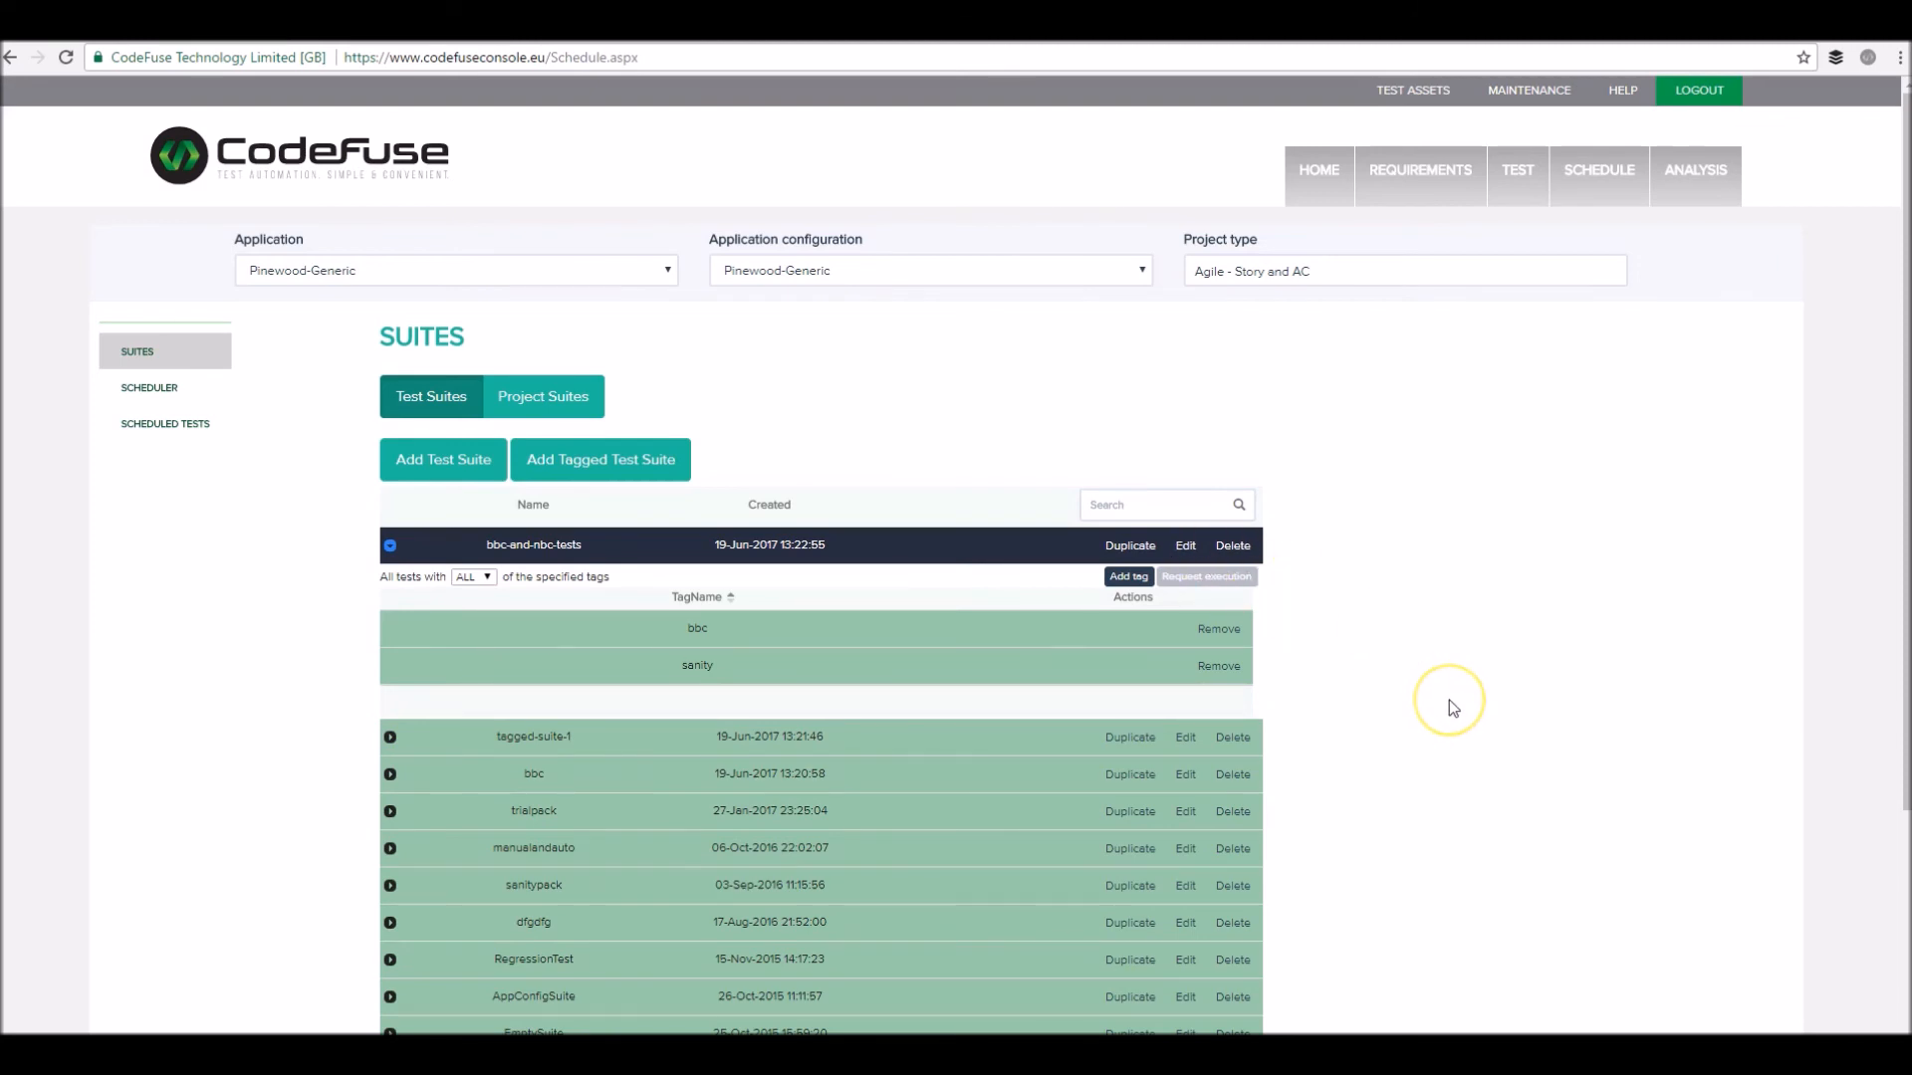
scroll(1448, 701, "down", 1)
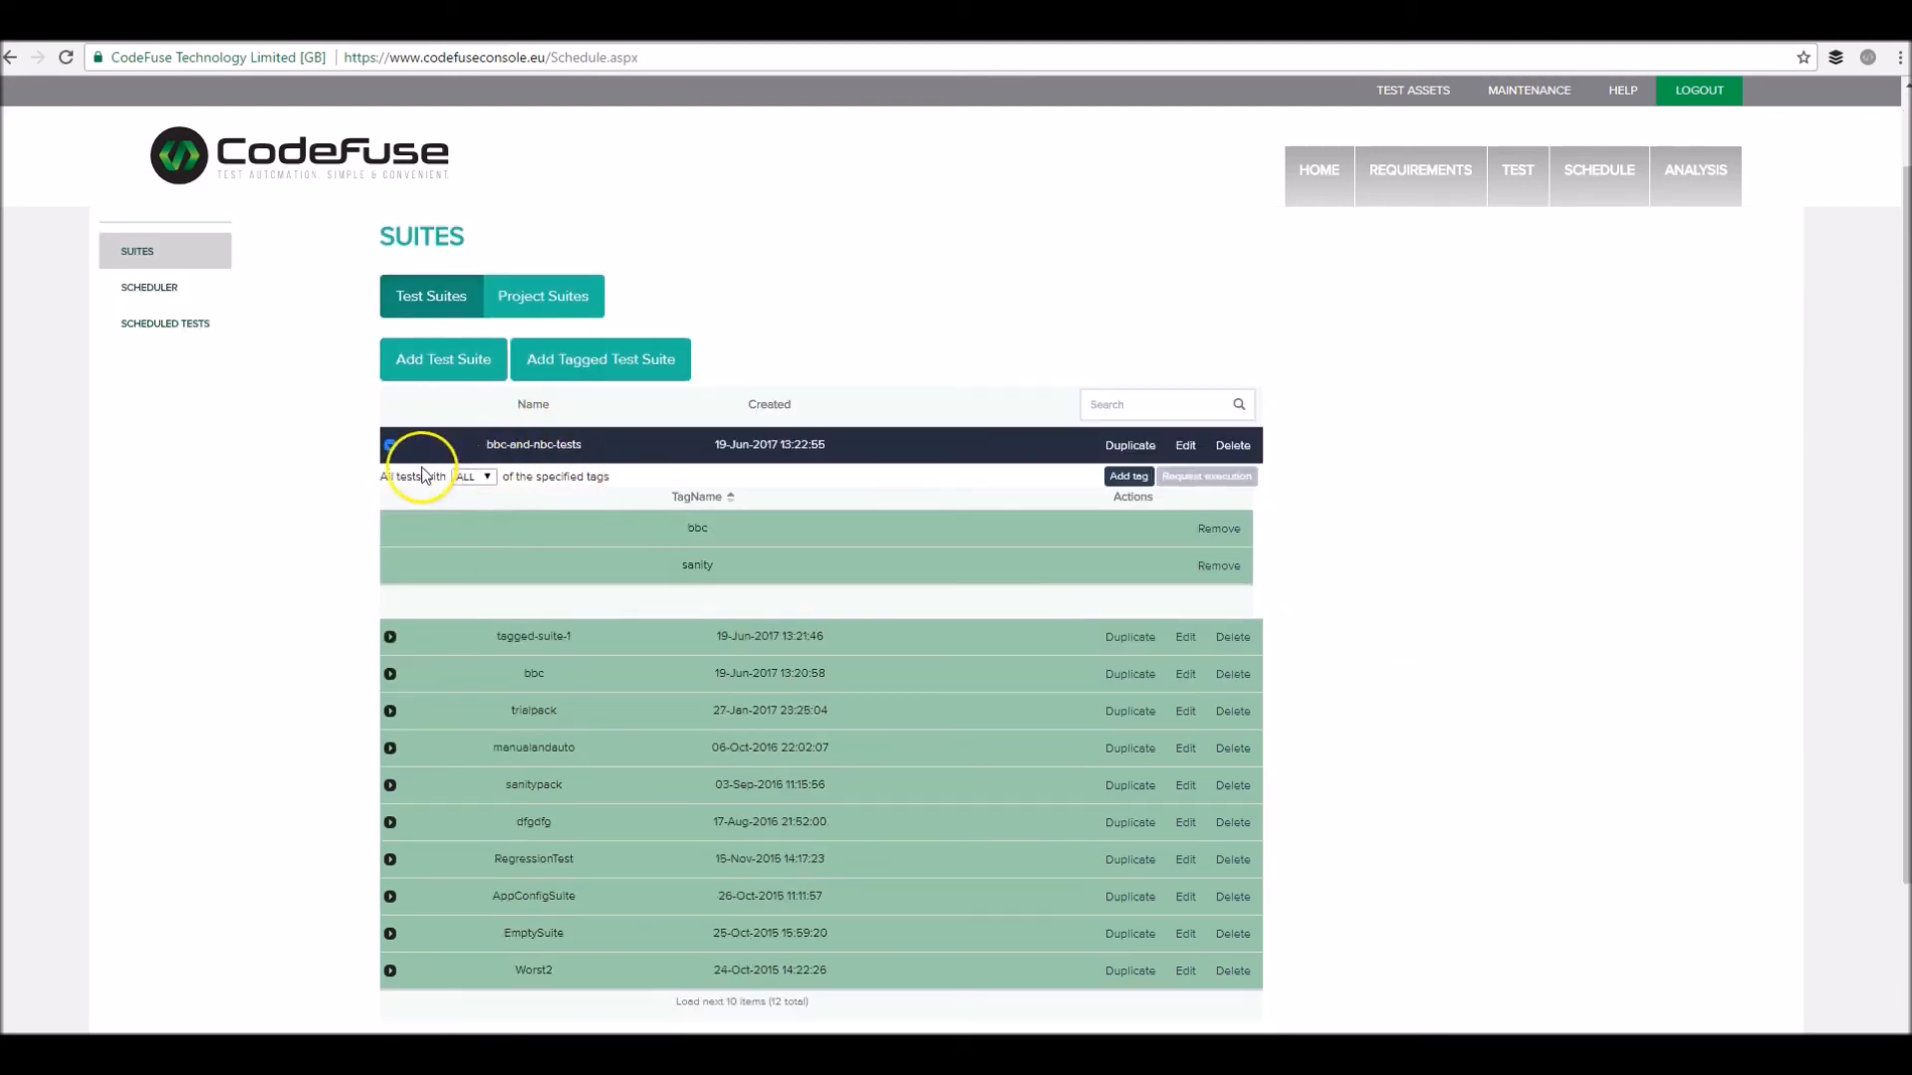
left_click(390, 445)
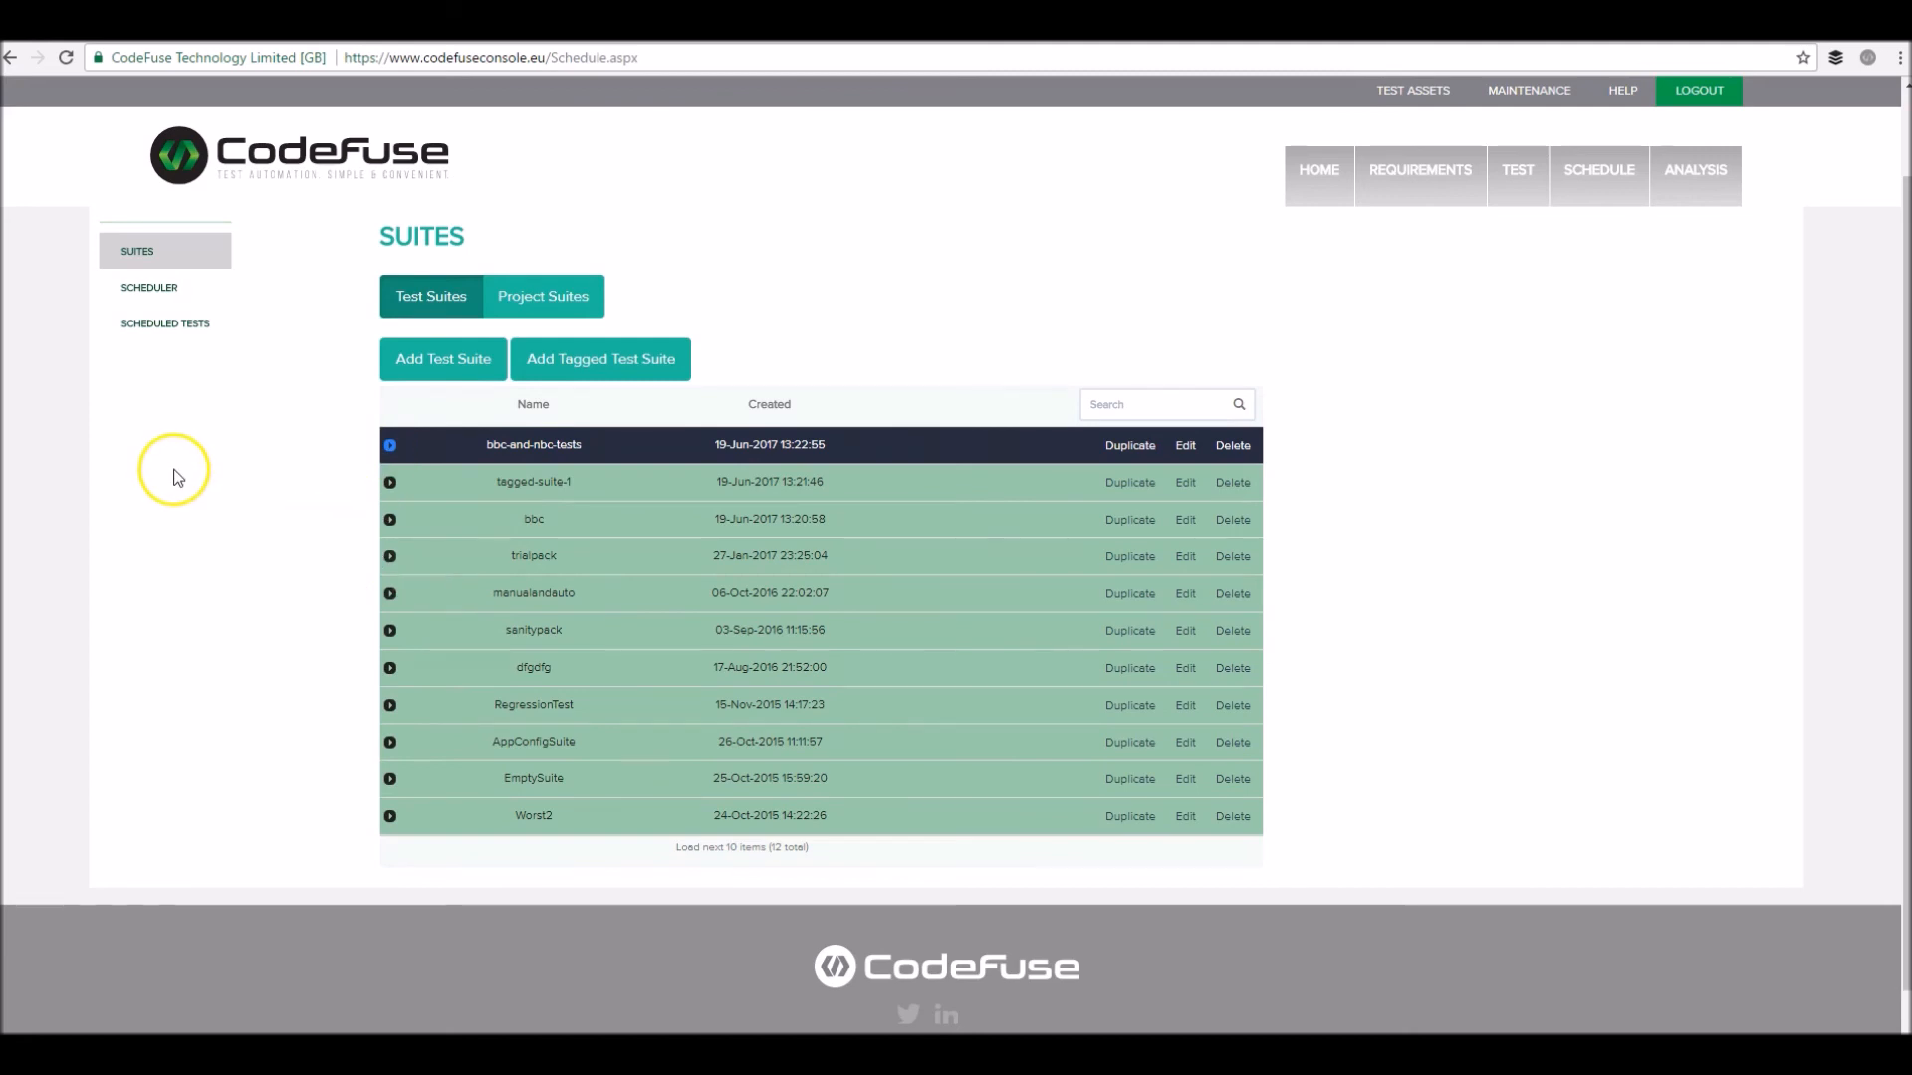
left_click(663, 524)
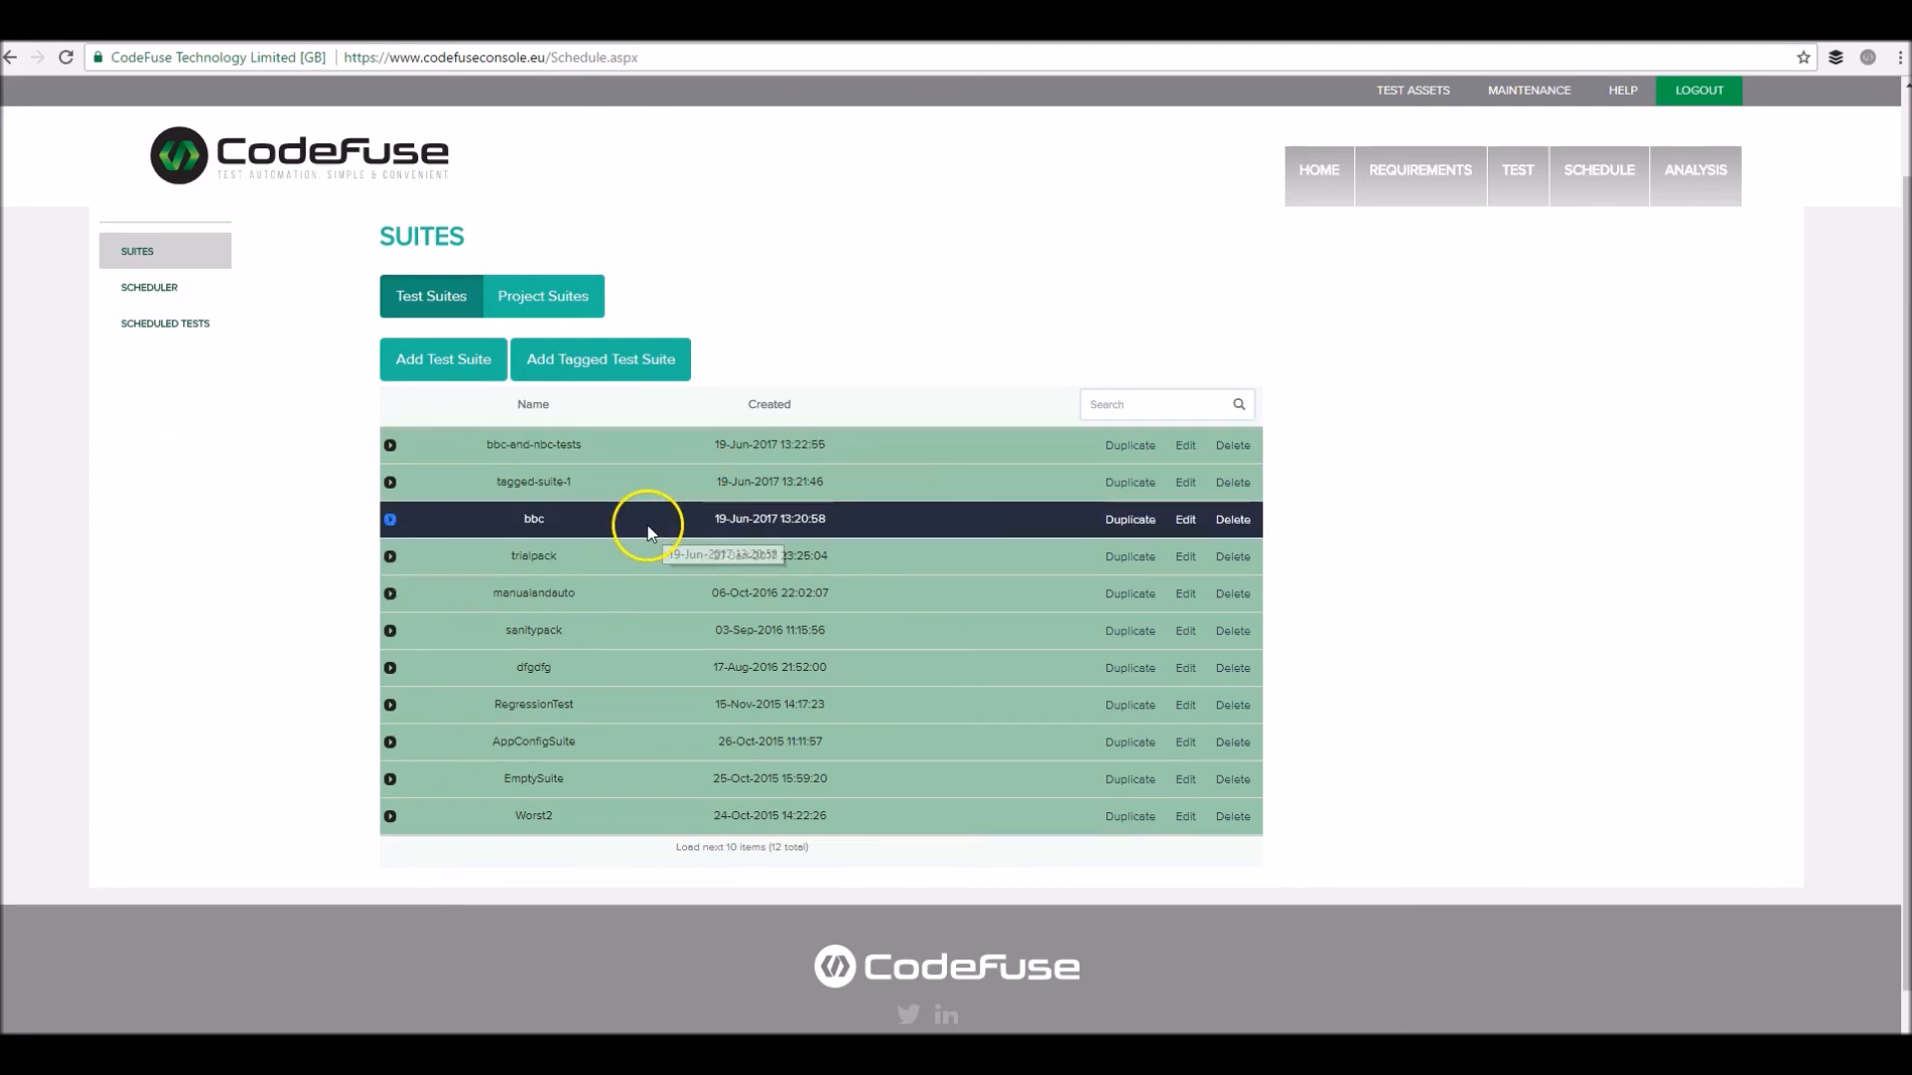
left_click(639, 435)
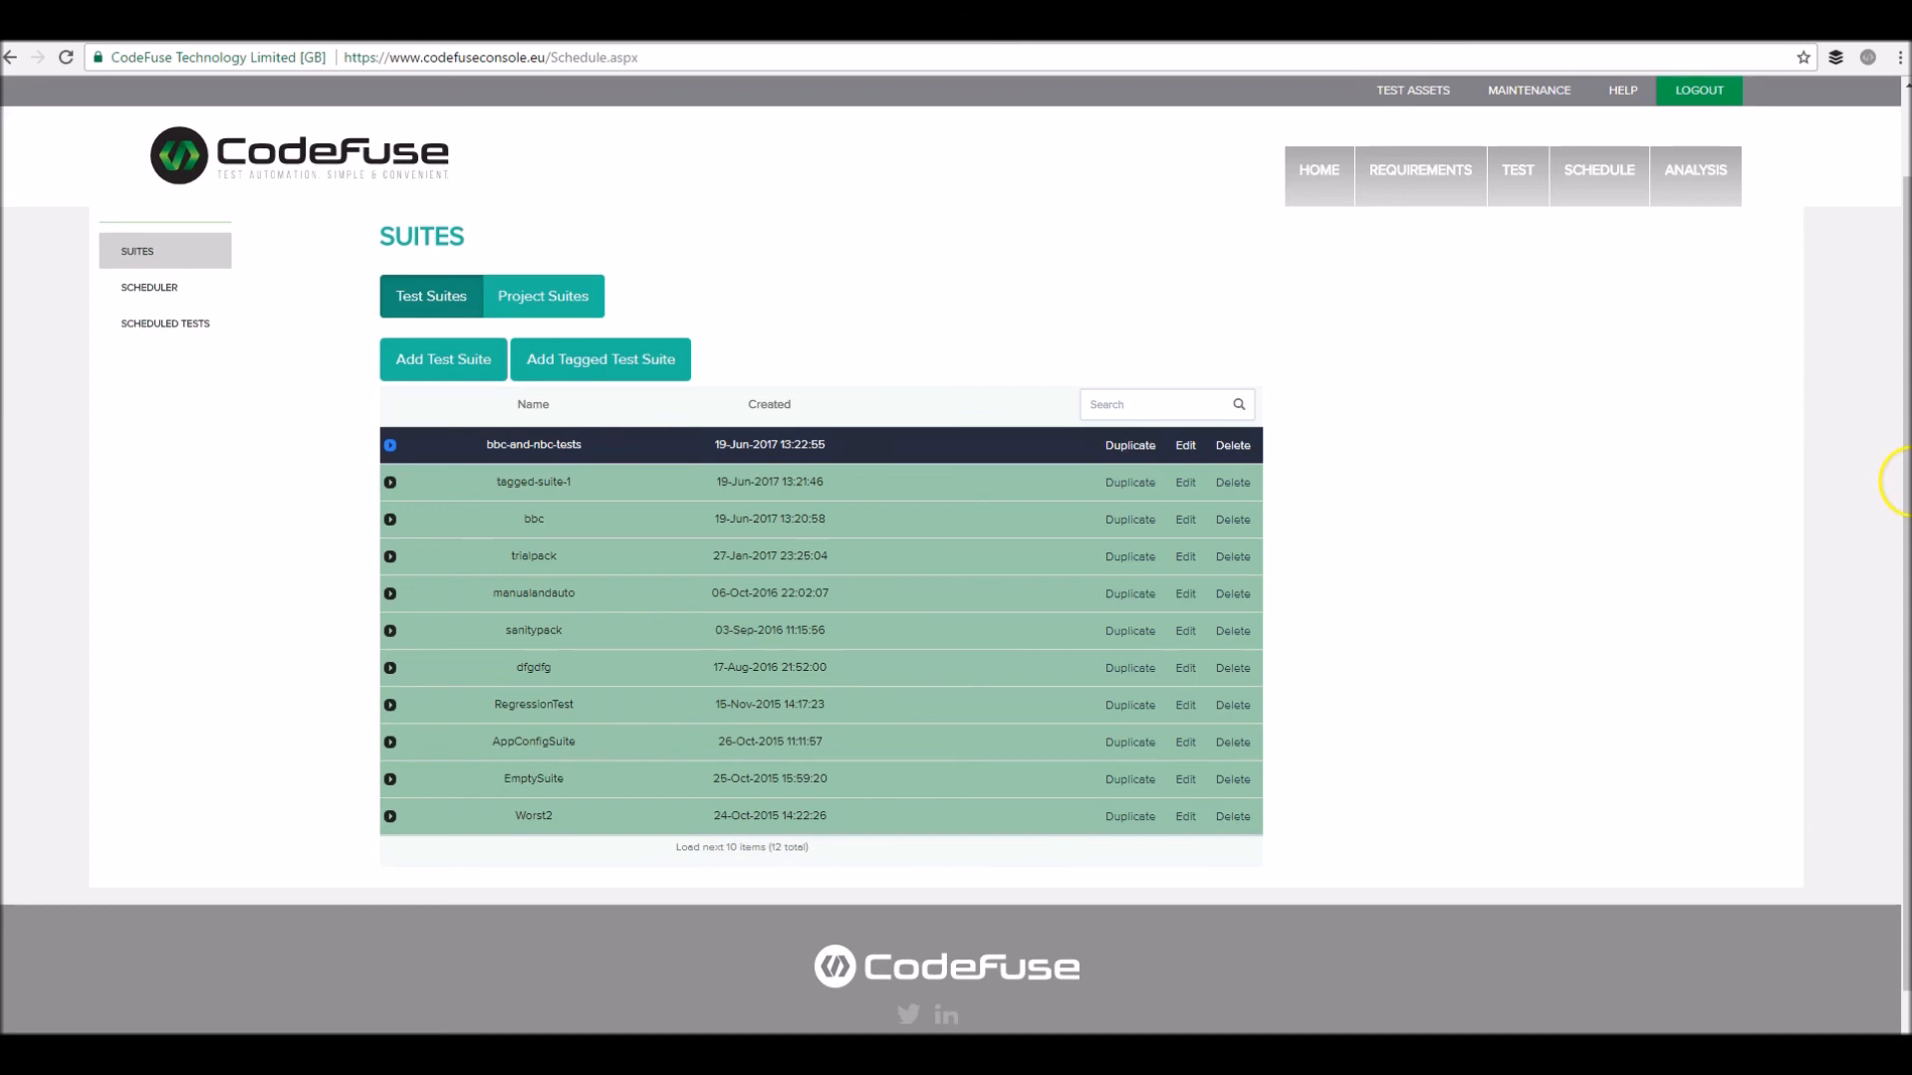
Add the tag bbc to the BBC Test 1 story in the project requirements overview
left_click(1419, 167)
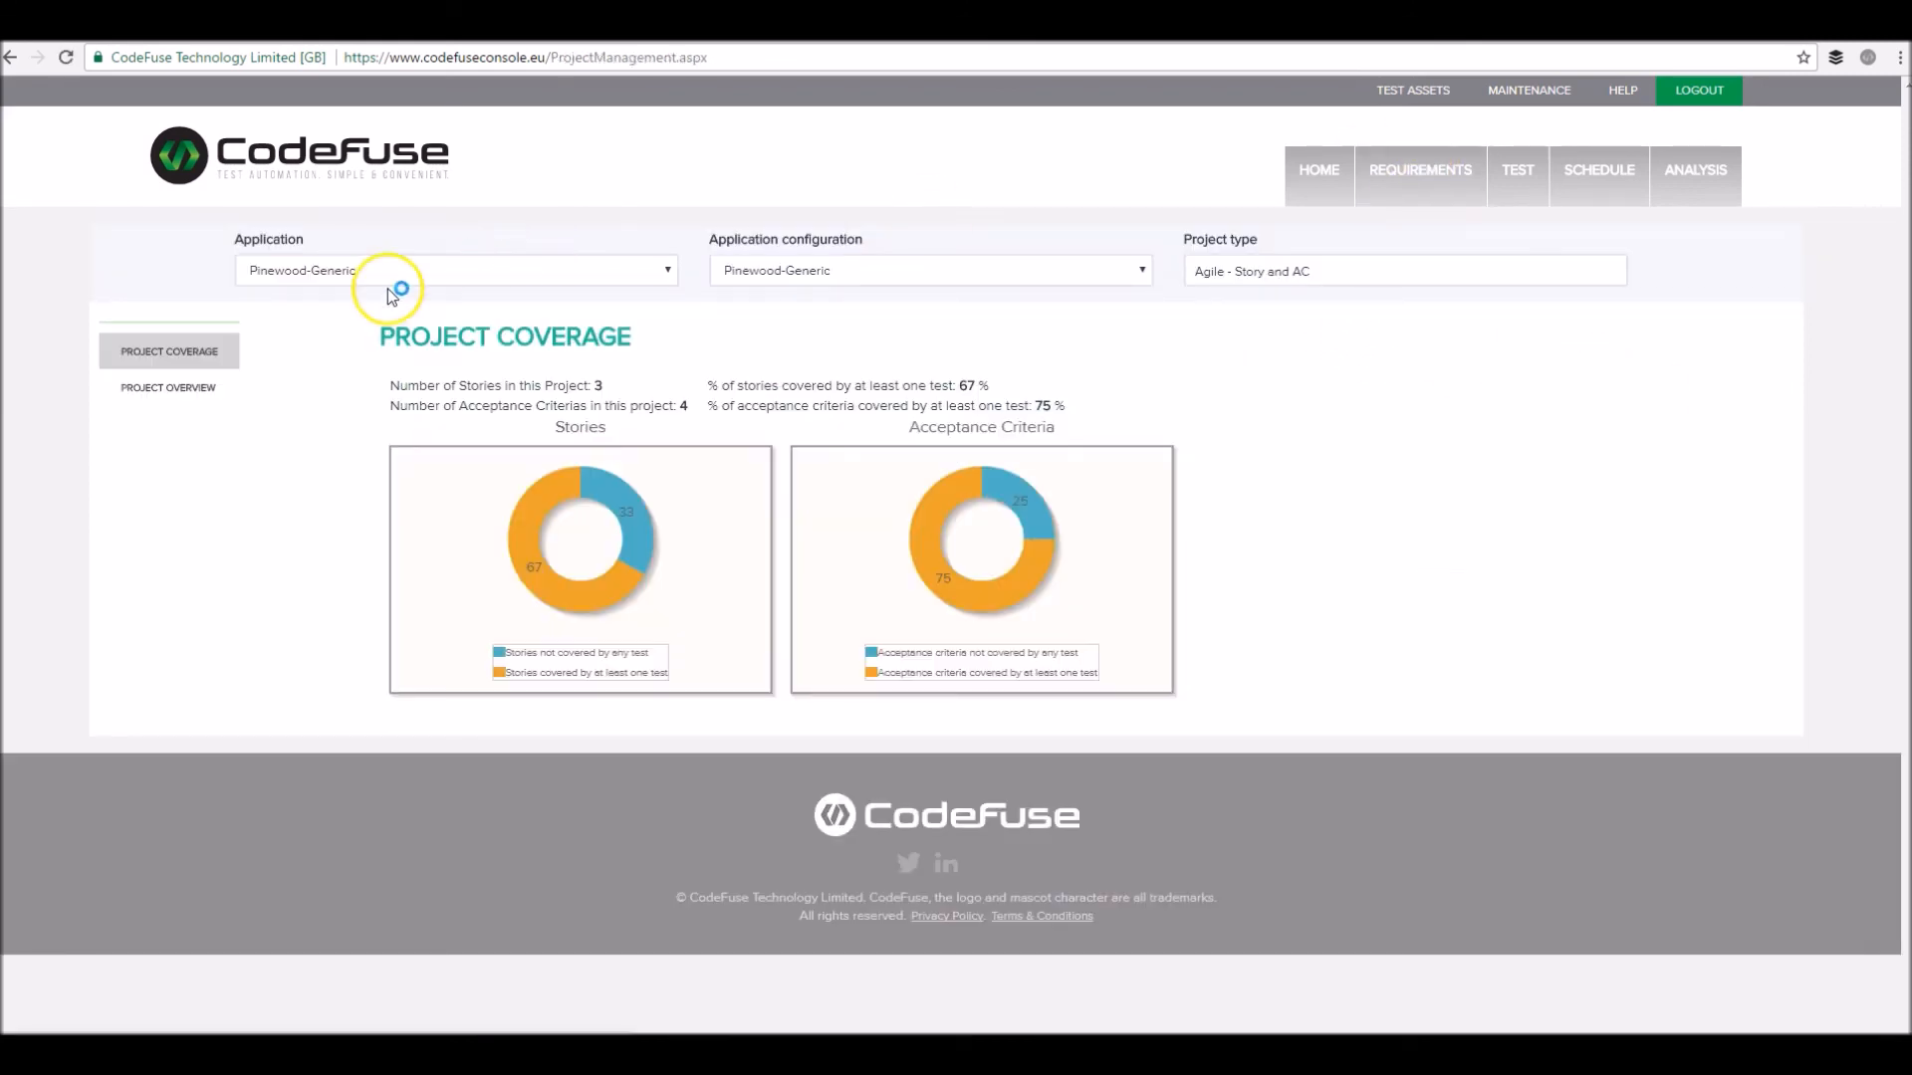
left_click(169, 387)
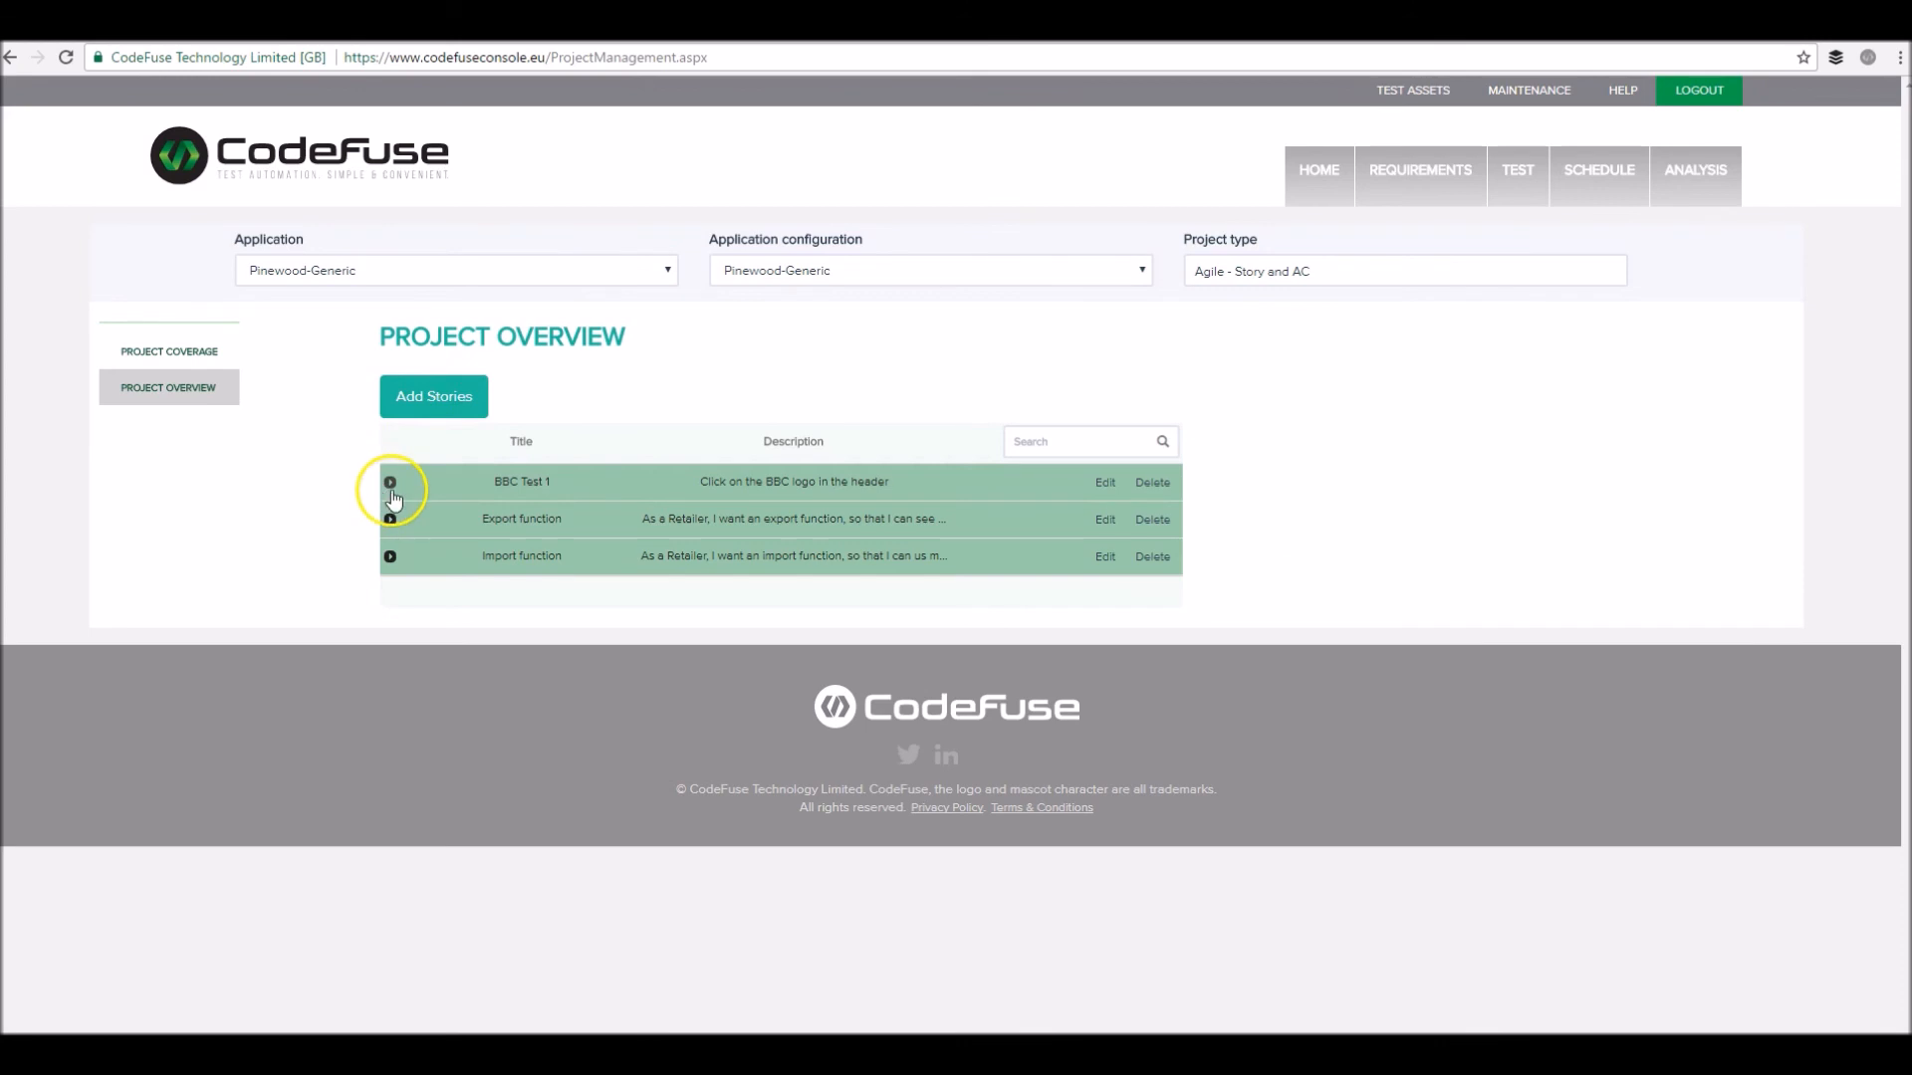
left_click(390, 484)
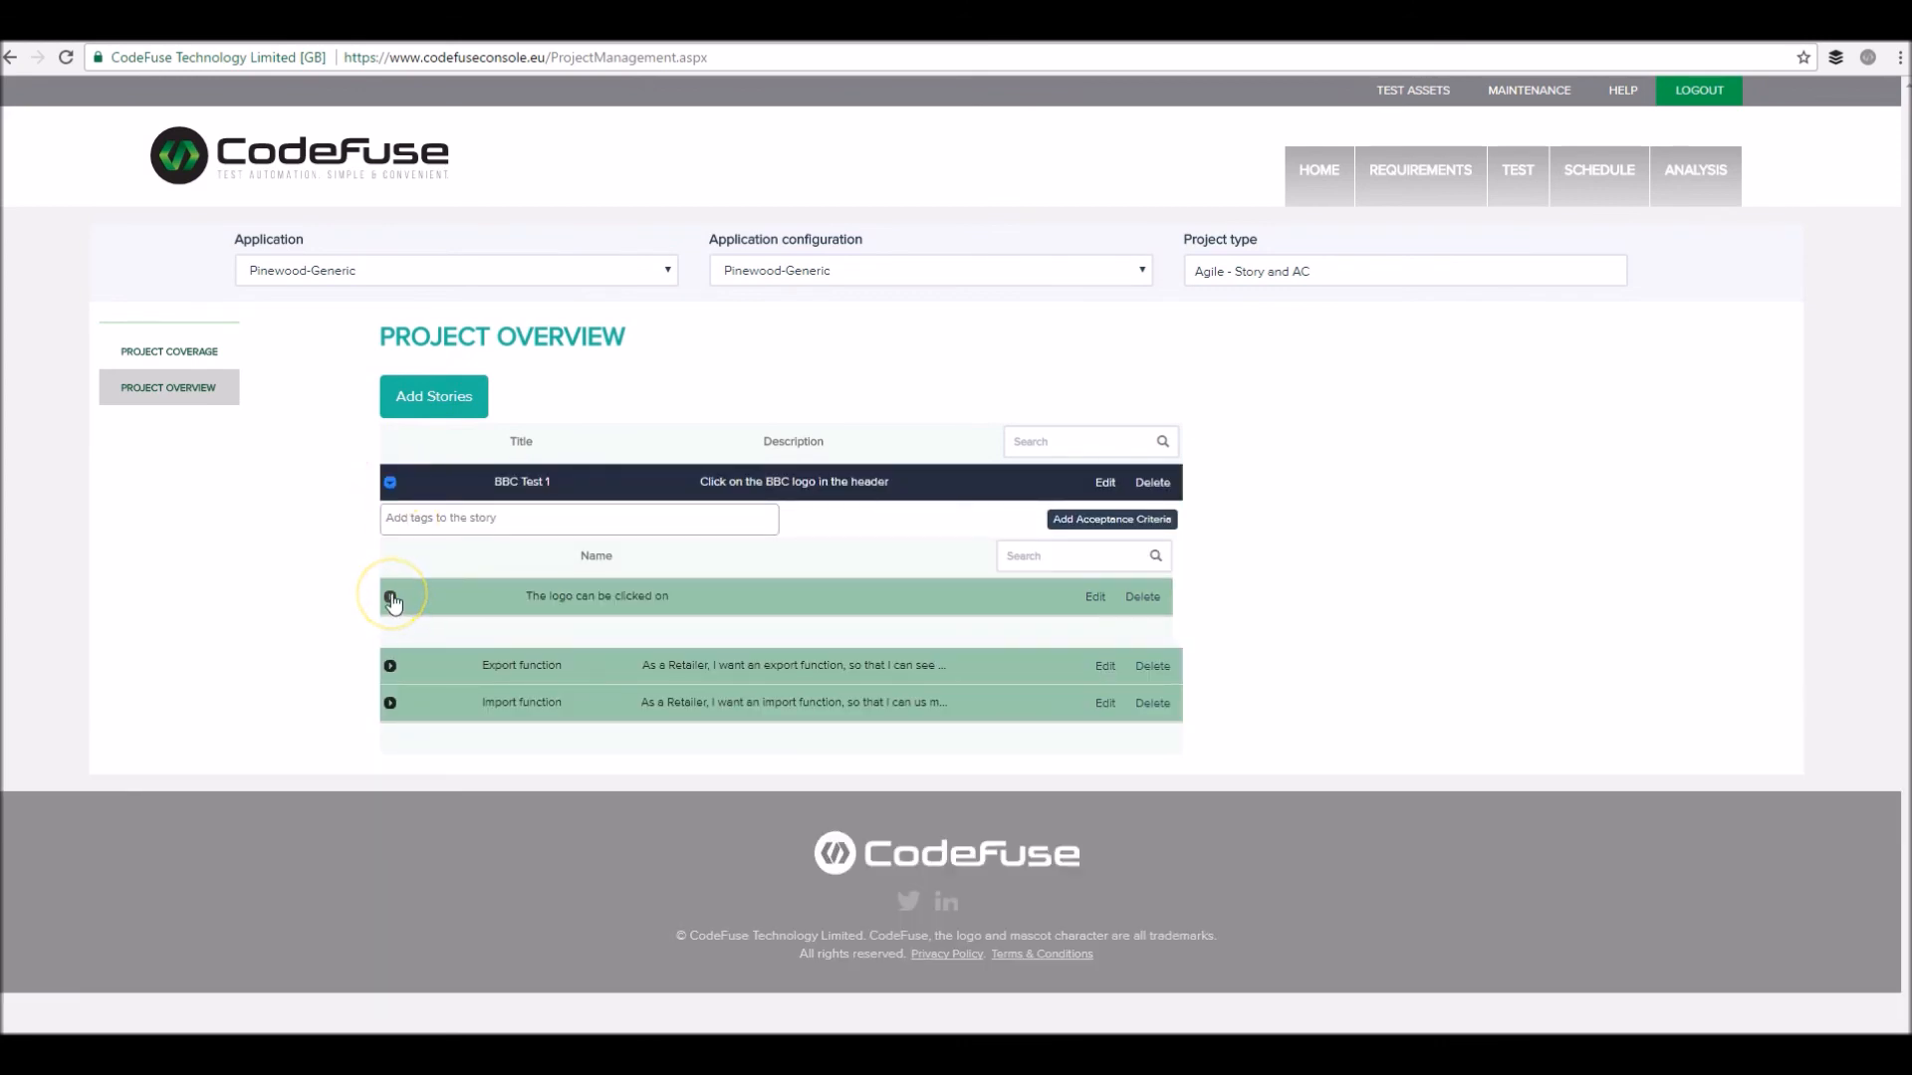
left_click(552, 520)
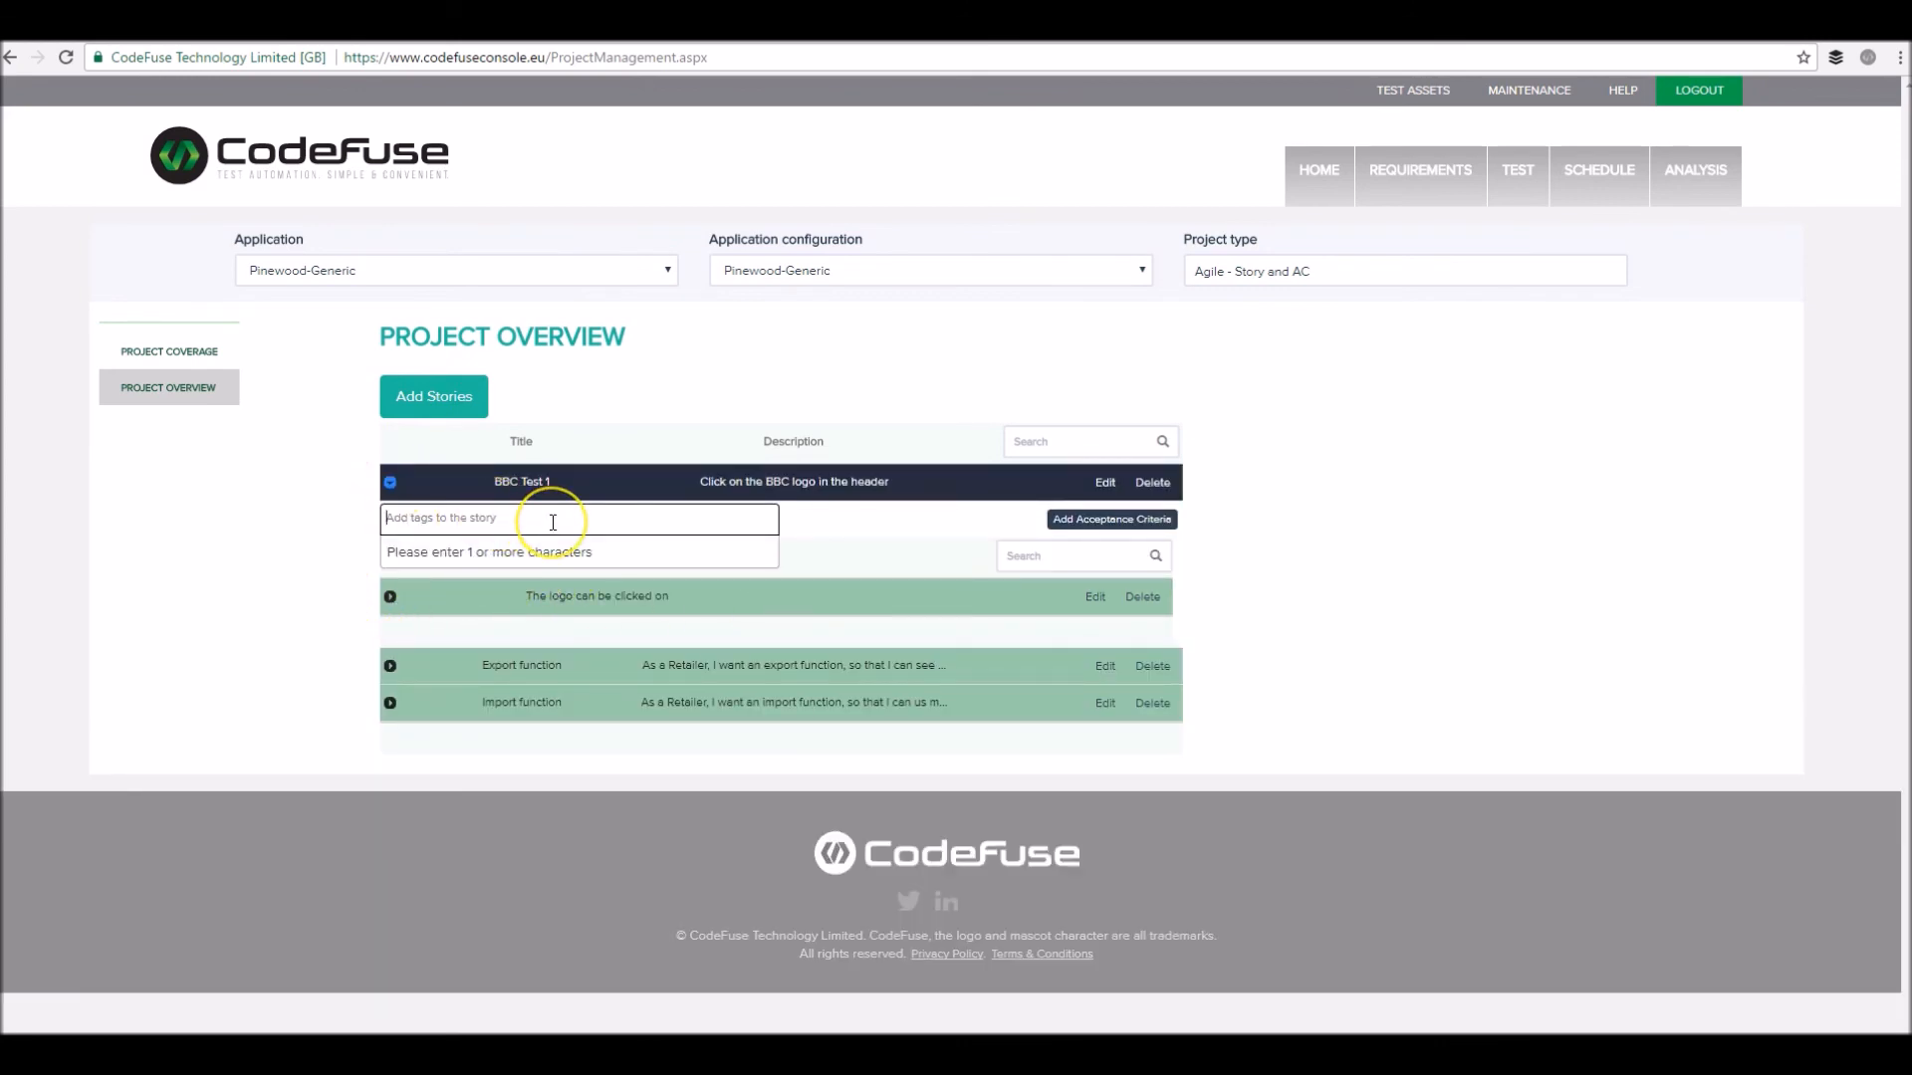
type("bb")
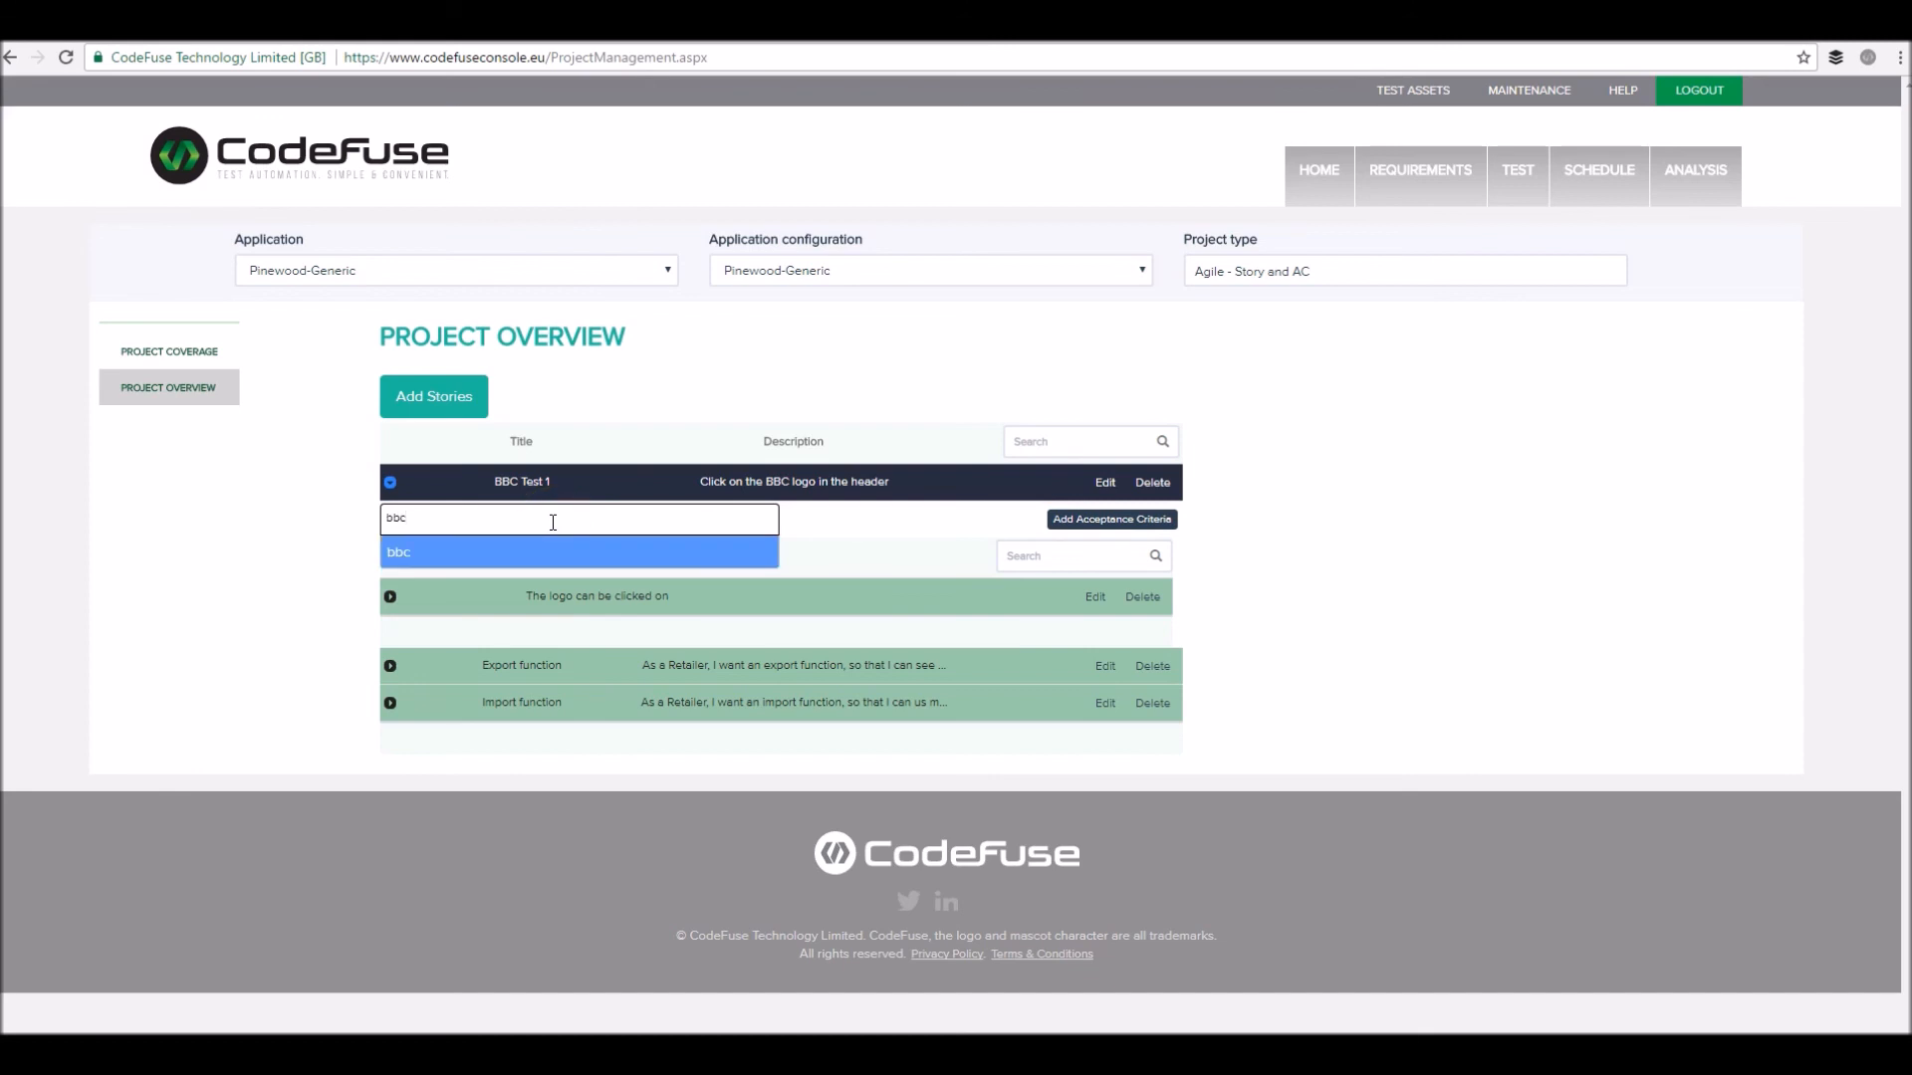
type("c")
key("Return")
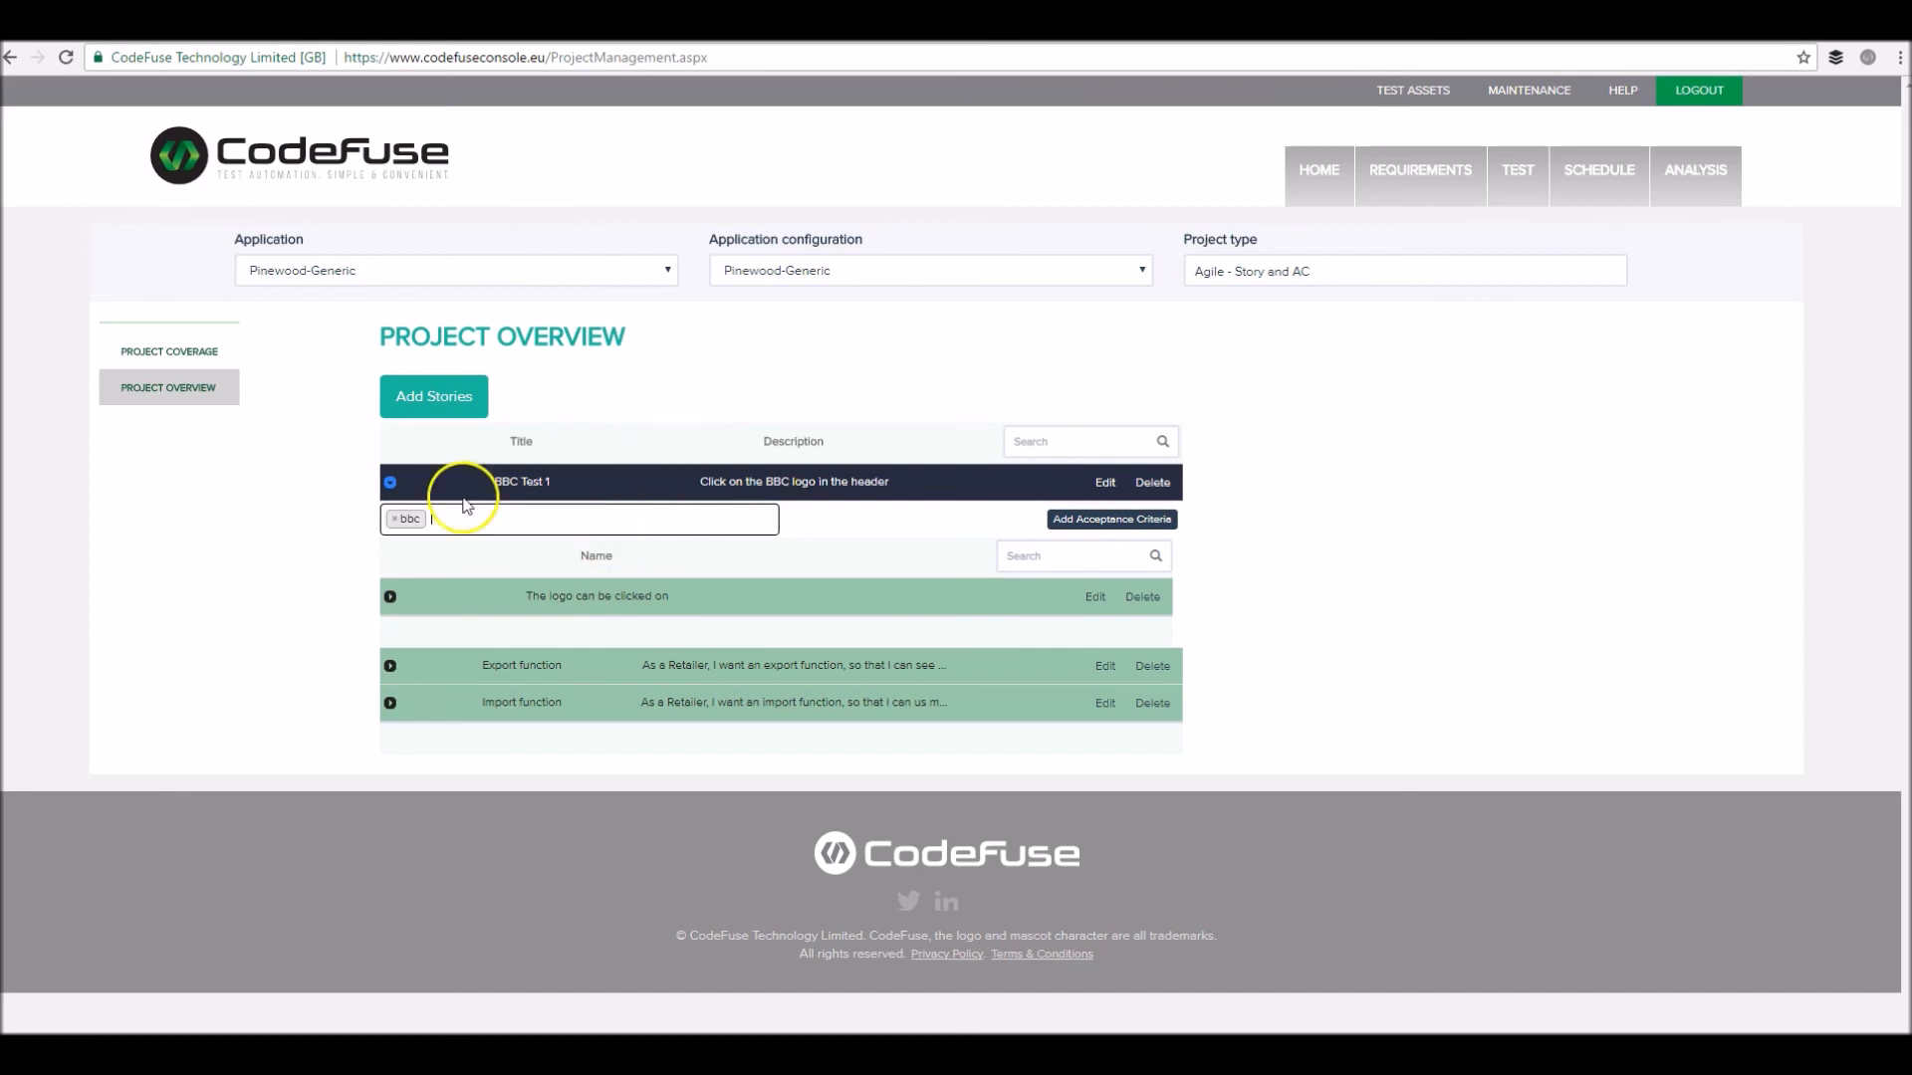
Link the existing test bbc_test_456 to the acceptance criterion "The logo can be clicked on" of the BBC Test 1 story
left_click(390, 598)
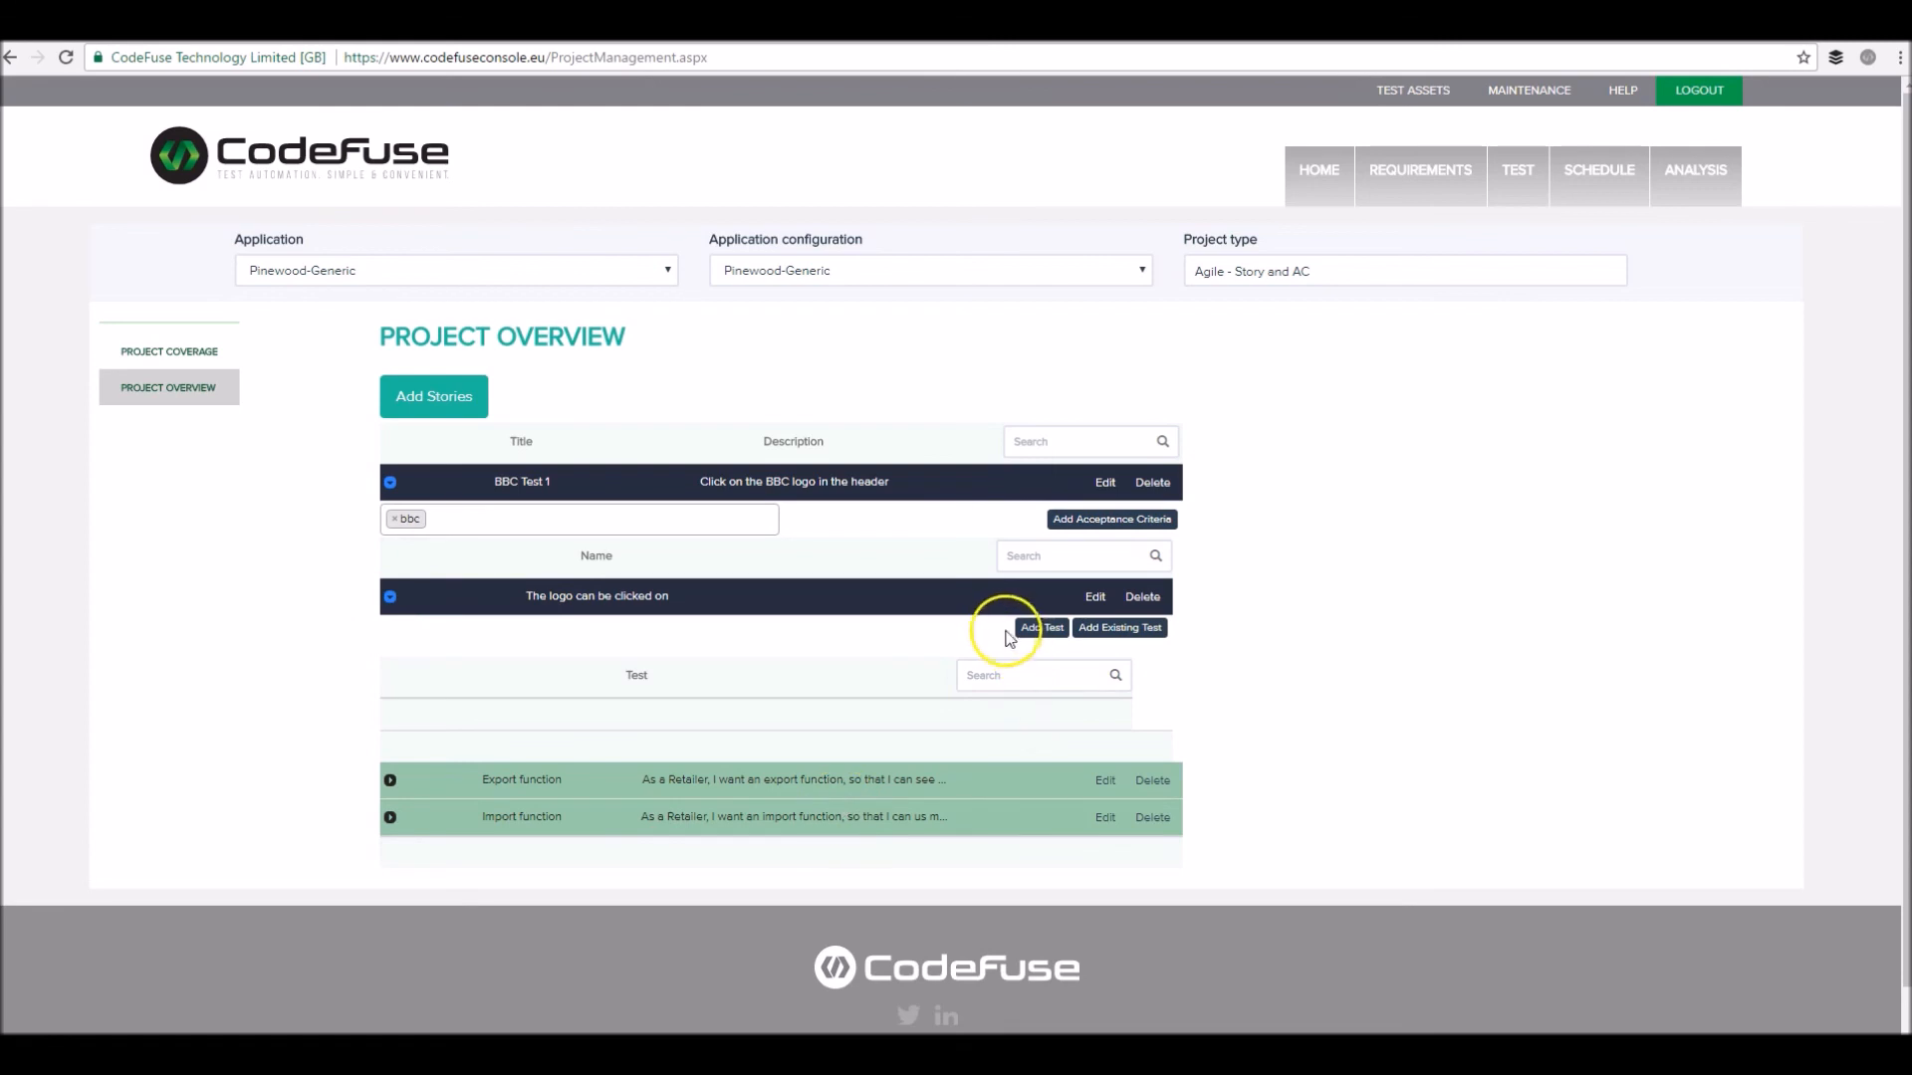
left_click(1045, 627)
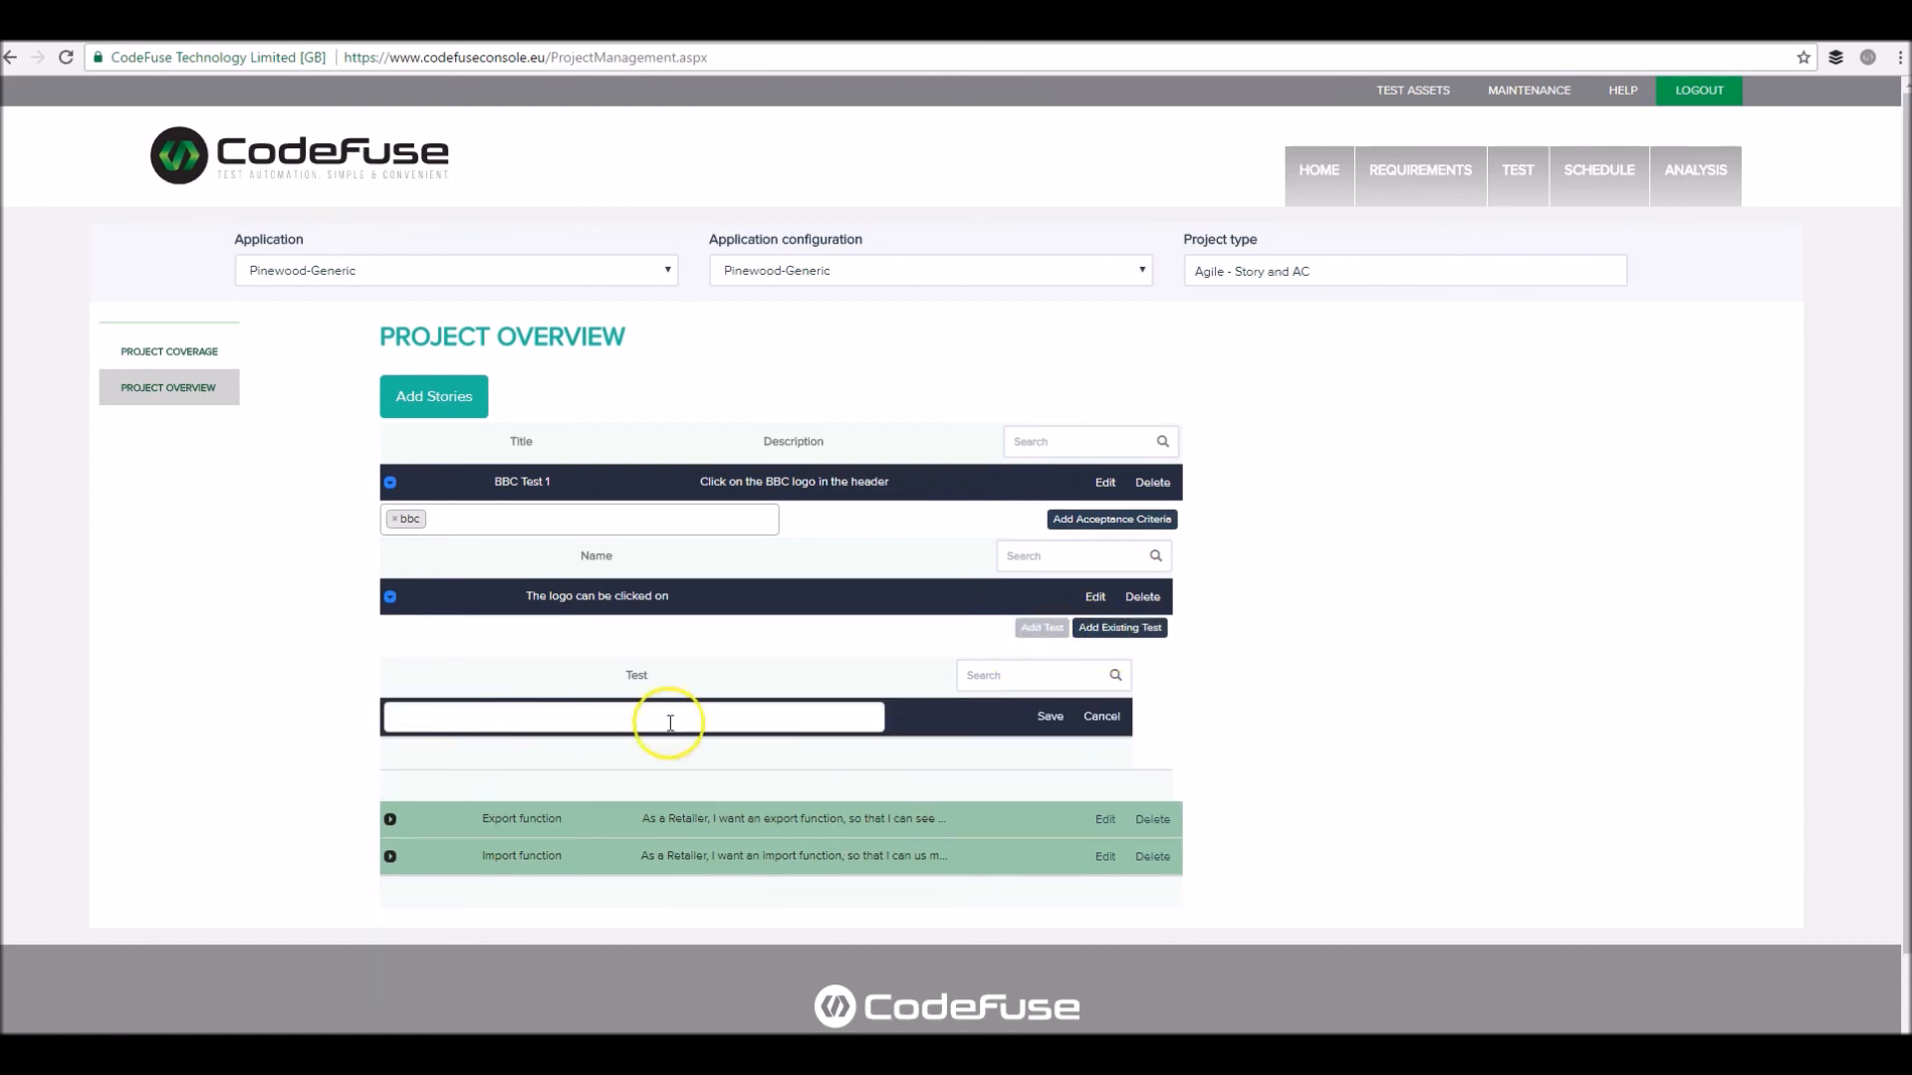
left_click(1100, 717)
left_click(1120, 627)
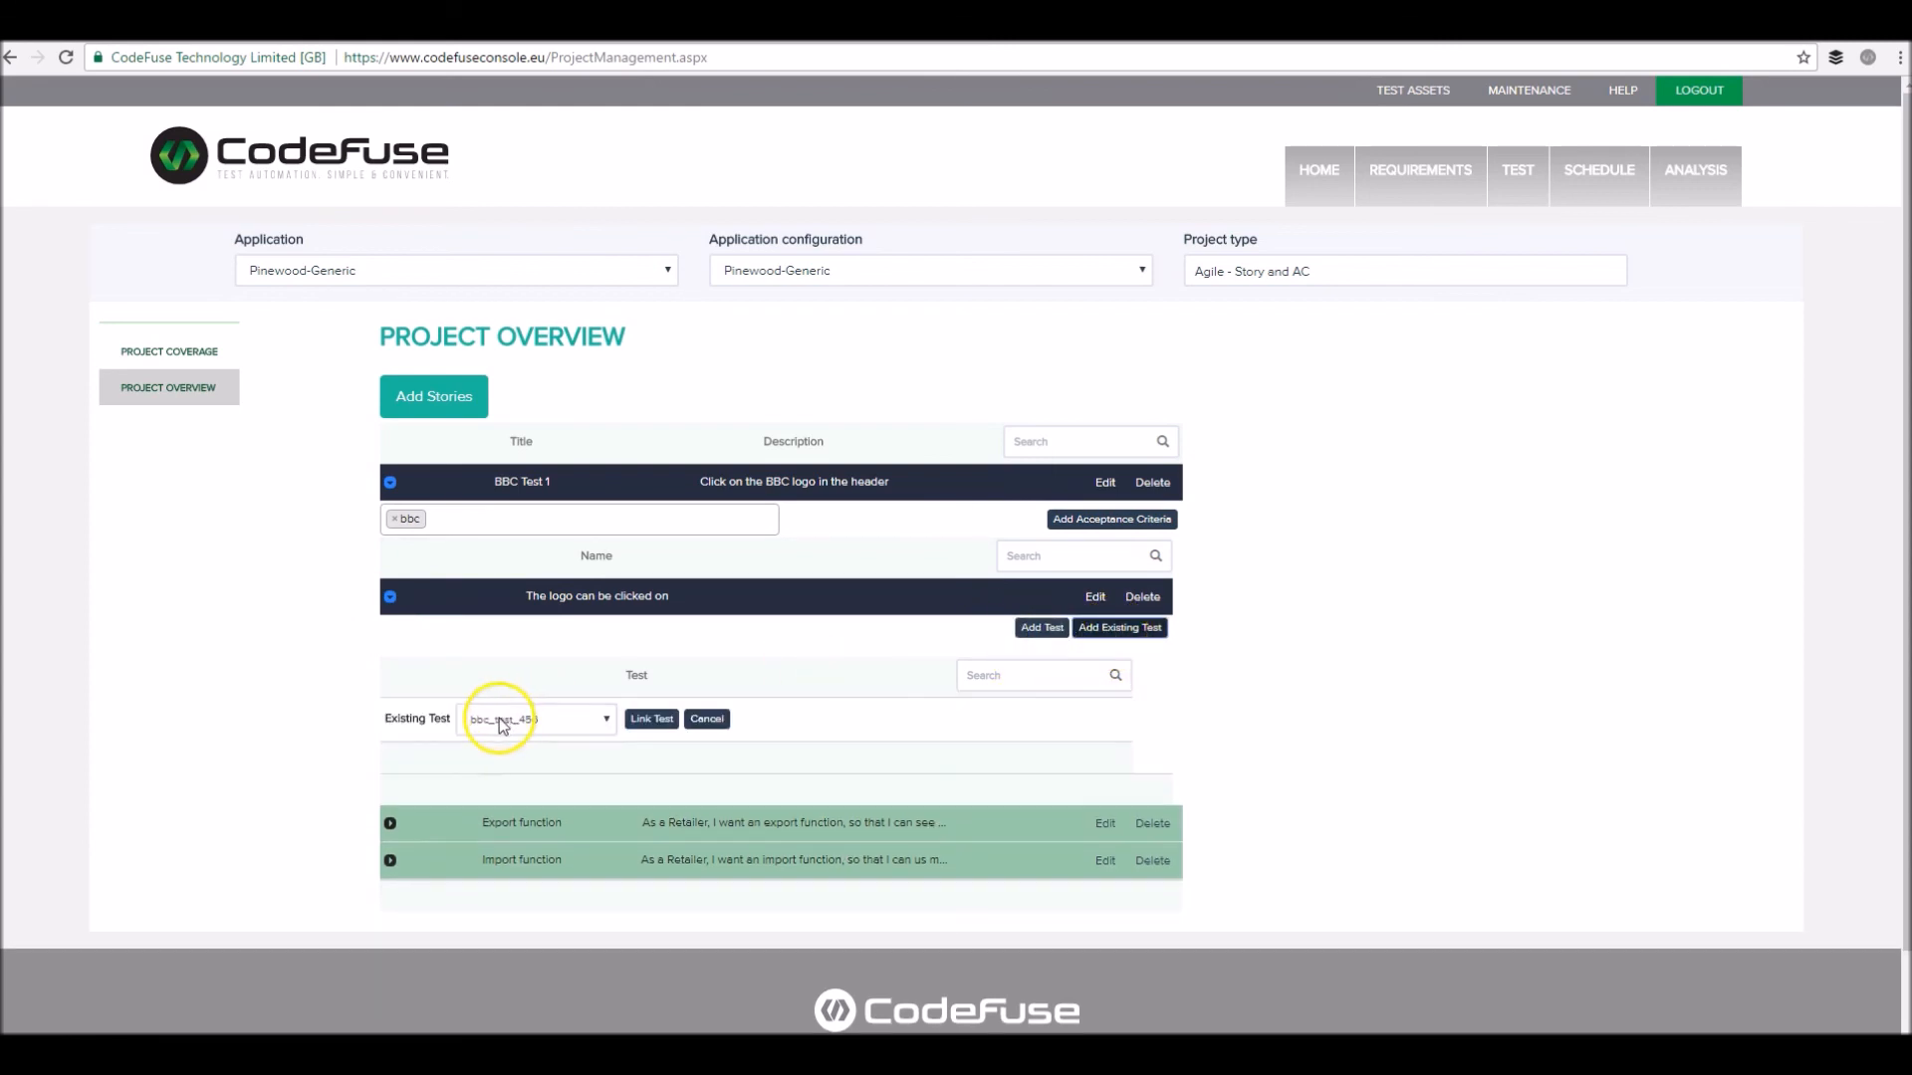
left_click(647, 719)
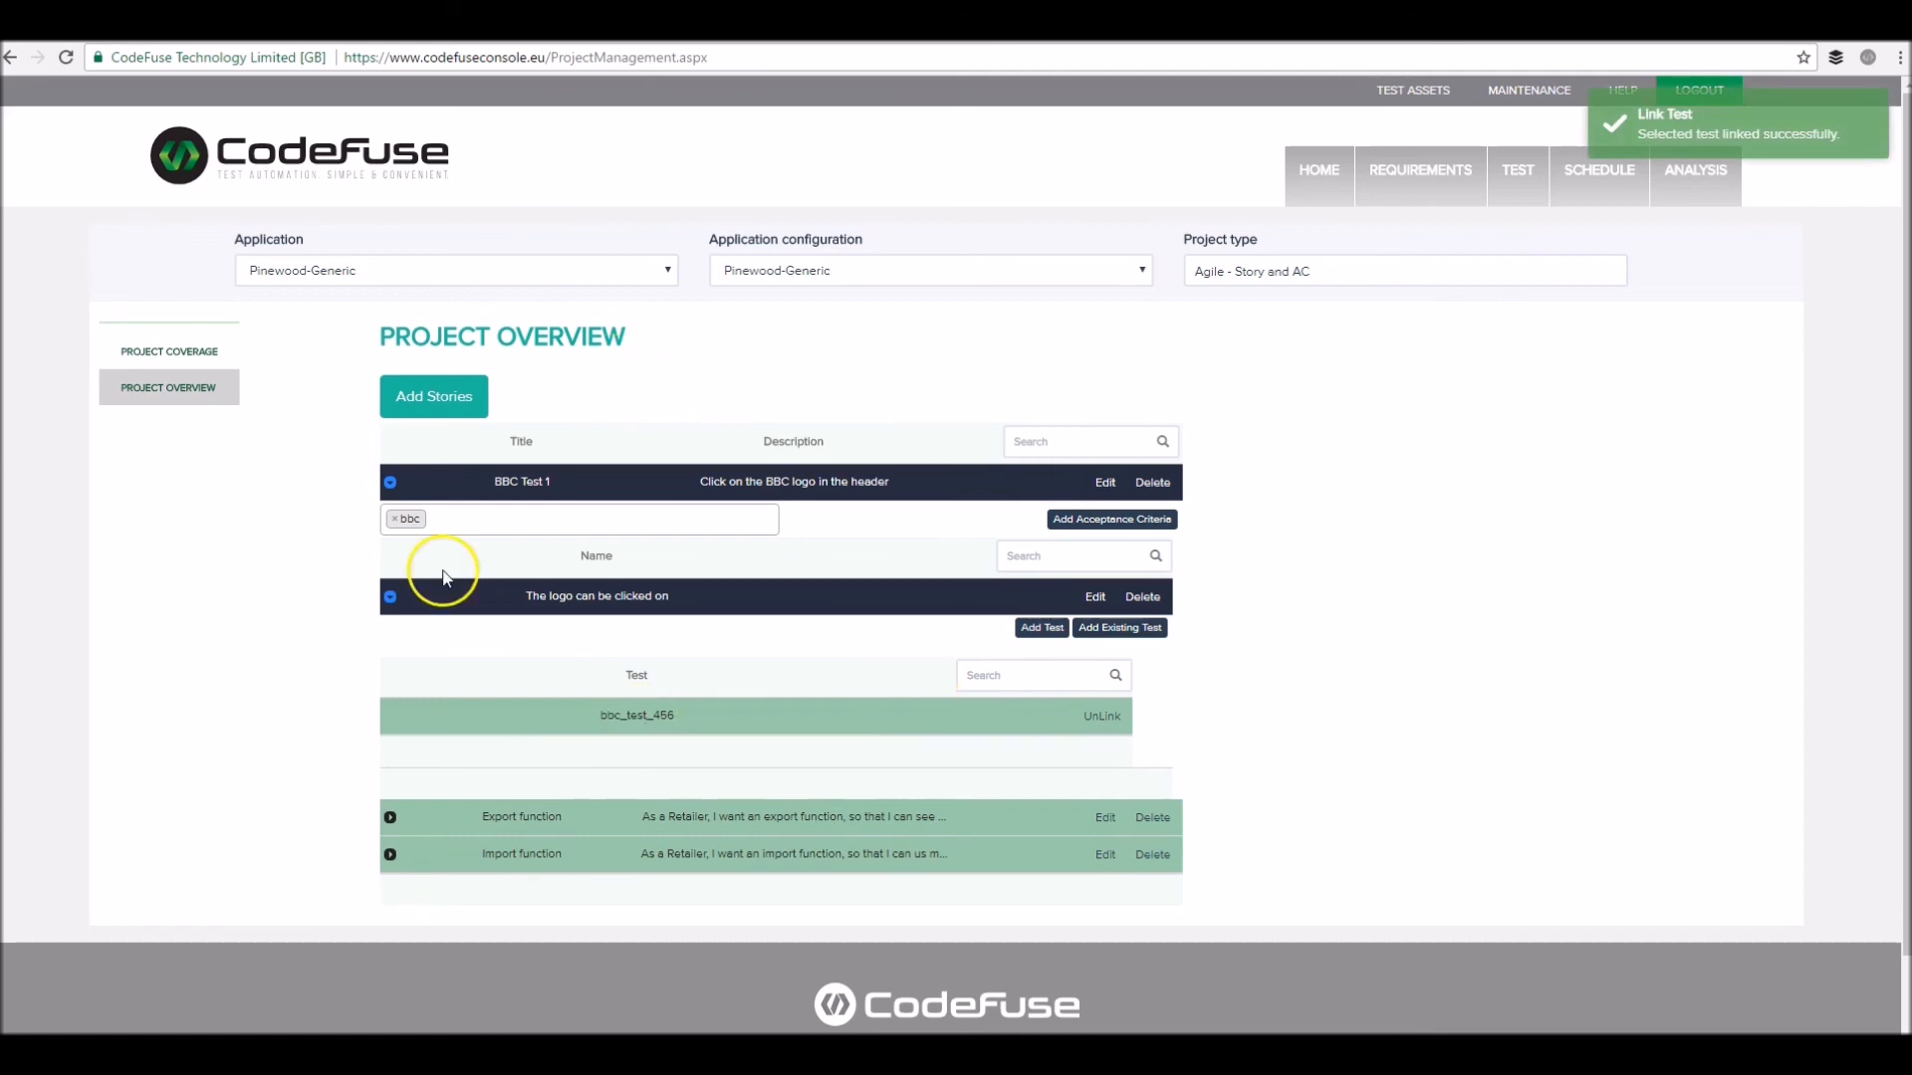